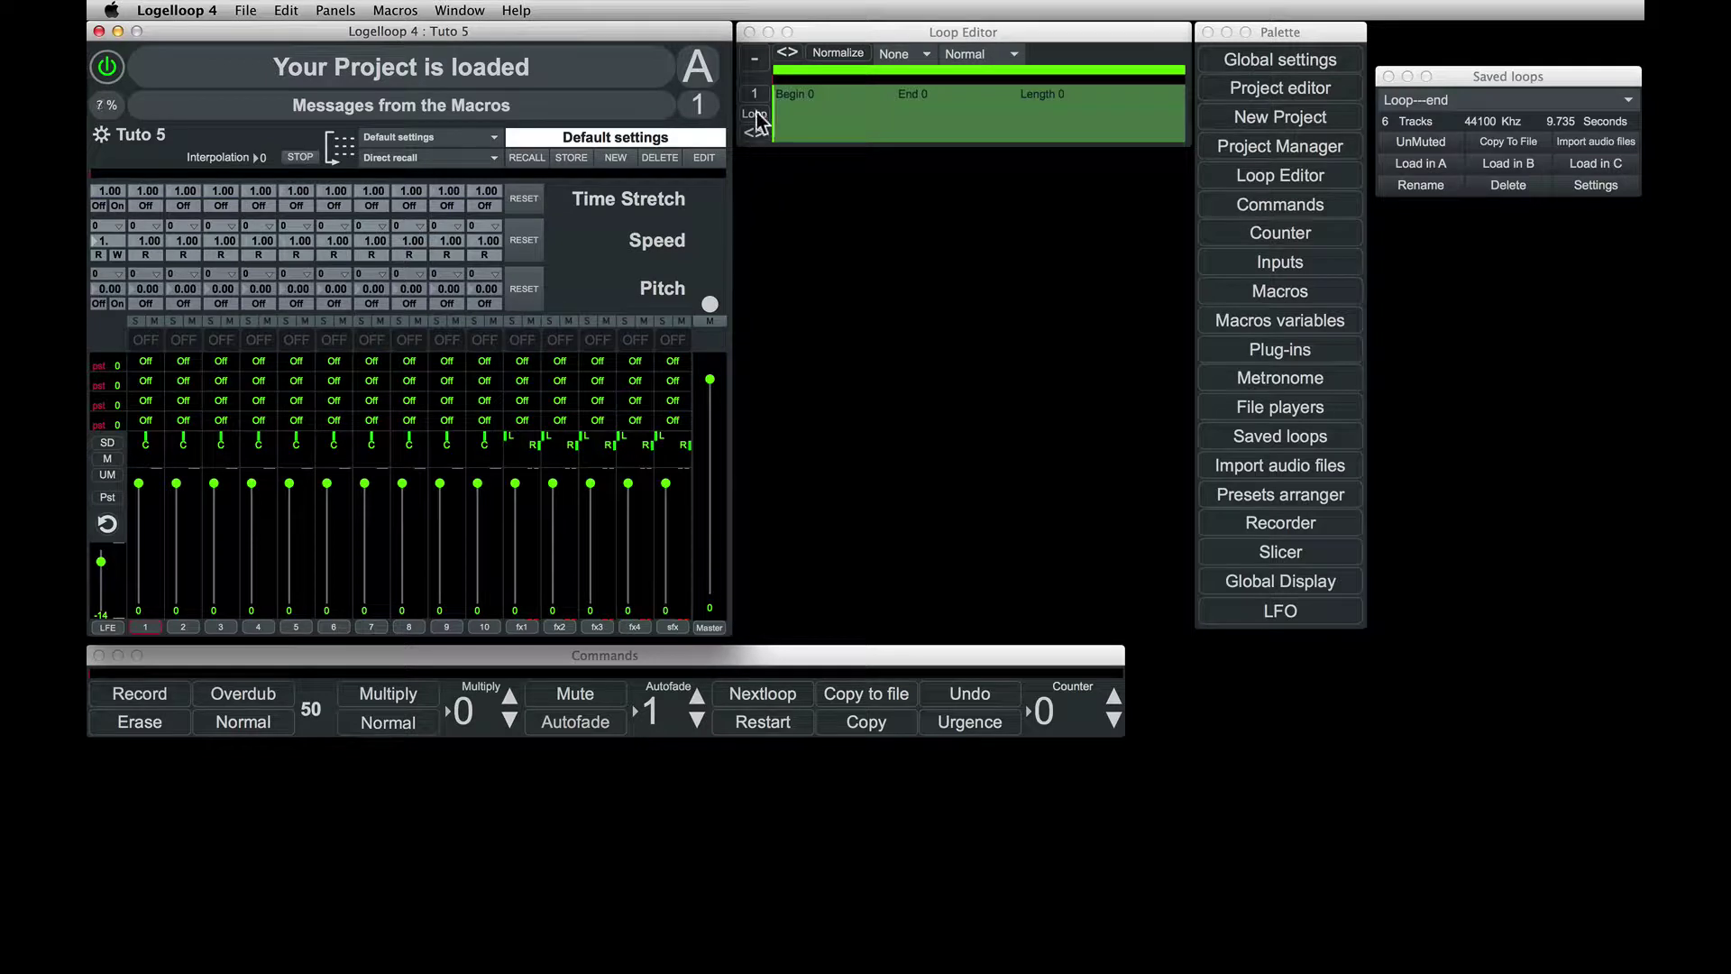
Step: Show the Inputs window and close it again
{"action": "left_click", "coordinate": [1281, 262]}
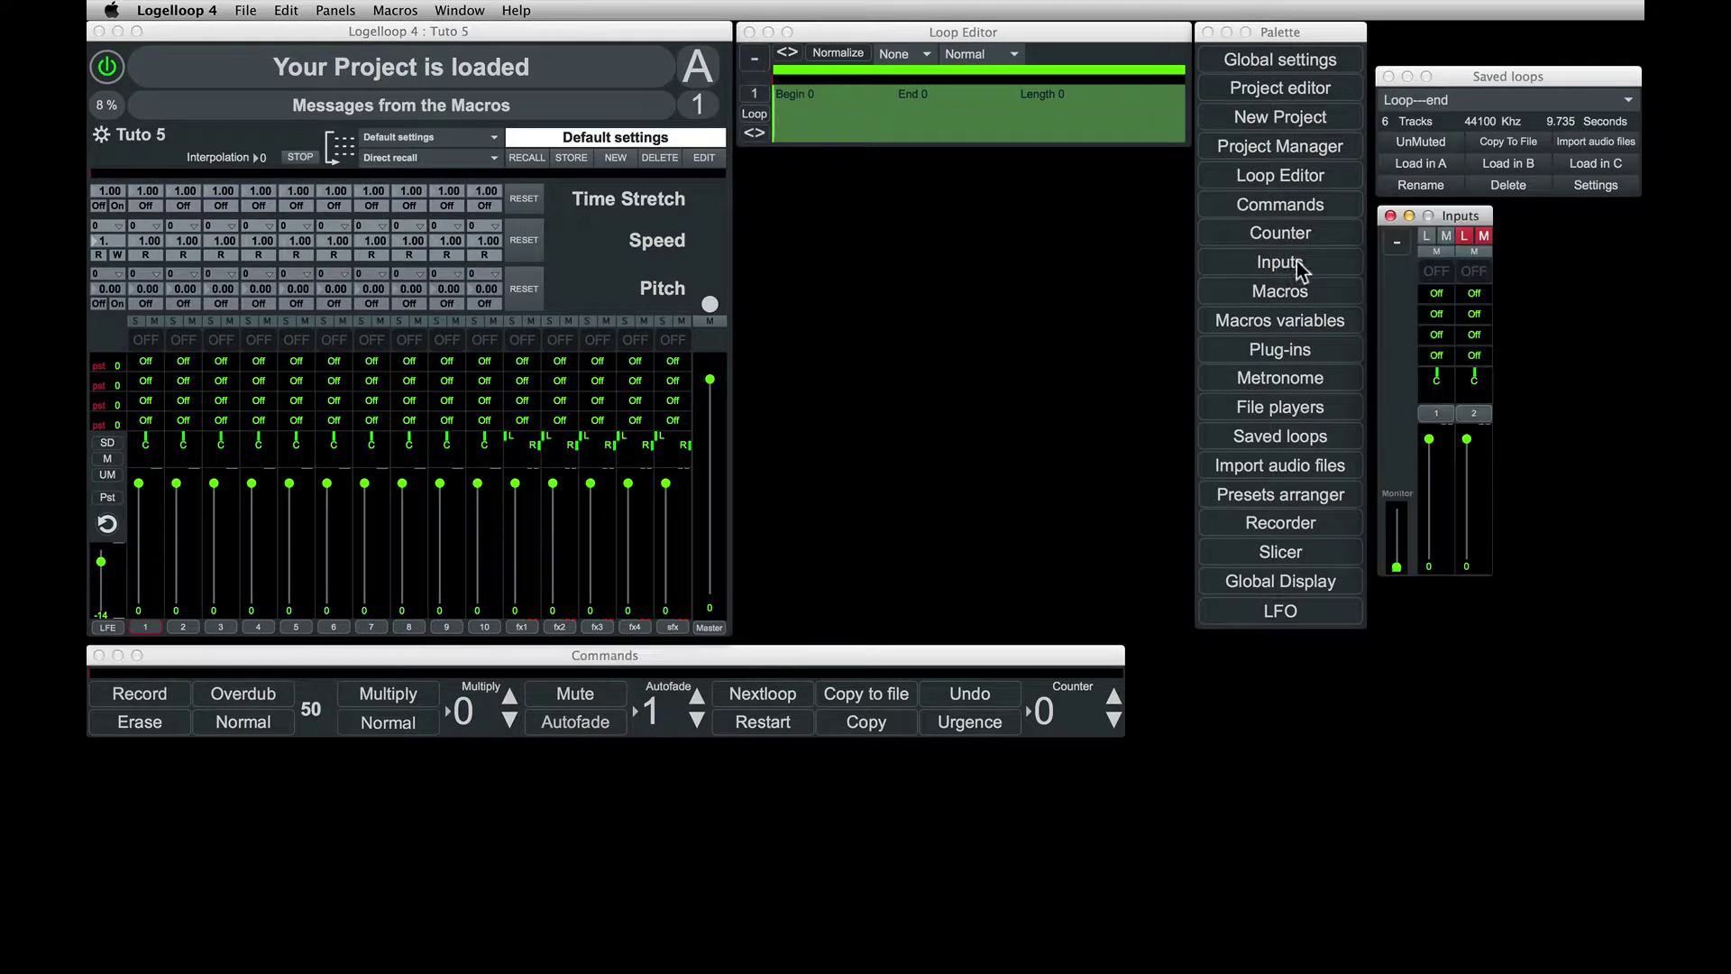
{"action": "left_click", "coordinate": [1389, 216]}
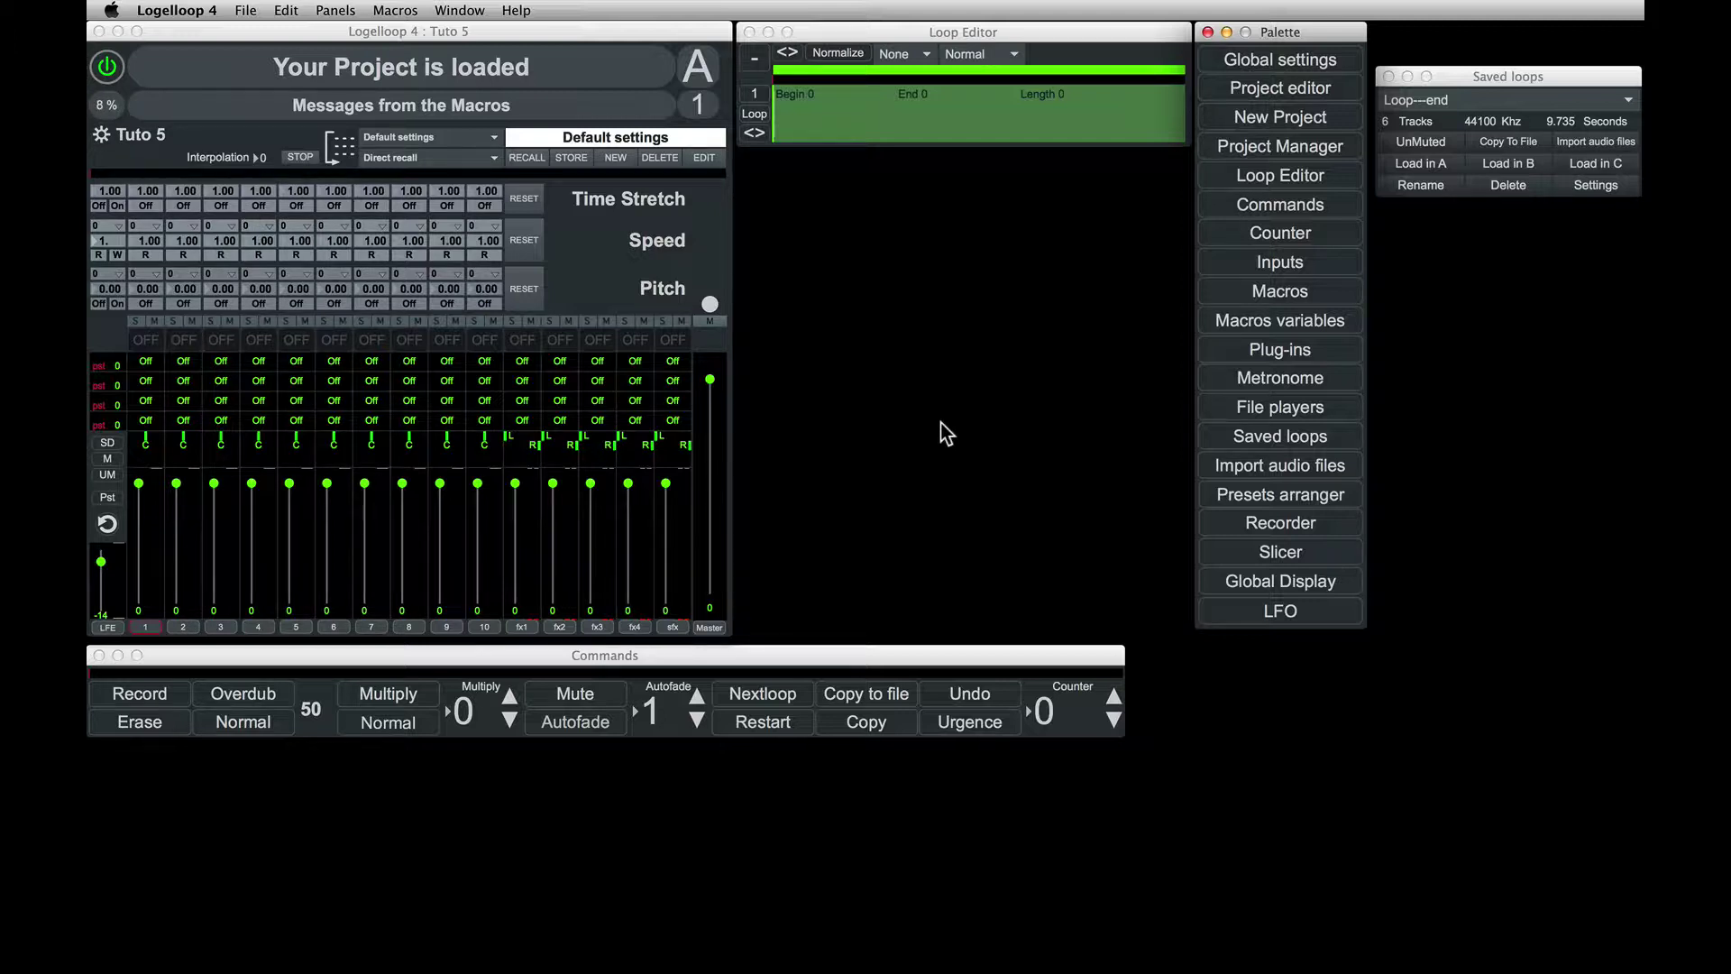
Step: Load the saved loop Loop---end into loop A and place the Counter window just below the Commands window
{"action": "left_click", "coordinate": [1411, 168]}
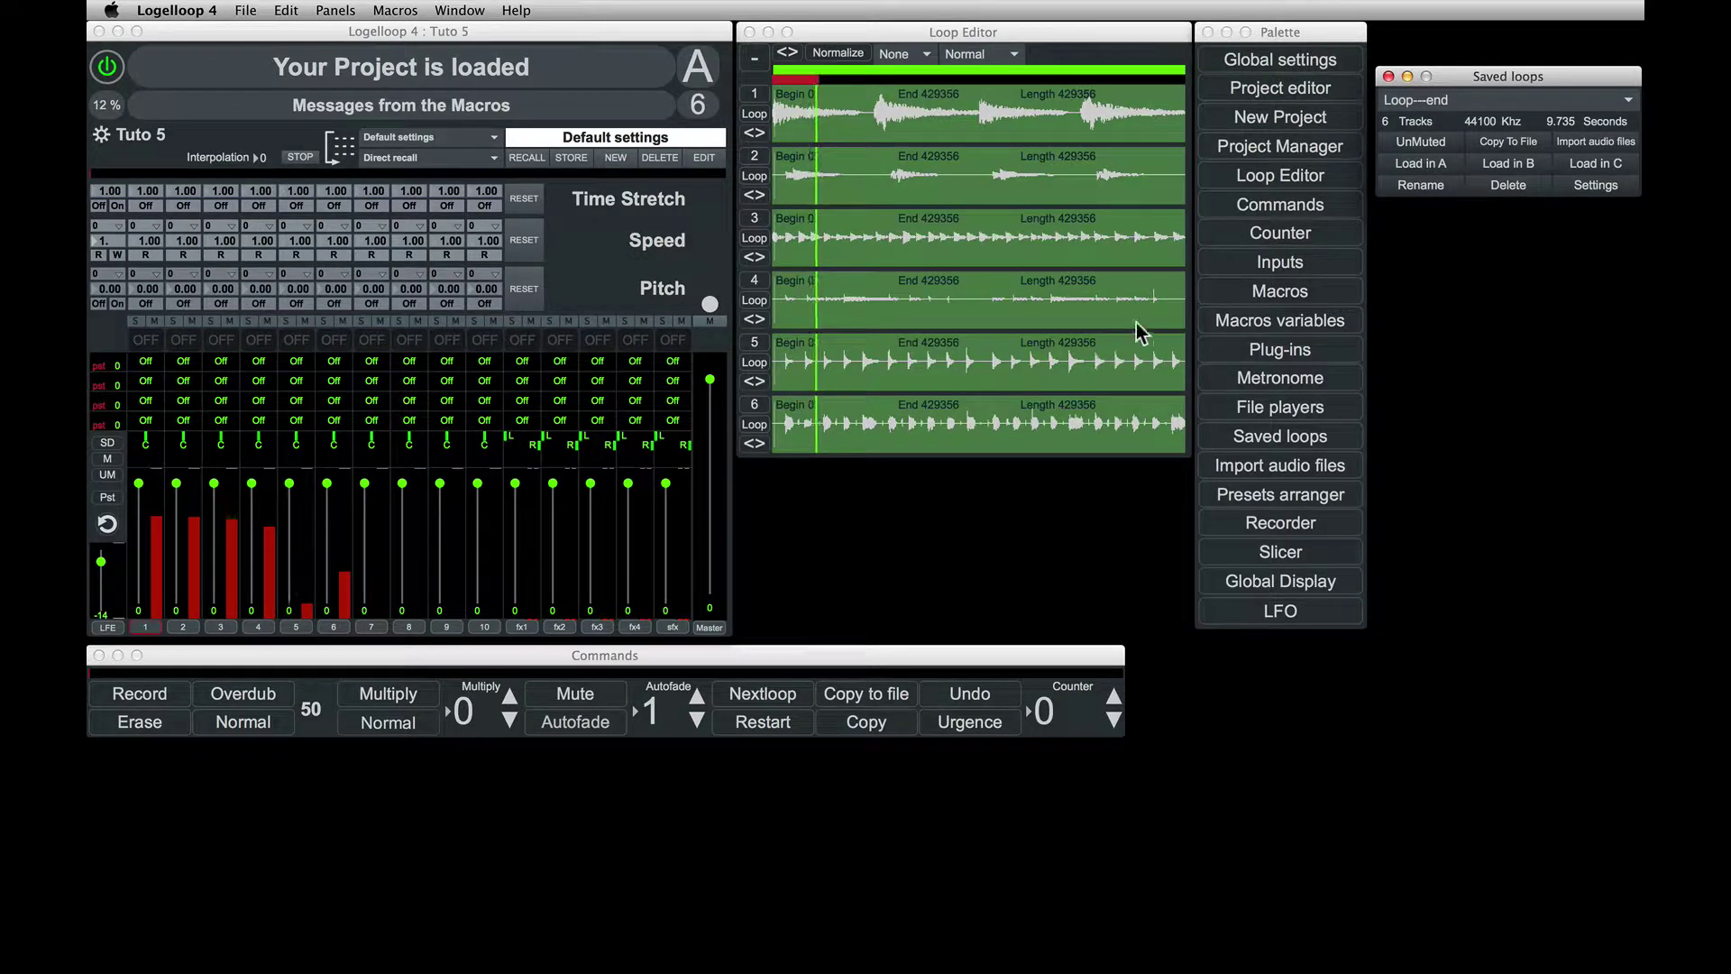
{"action": "left_click", "coordinate": [1300, 238]}
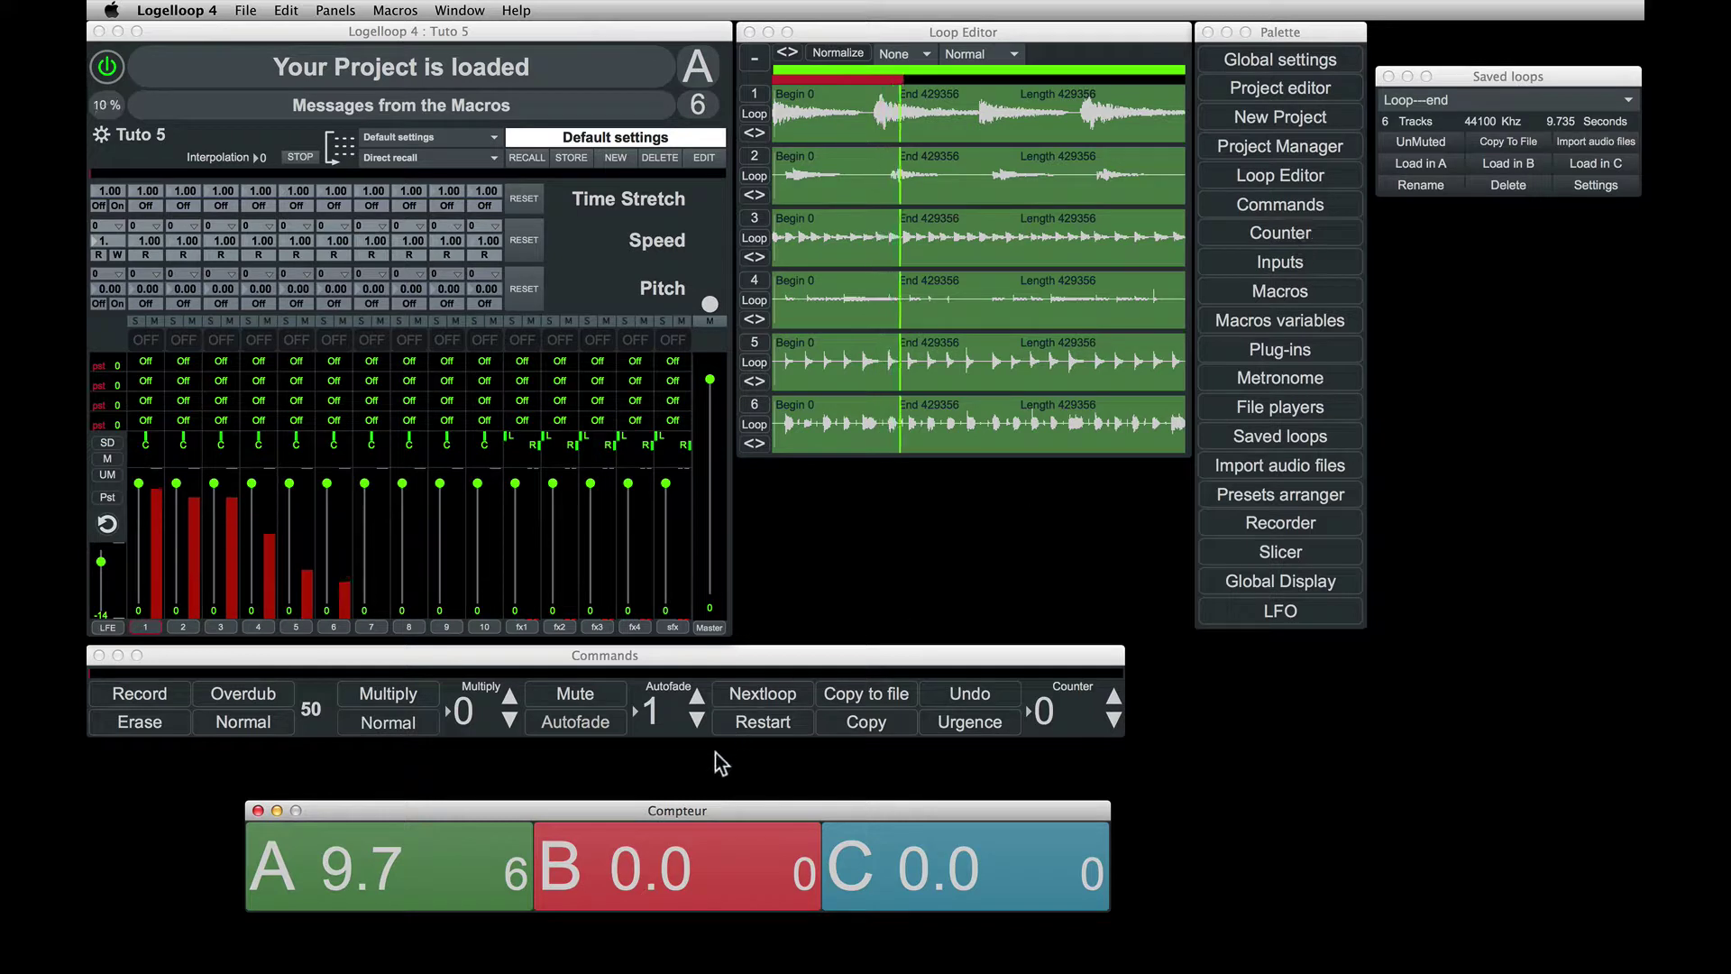
{"action": "left_click_drag", "start_coordinate": [694, 811], "coordinate": [865, 750]}
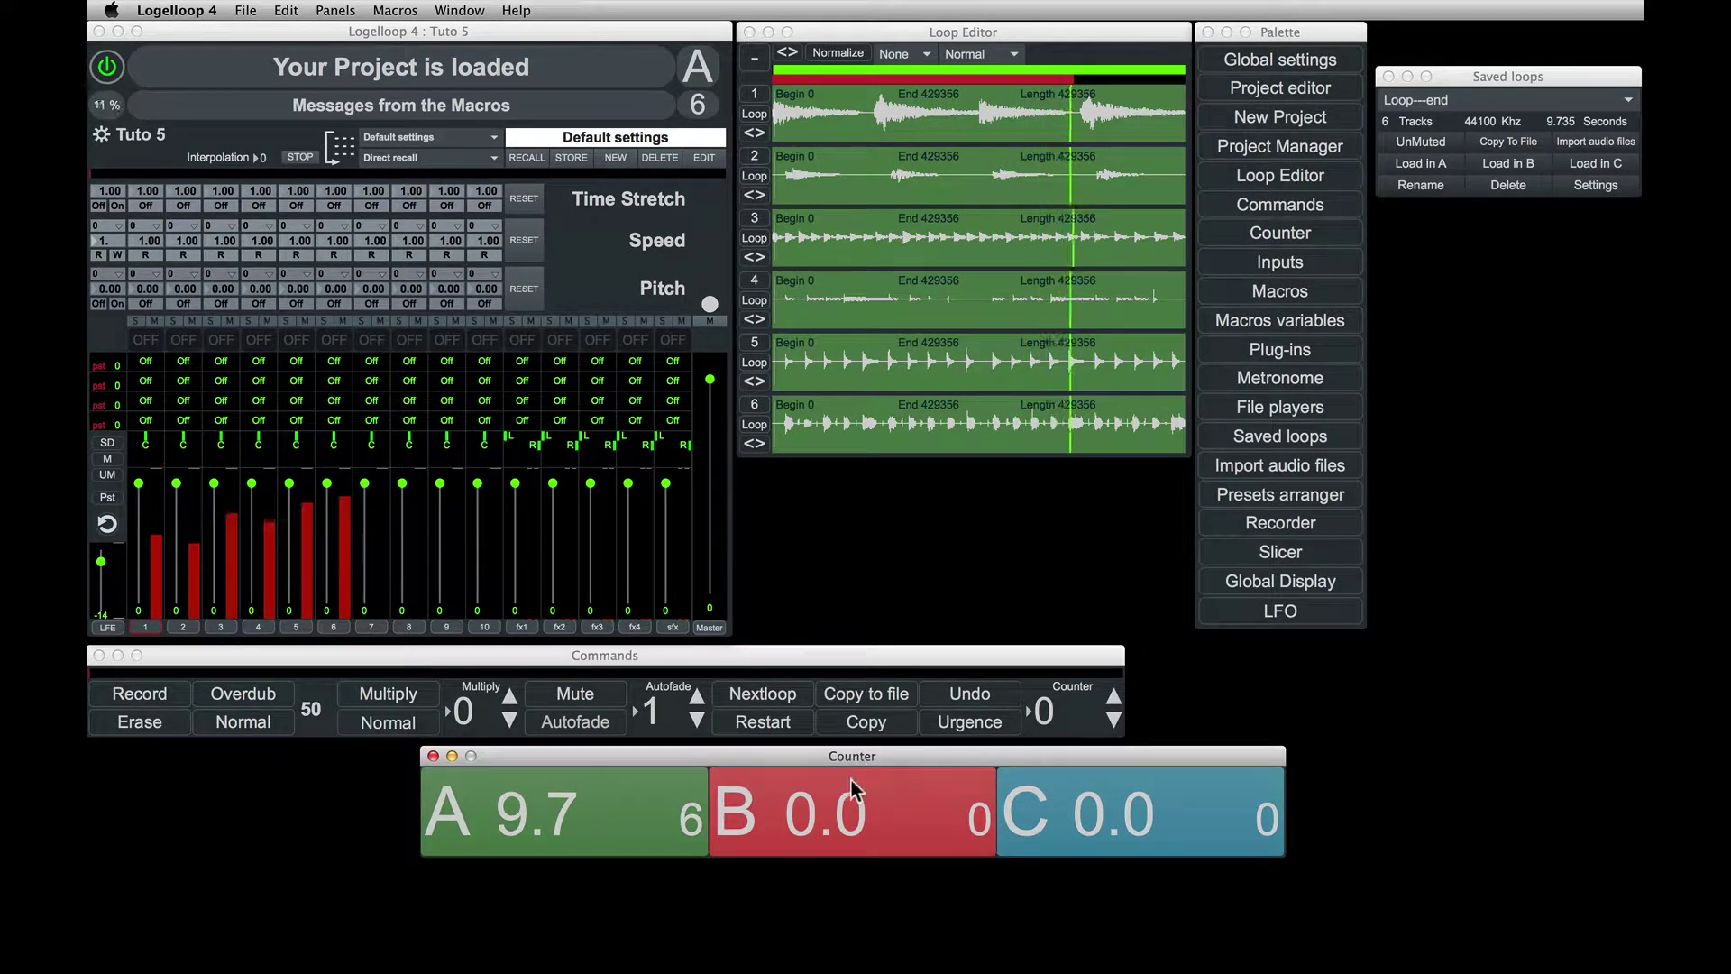
Step: Load the saved loop Loop-A into loop B and return to loop A
{"action": "left_click", "coordinate": [854, 789]}
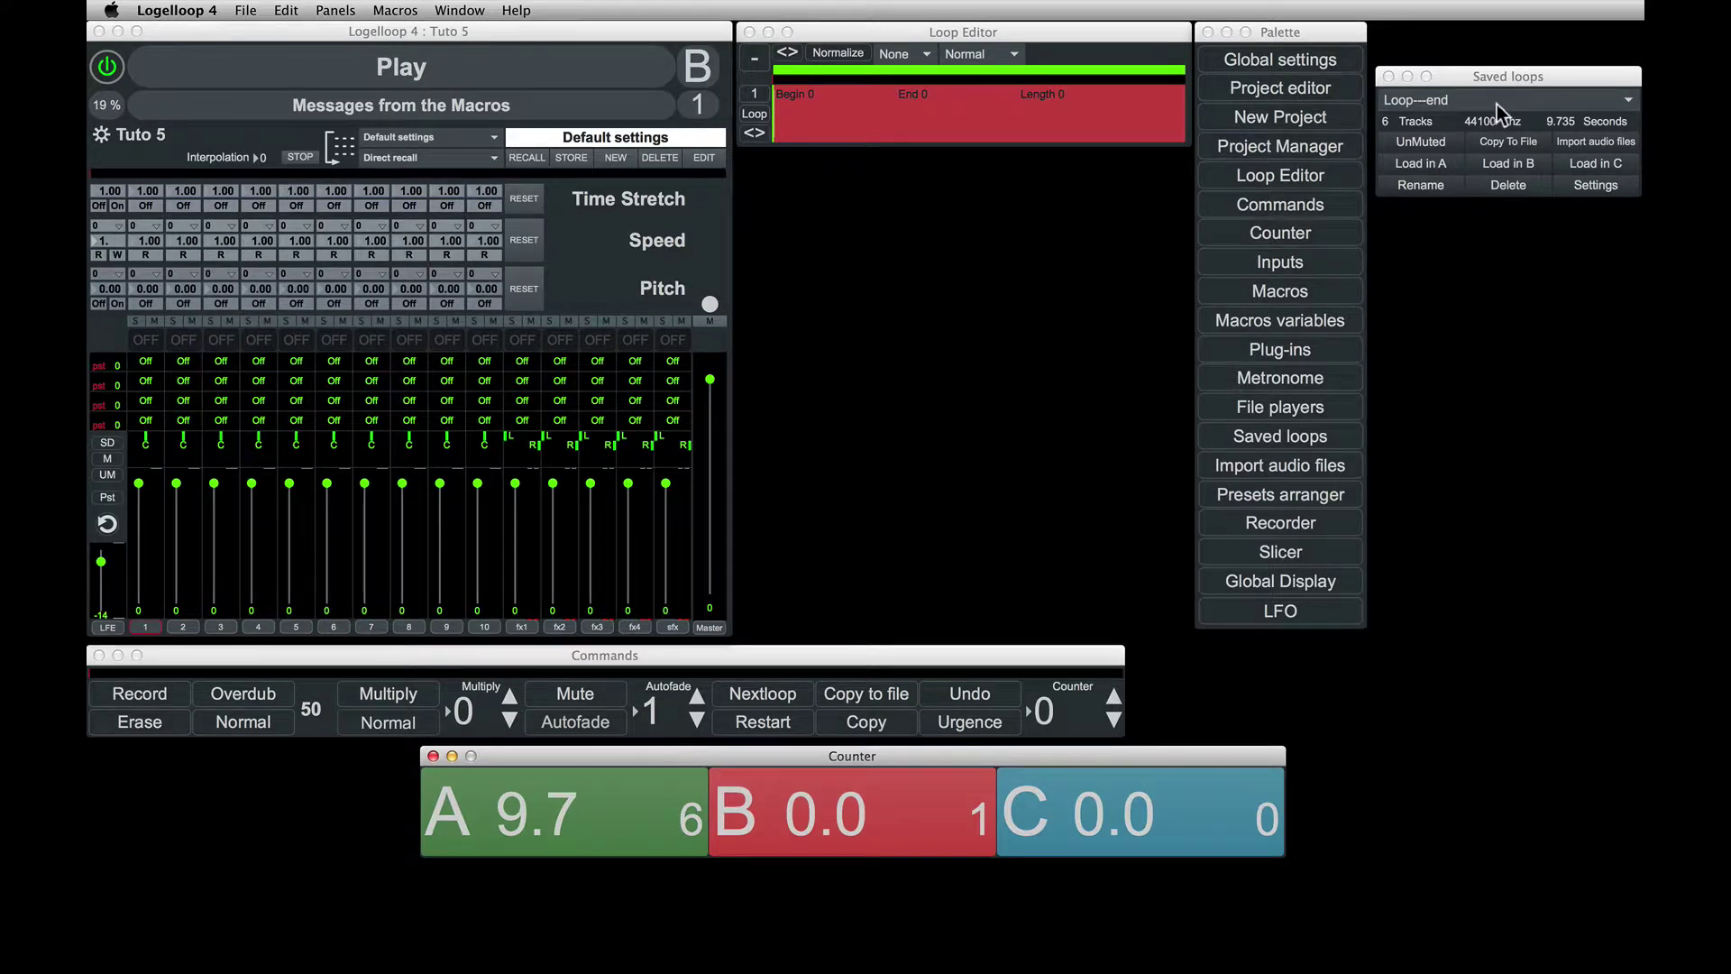
{"action": "left_click", "coordinate": [1498, 103]}
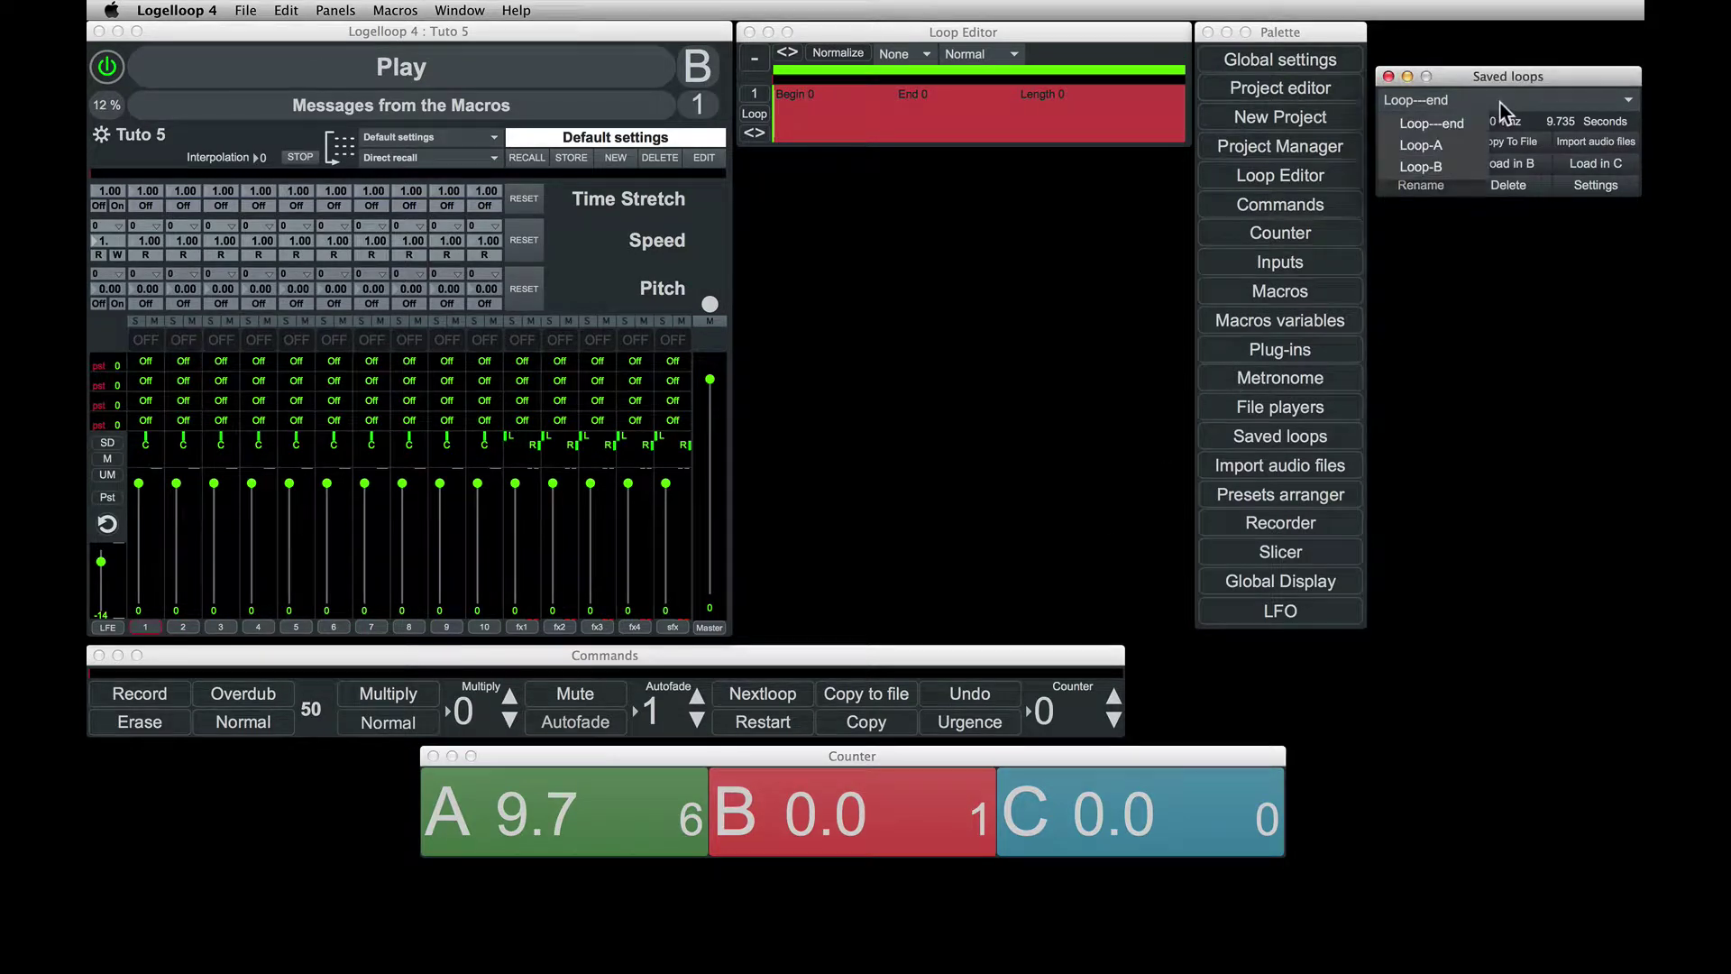
{"action": "left_click", "coordinate": [1501, 168]}
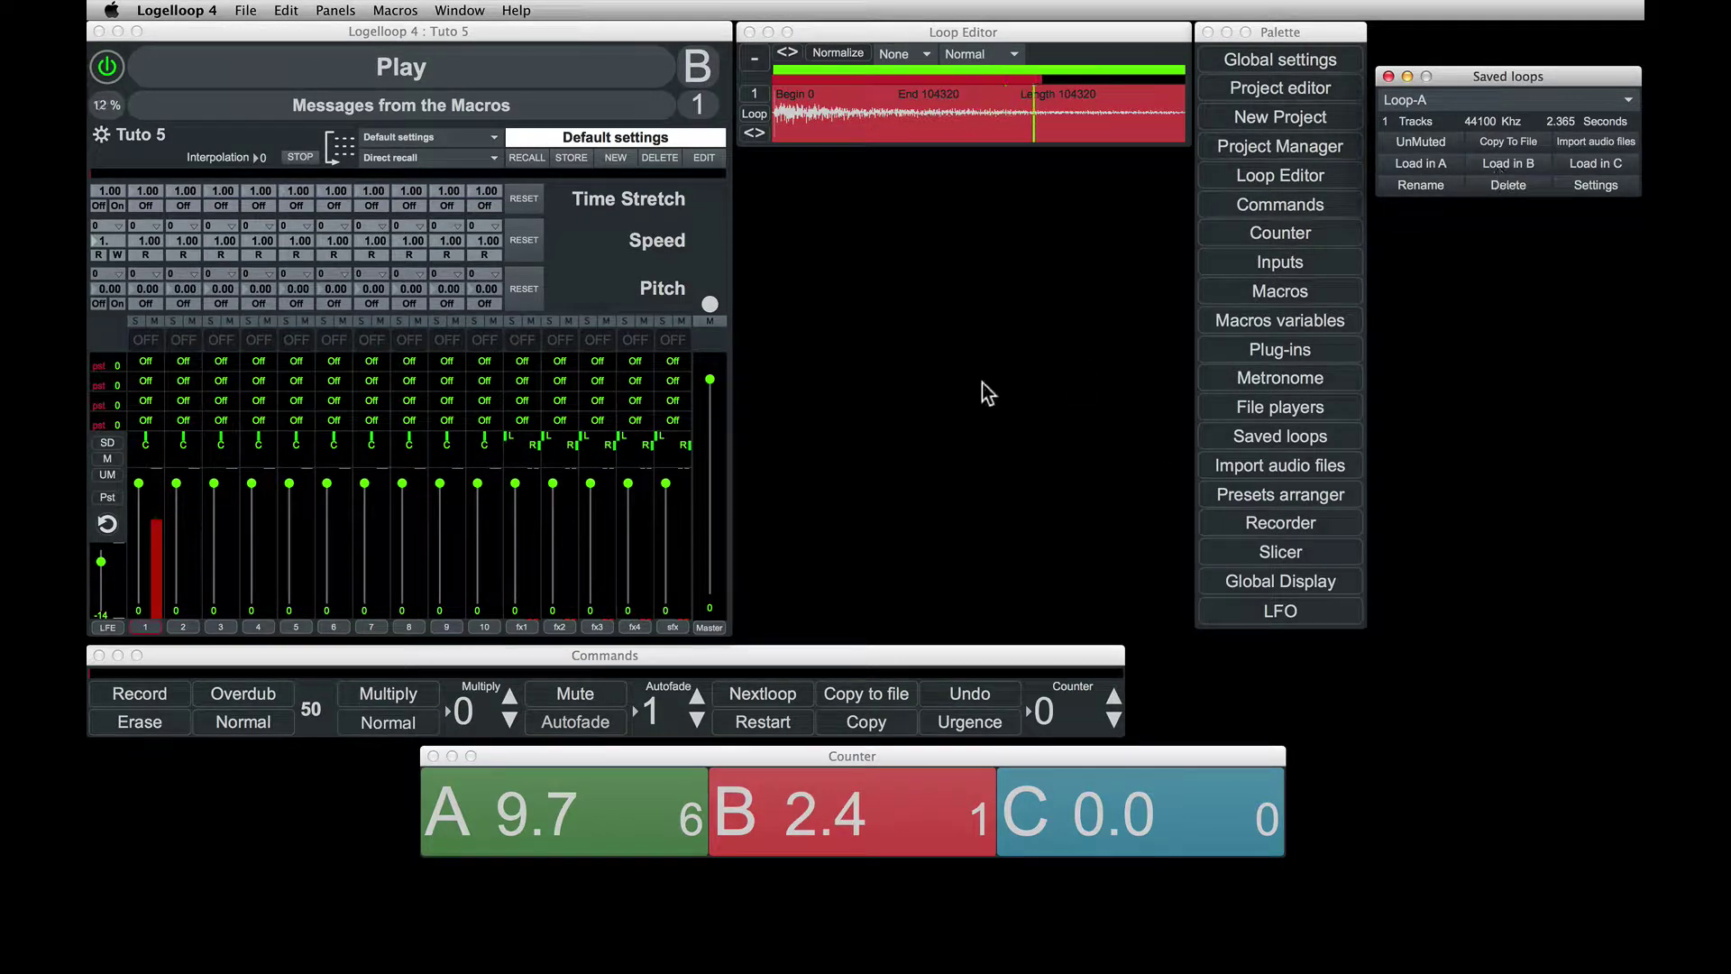
{"action": "left_click", "coordinate": [602, 809]}
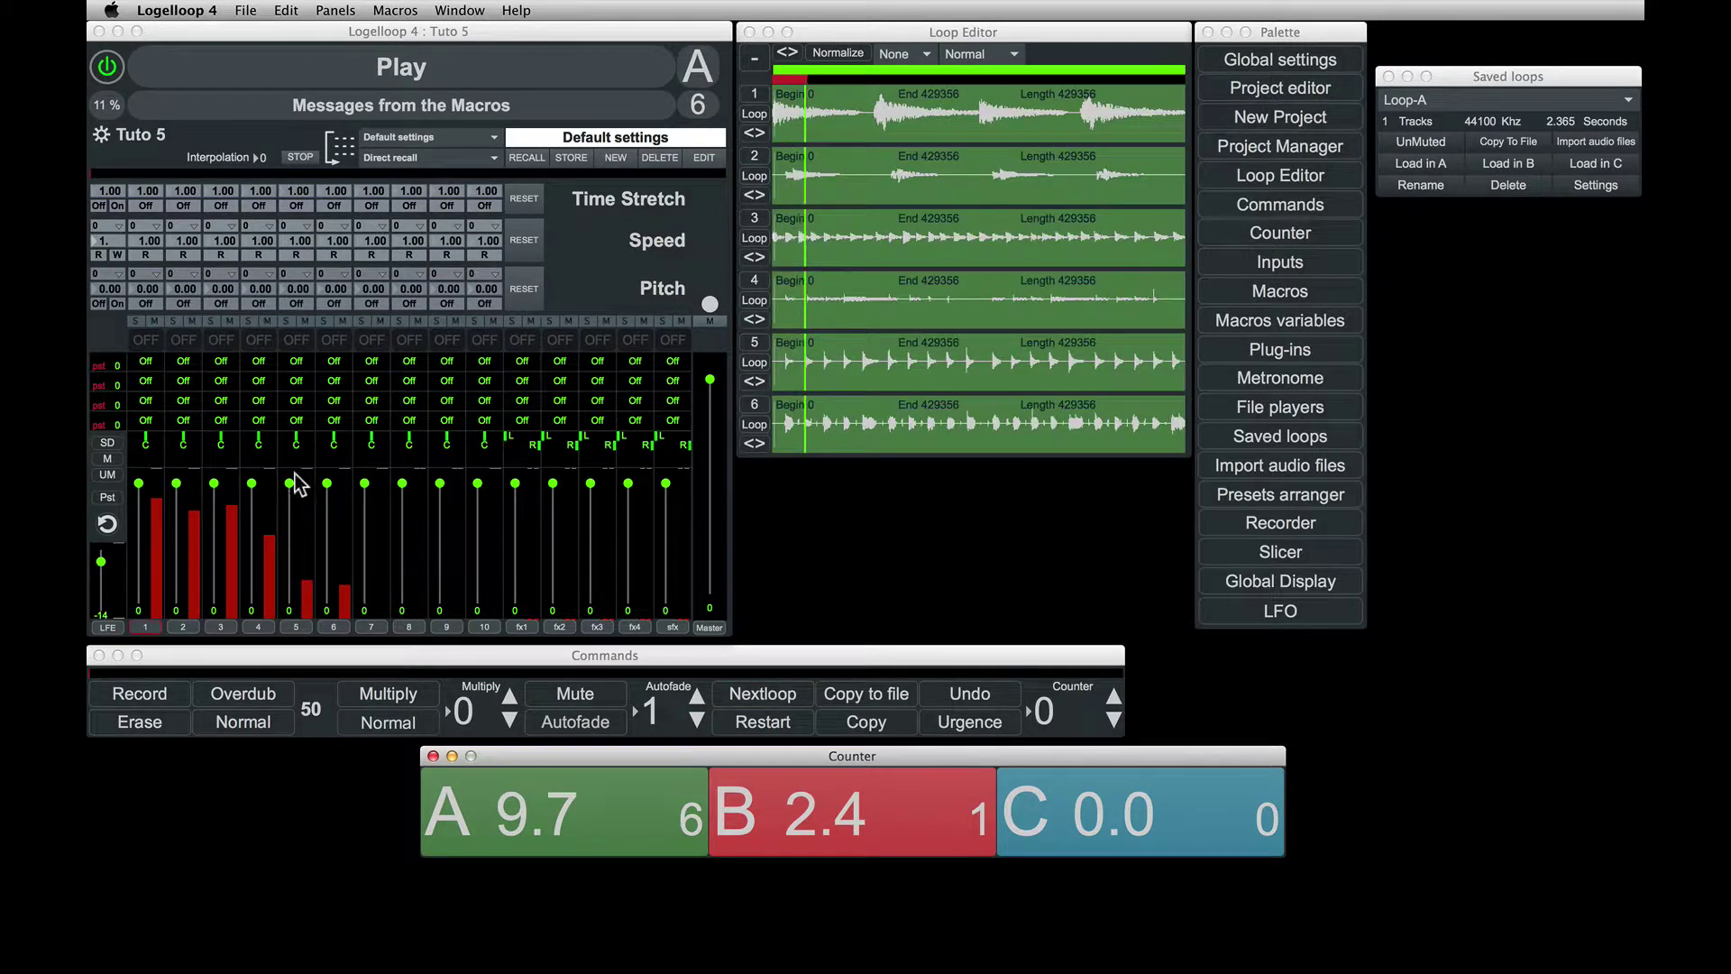
Step: Lower track 6's volume to -37 and pan track 3 to L12 and track 4 to R29
{"action": "left_click", "coordinate": [326, 539]}
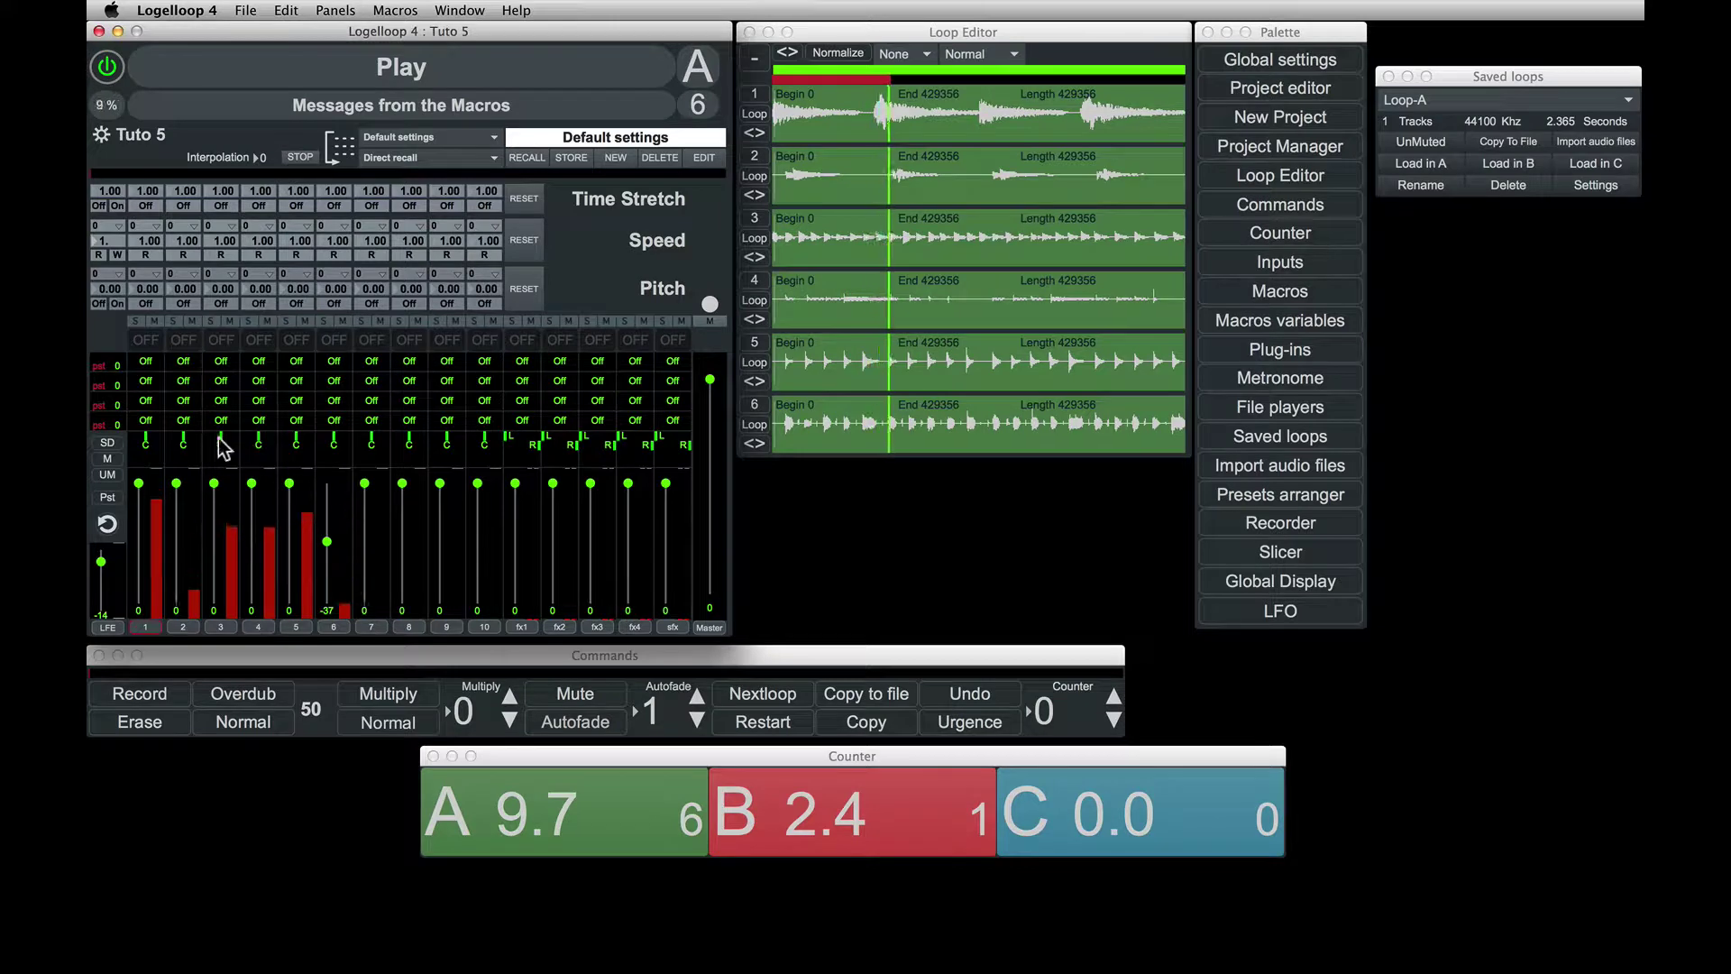
{"action": "left_click_drag", "start_coordinate": [268, 440], "coordinate": [263, 389]}
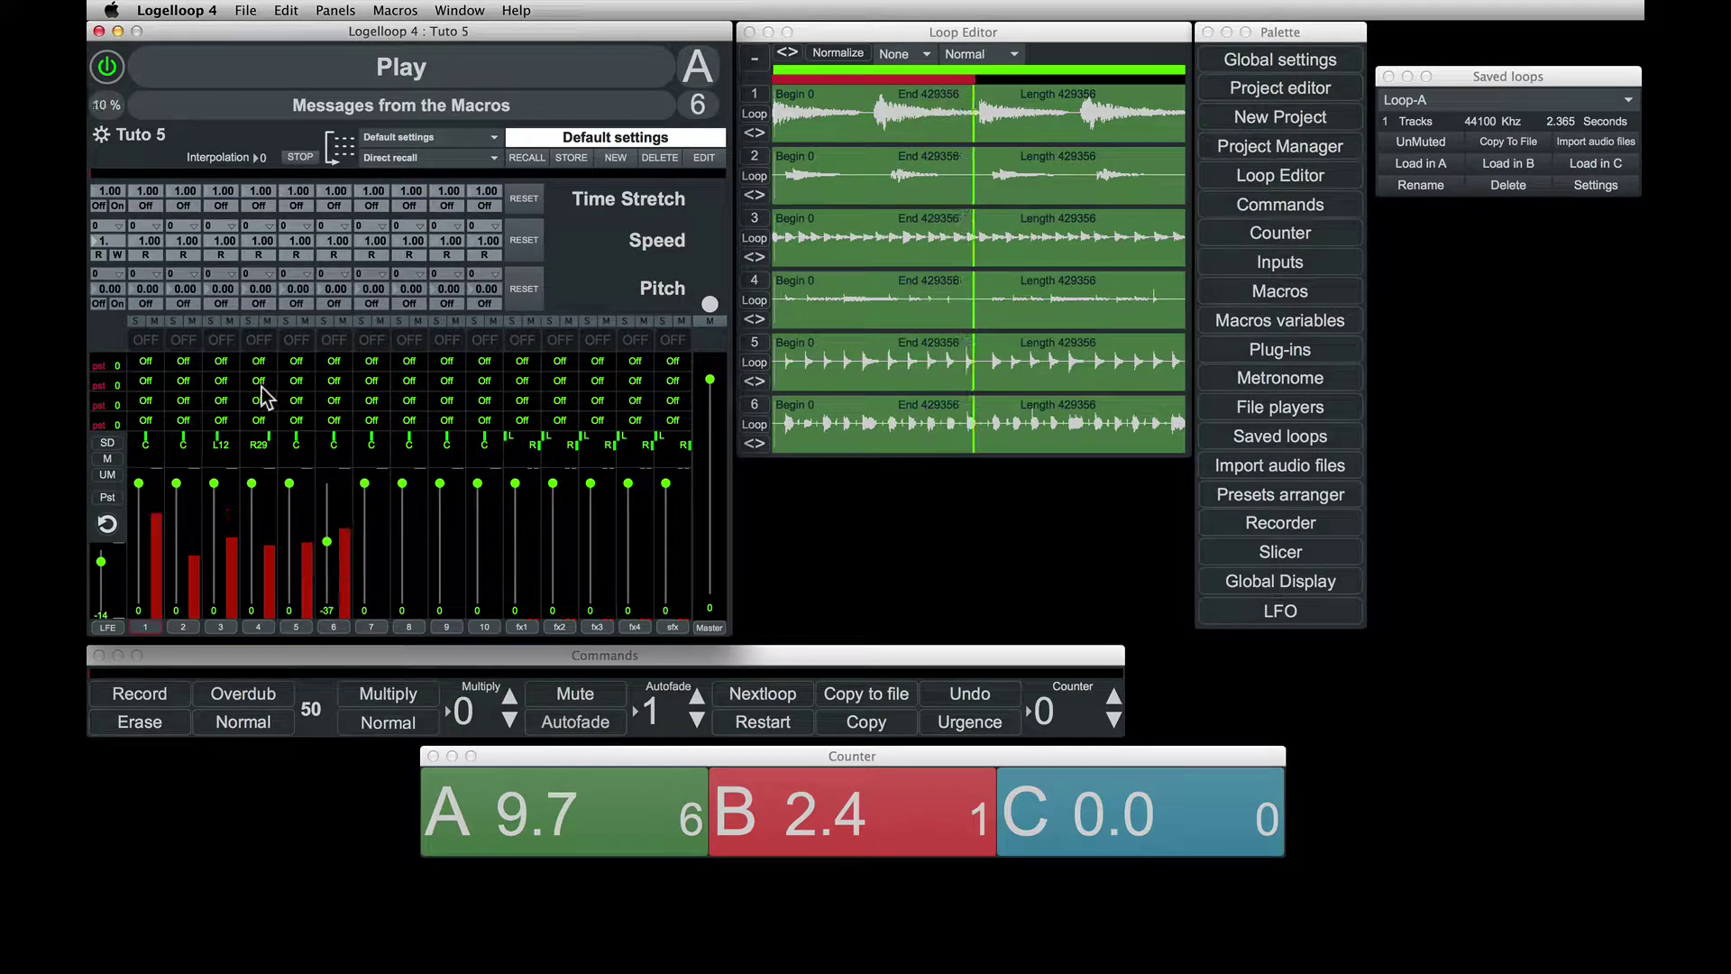
Step: Activate the second aux send on track 4, the third on track 2 and the fourth on track 5
{"action": "left_click", "coordinate": [260, 382], "text": "super"}
{"action": "left_click", "coordinate": [195, 398], "text": "super"}
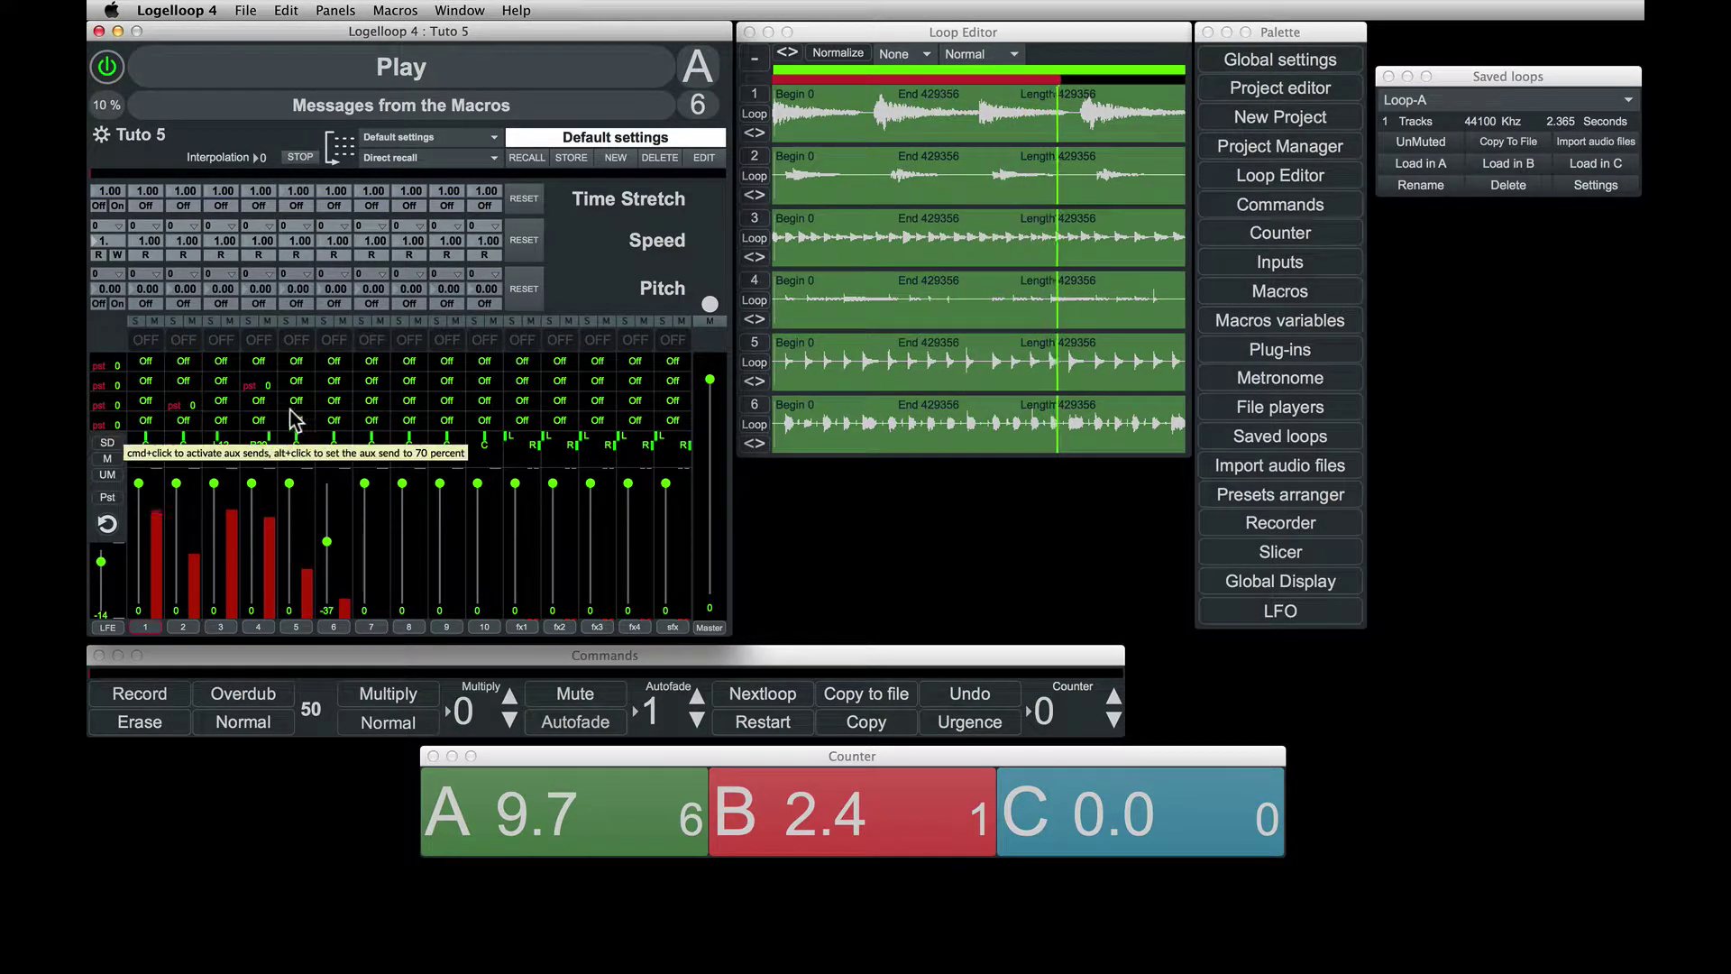
{"action": "left_click", "coordinate": [297, 414], "text": "super"}
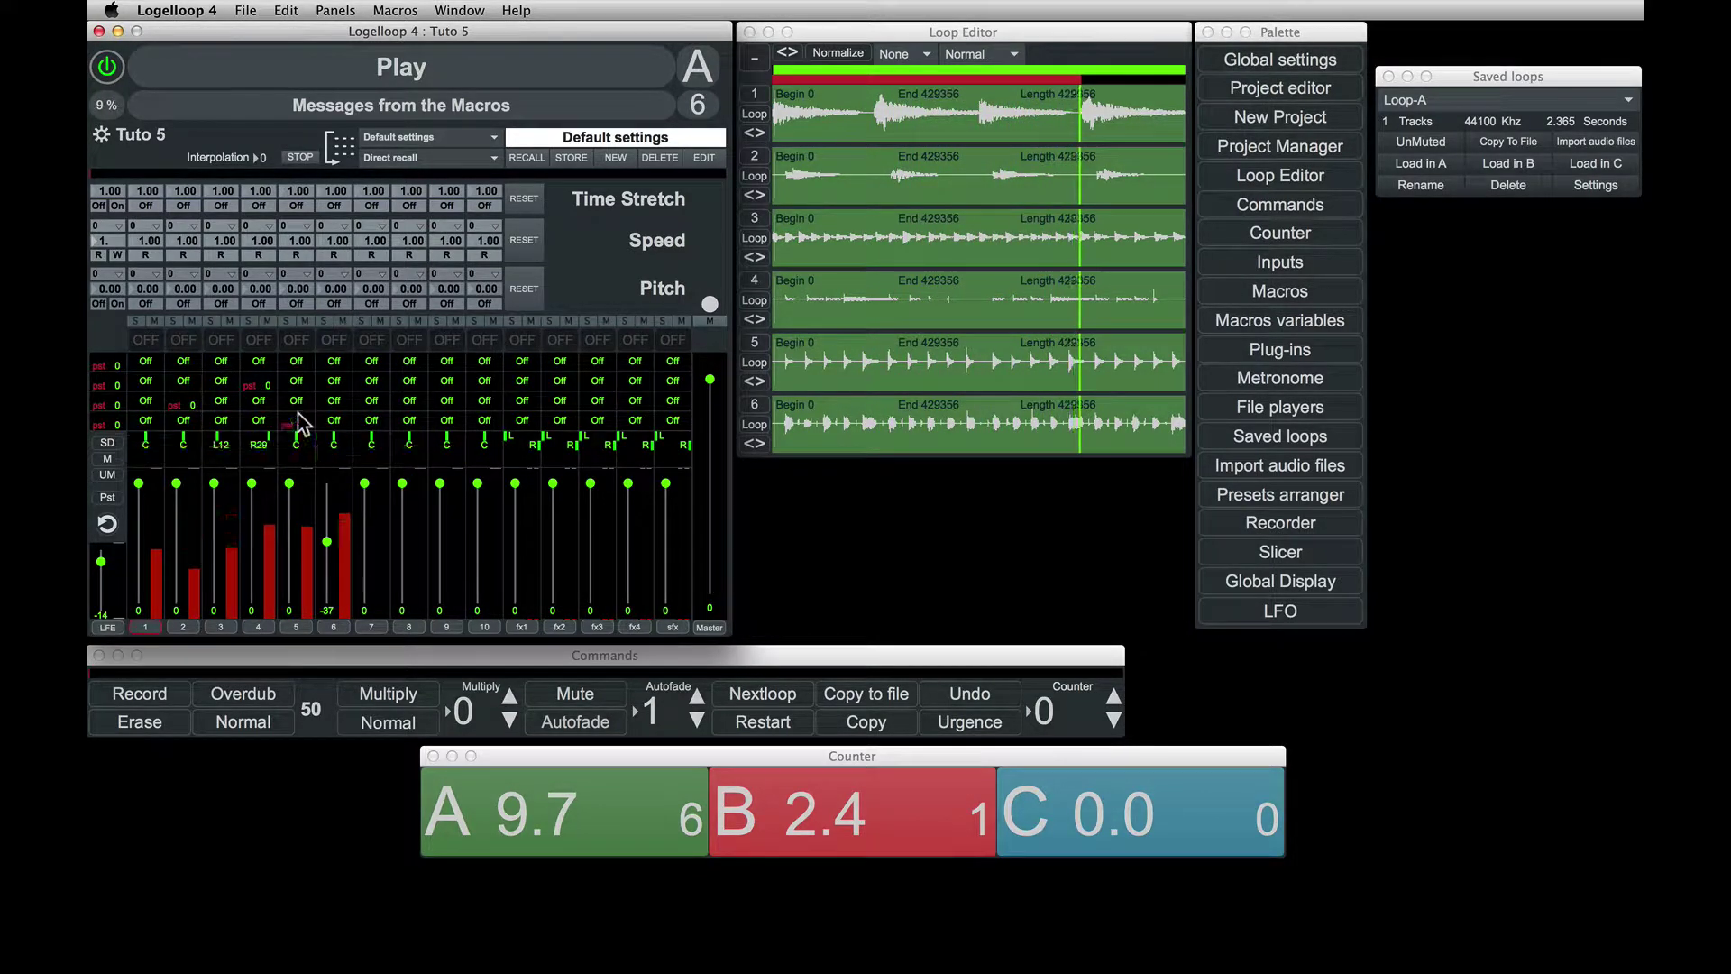
Step: Reverse the playback of tracks 1 and 4, and give track 4 a pitch of 12 and a volume of -16
{"action": "left_click", "coordinate": [157, 252]}
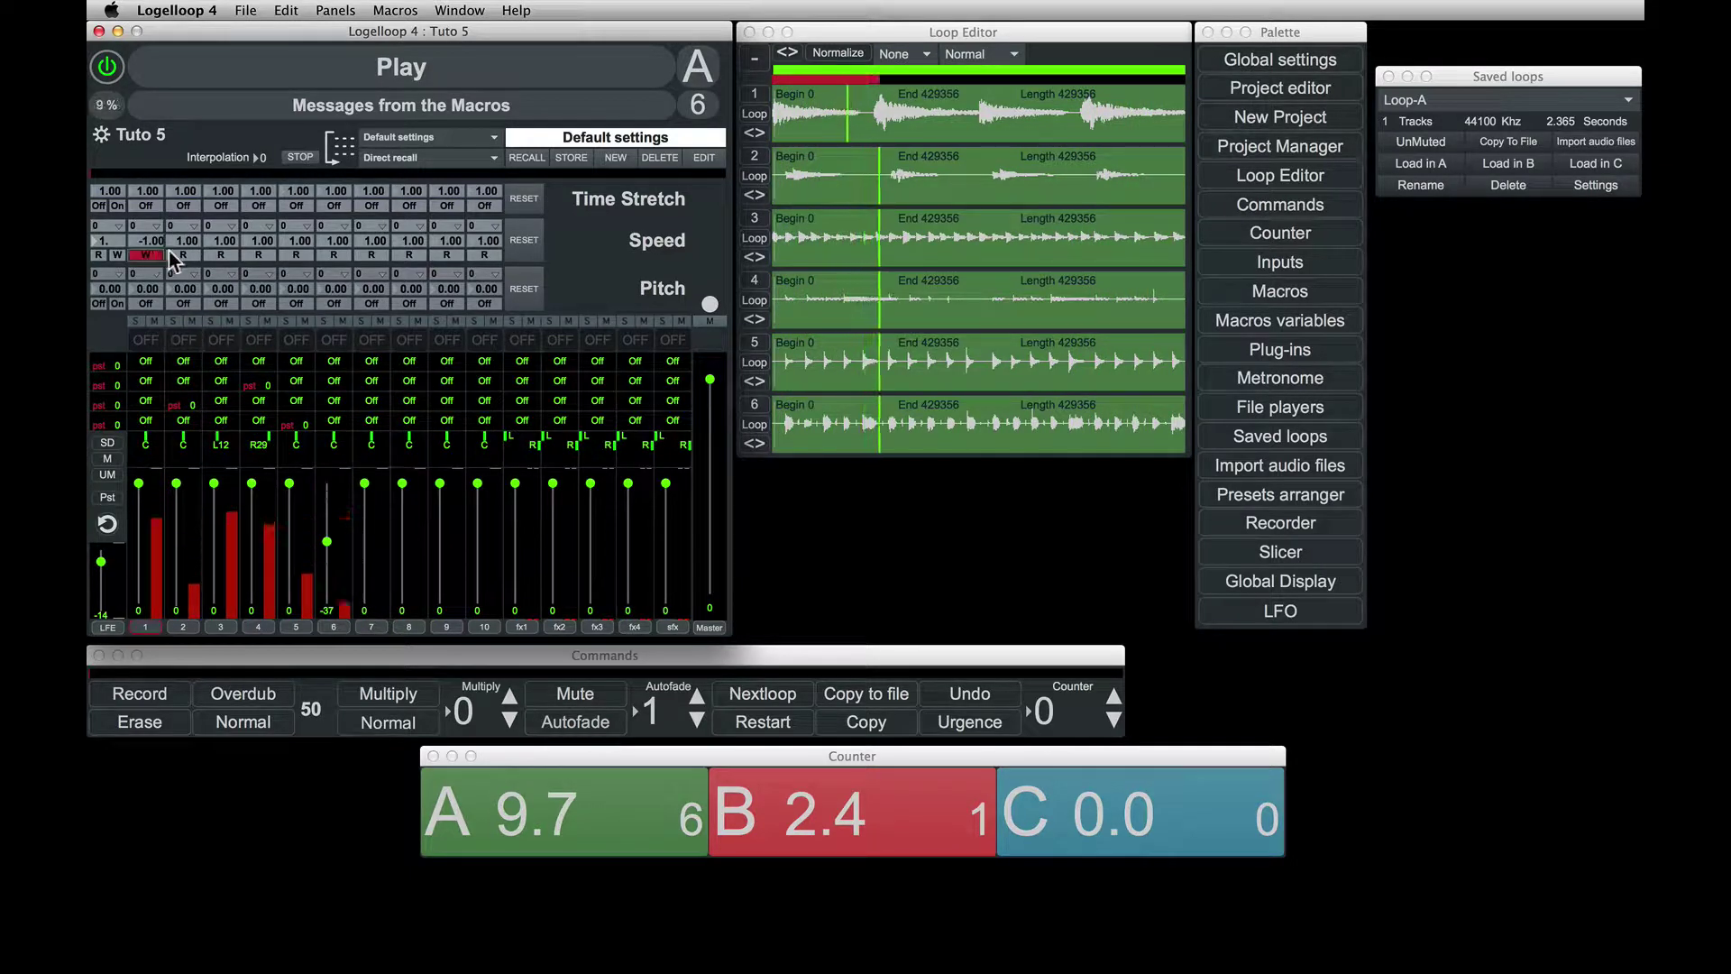
{"action": "left_click", "coordinate": [260, 256]}
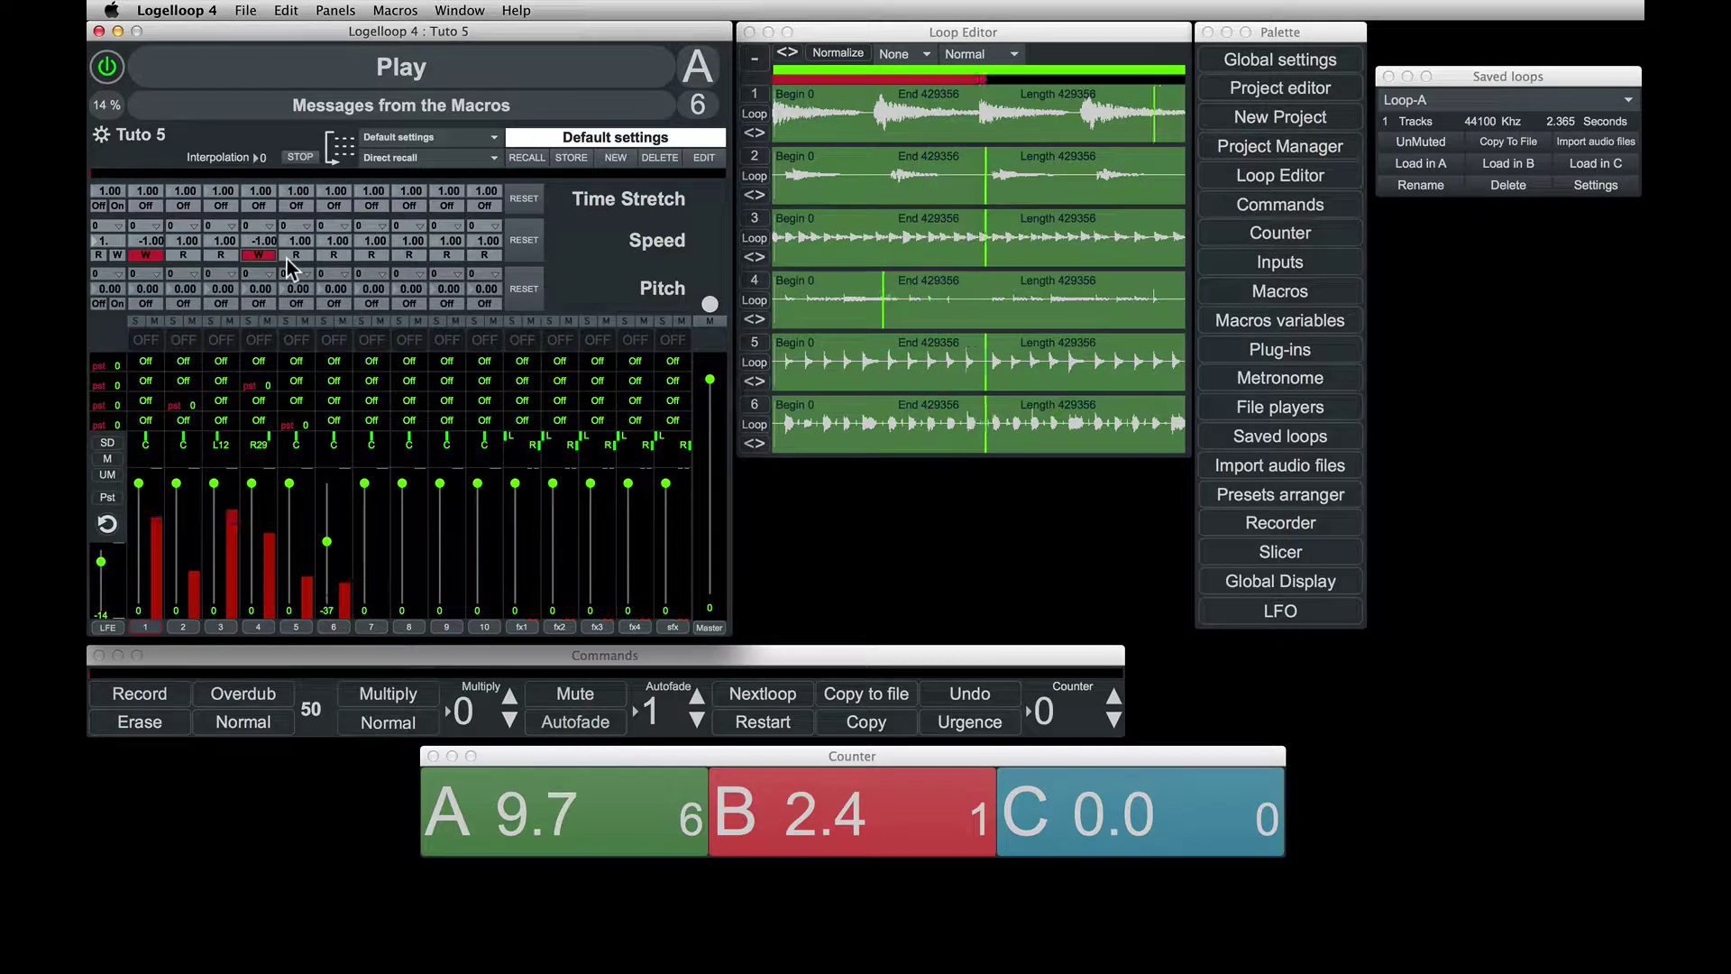
{"action": "left_click", "coordinate": [258, 274]}
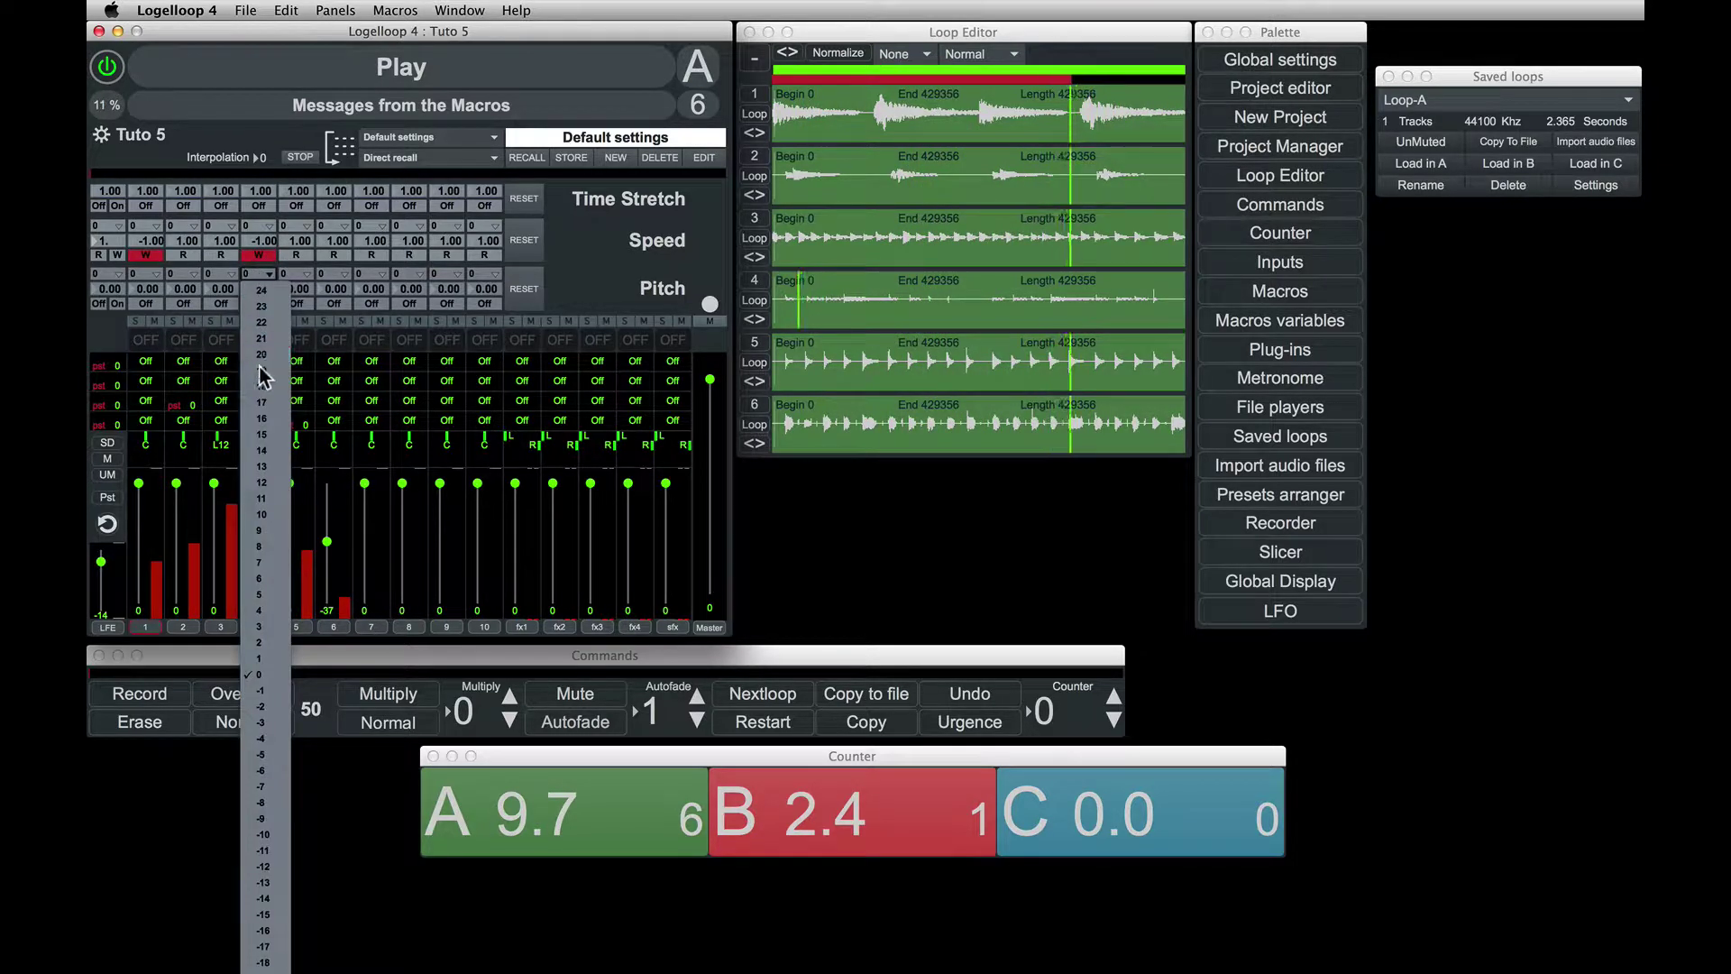
{"action": "left_click", "coordinate": [266, 469]}
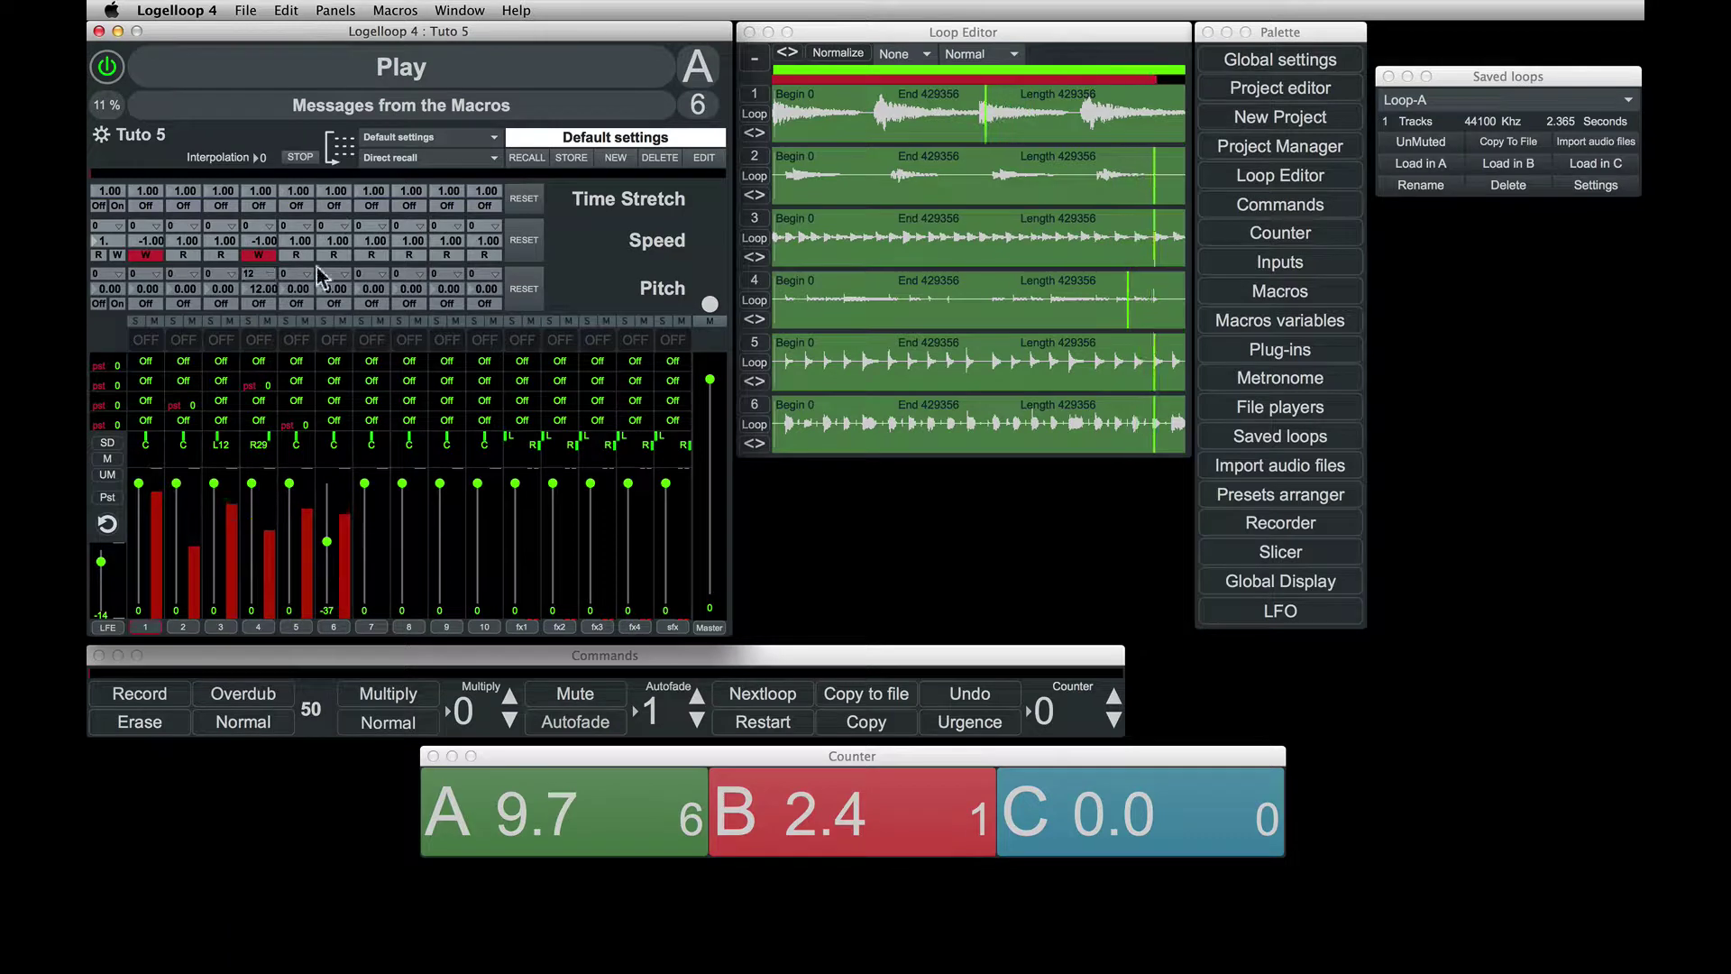
{"action": "left_click_drag", "start_coordinate": [251, 484], "coordinate": [252, 508]}
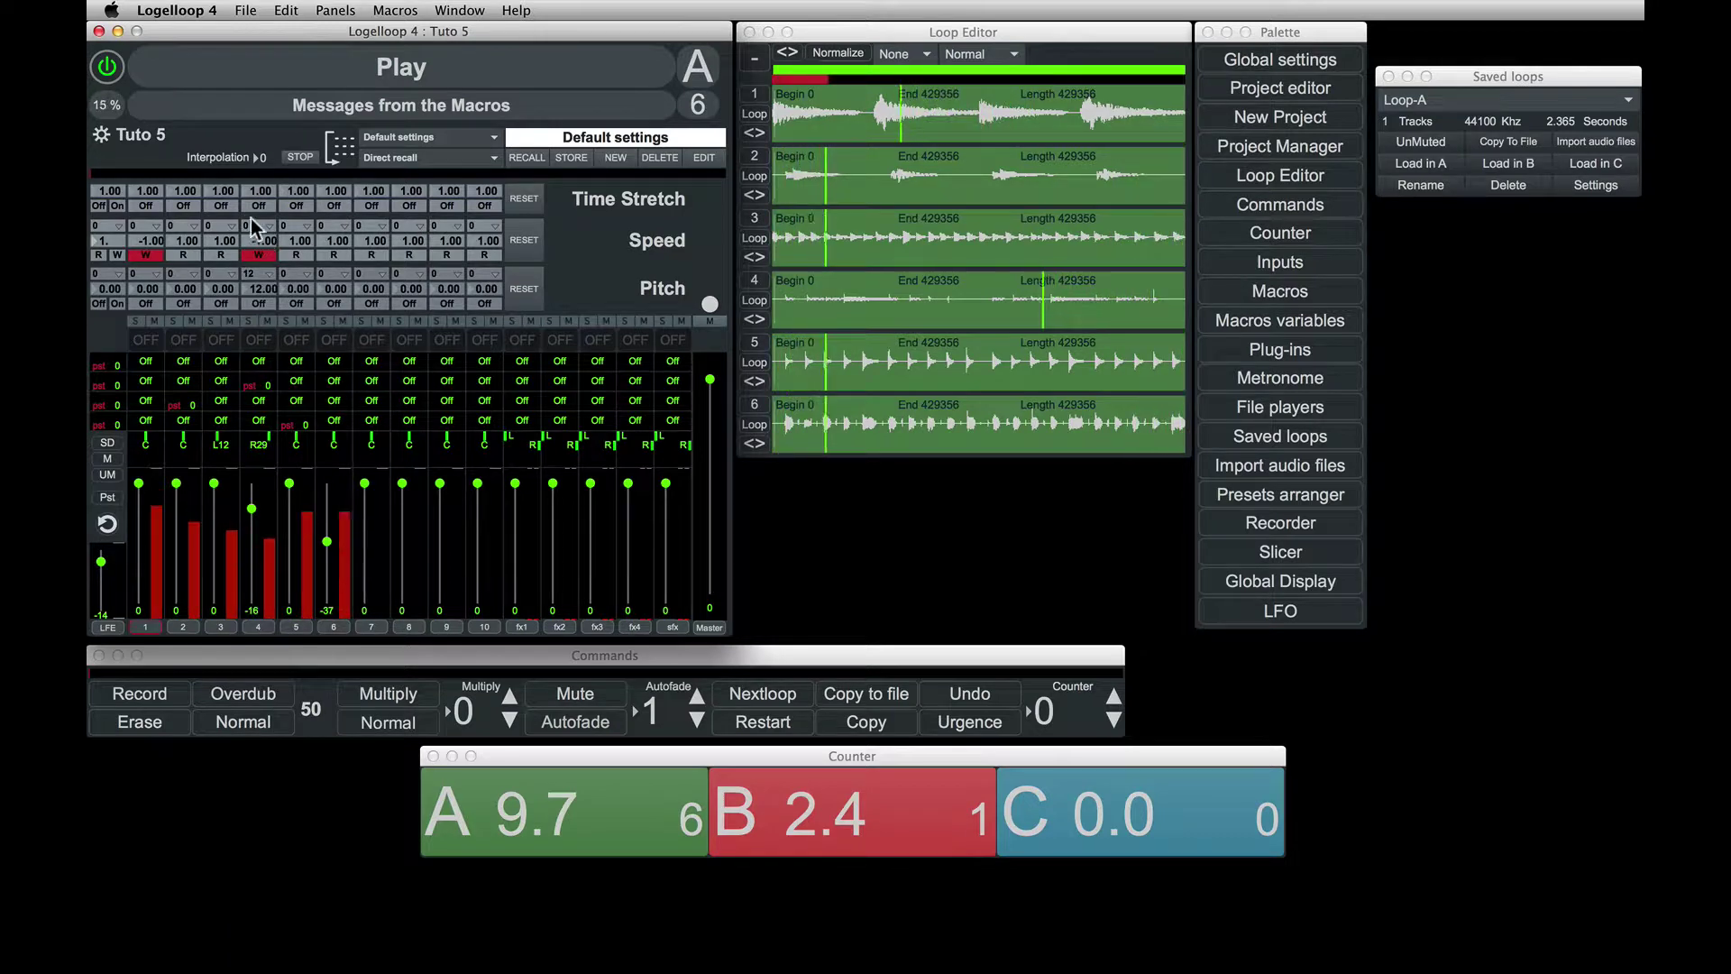
Step: Turn on time stretch for tracks 2 and 3, at 0.71 on track 2 and 3.00 on track 3
{"action": "left_click_drag", "start_coordinate": [220, 202], "coordinate": [220, 180]}
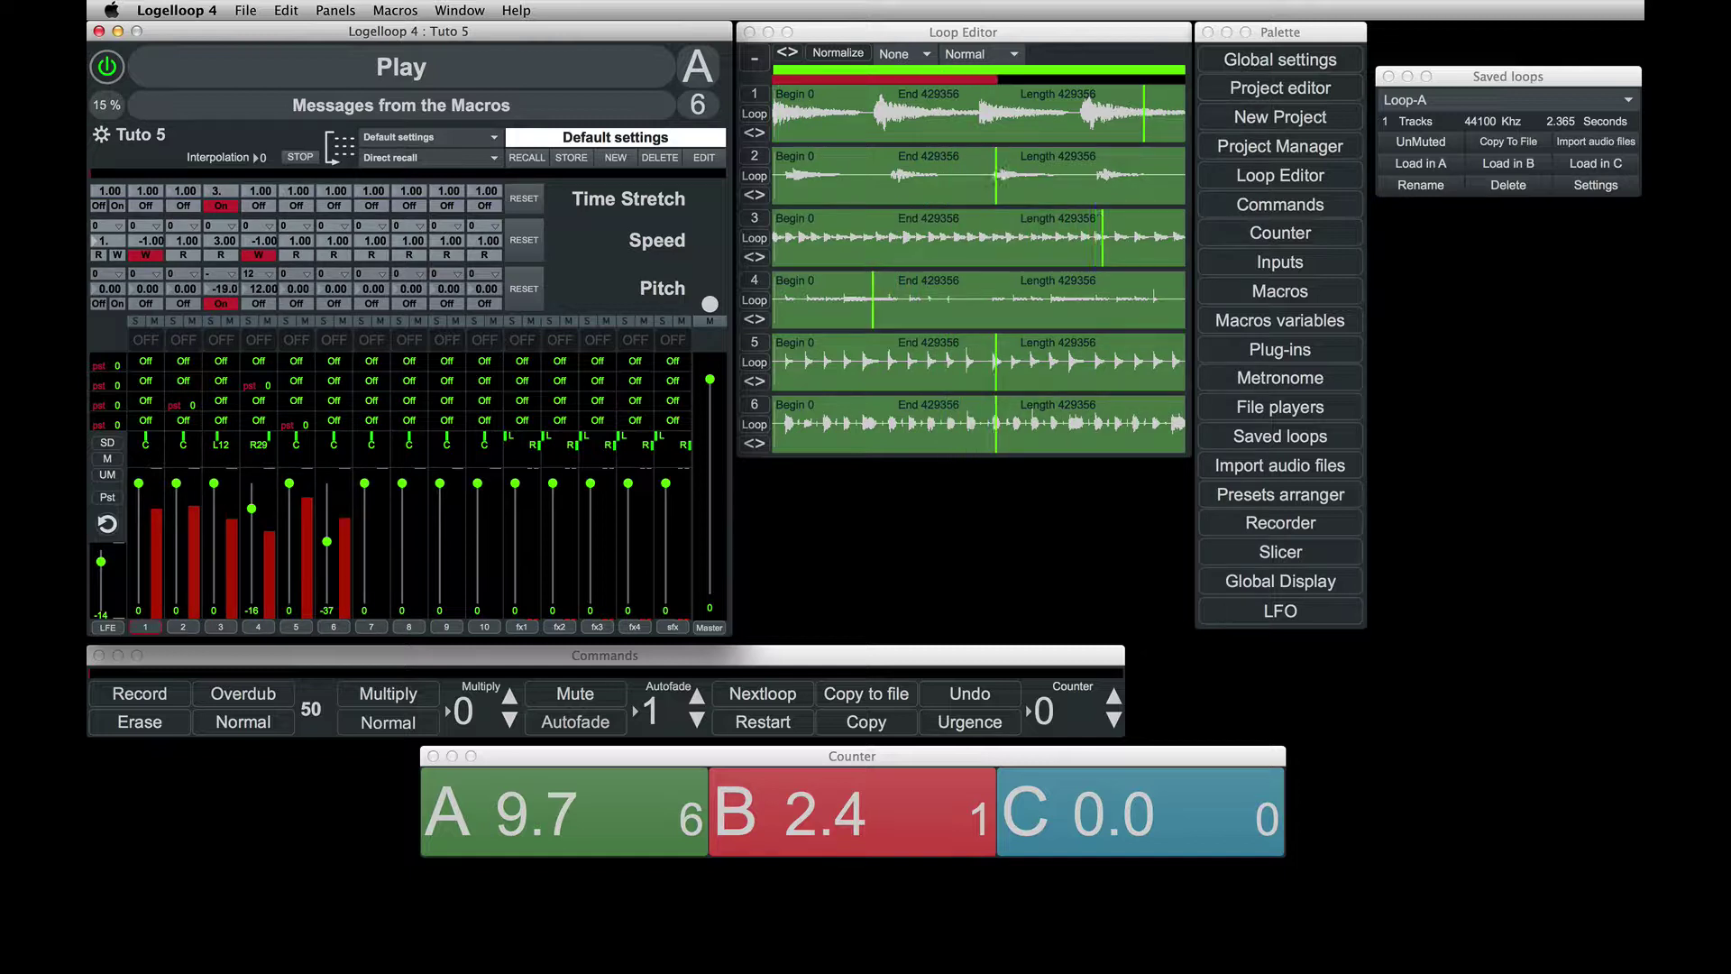
{"action": "left_click", "coordinate": [194, 206]}
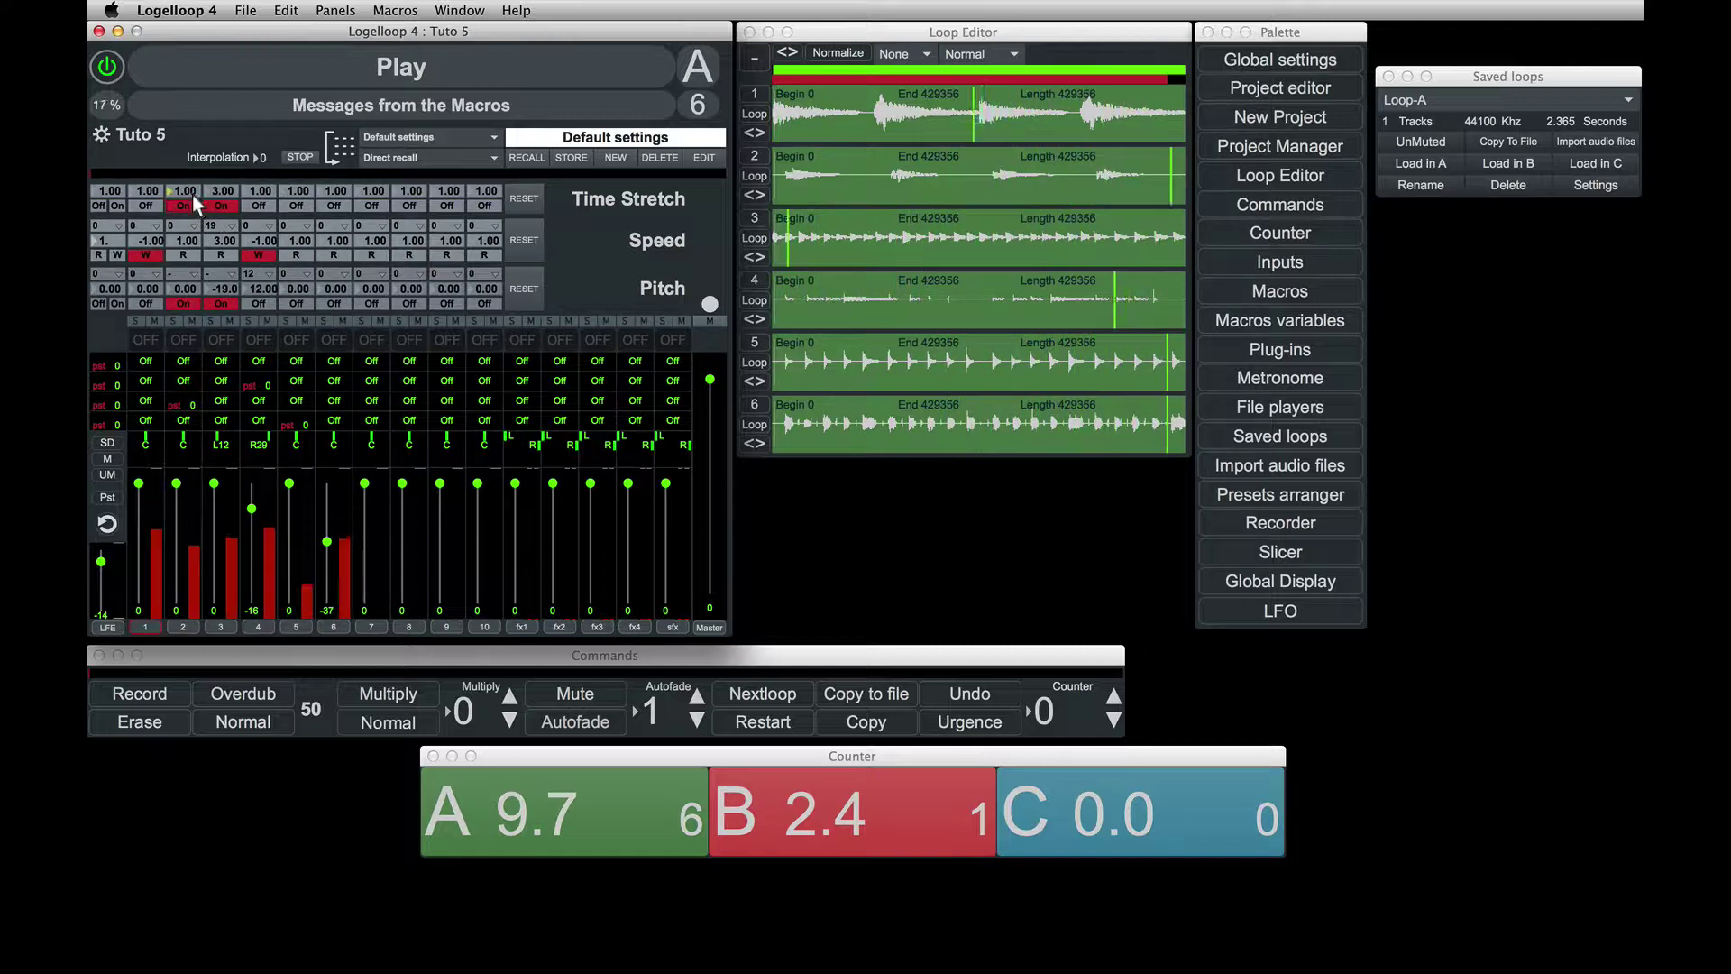
{"action": "left_click_drag", "start_coordinate": [194, 192], "coordinate": [194, 200]}
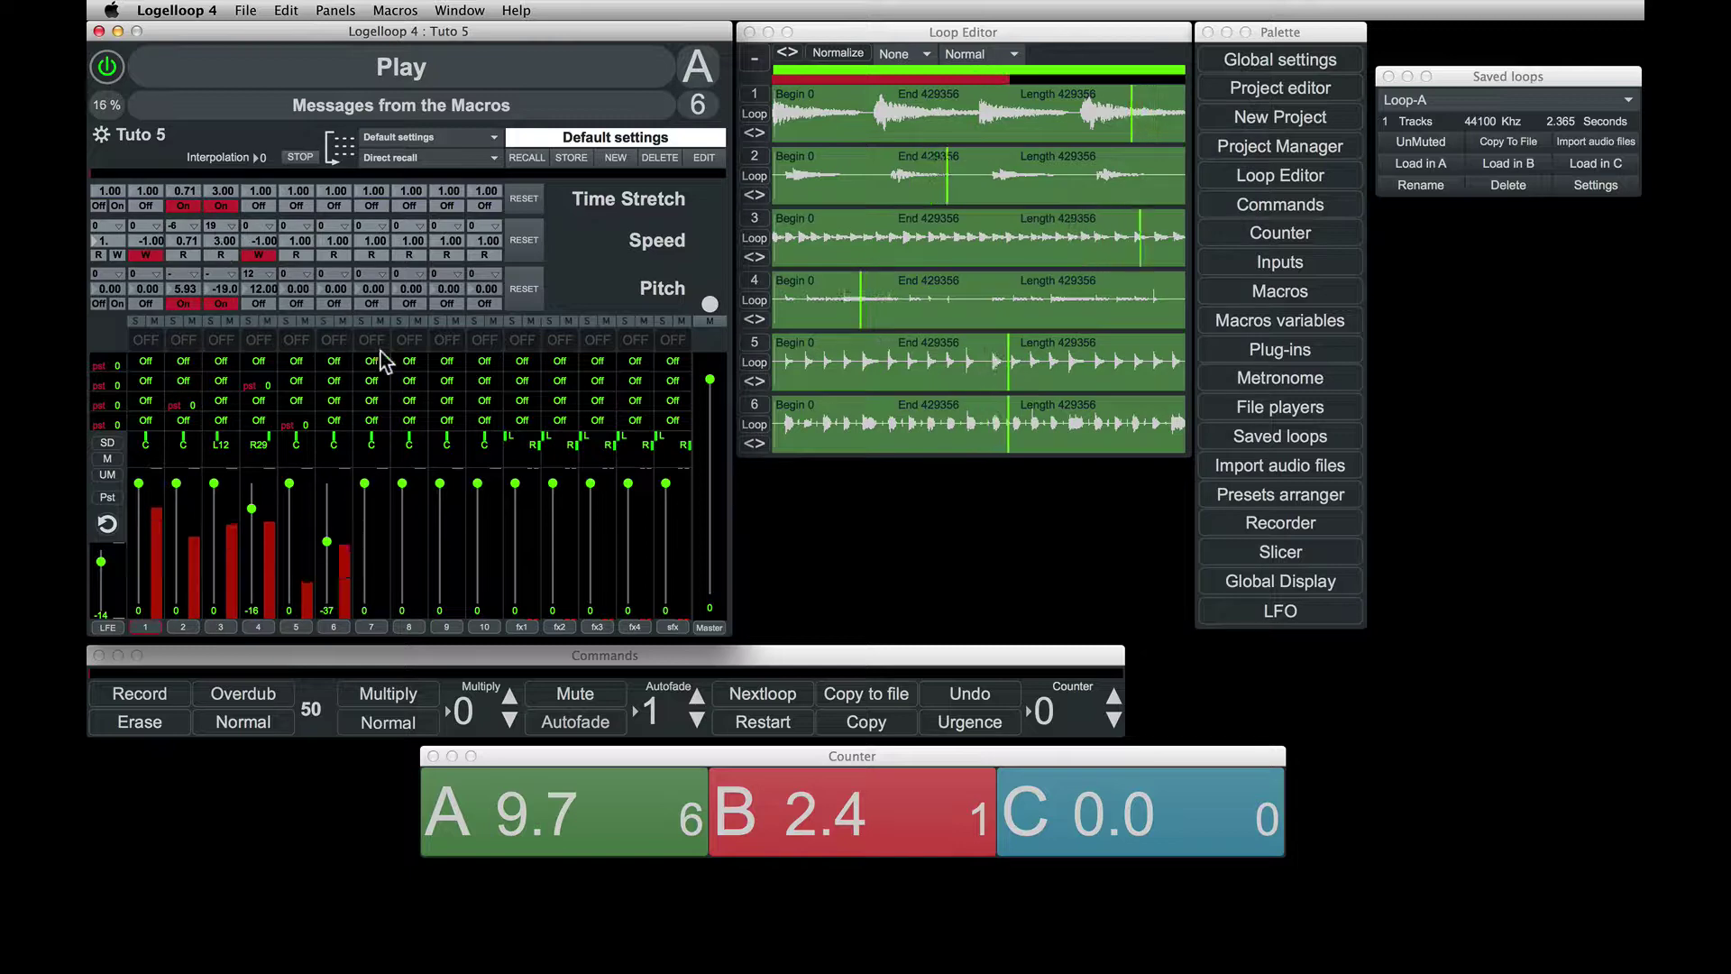
Step: Save the current mixer settings as a new preset named Memory 1
{"action": "left_click", "coordinate": [615, 161]}
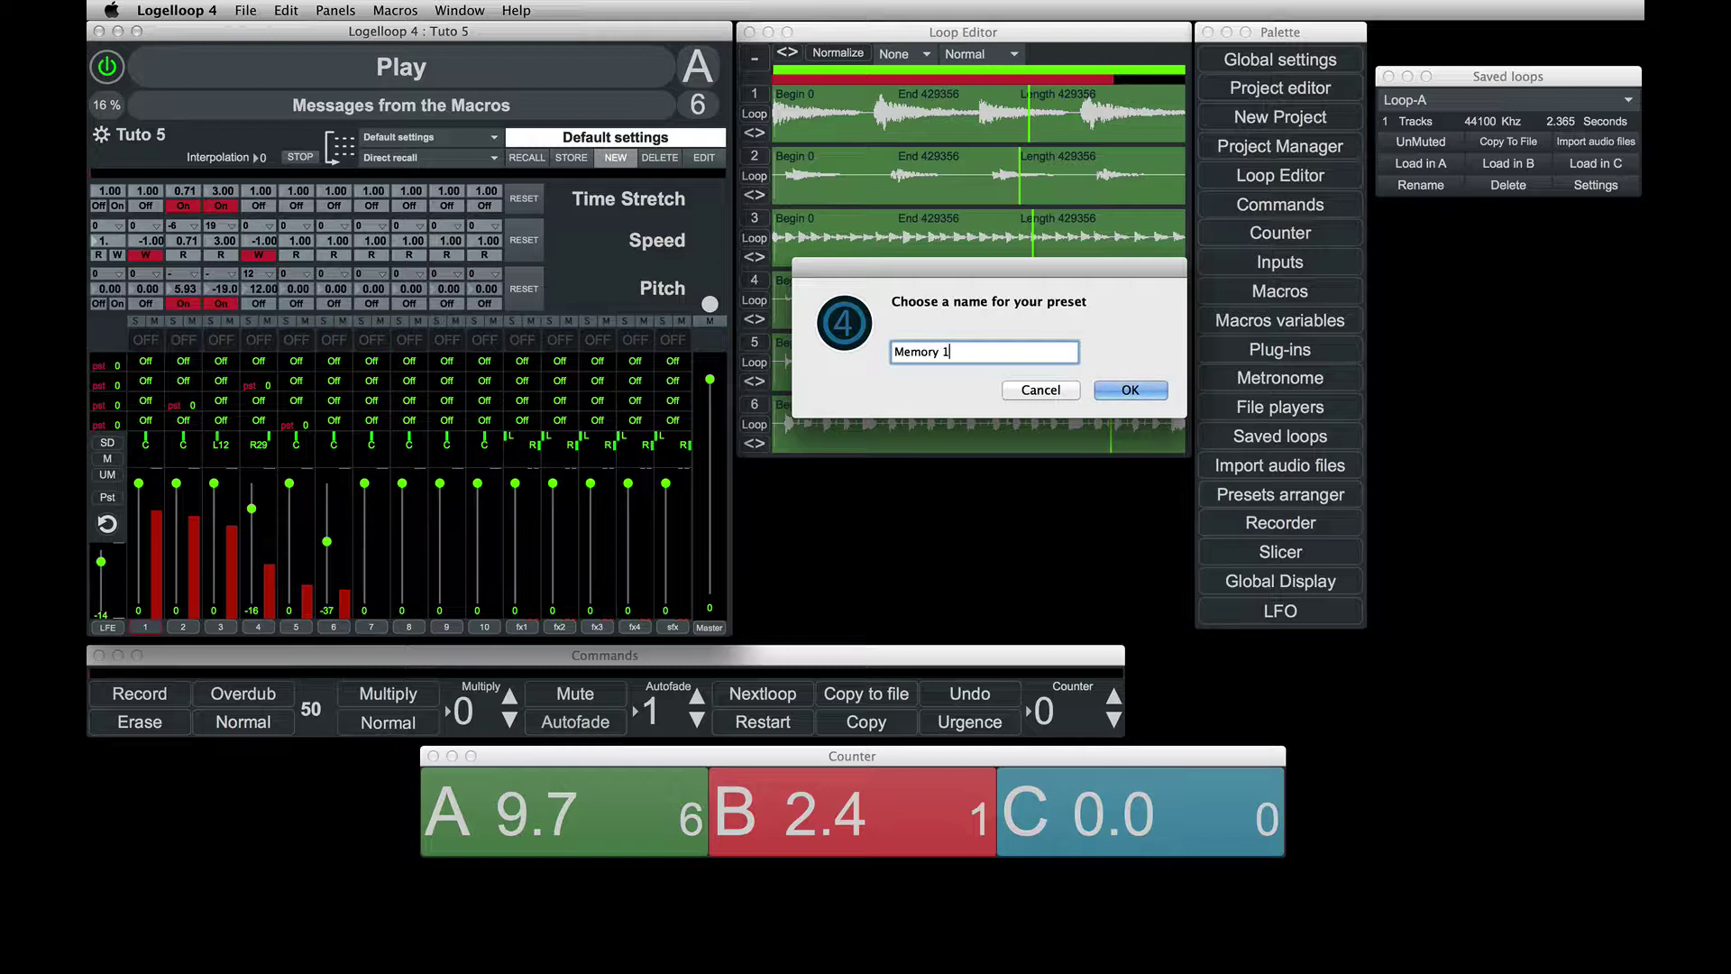
{"action": "key", "text": "Return"}
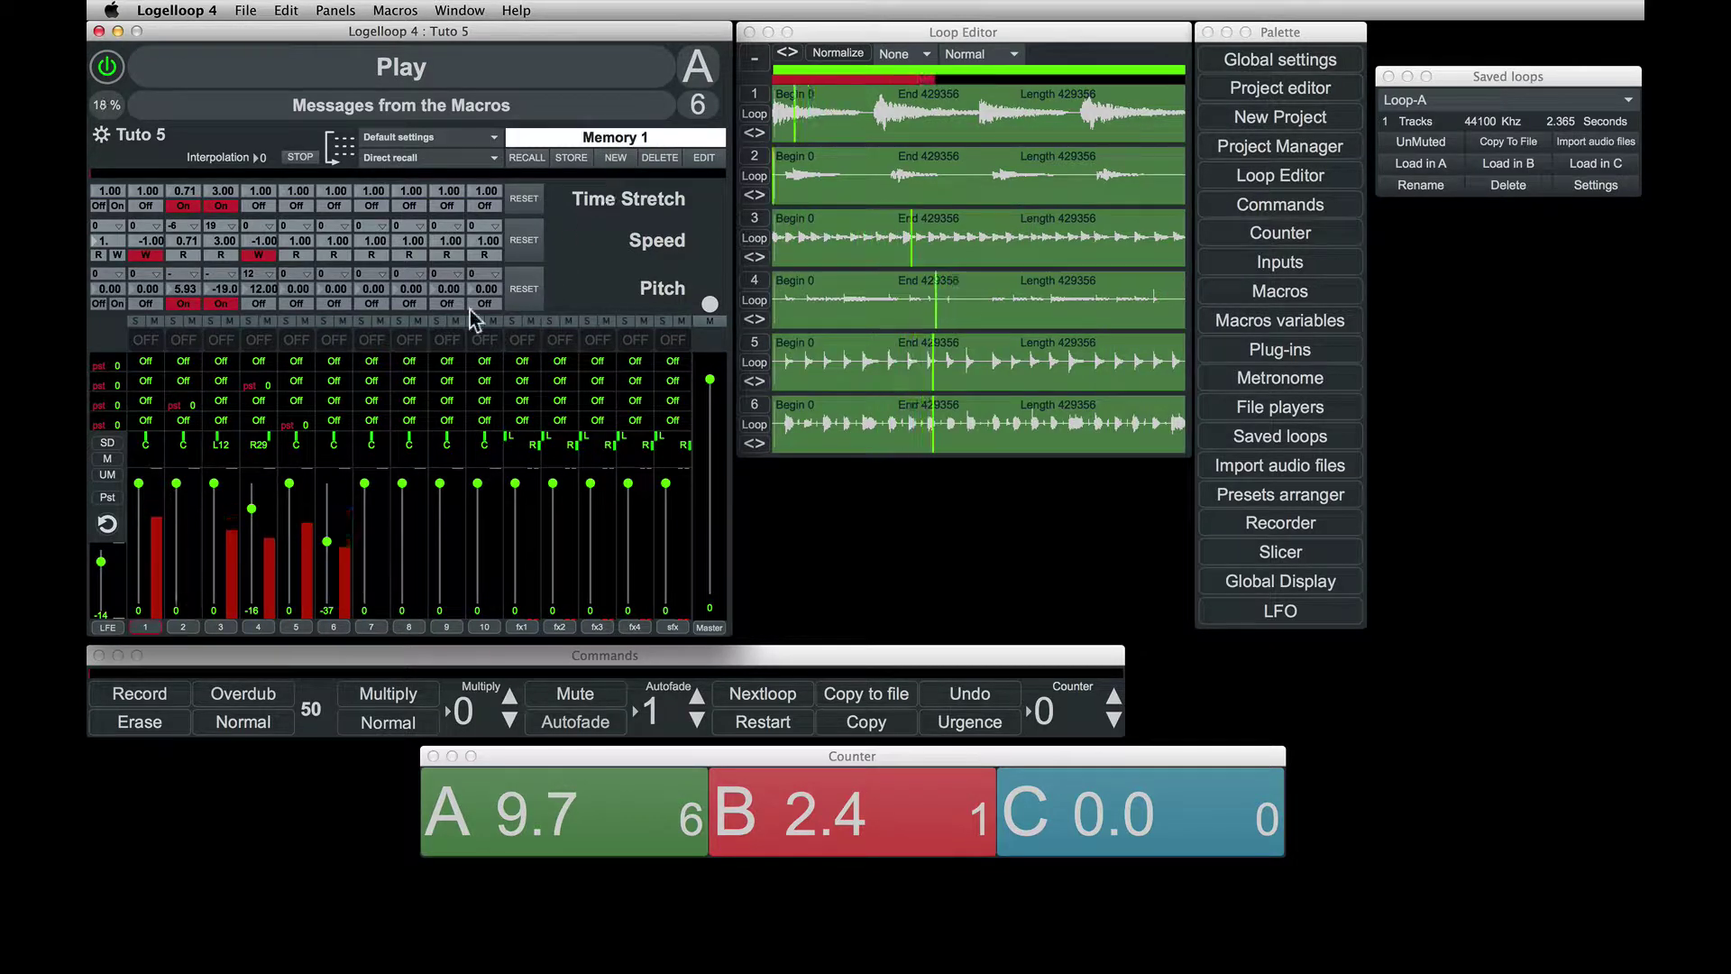
Step: Reverse all tracks, lower track 3's volume to -31, and pan track 1 to L50 and track 2 to R50
{"action": "left_click", "coordinate": [113, 256]}
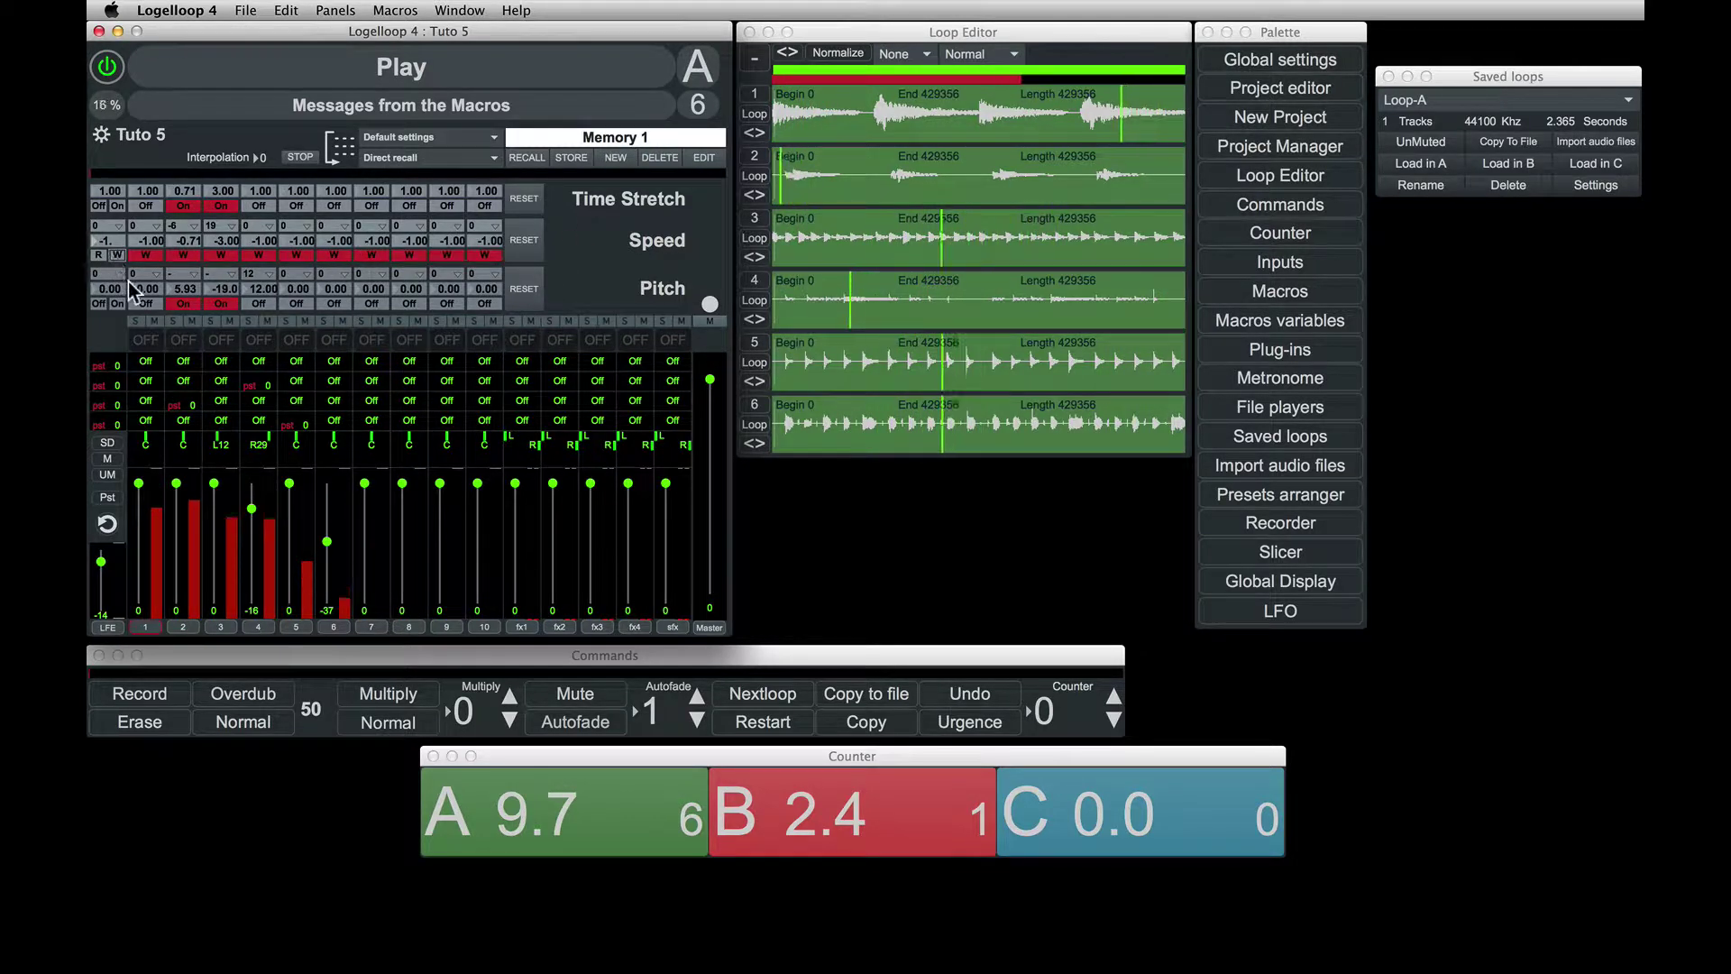
{"action": "left_click_drag", "start_coordinate": [214, 485], "coordinate": [208, 532]}
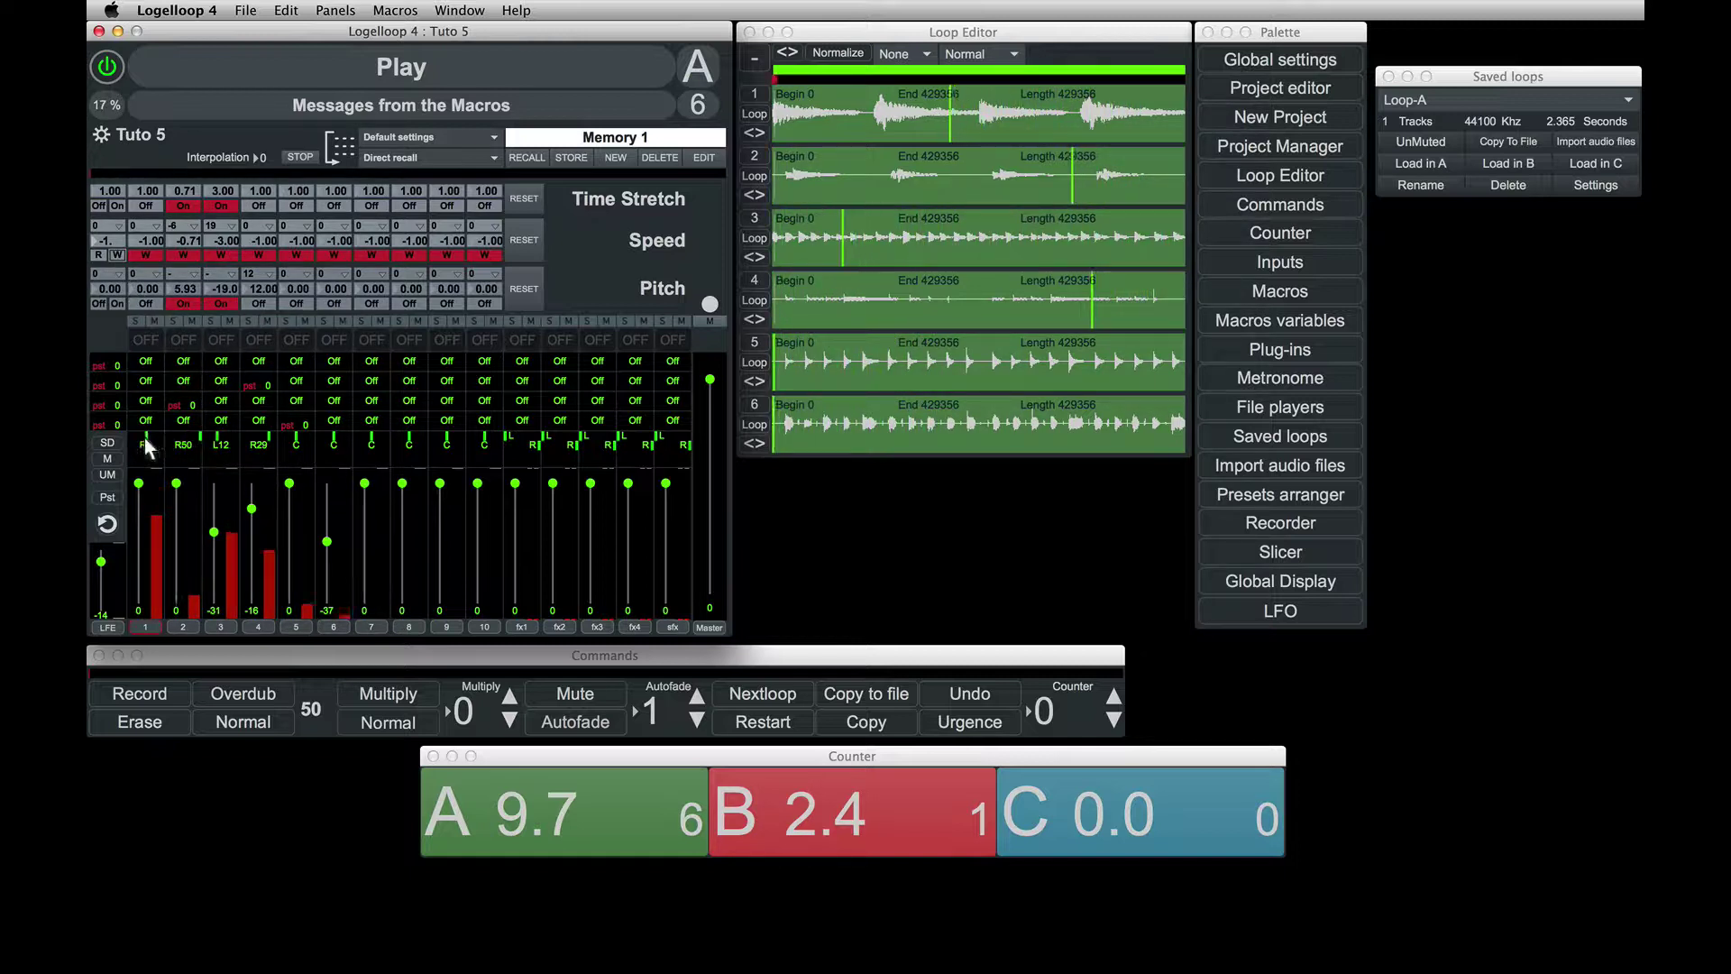
{"action": "left_click", "coordinate": [109, 443]}
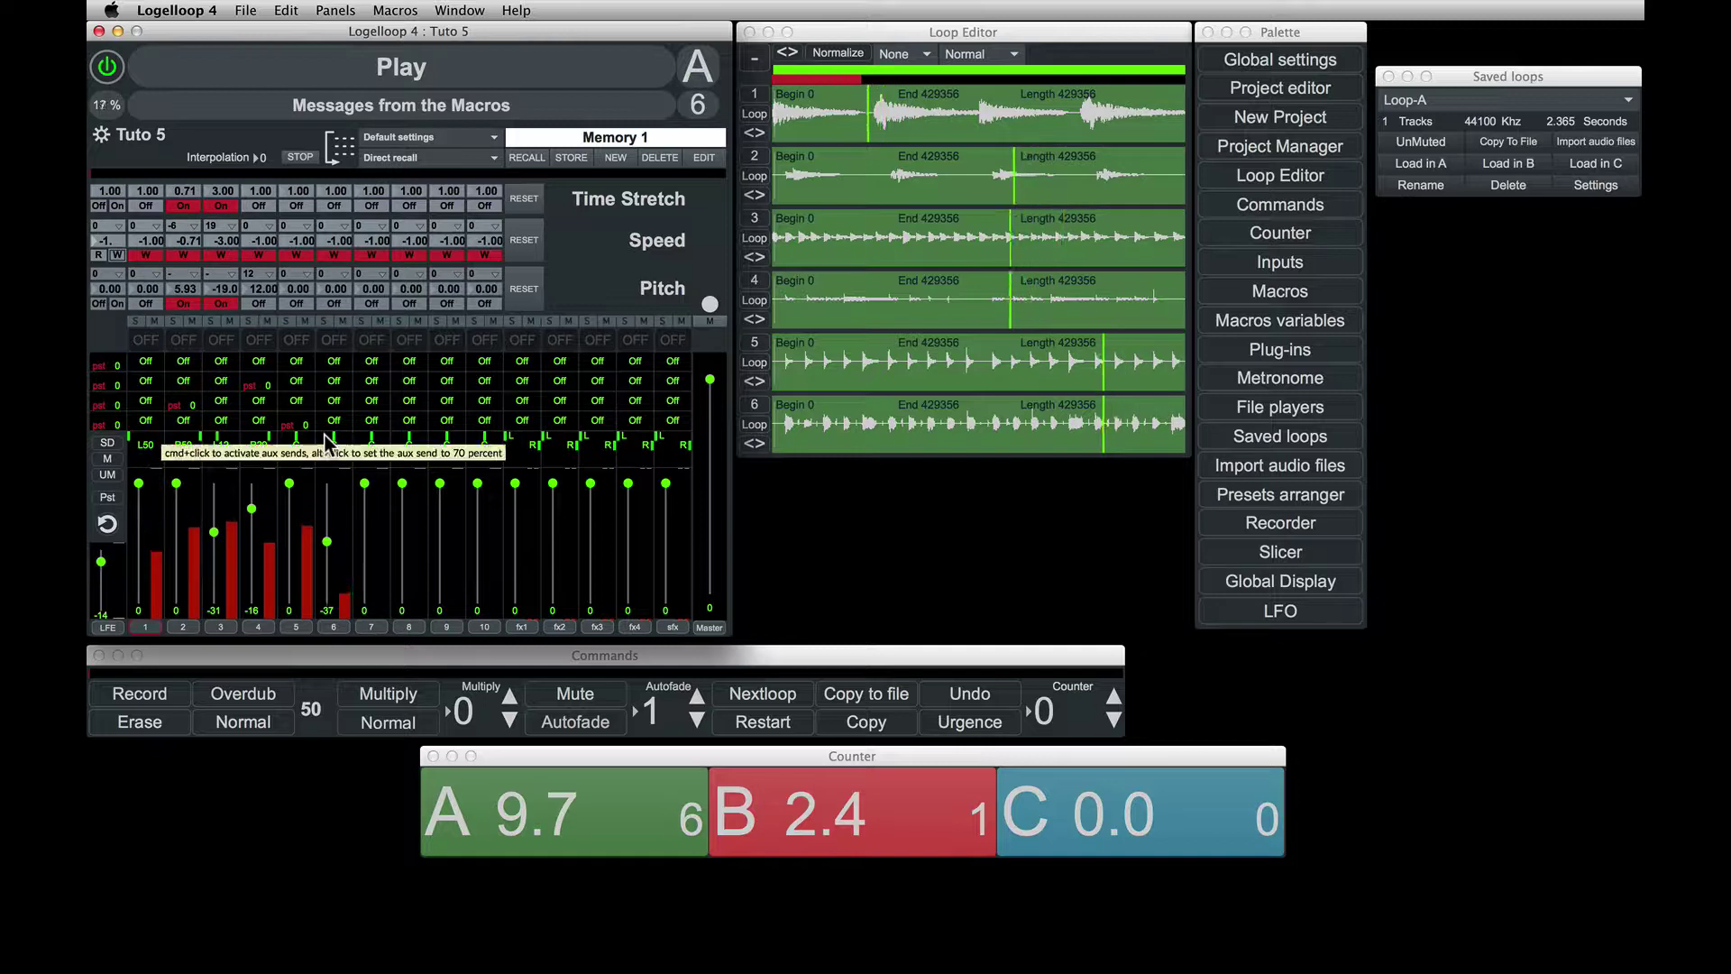
Step: Save the changed mixer settings as a new preset named Memory 2
{"action": "left_click", "coordinate": [617, 157]}
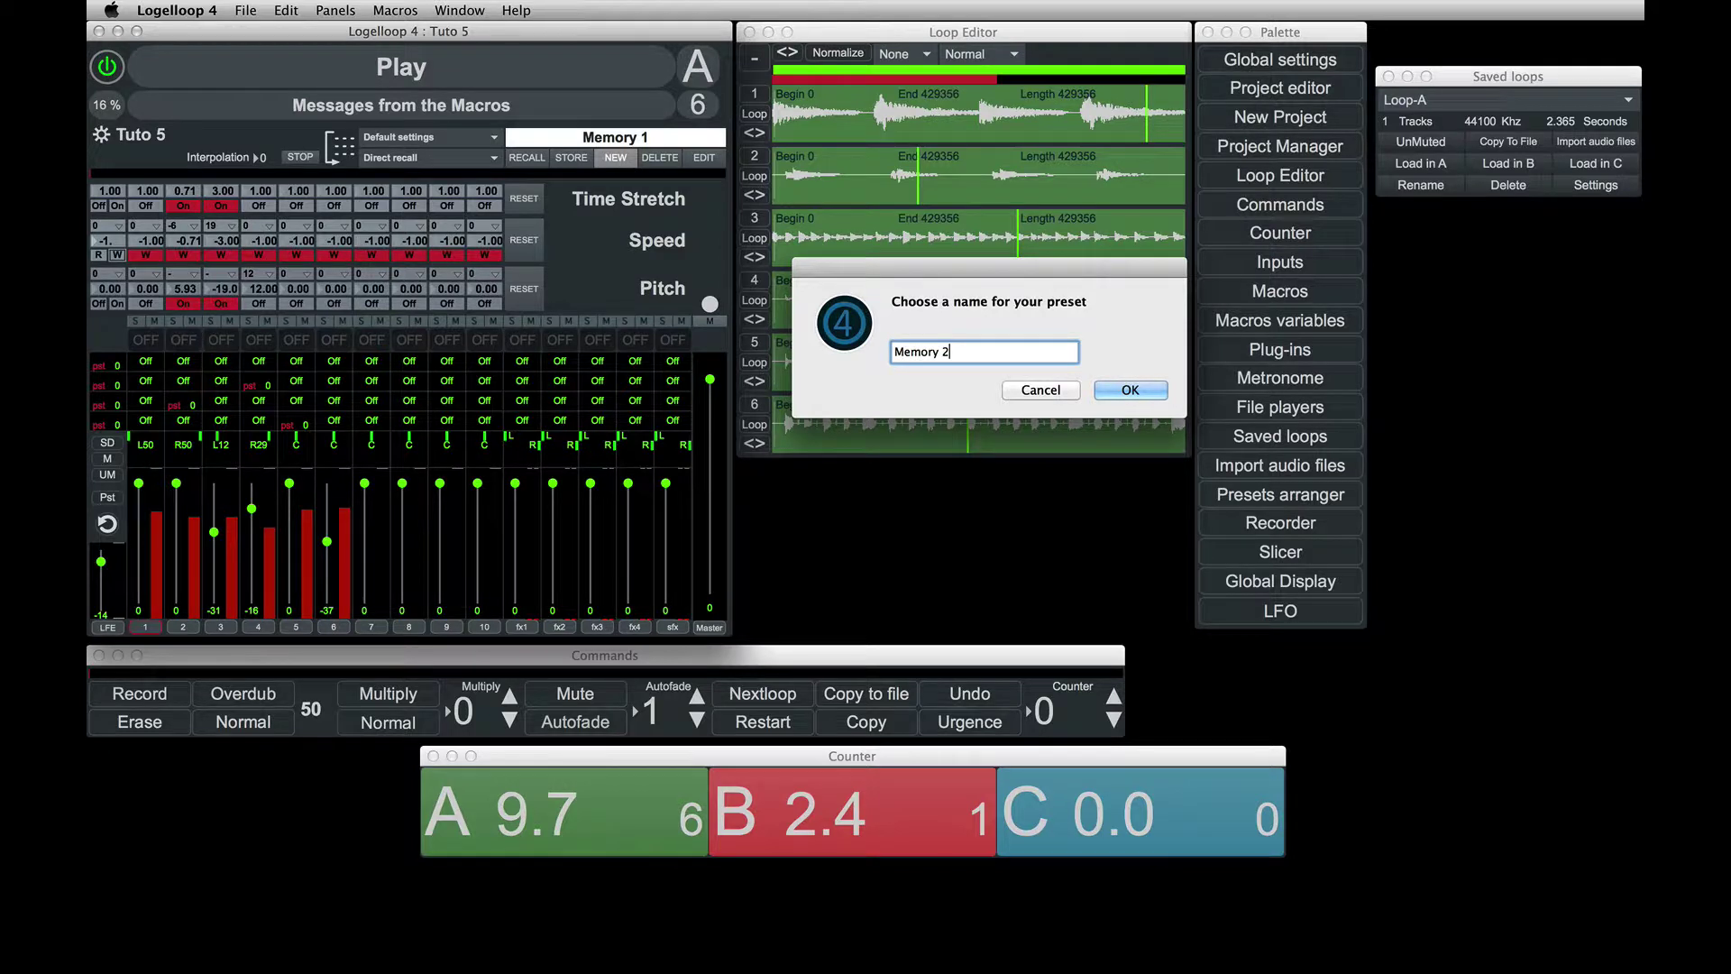
{"action": "key", "text": "Return"}
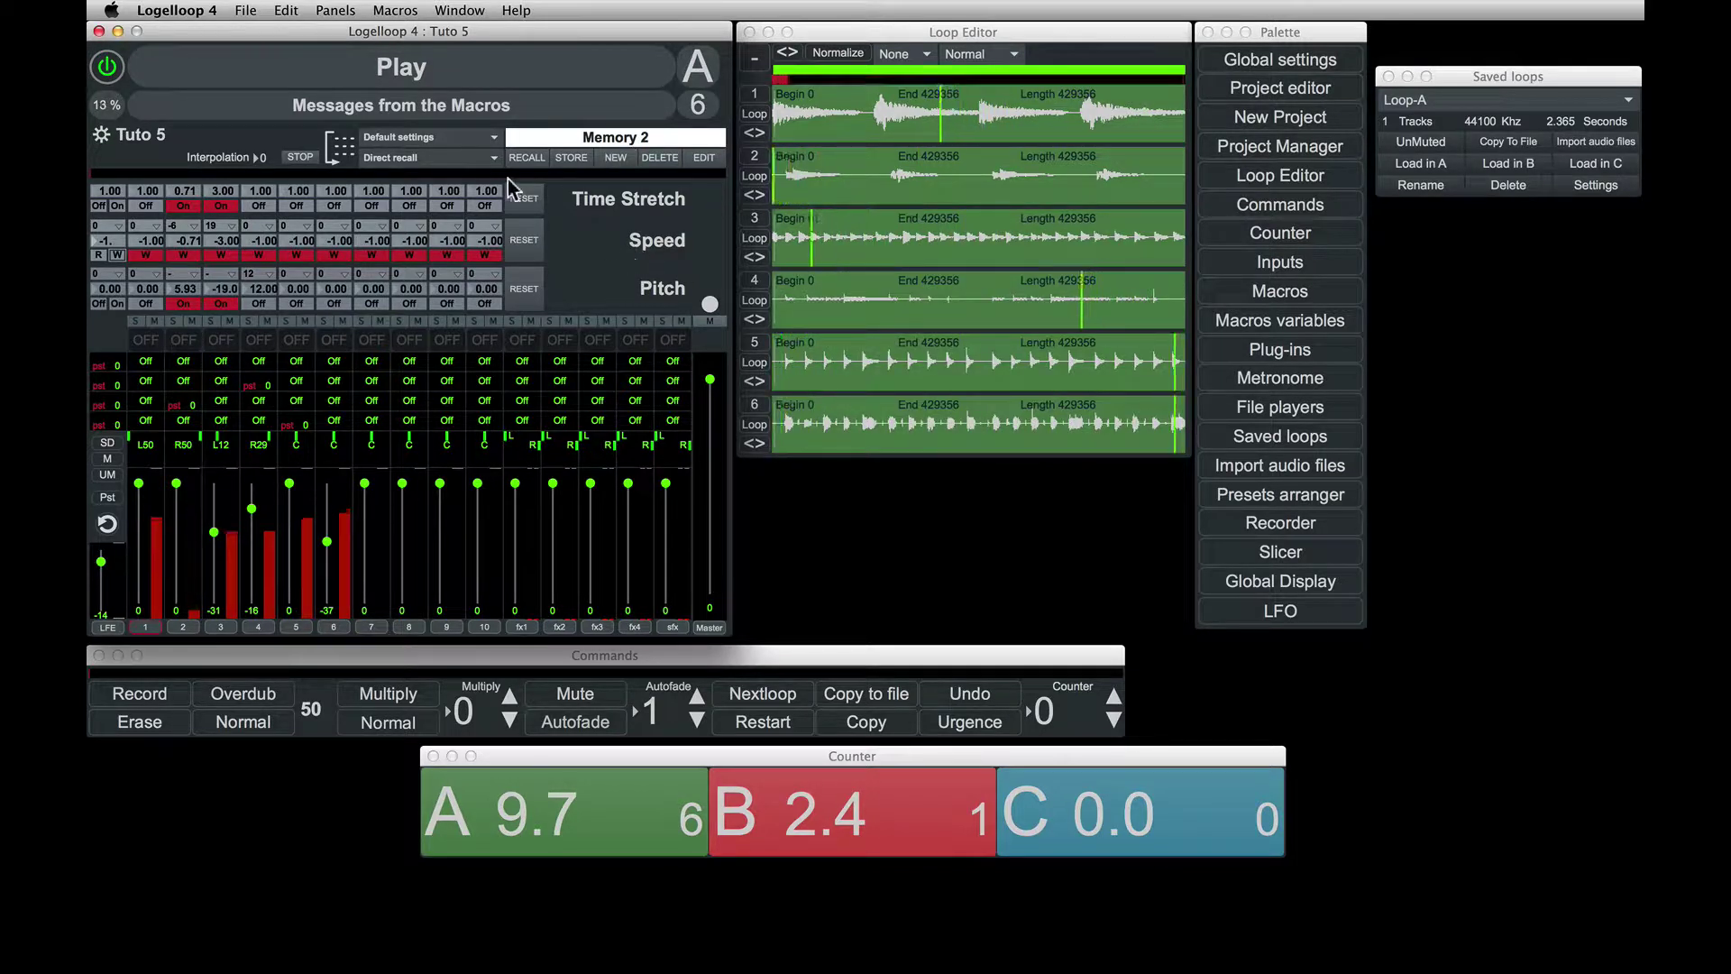
Step: Recall the preset Memory 1 and switch back to the preset Memory 2
{"action": "left_click", "coordinate": [446, 141]}
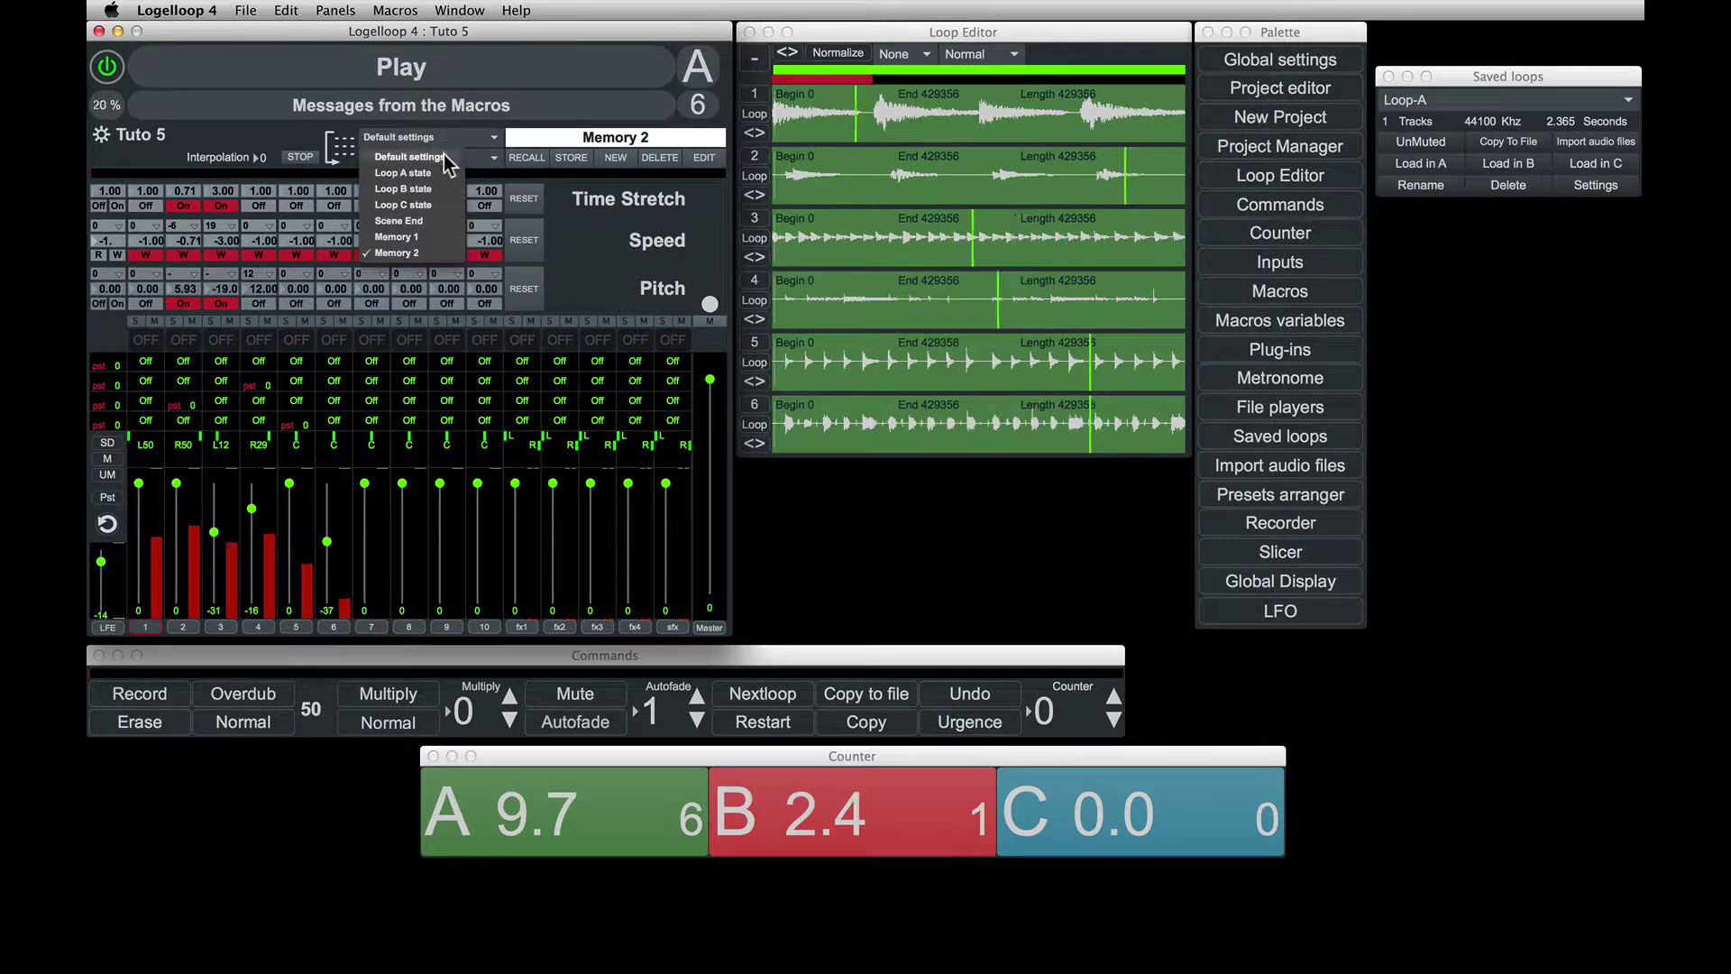
{"action": "left_click", "coordinate": [440, 240]}
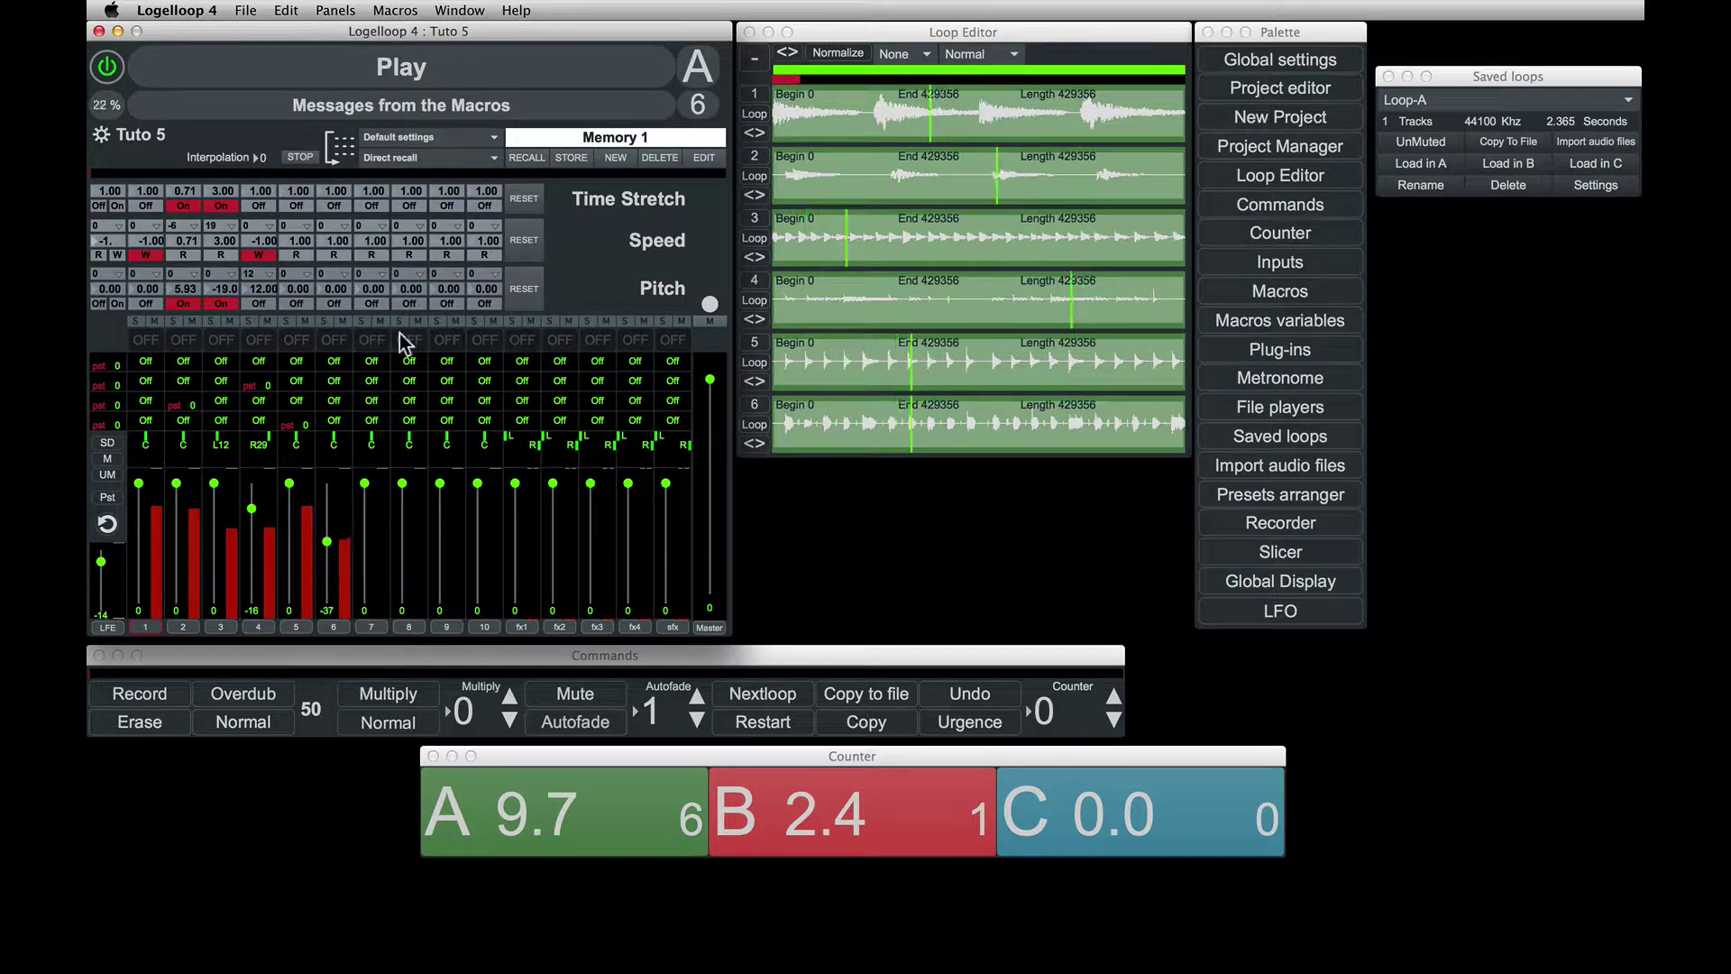
{"action": "left_click", "coordinate": [479, 159]}
{"action": "left_click", "coordinate": [426, 247]}
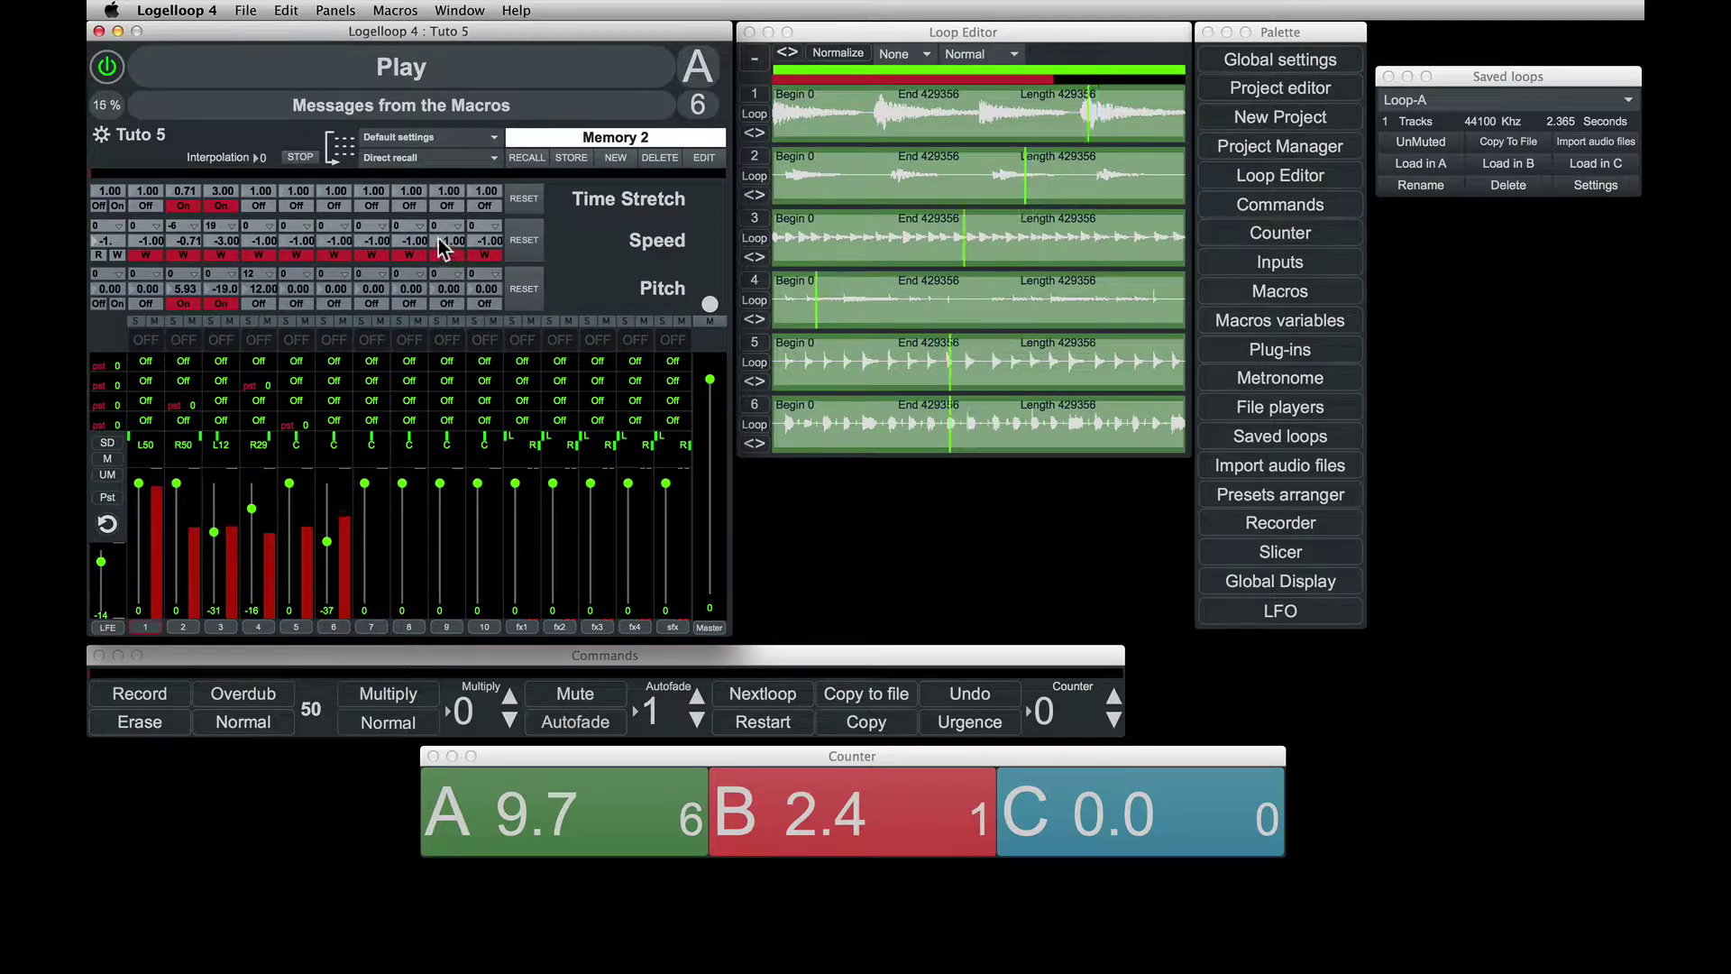
{"action": "left_click", "coordinate": [487, 158]}
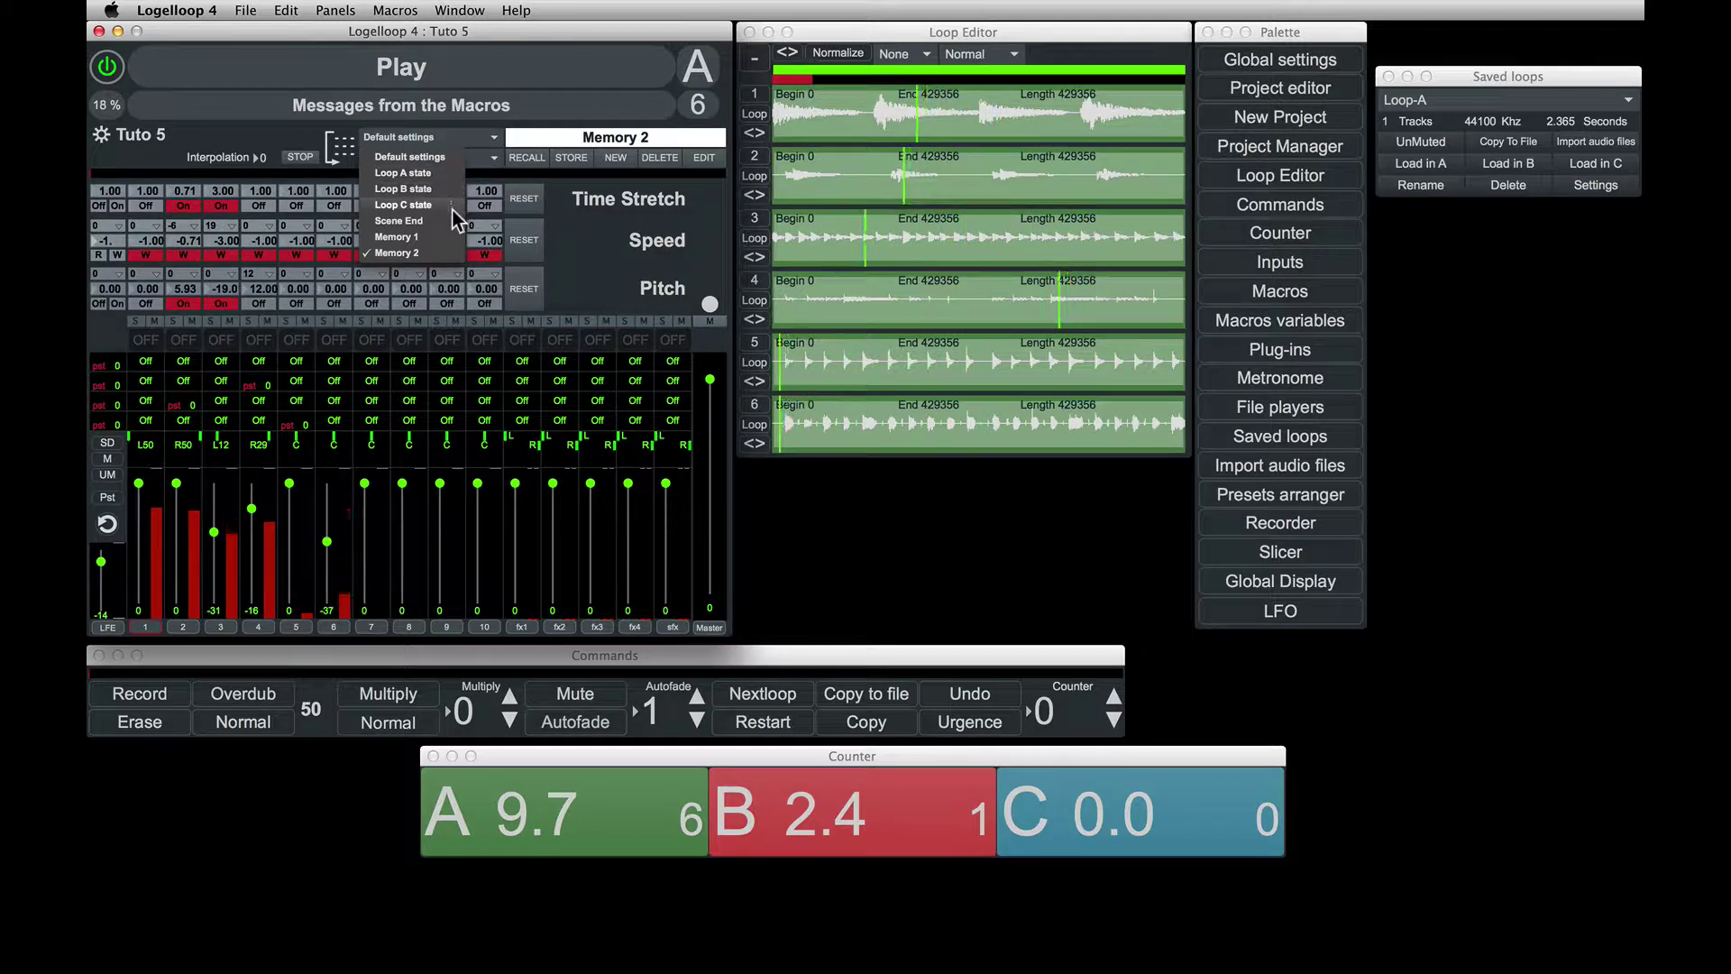
{"action": "left_click", "coordinate": [571, 247]}
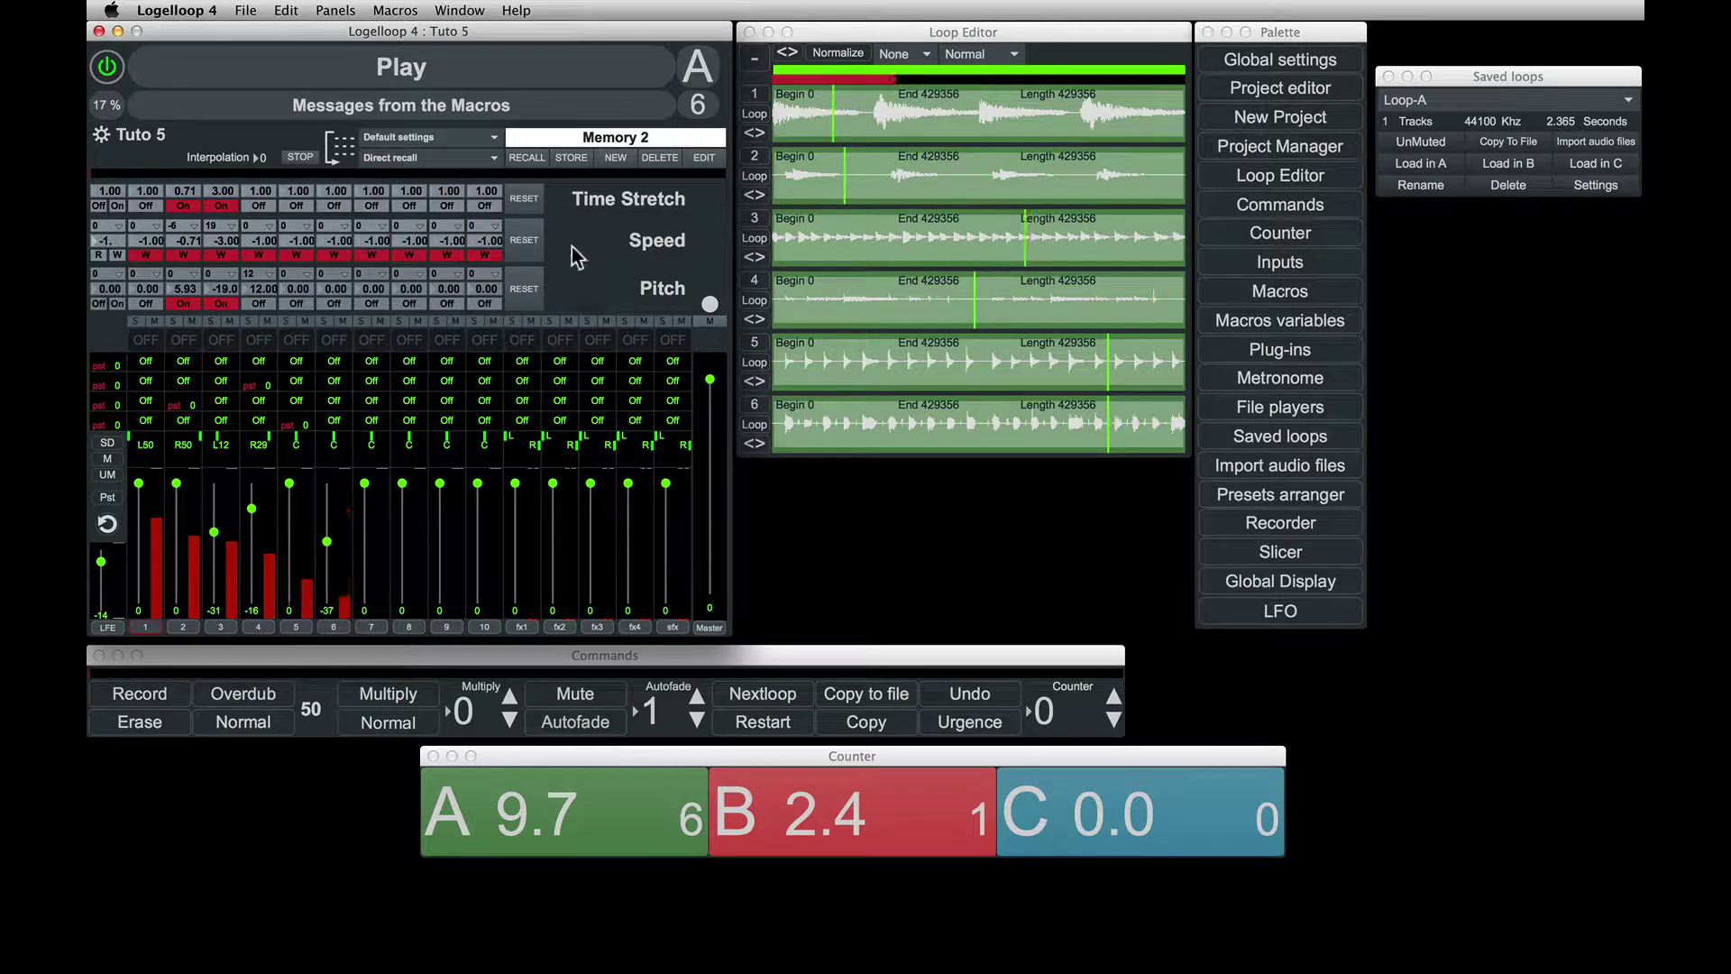
Step: Set the preset recall mode to Press Recall
{"action": "left_click", "coordinate": [455, 157]}
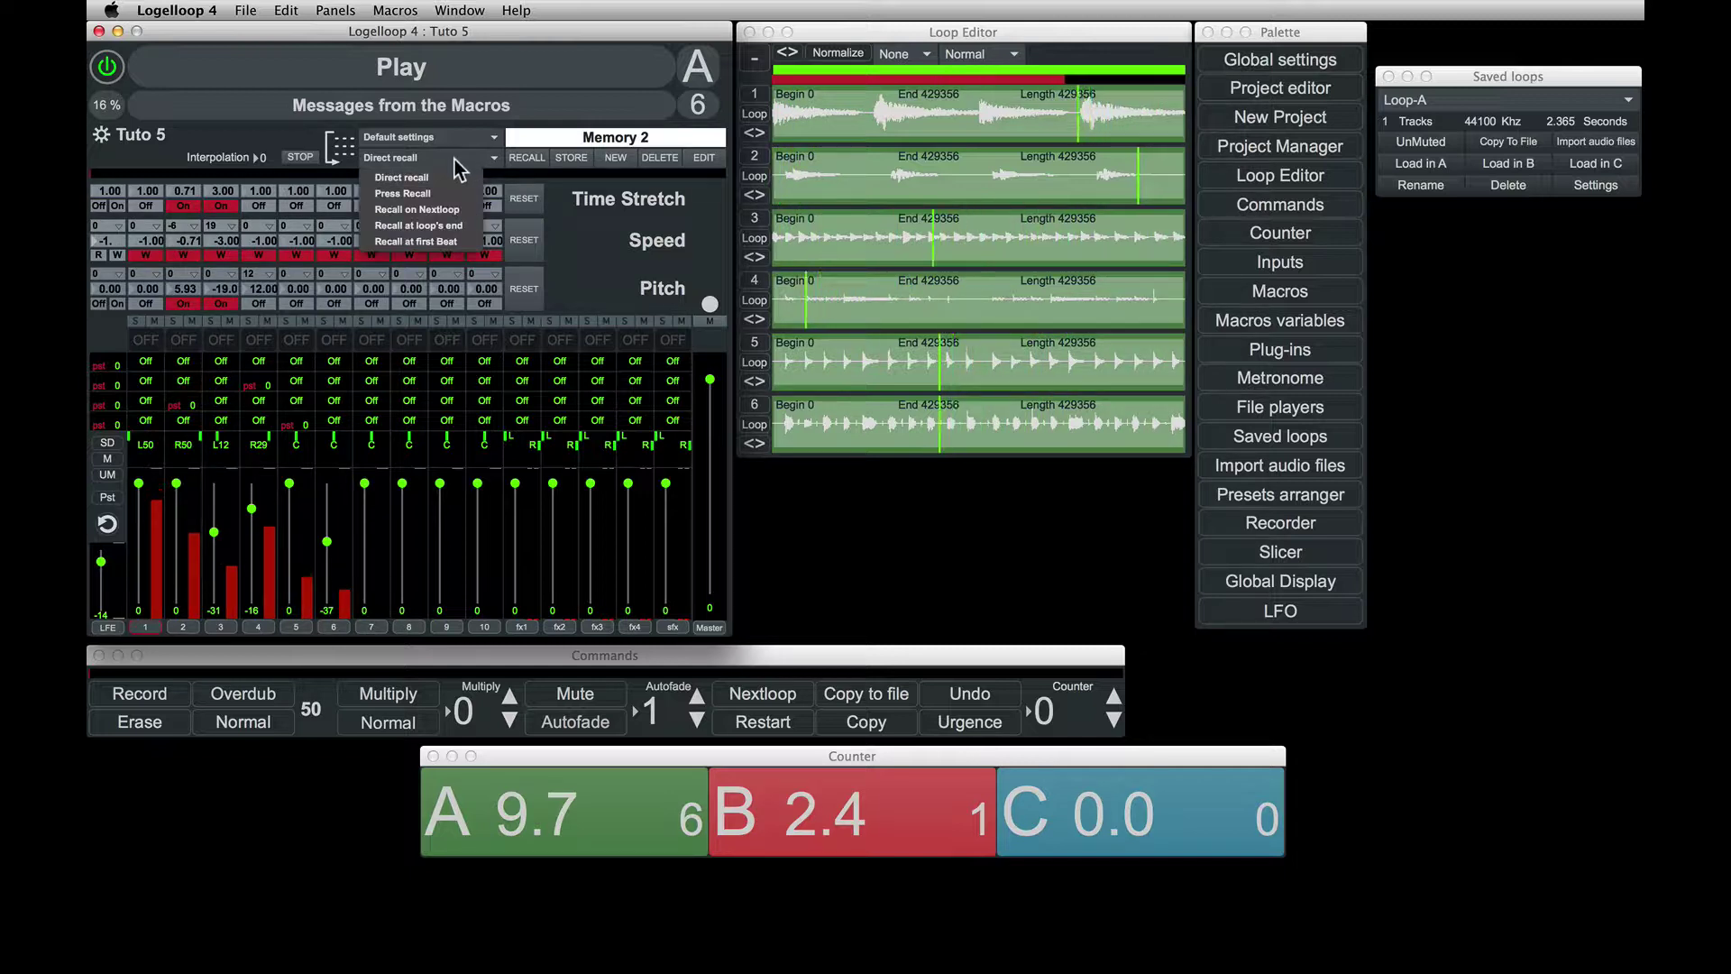
{"action": "left_click", "coordinate": [446, 192]}
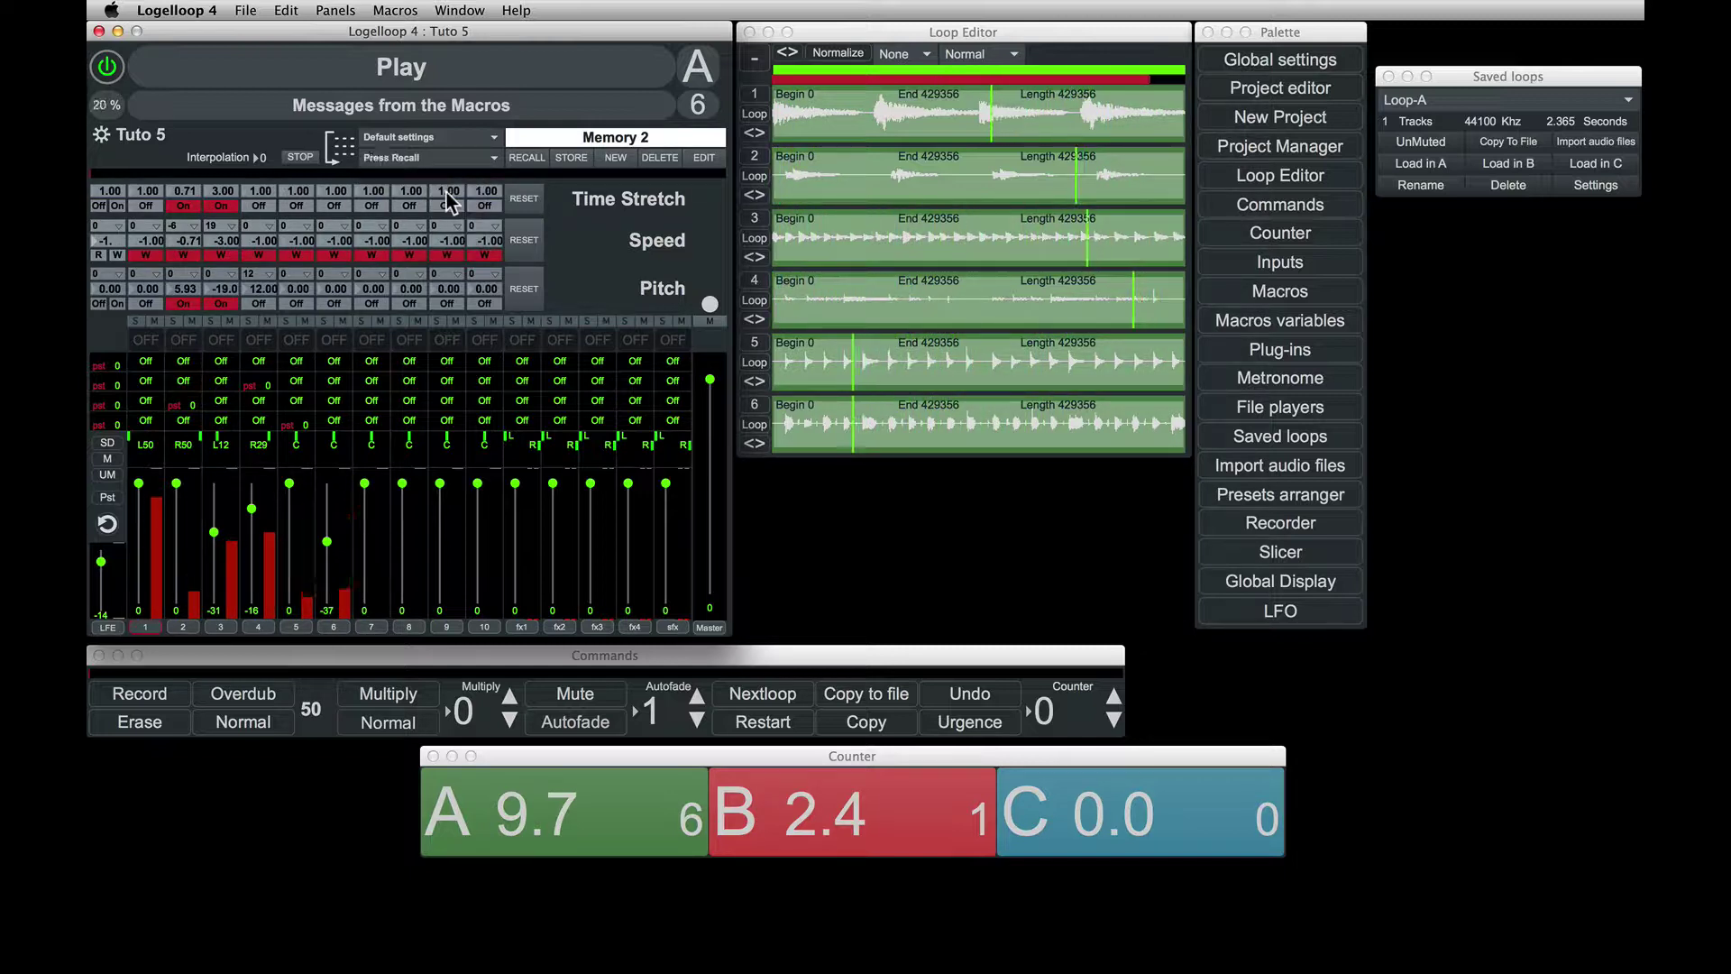
Step: Select the preset Memory 1 and recall it manually in Press Recall mode
{"action": "left_click", "coordinate": [454, 140]}
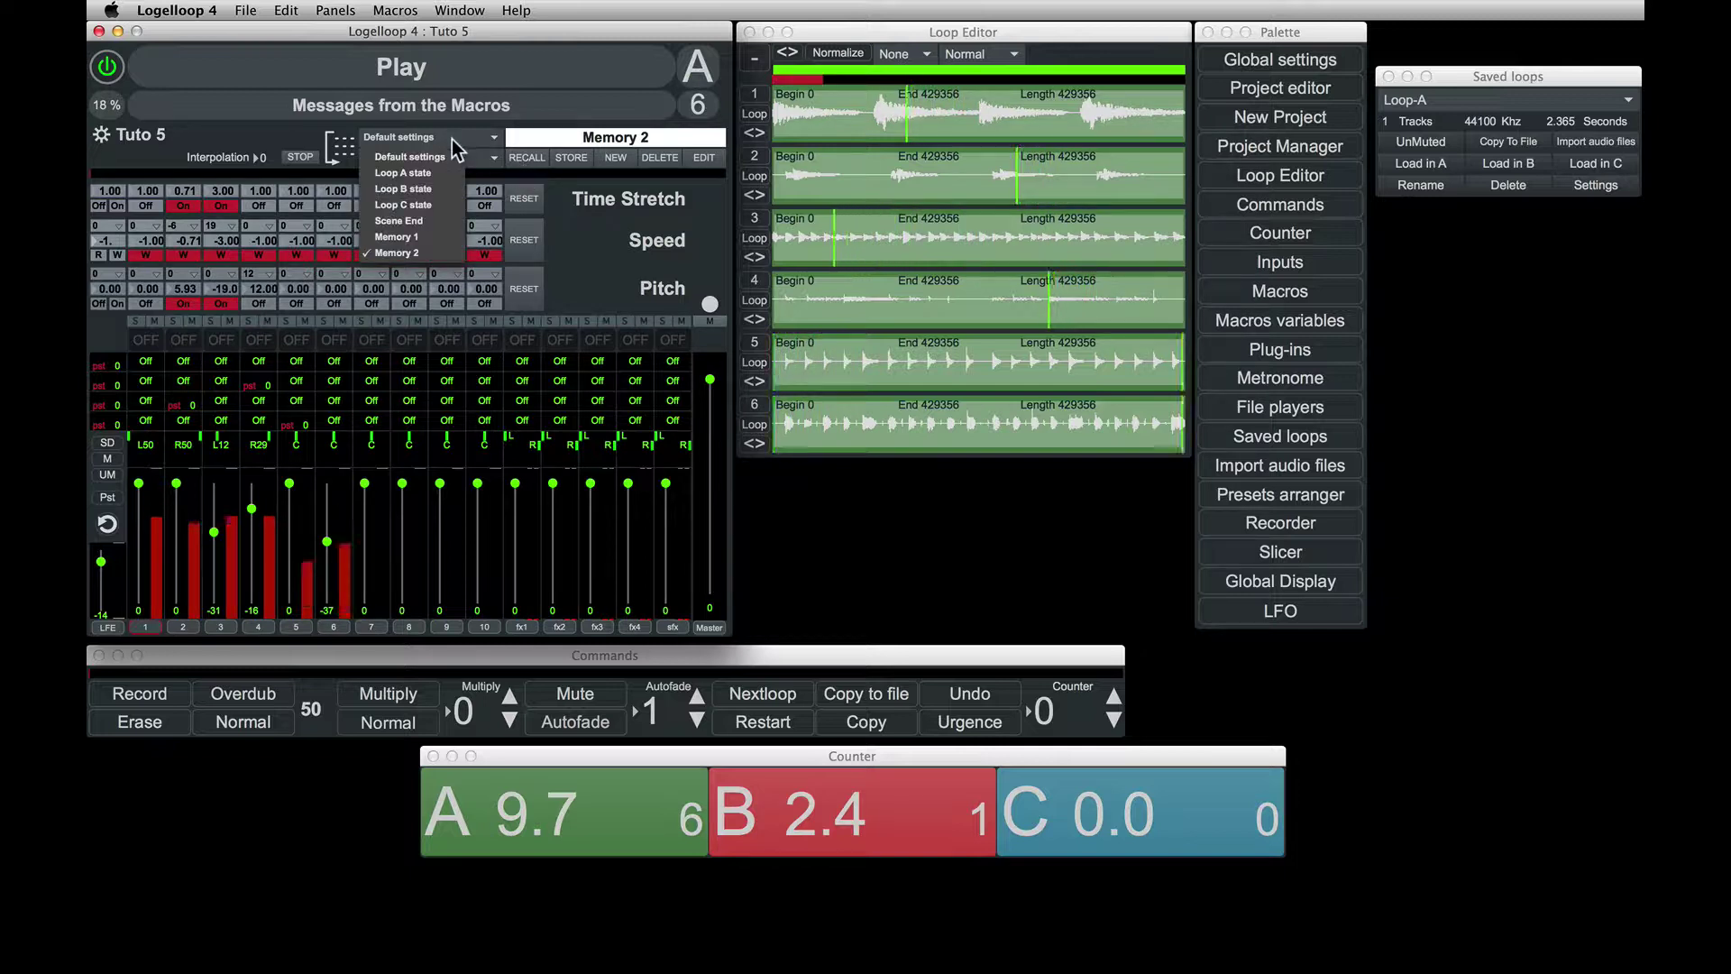
{"action": "left_click", "coordinate": [430, 234]}
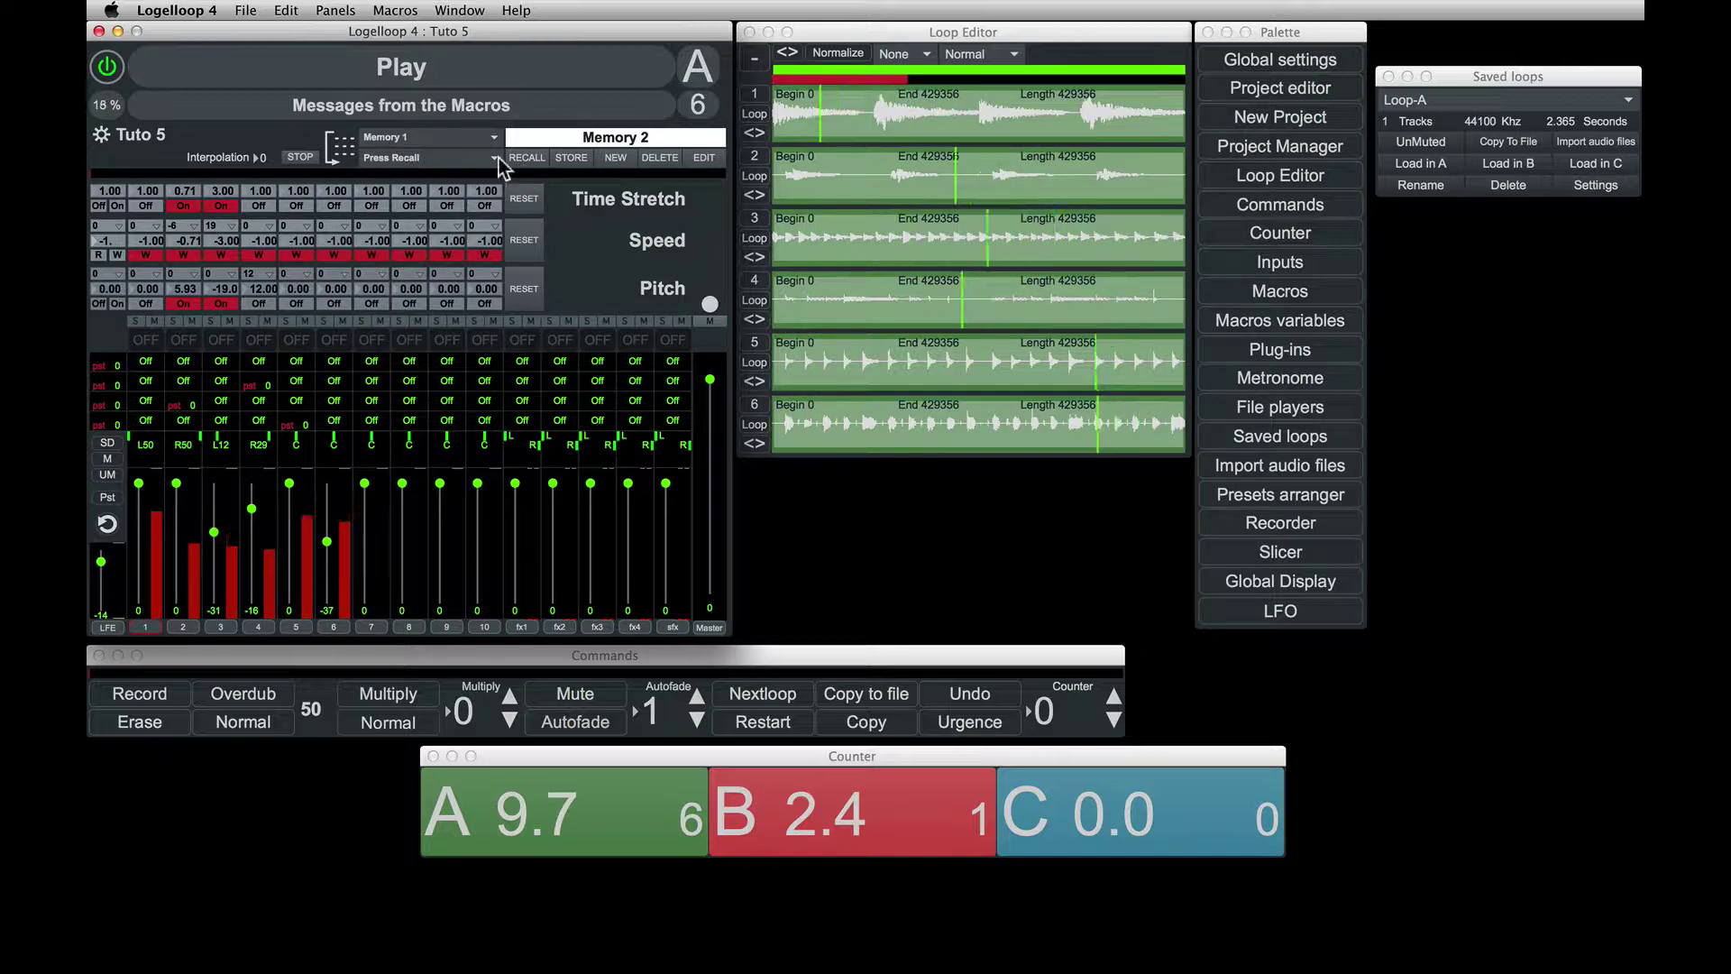
{"action": "left_click", "coordinate": [525, 160]}
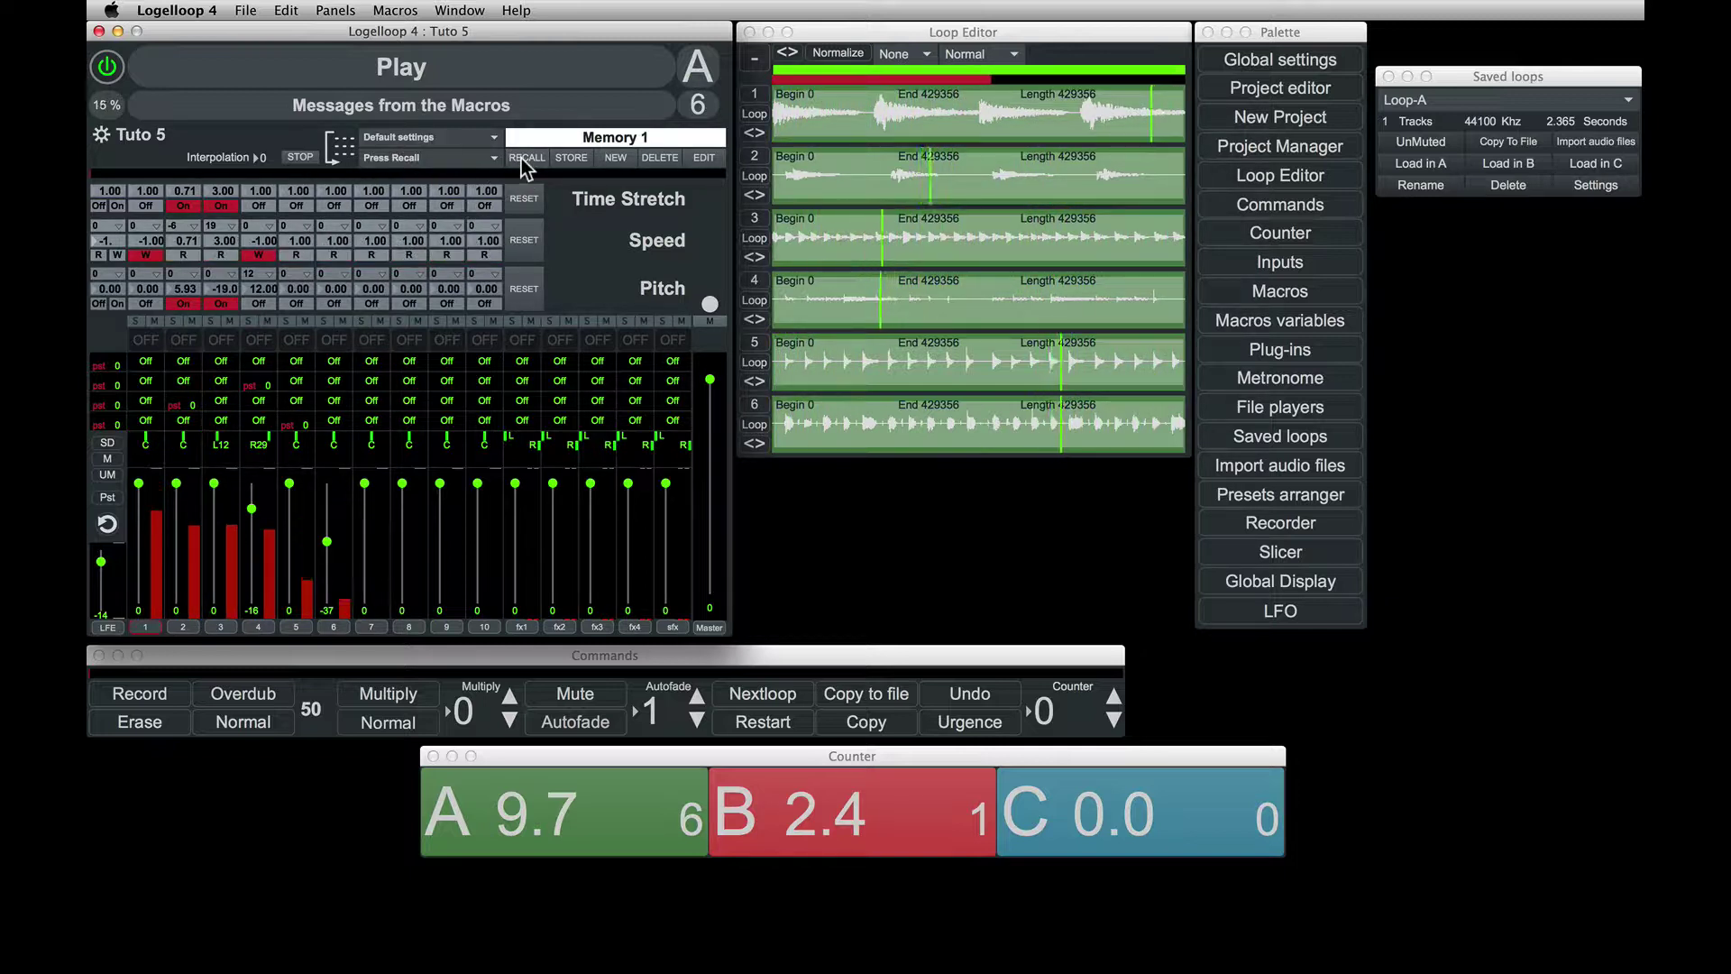
Step: Set the preset recall mode to Recall on Nextloop and recall Memory 2 by triggering Nextloop
{"action": "left_click", "coordinate": [467, 154]}
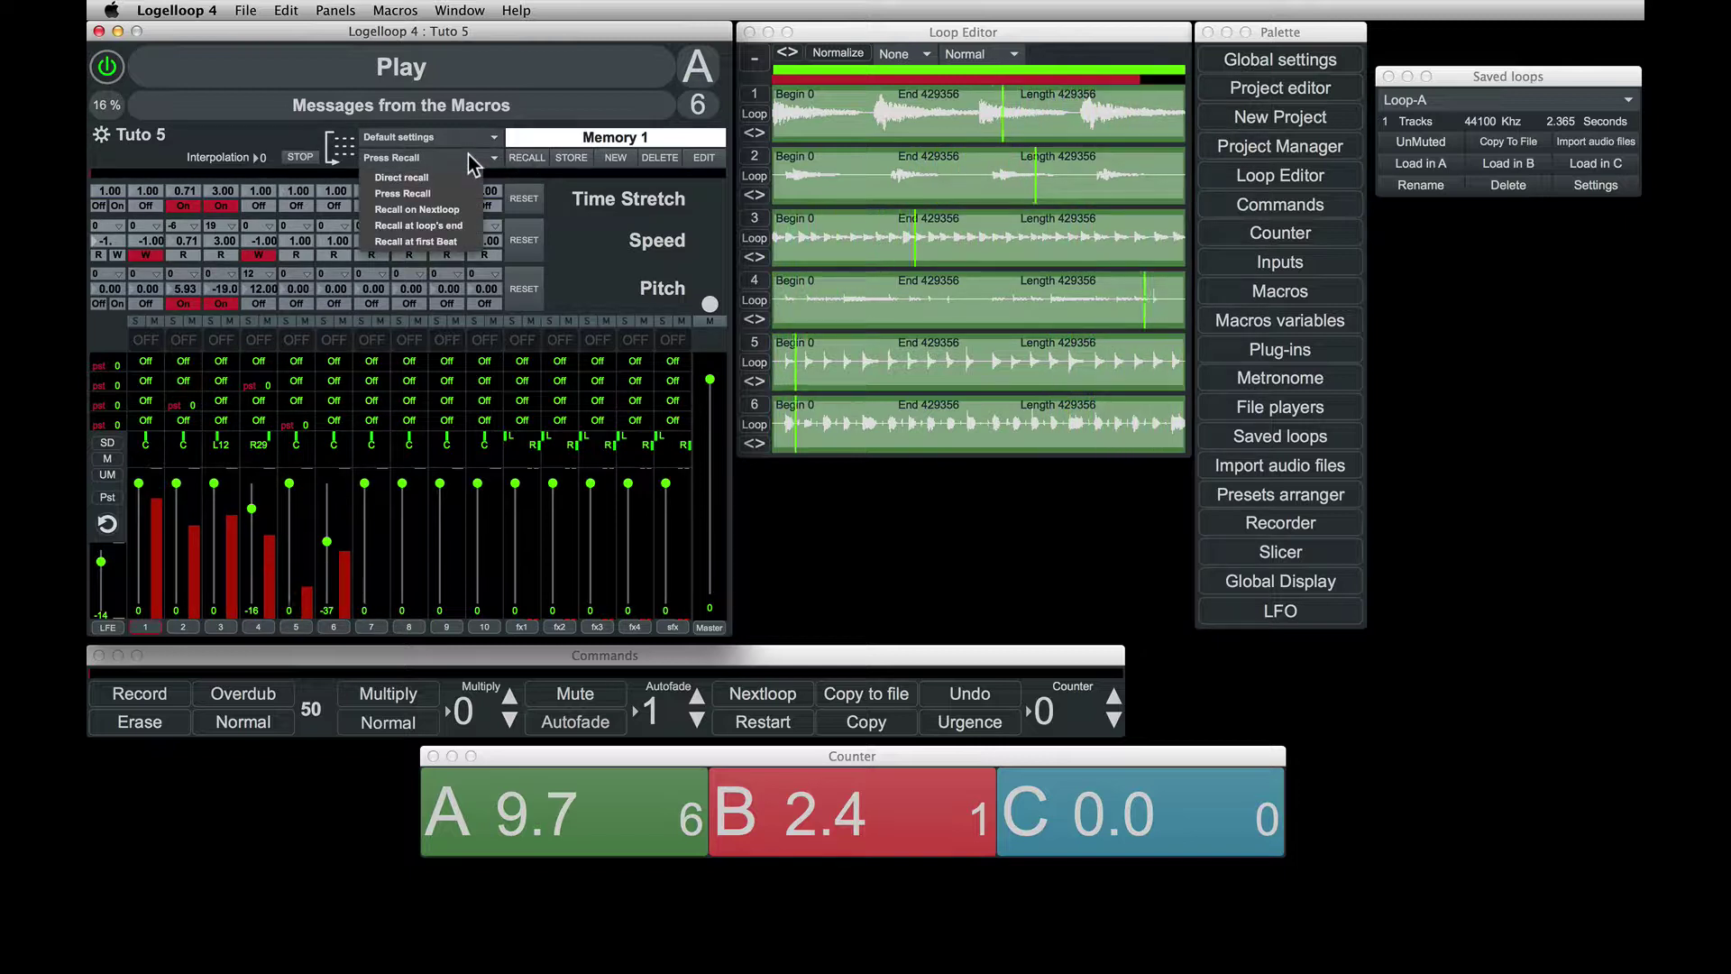
{"action": "left_click", "coordinate": [450, 211]}
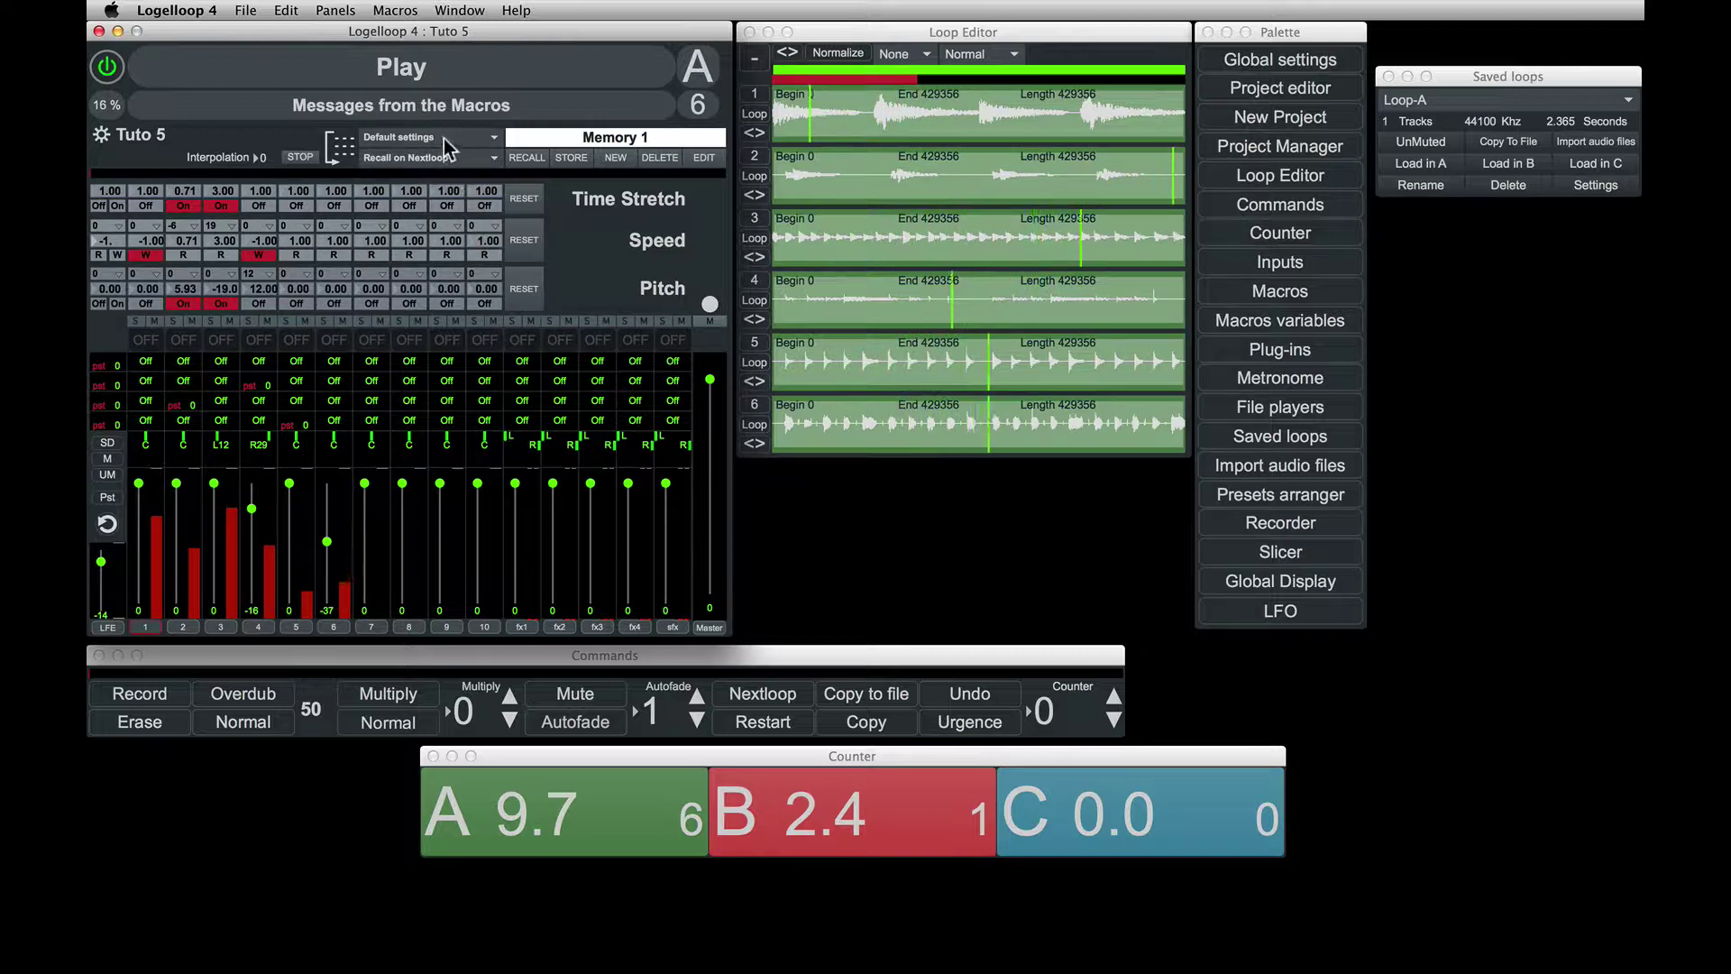
{"action": "left_click", "coordinate": [457, 150]}
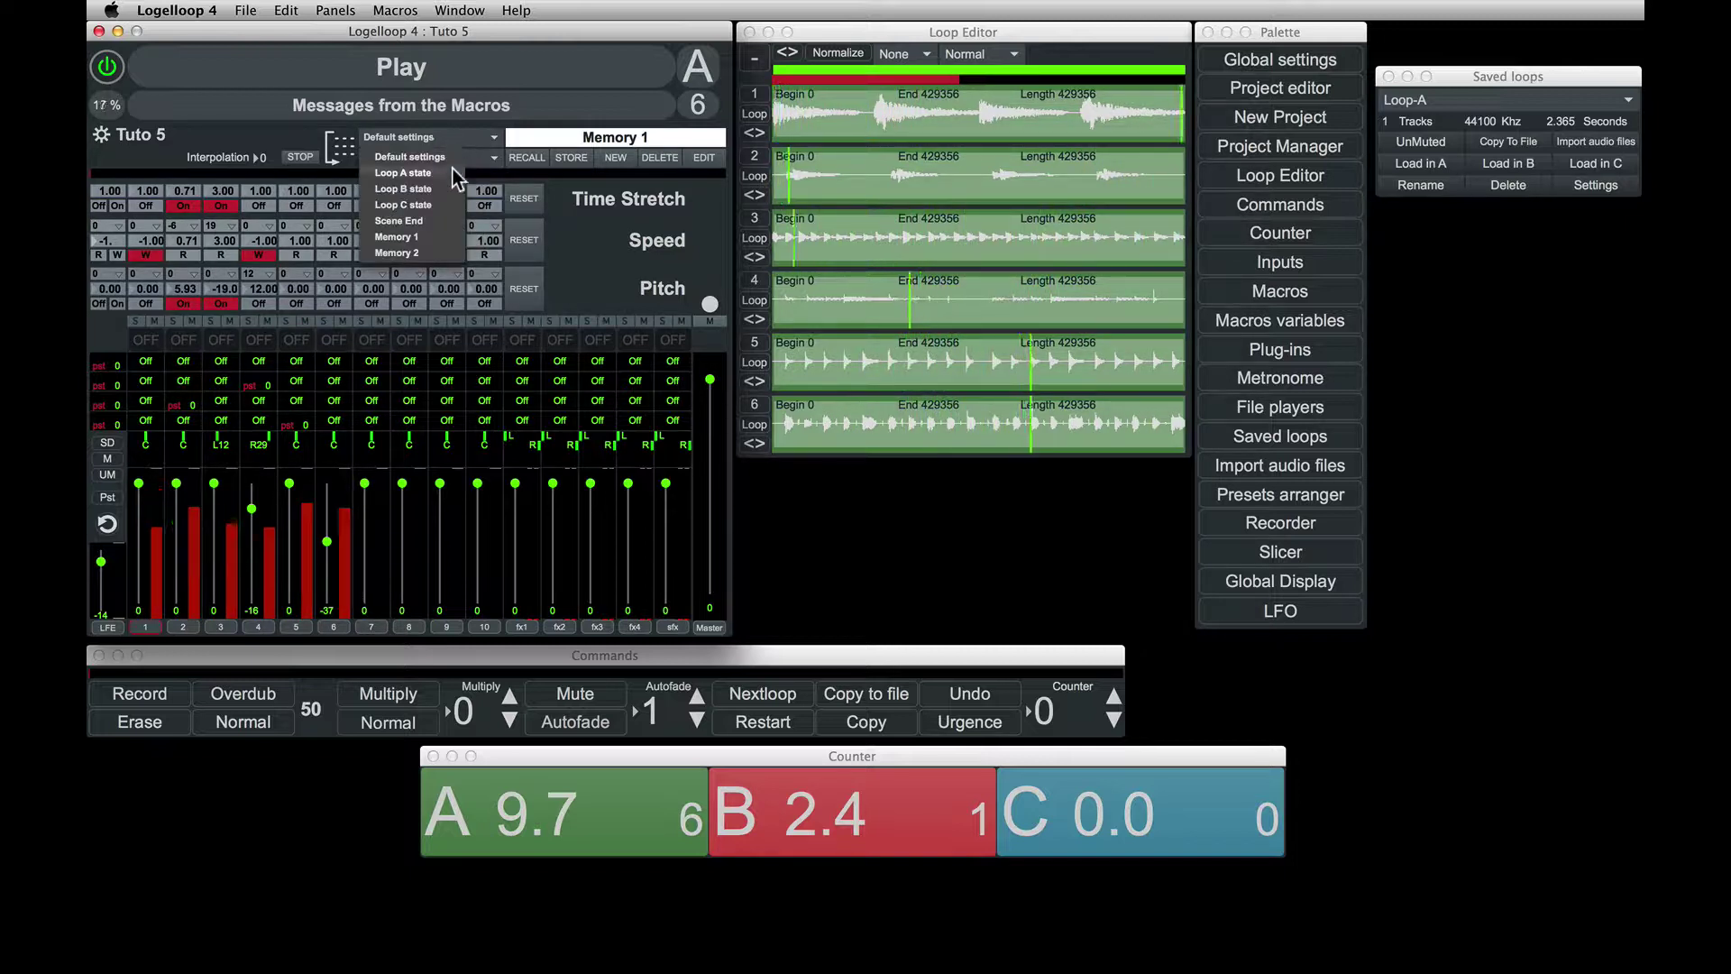
{"action": "left_click", "coordinate": [445, 247]}
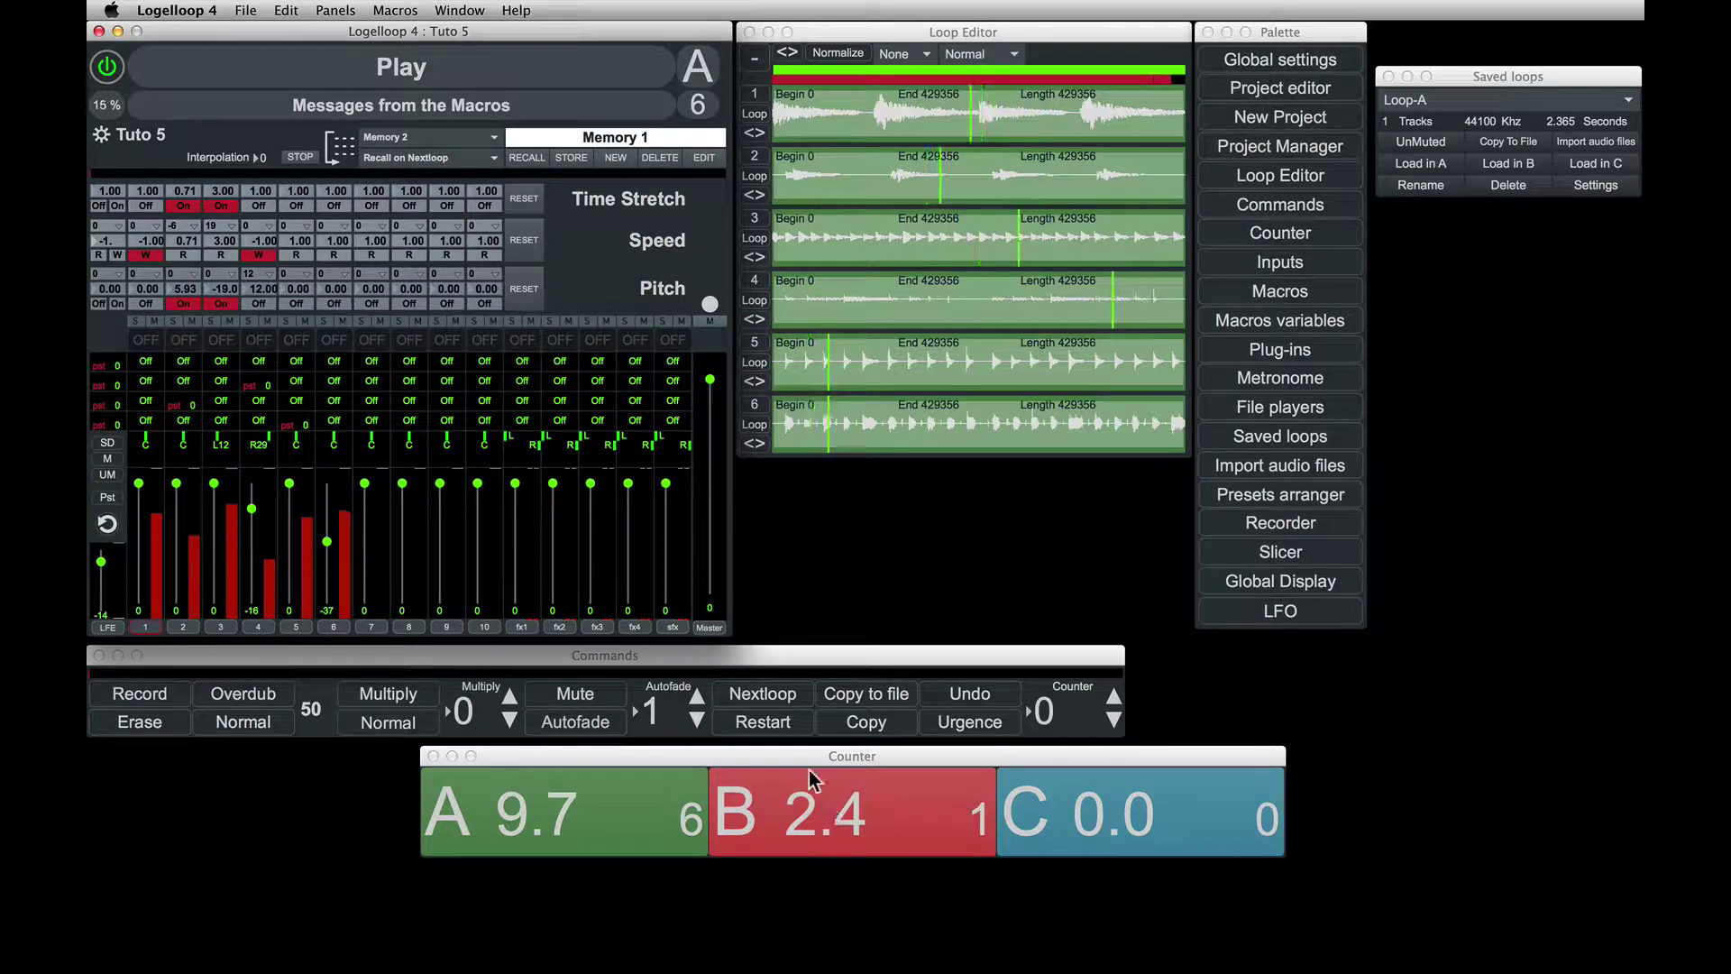
{"action": "left_click", "coordinate": [766, 701]}
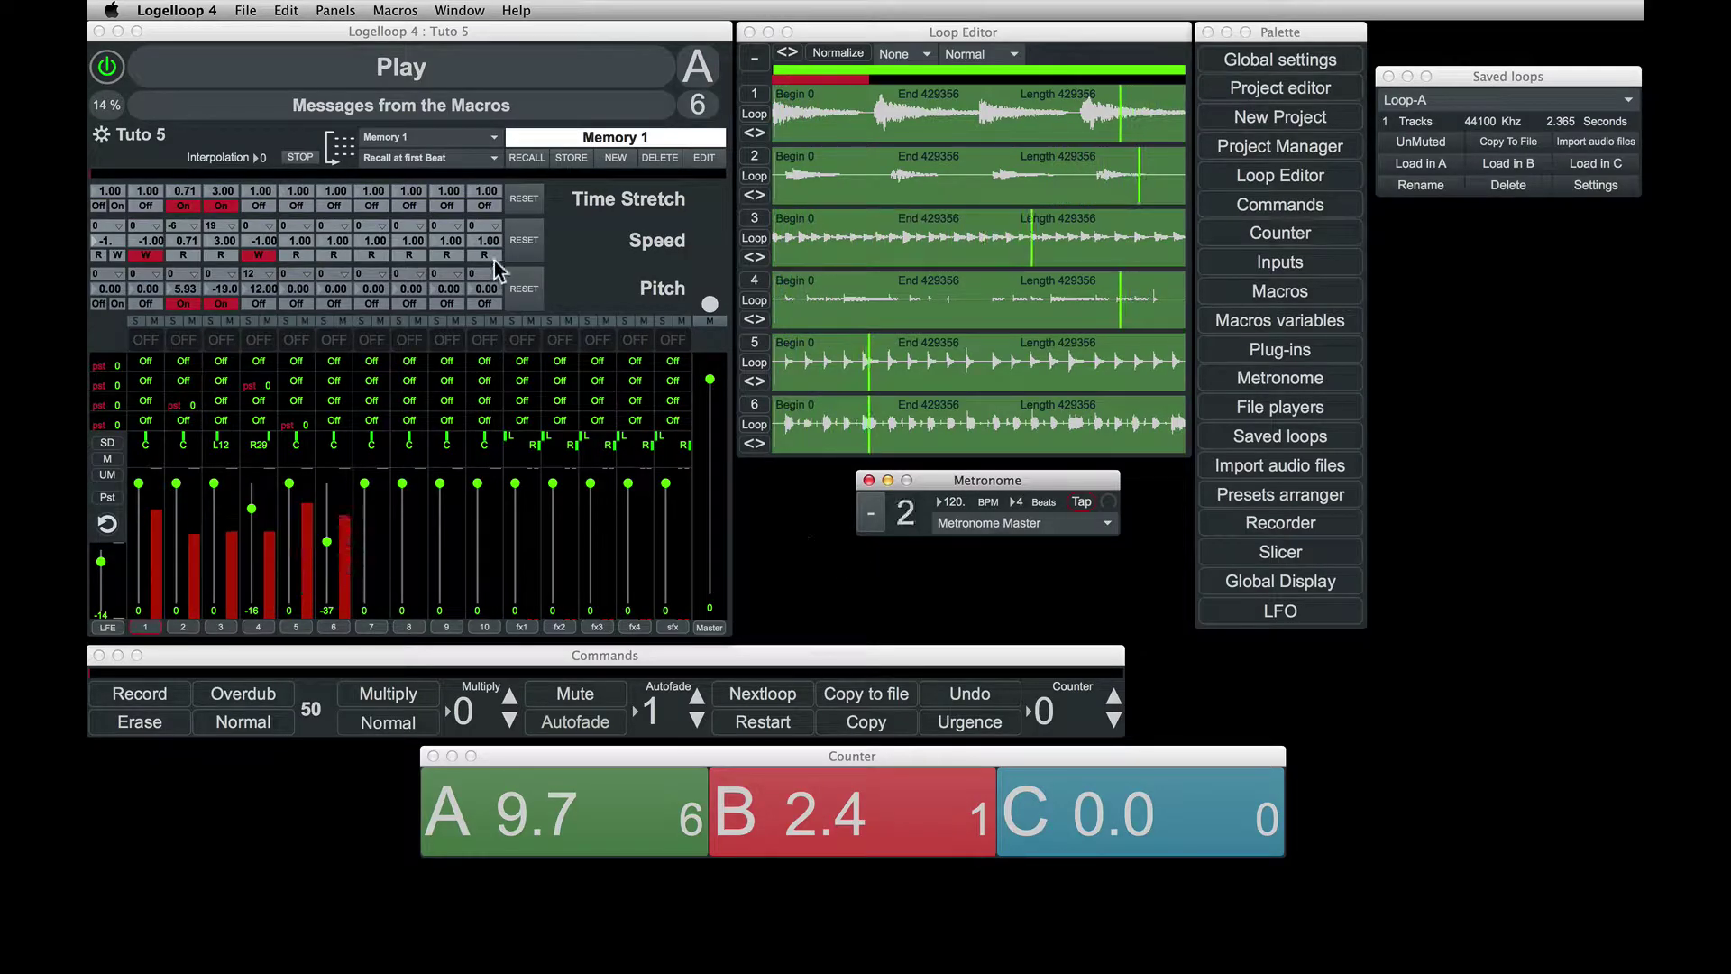
Step: Recall Memory 2 and switch back to Memory 1 in Recall at first Beat mode, and close the Metronome
{"action": "left_click", "coordinate": [440, 138]}
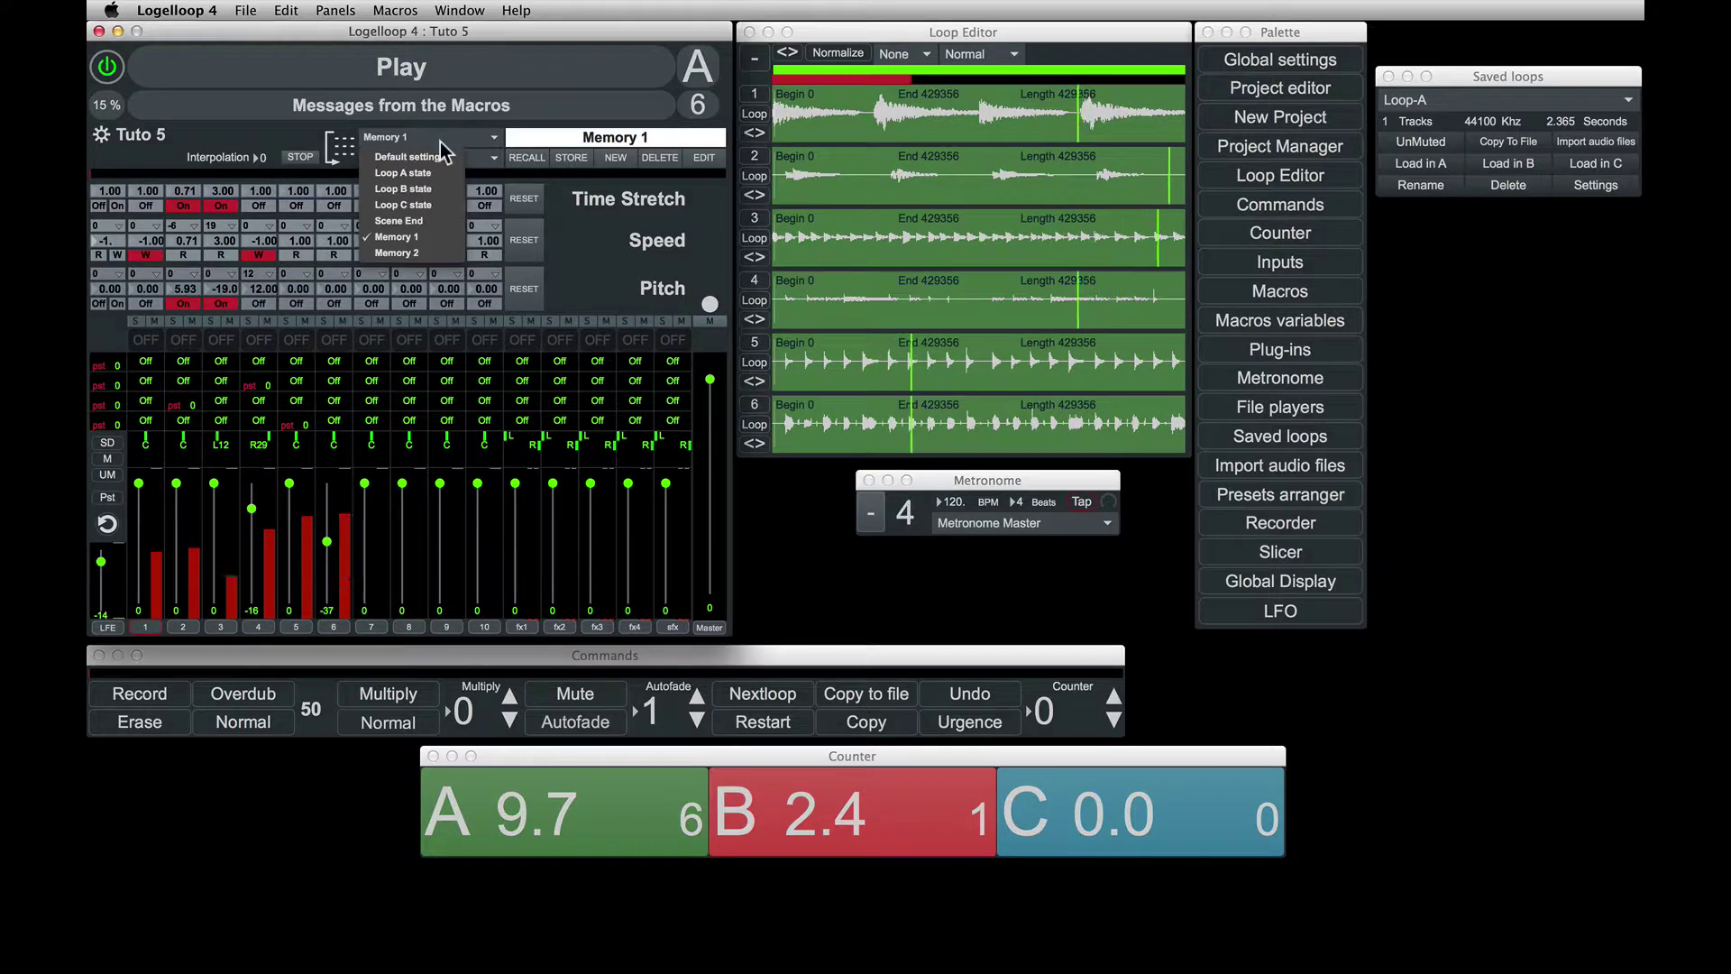
{"action": "left_click", "coordinate": [433, 248]}
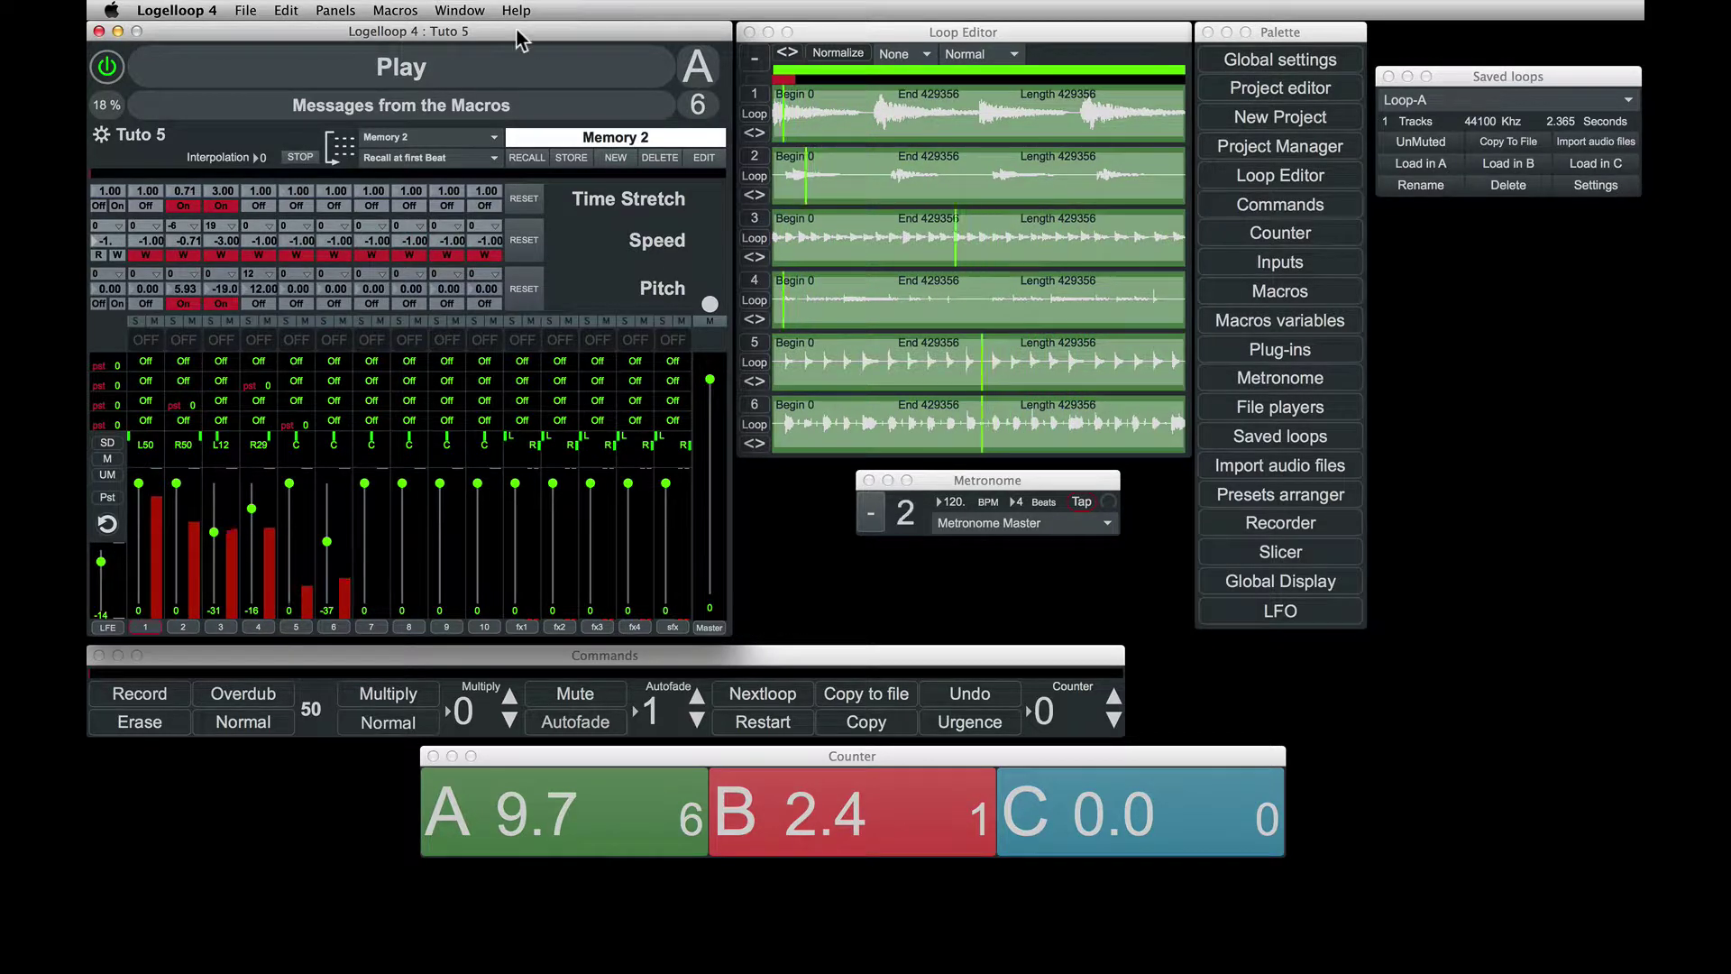
{"action": "left_click", "coordinate": [472, 140]}
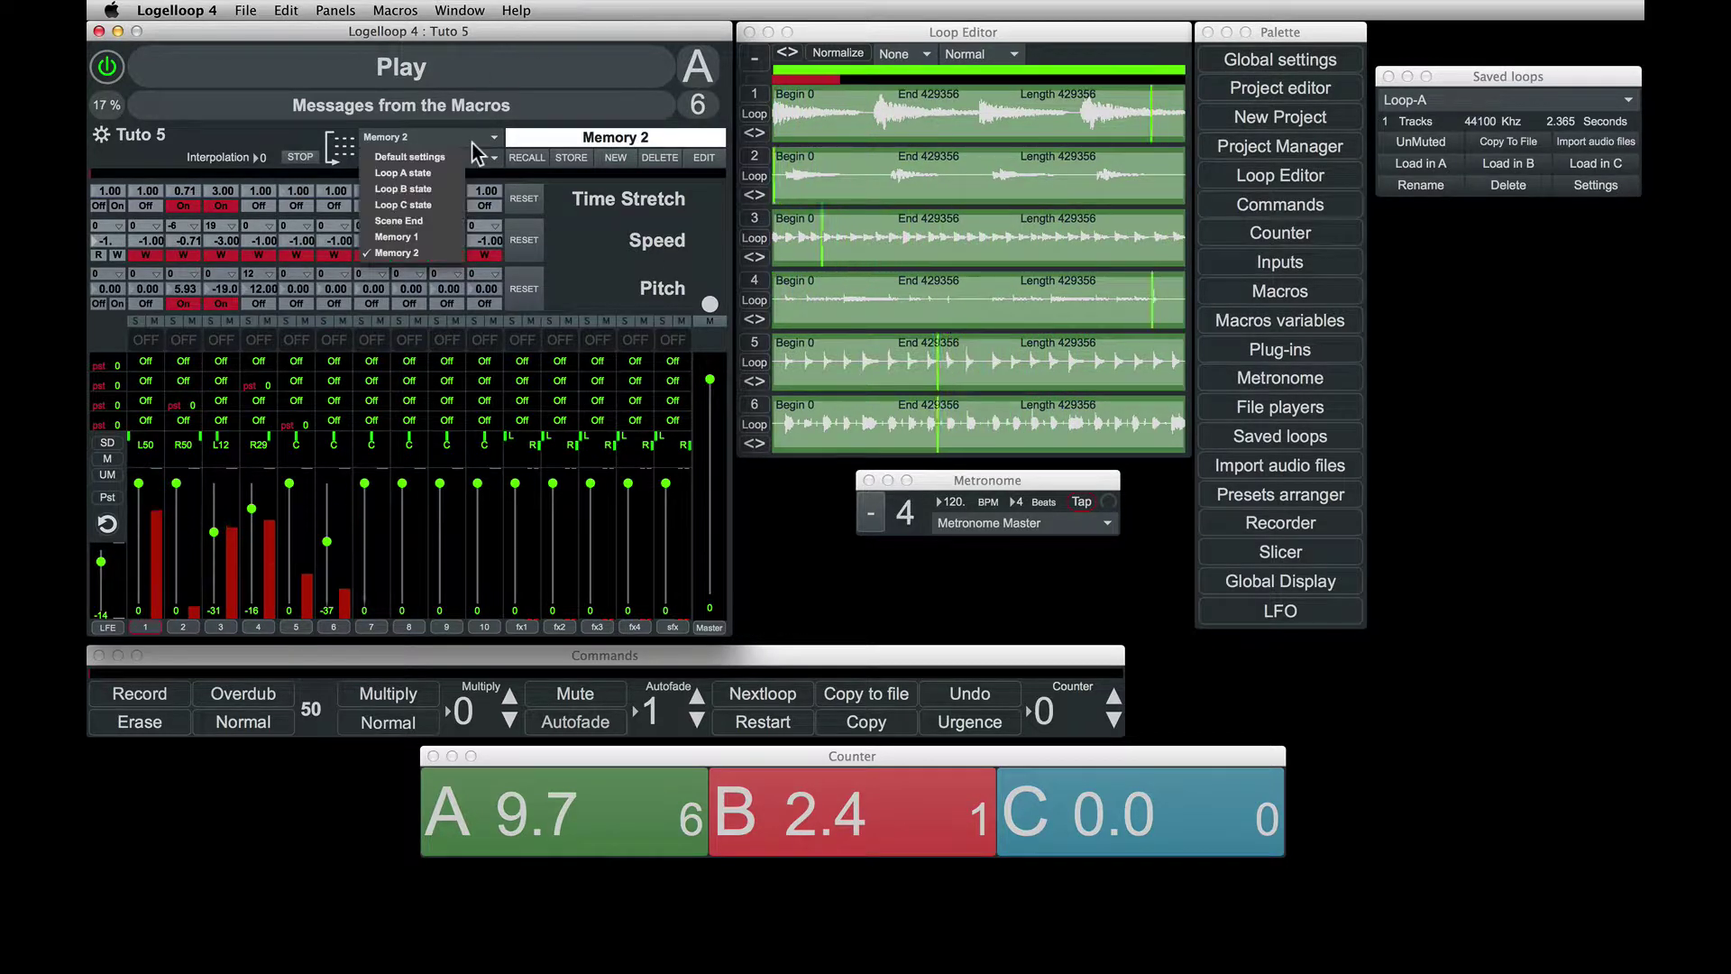
{"action": "left_click", "coordinate": [442, 236]}
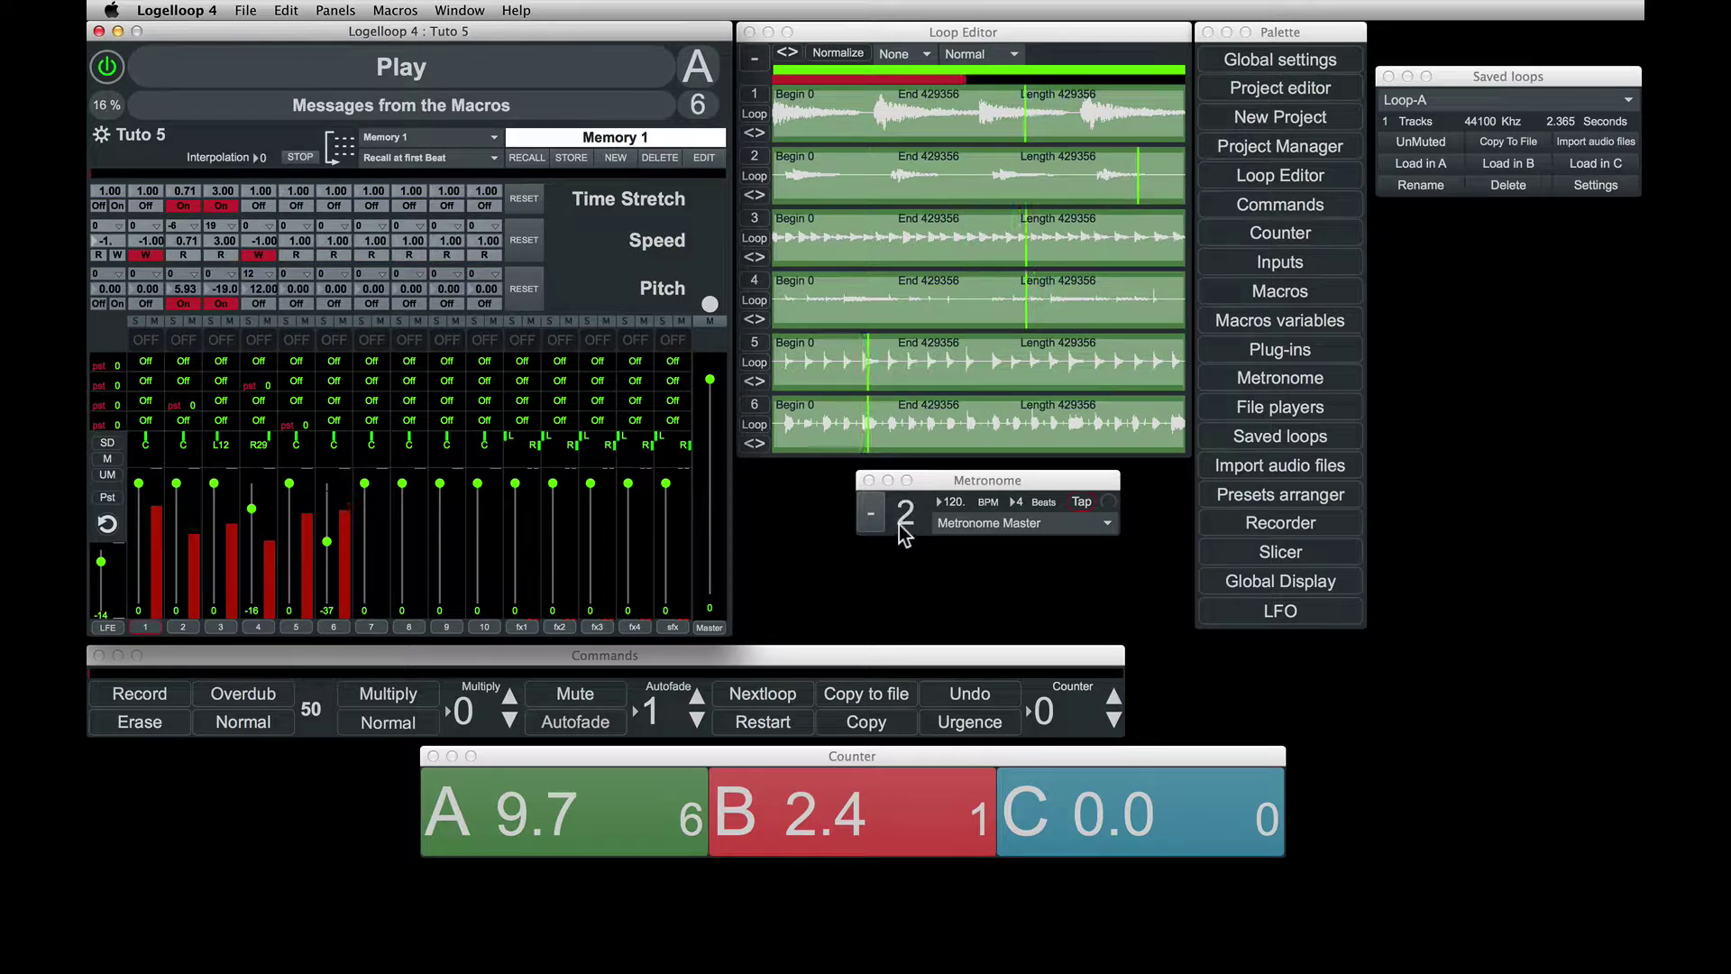
{"action": "left_click", "coordinate": [868, 480]}
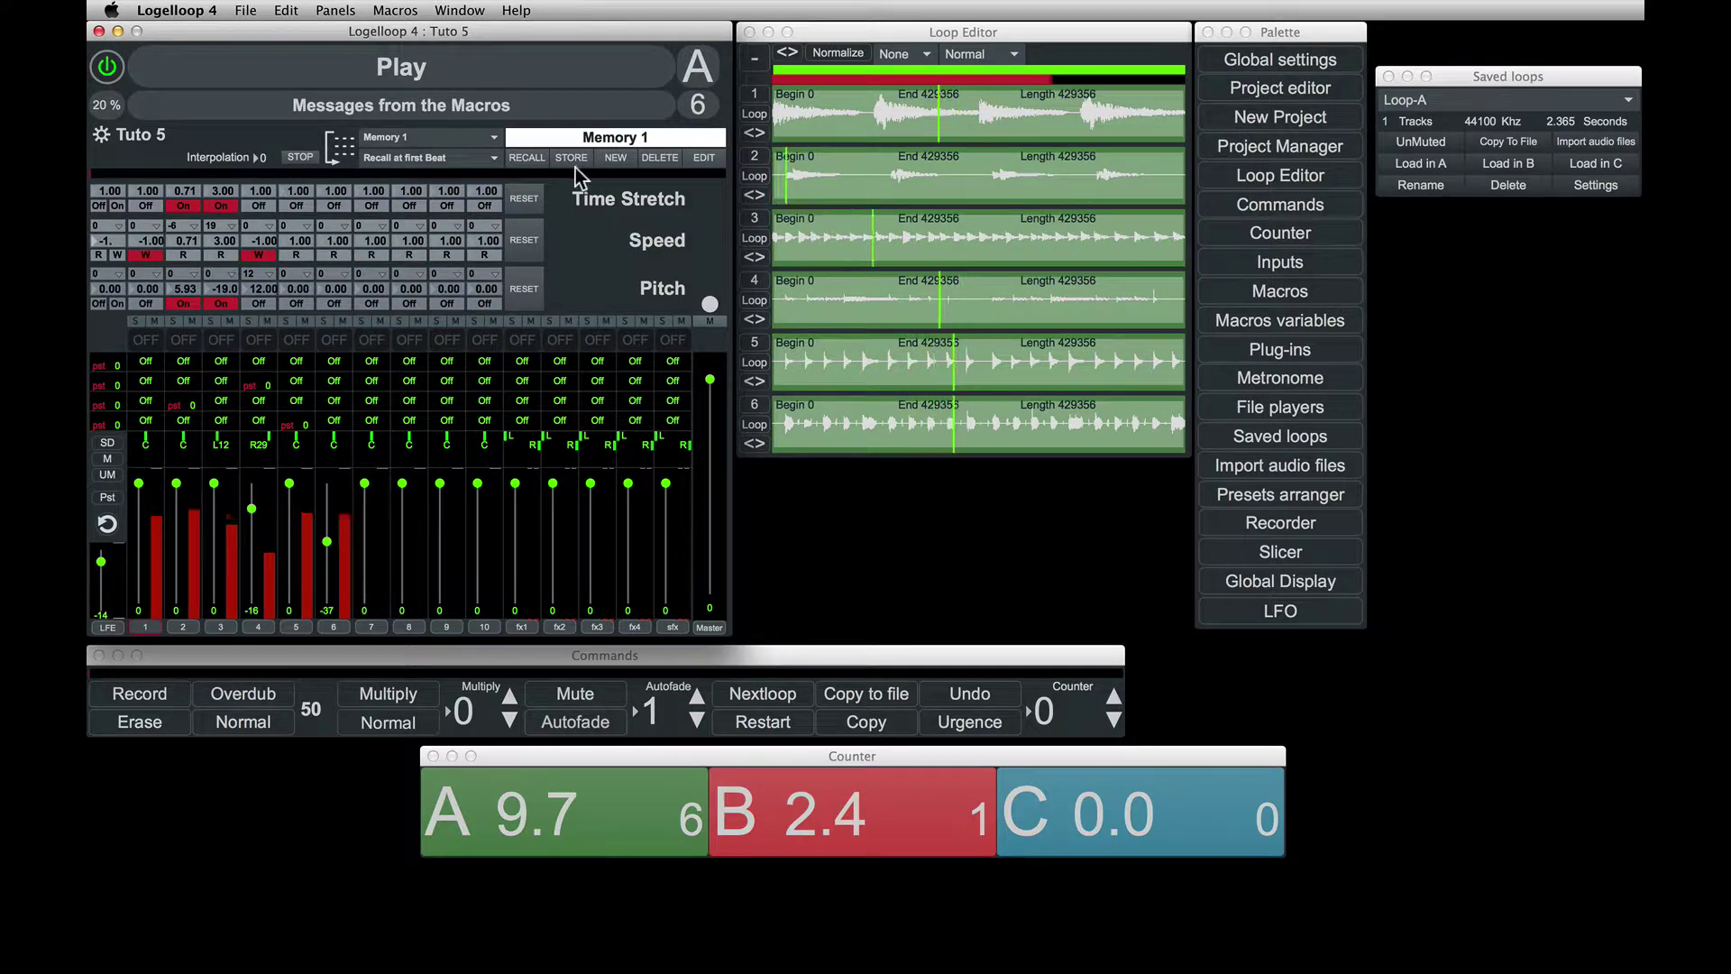
Step: Set the preset recall mode to Direct recall and the interpolation to 5
{"action": "left_click", "coordinate": [474, 157]}
{"action": "left_click", "coordinate": [457, 175]}
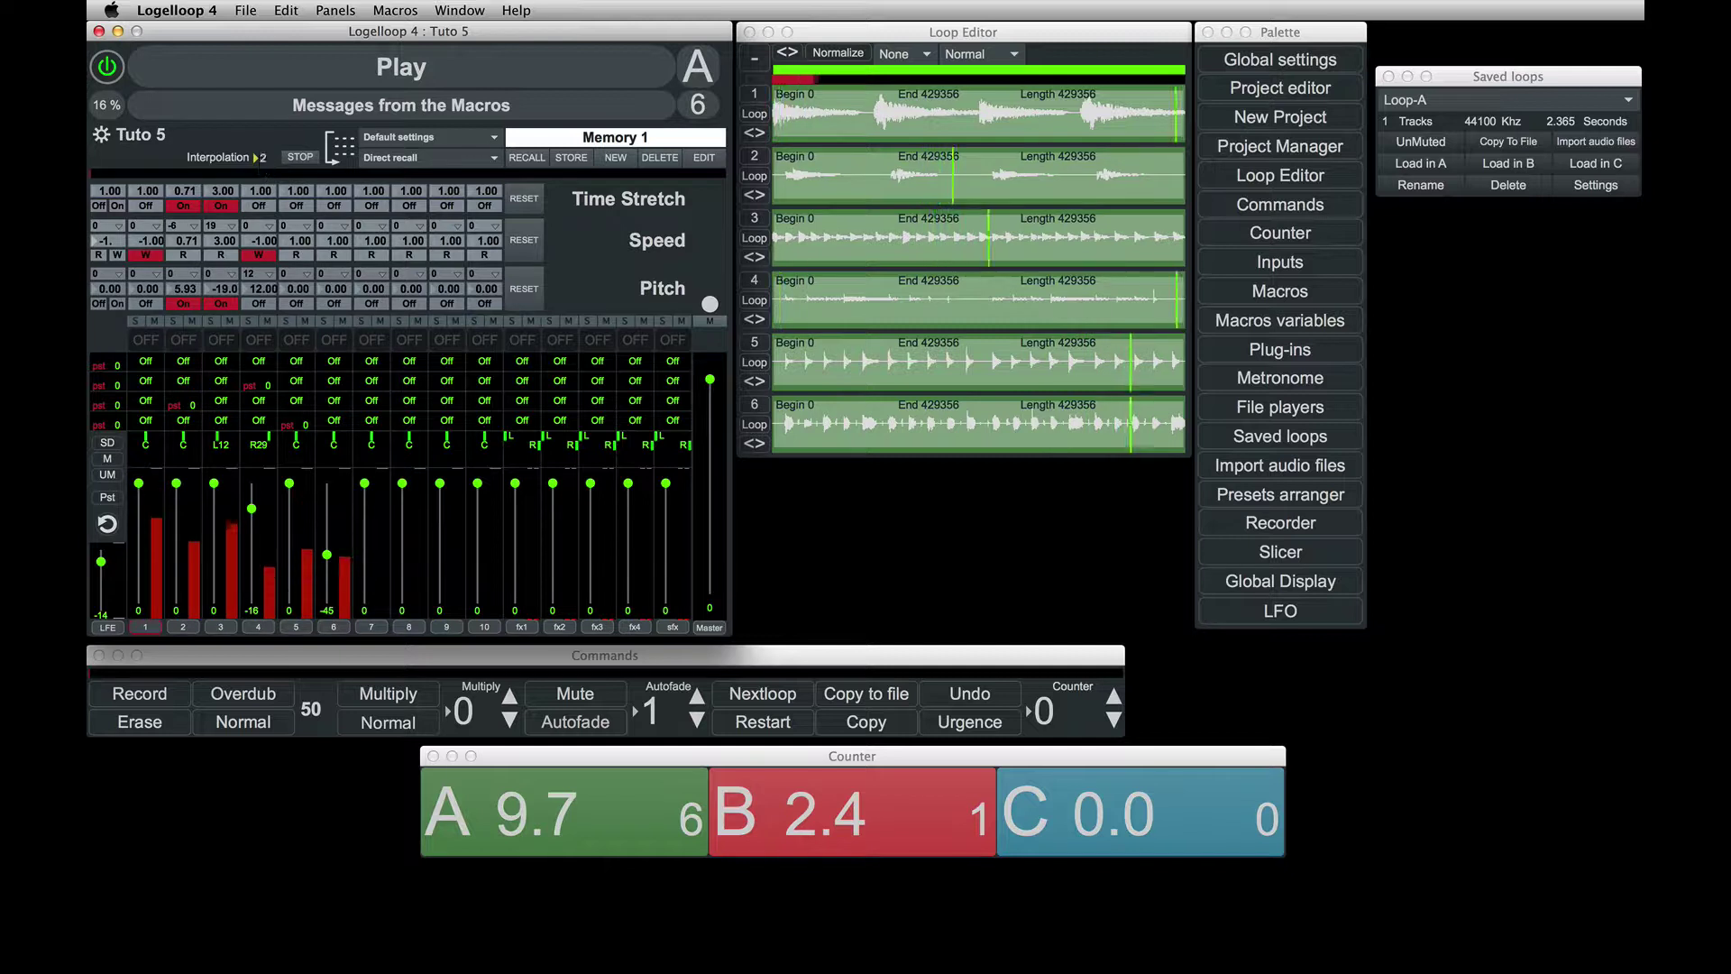
{"action": "left_click_drag", "start_coordinate": [263, 159], "coordinate": [263, 149]}
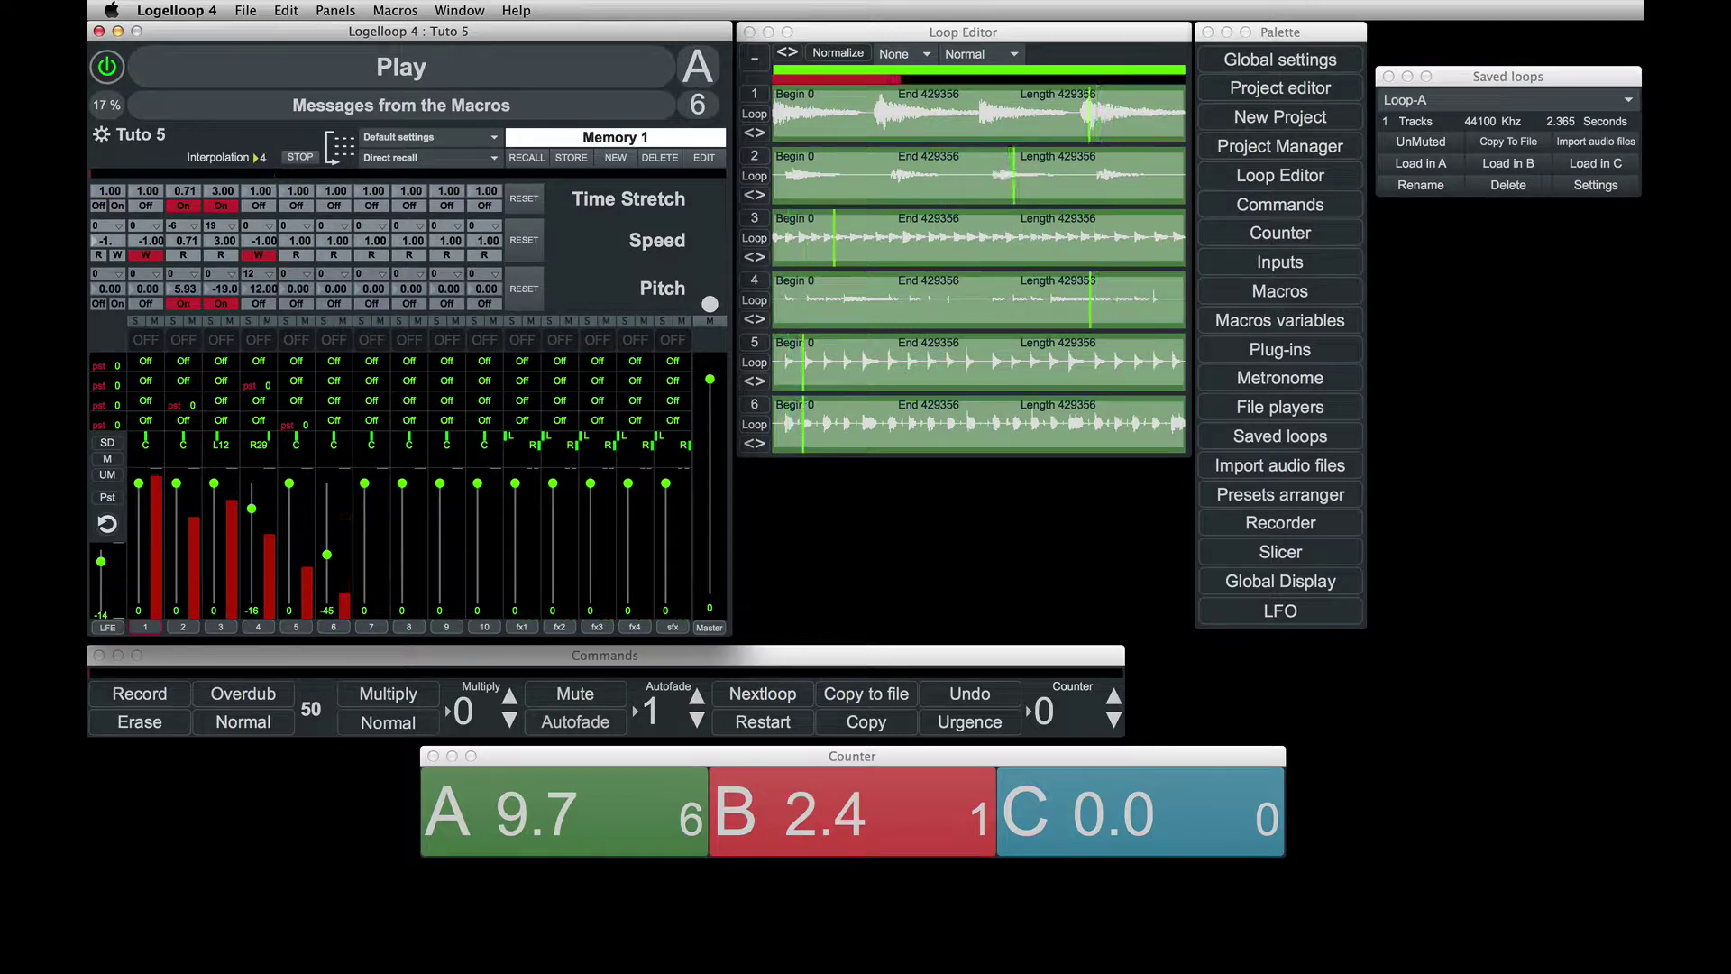
Step: Recall the preset Memory 2 and switch back to Memory 1 with the interpolation set to 5
{"action": "left_click", "coordinate": [421, 139]}
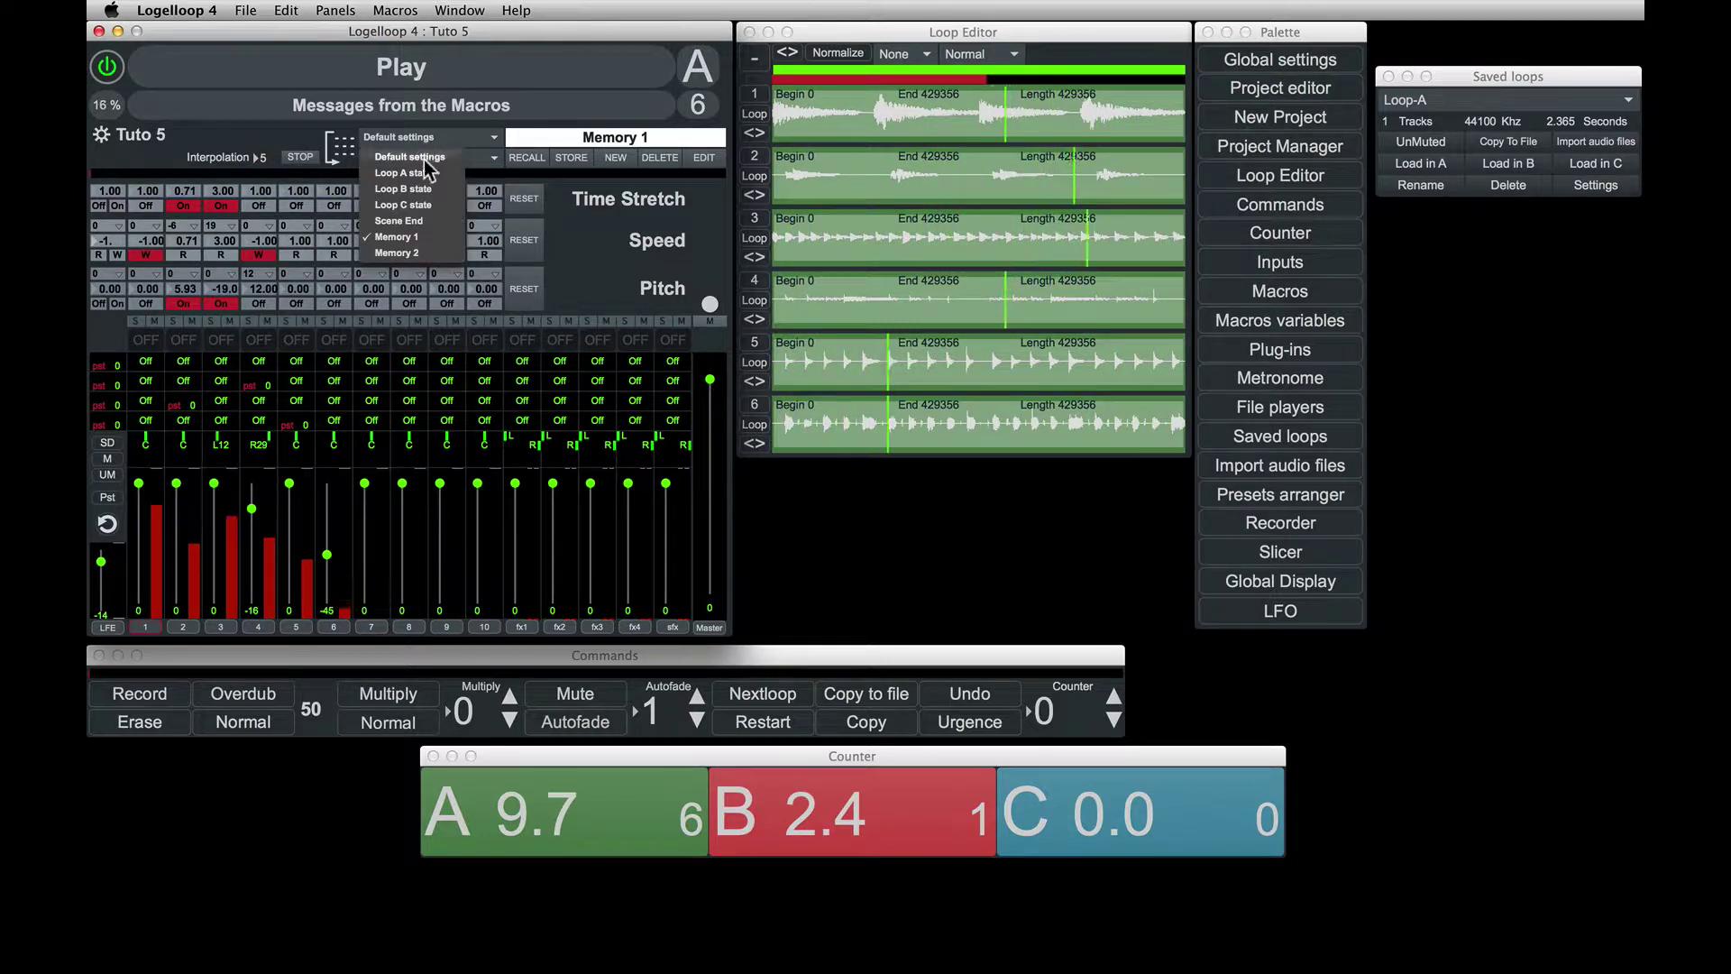
{"action": "left_click", "coordinate": [426, 251]}
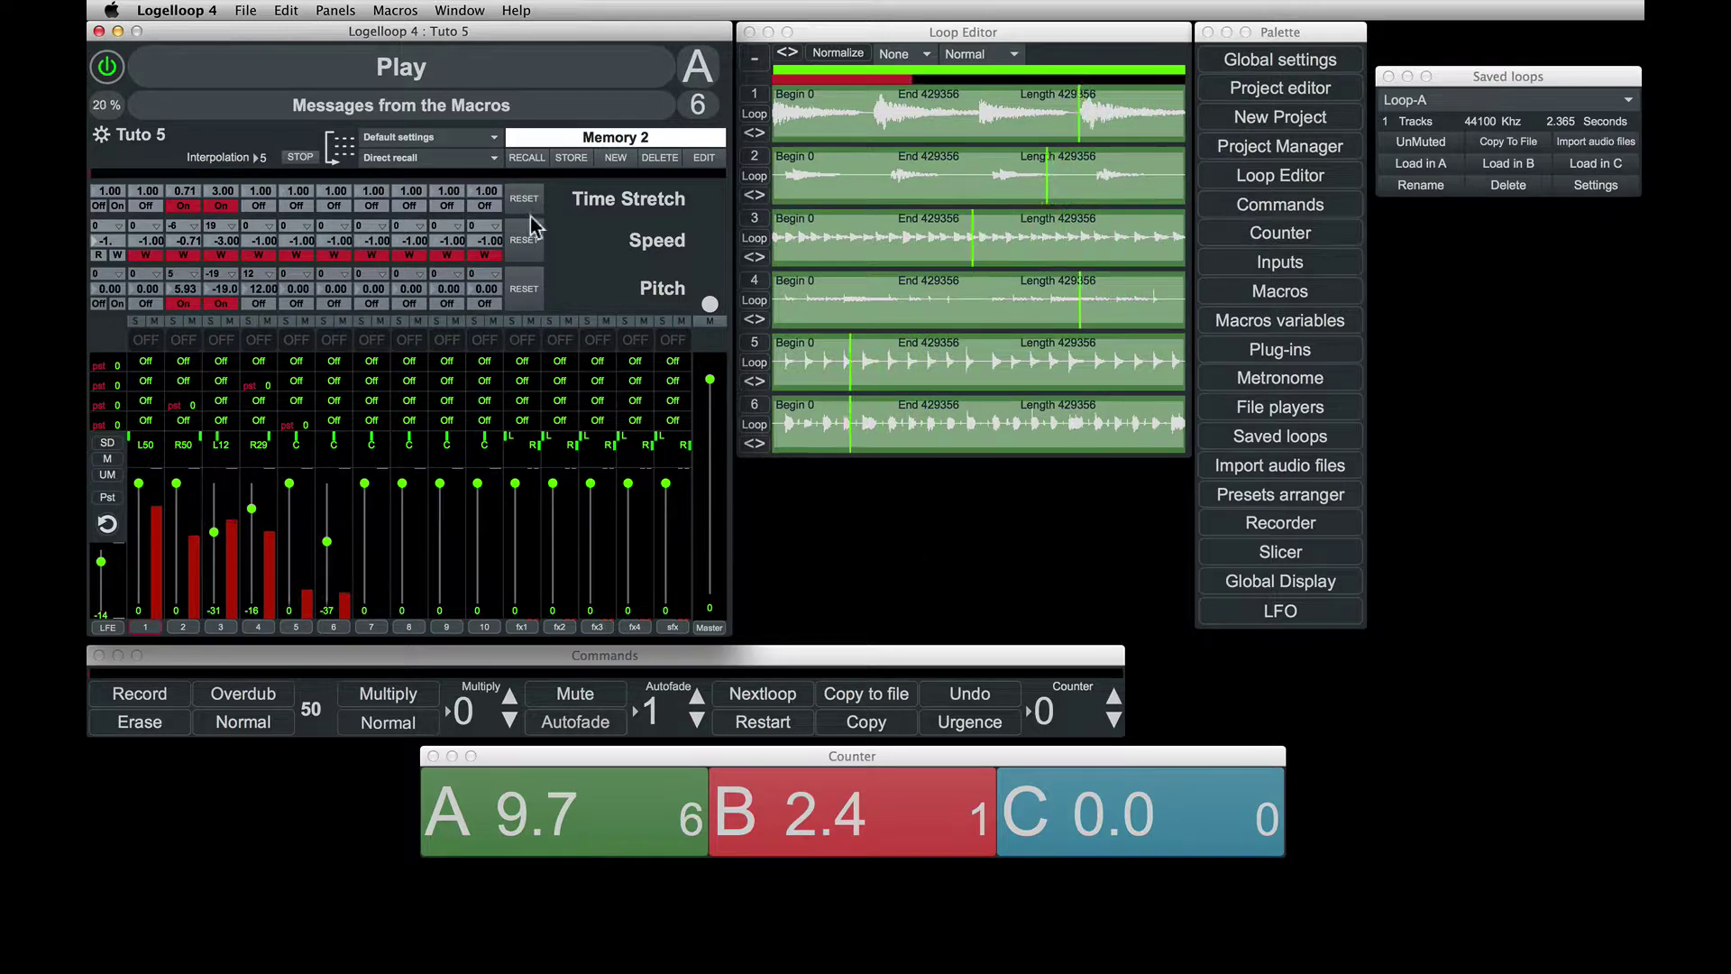
{"action": "left_click", "coordinate": [480, 149]}
{"action": "left_click", "coordinate": [439, 236]}
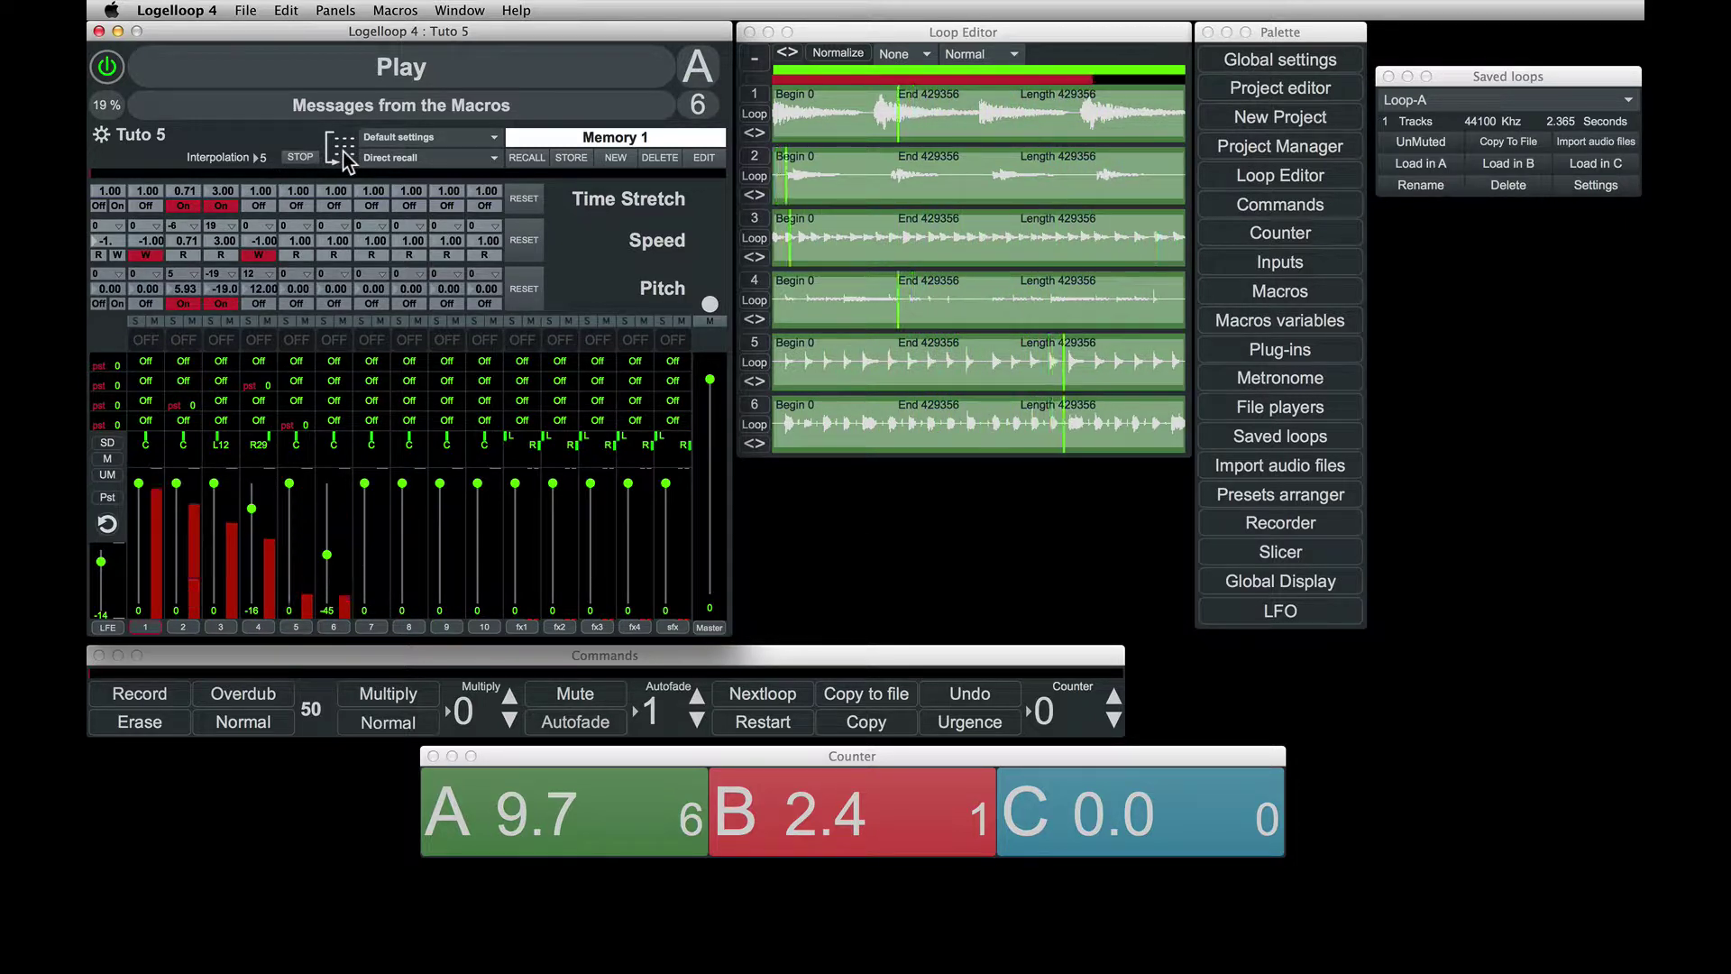
Step: Keep the recall mode on Direct recall and recall the preset Memory 2 with gradual interpolation
{"action": "left_click", "coordinate": [399, 159]}
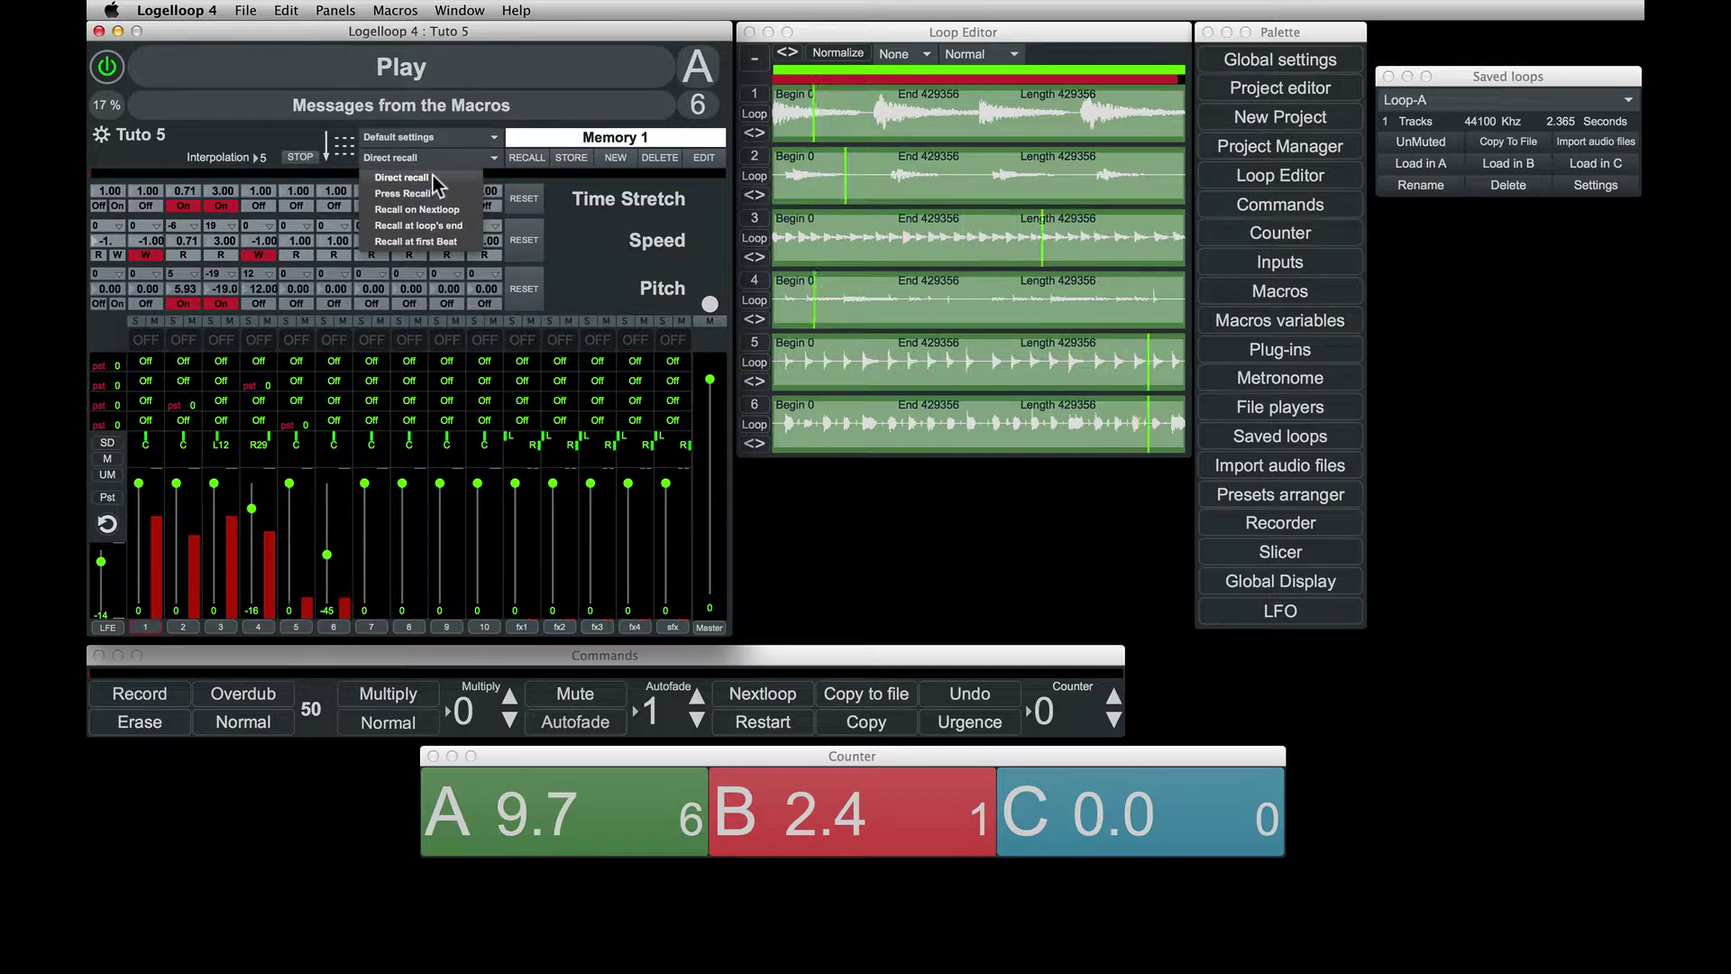
{"action": "left_click", "coordinate": [437, 178]}
{"action": "left_click", "coordinate": [455, 138]}
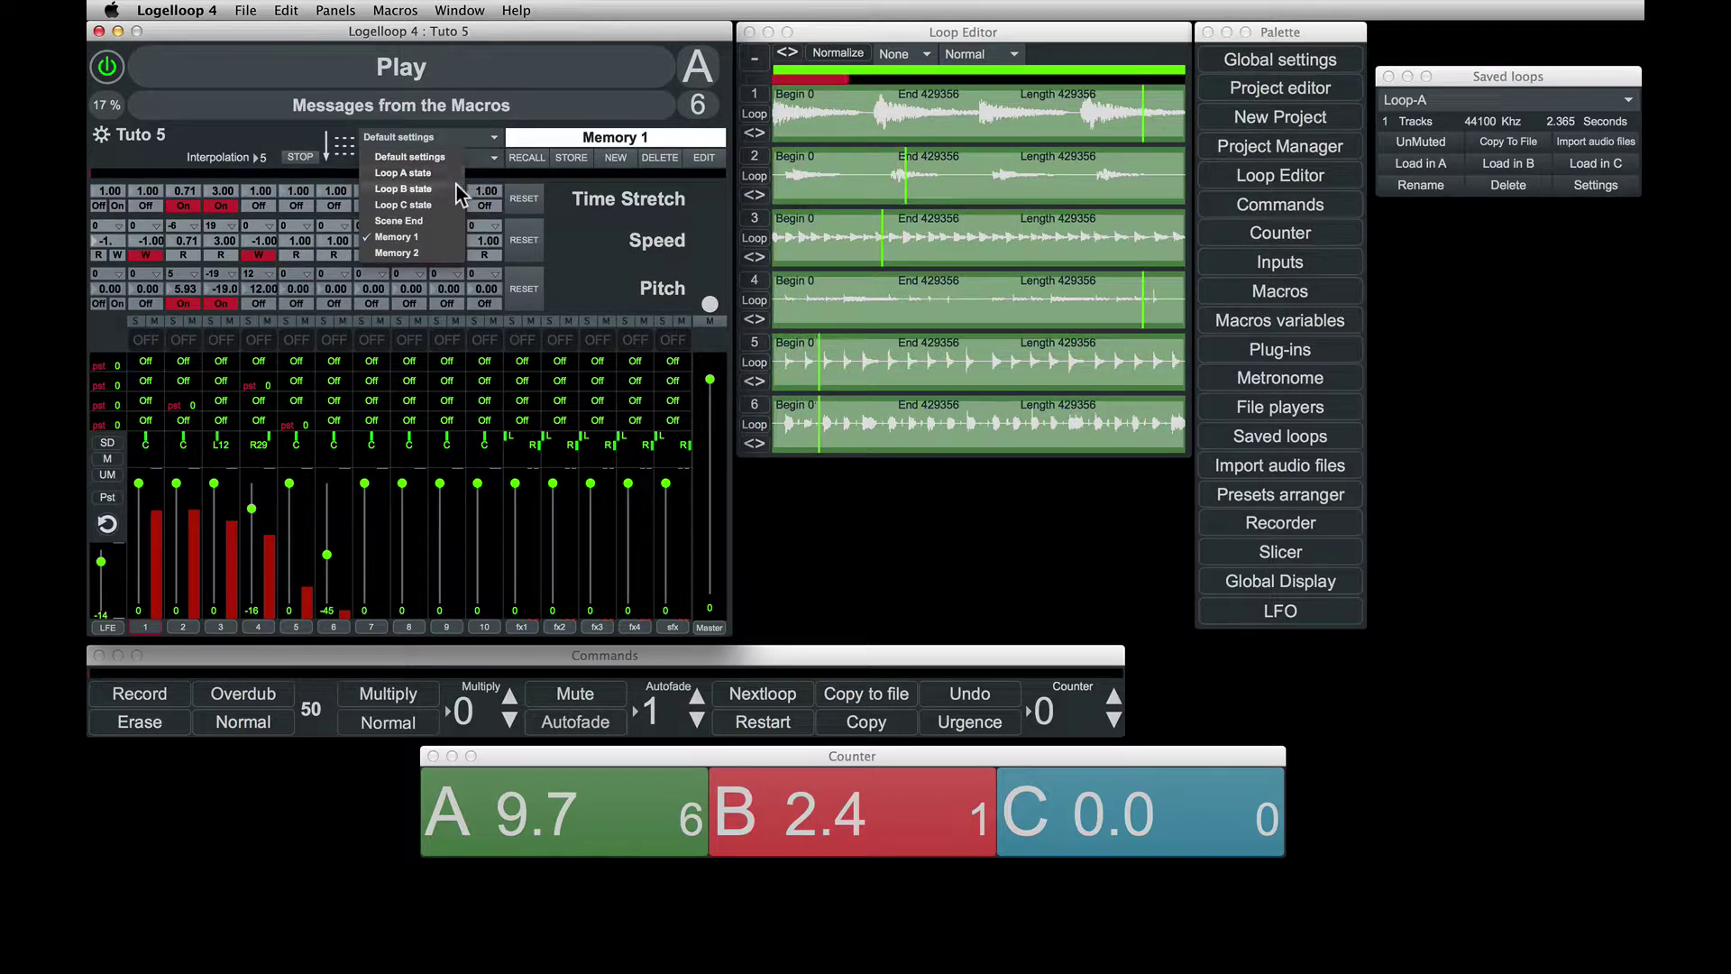
{"action": "left_click", "coordinate": [449, 250]}
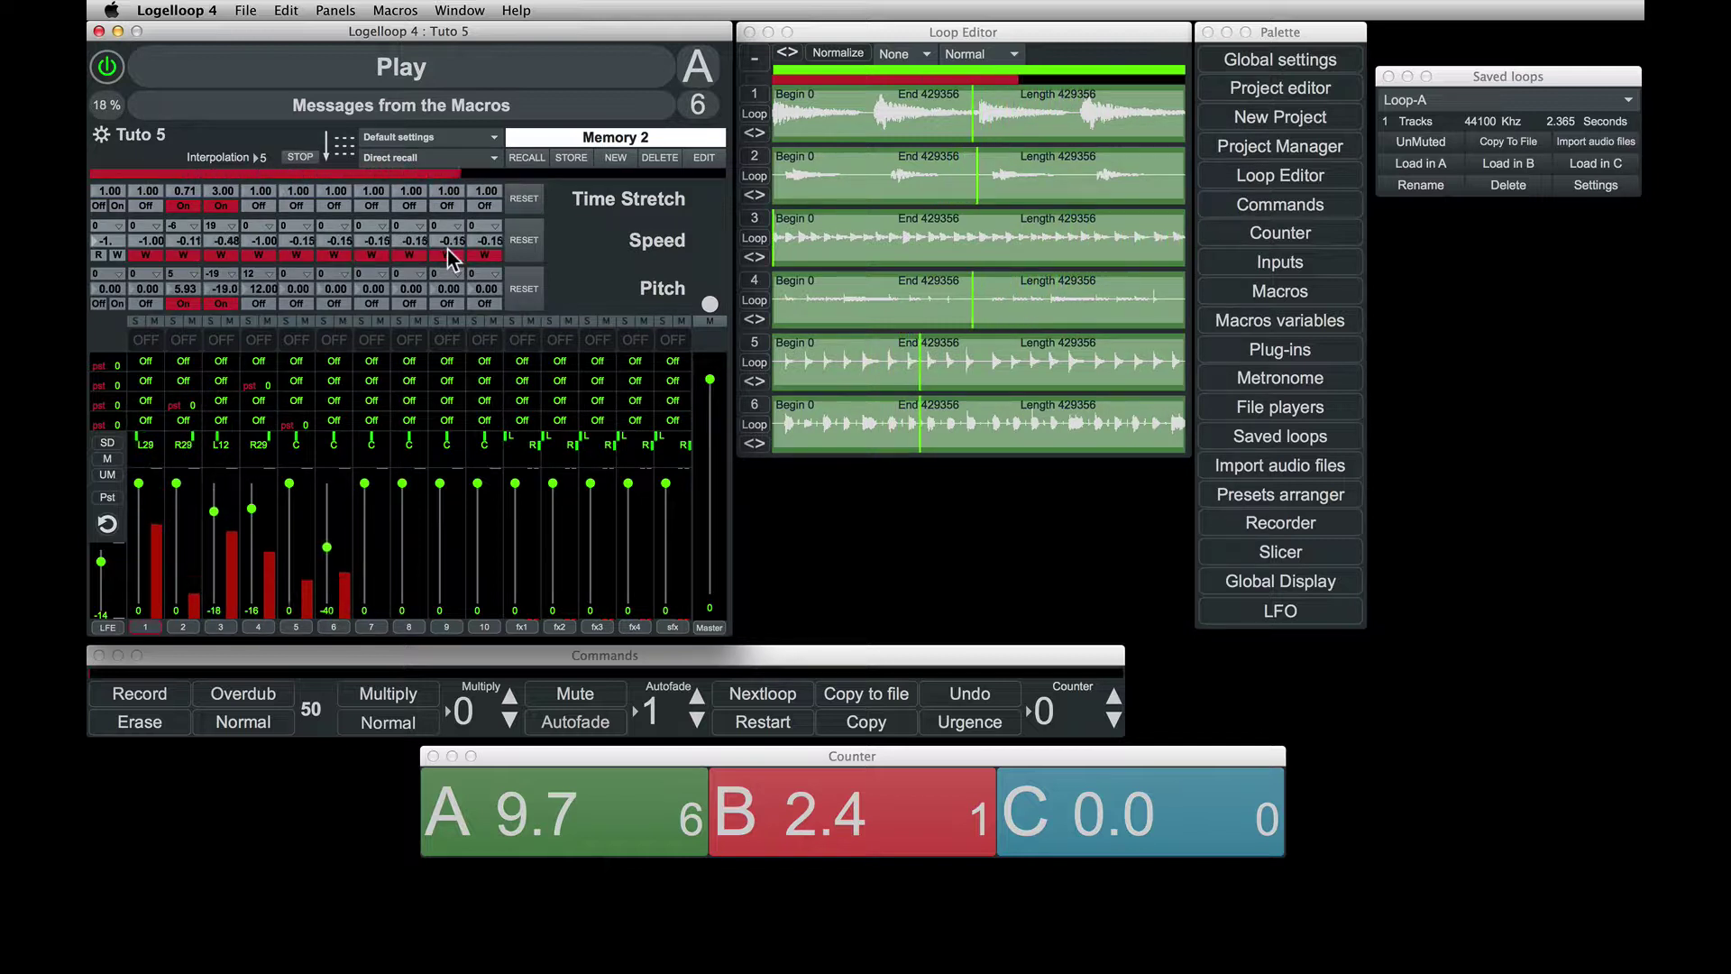
Step: Recall the Default settings preset and switch back to the preset Memory 2
{"action": "left_click", "coordinate": [487, 159]}
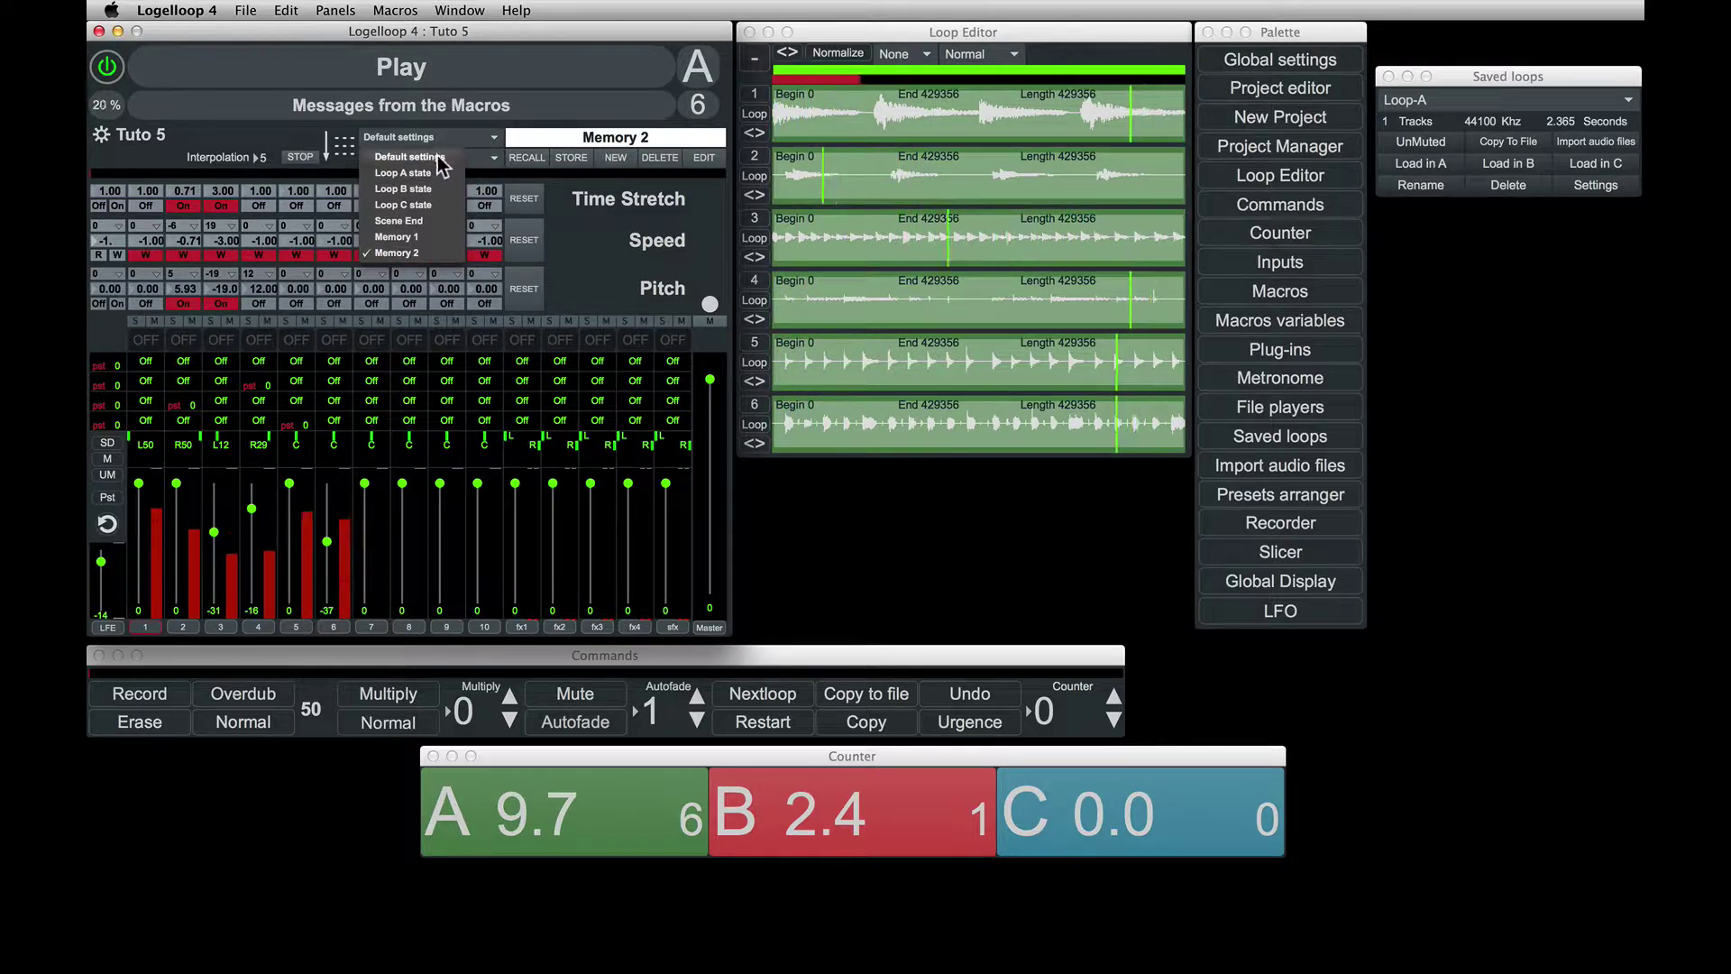
{"action": "left_click", "coordinate": [439, 159]}
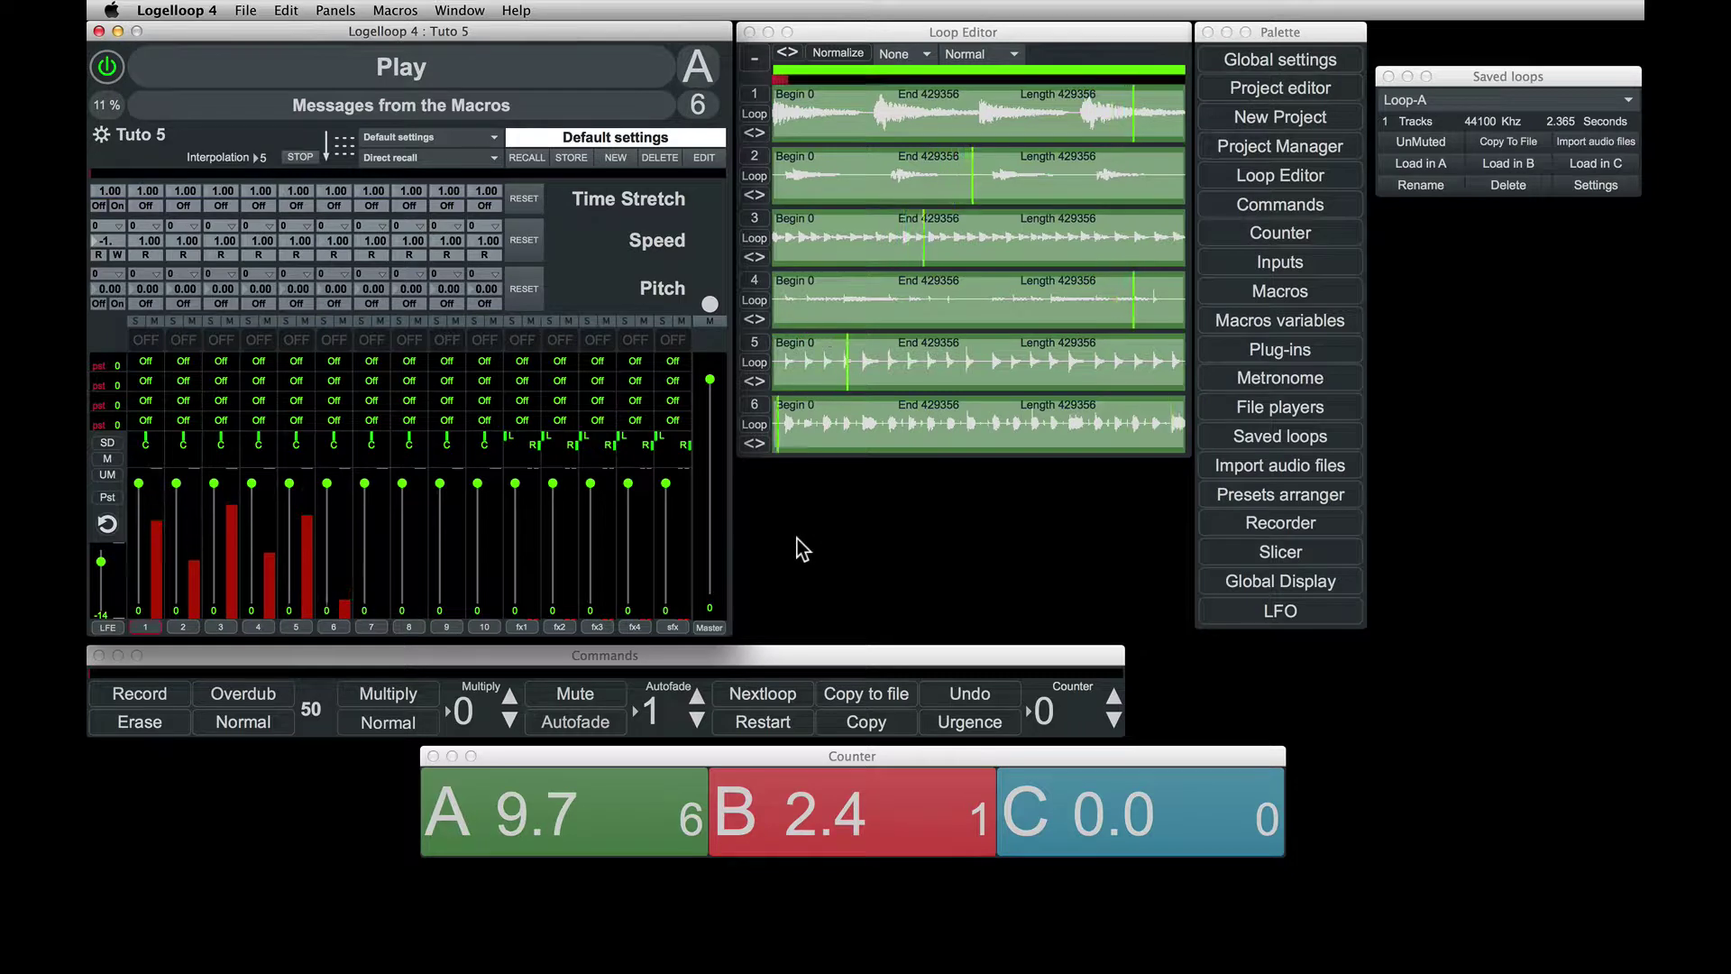
{"action": "left_click", "coordinate": [479, 153]}
{"action": "left_click", "coordinate": [451, 244]}
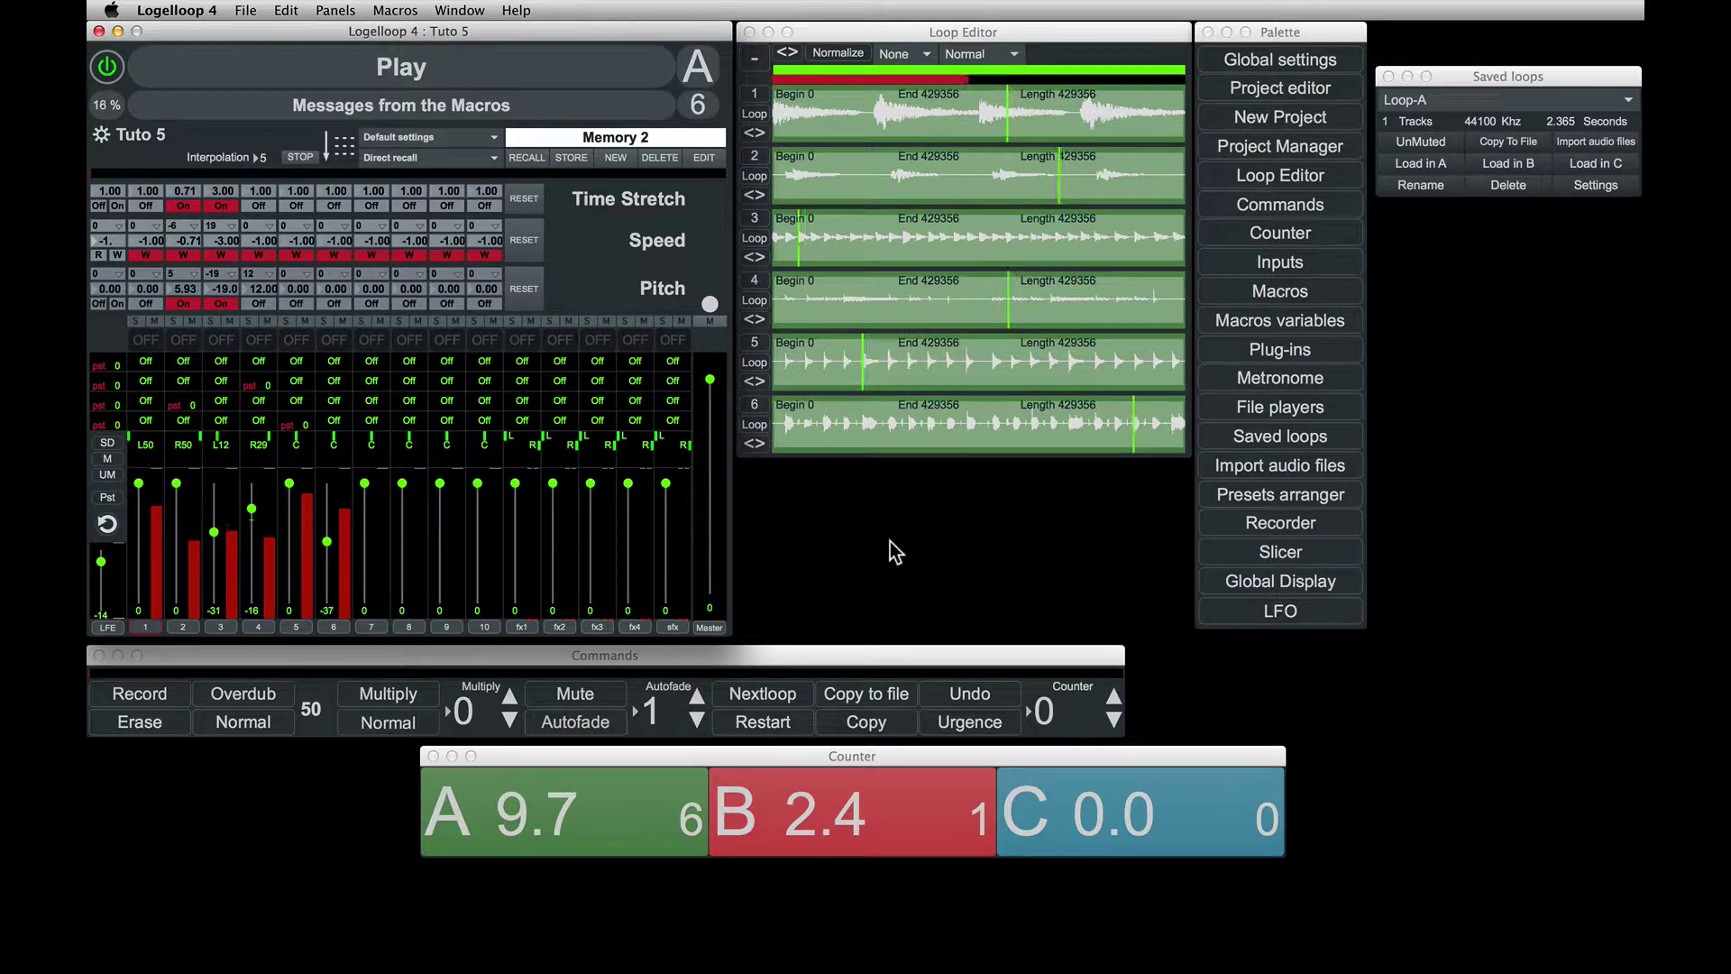
Step: Mute the playing loops with Autofade
{"action": "left_click", "coordinate": [592, 726]}
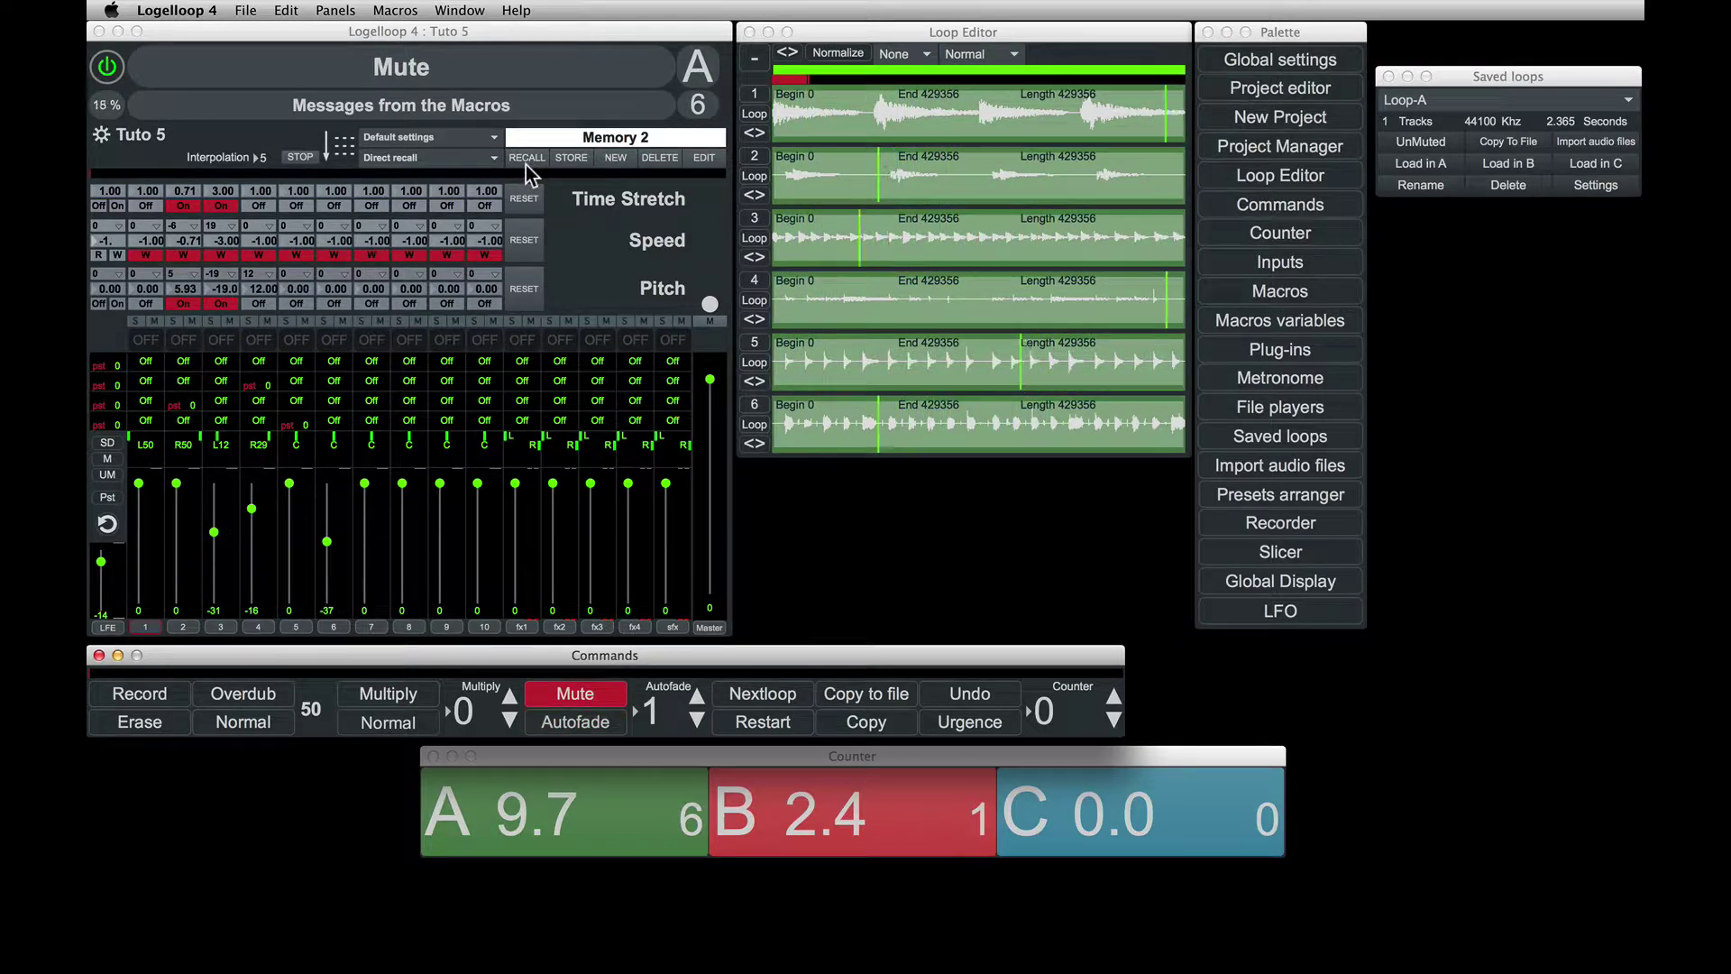
{"action": "left_click", "coordinate": [492, 158]}
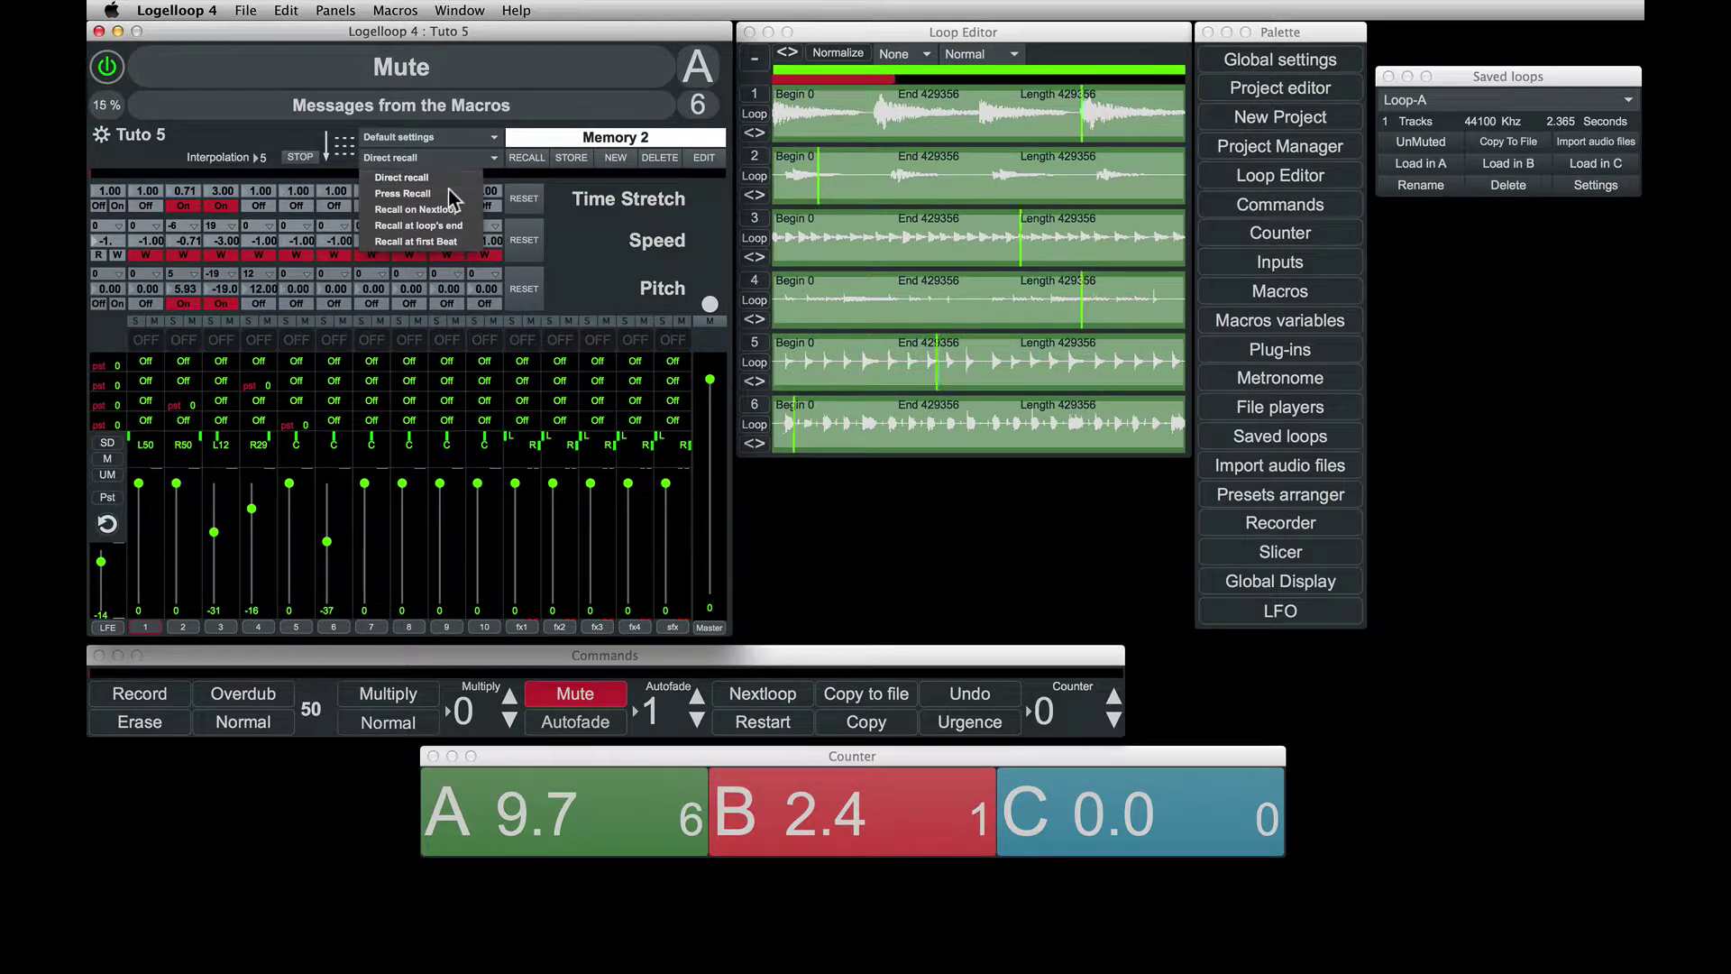
{"action": "left_click", "coordinate": [561, 193]}
Step: Lower track 6's volume to -49 and store the change in the preset Memory 2 under the same name
{"action": "left_click_drag", "start_coordinate": [327, 541], "coordinate": [327, 561]}
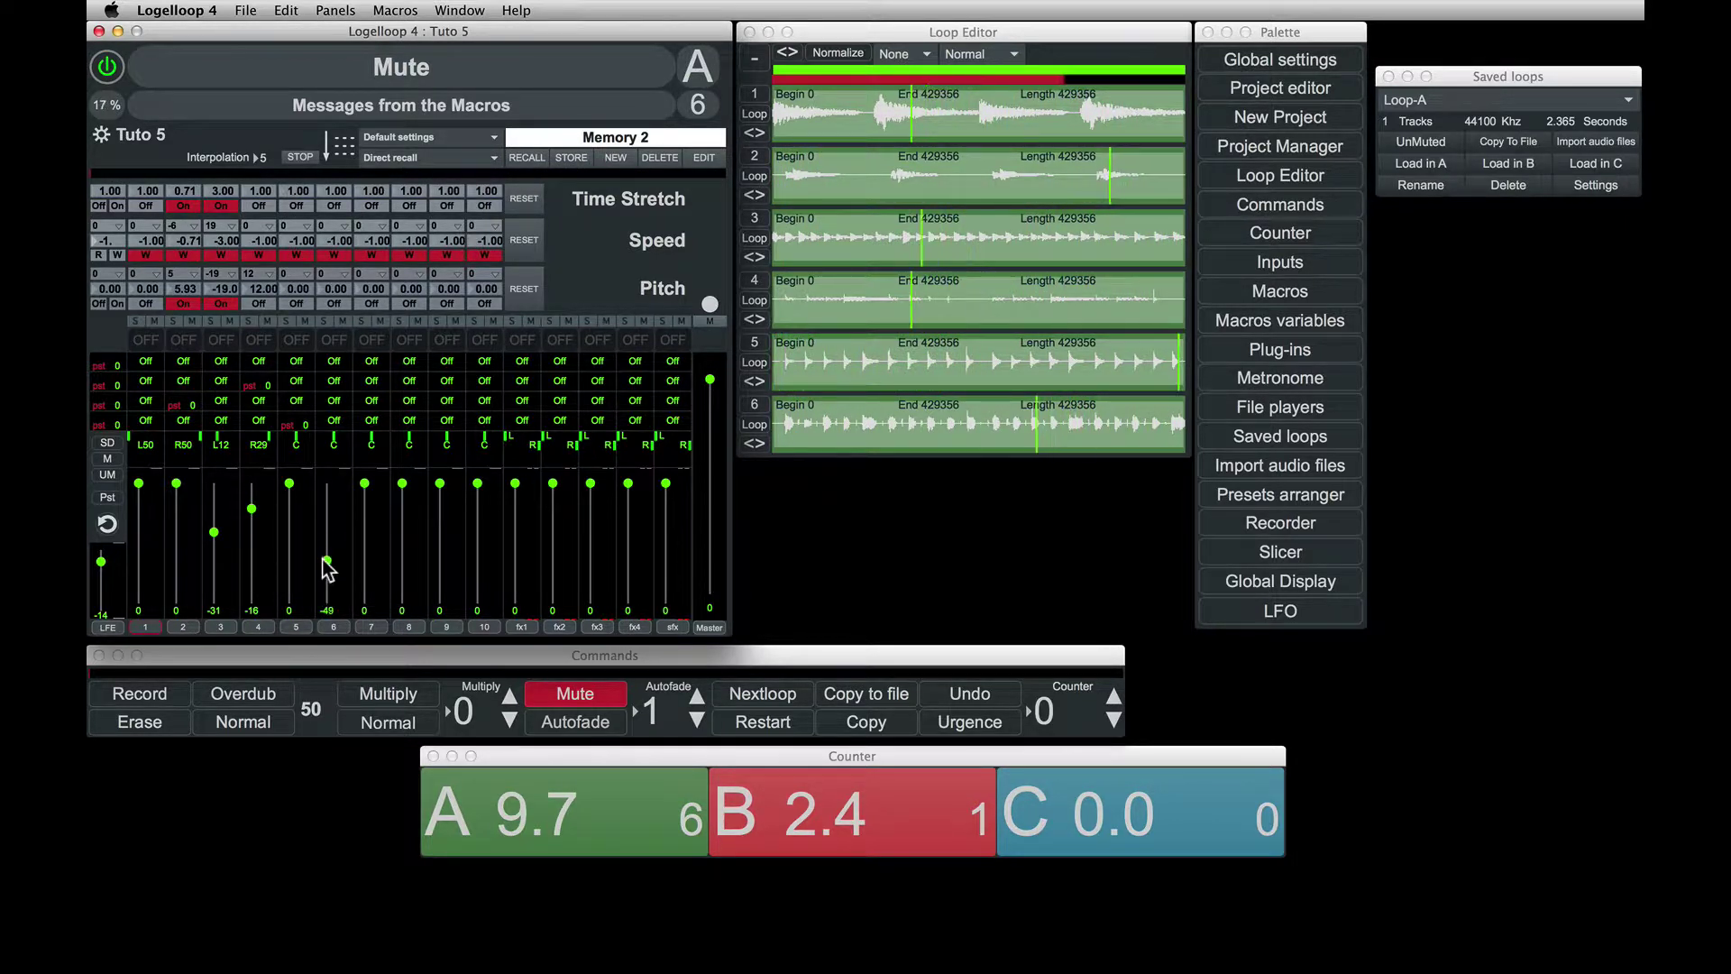
{"action": "left_click", "coordinate": [567, 162]}
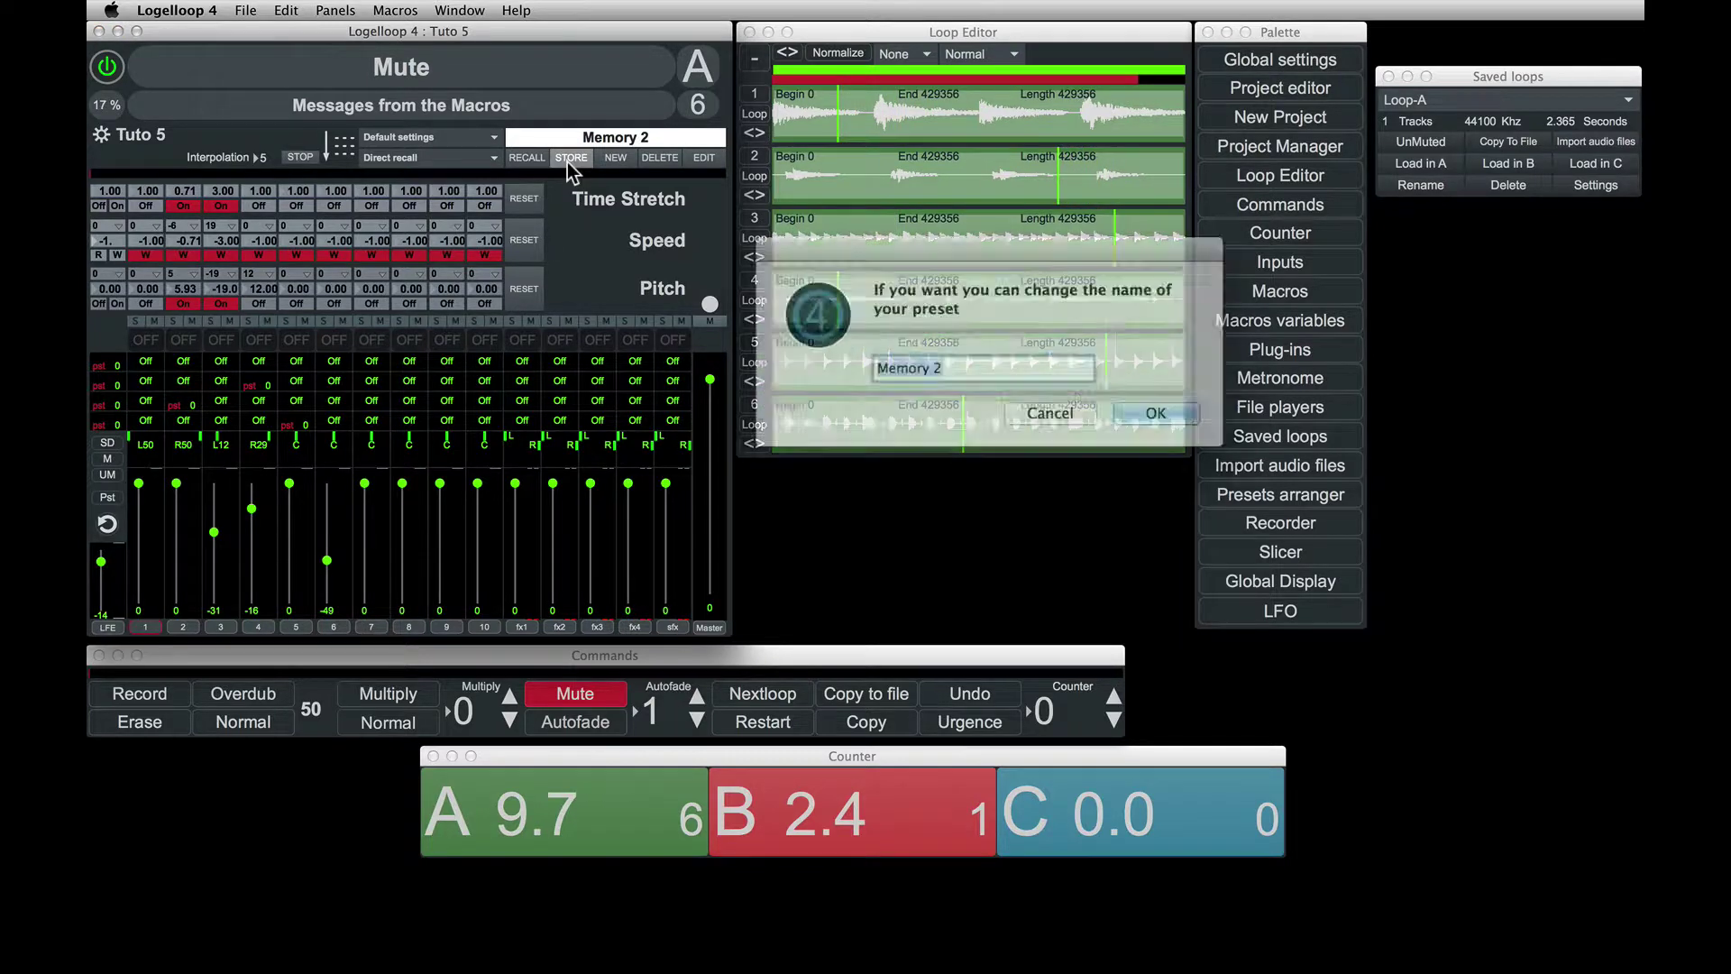
{"action": "left_click", "coordinate": [1128, 402]}
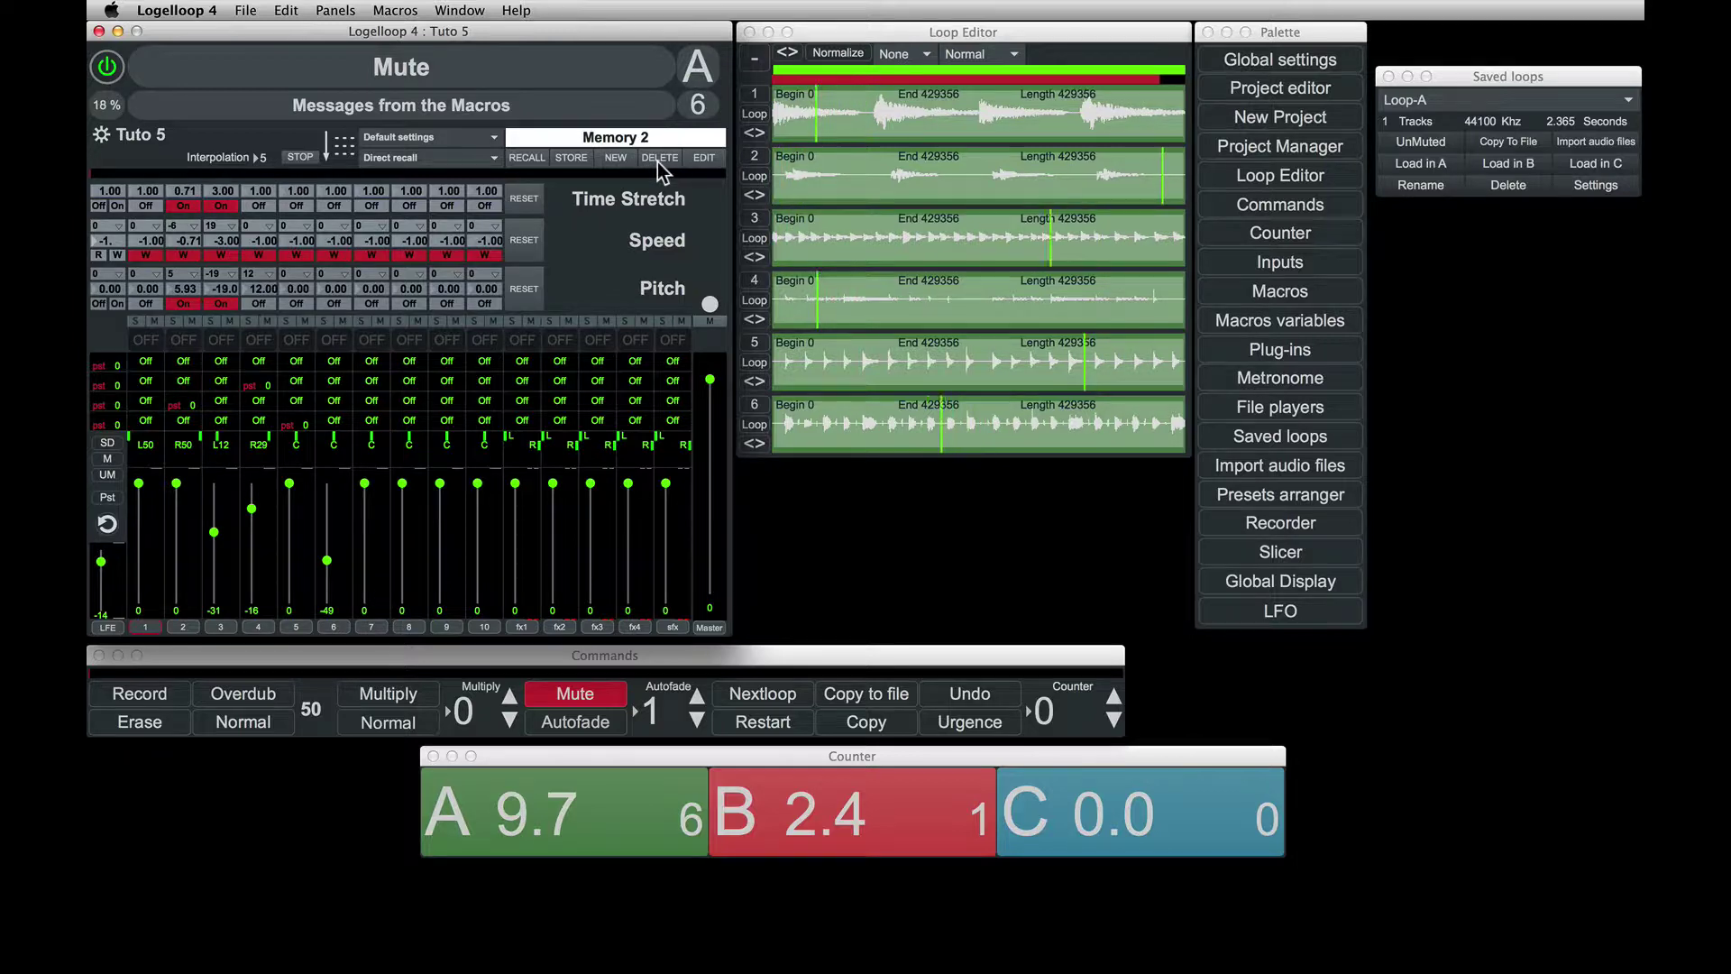
Step: Open the preset editing window, look through the presets of the other projects, and select the project Tuto 2 as the import source
{"action": "left_click", "coordinate": [706, 158]}
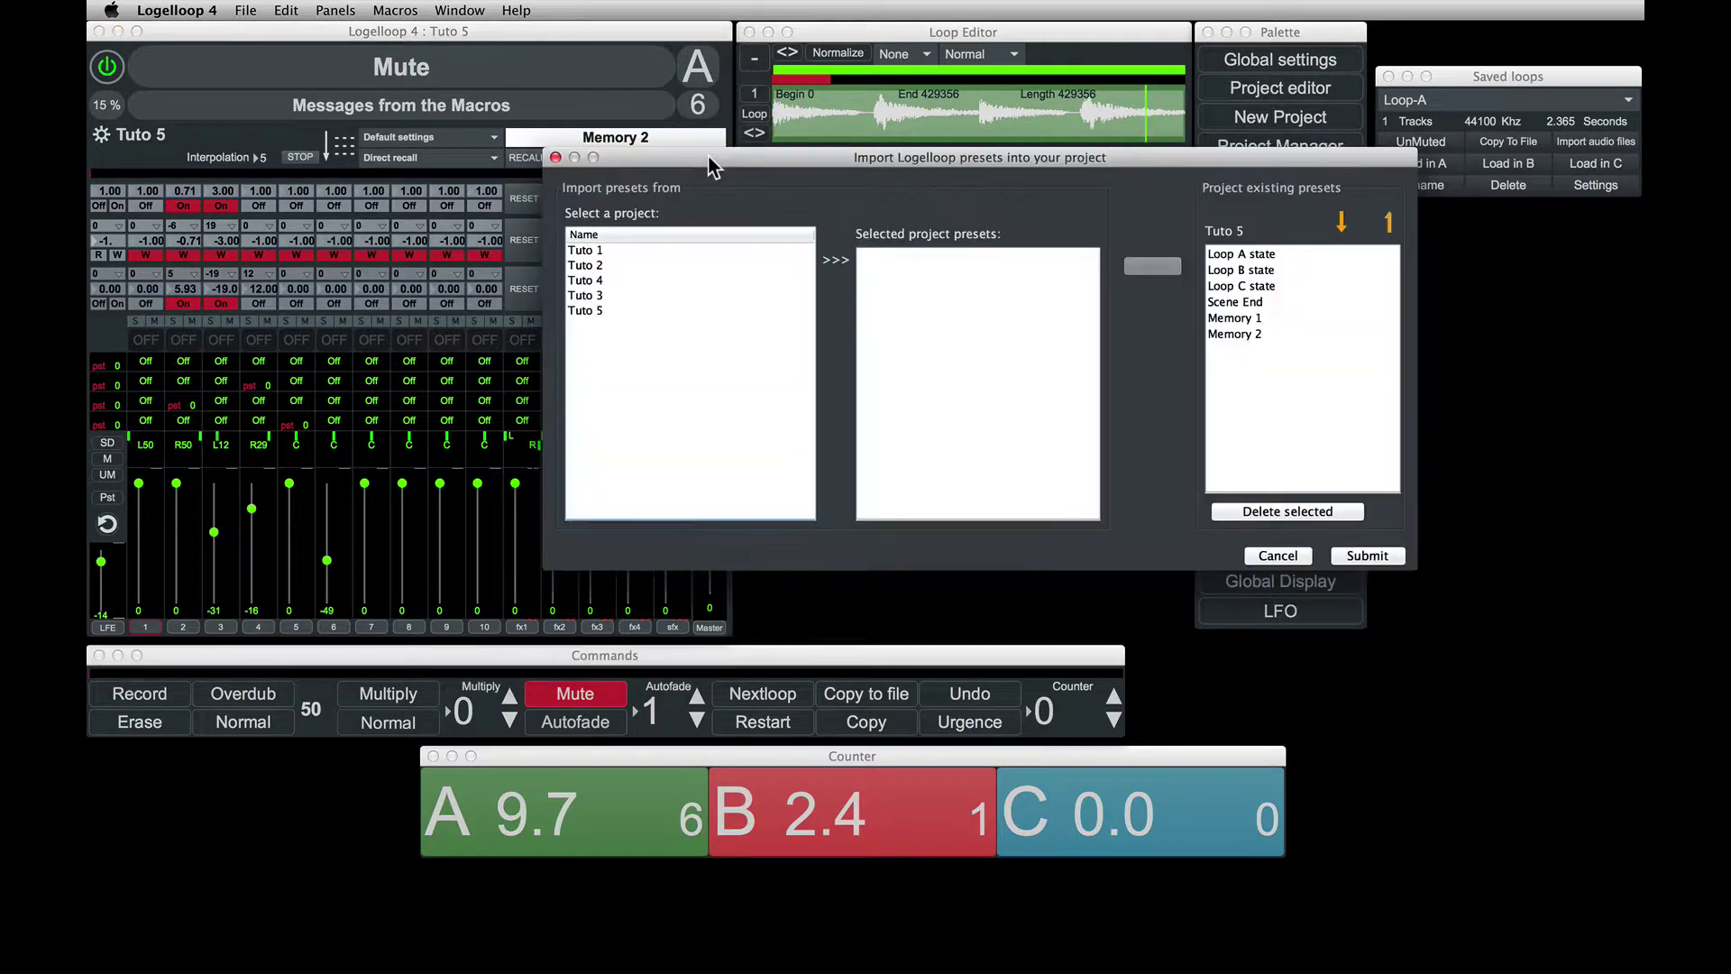
{"action": "left_click_drag", "start_coordinate": [769, 151], "coordinate": [753, 47]}
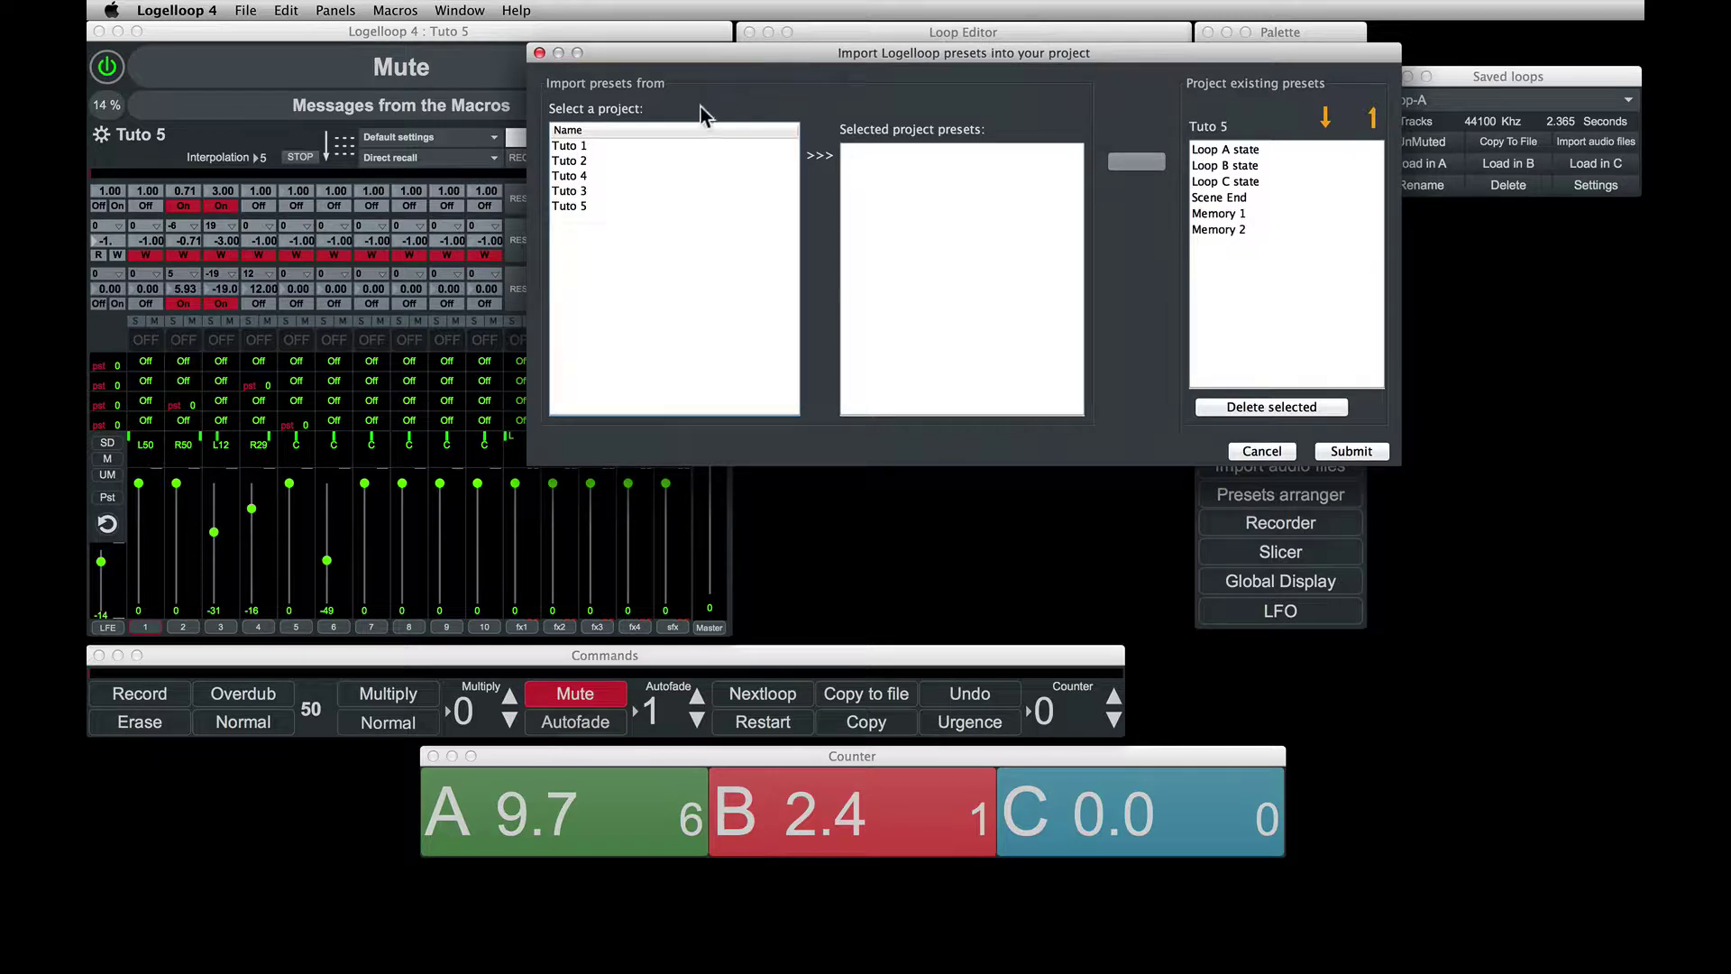
{"action": "left_click", "coordinate": [612, 144]}
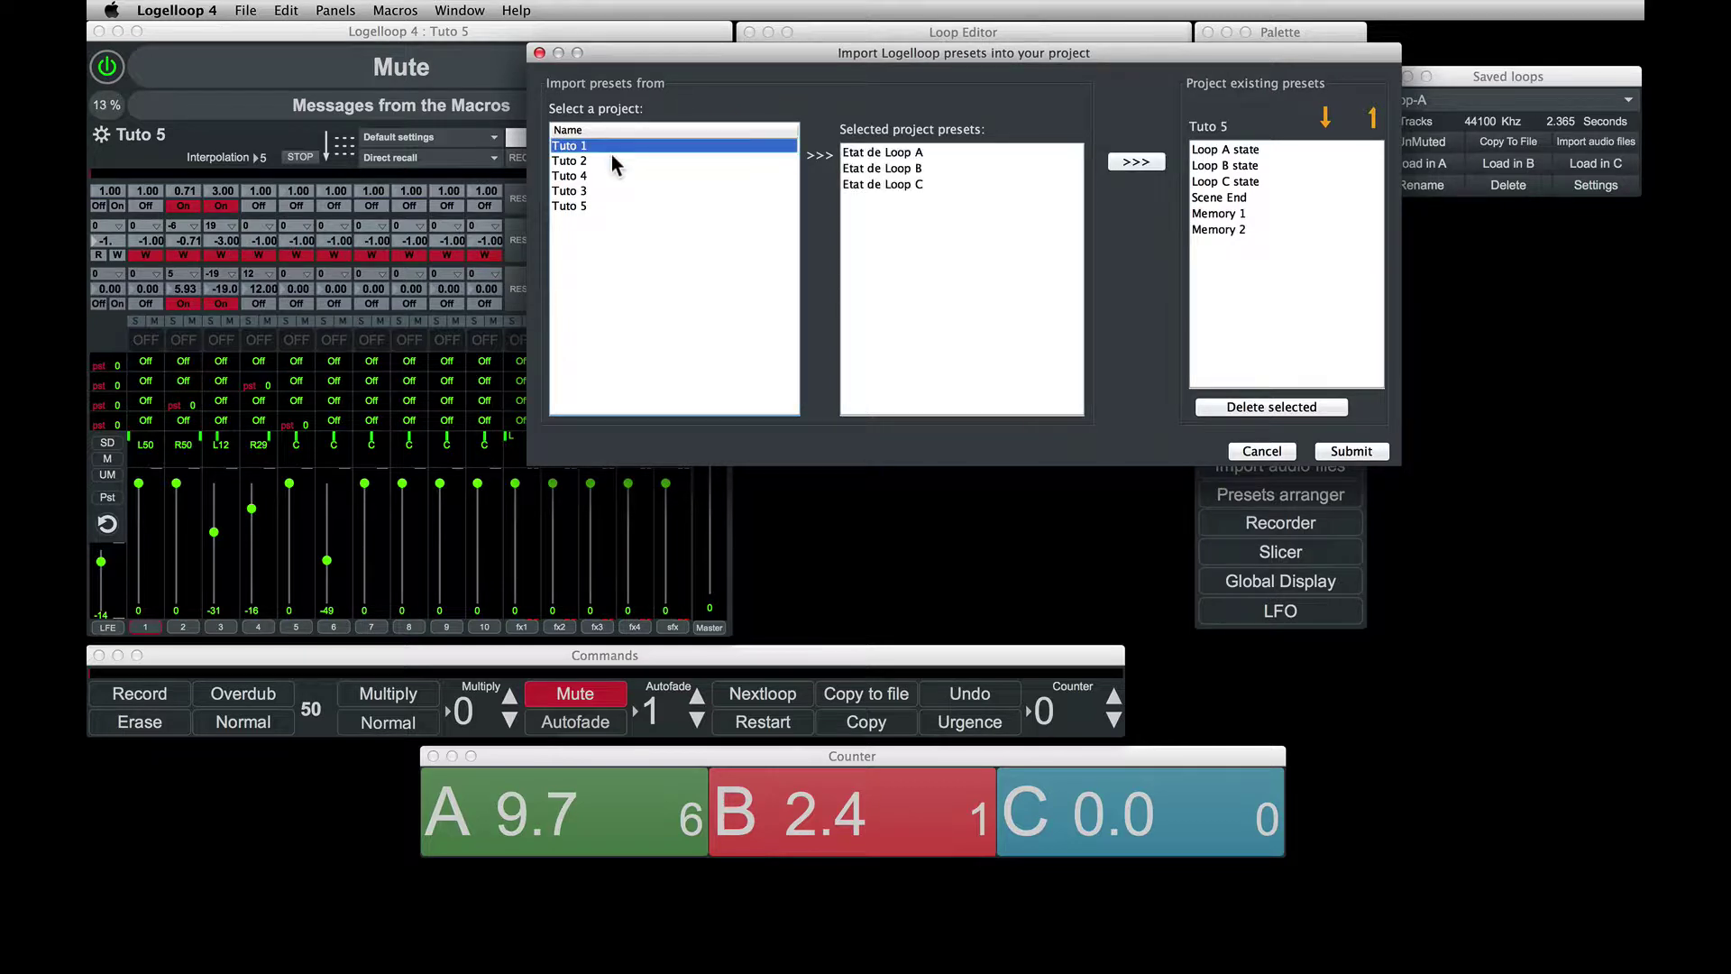
{"action": "left_click", "coordinate": [610, 160]}
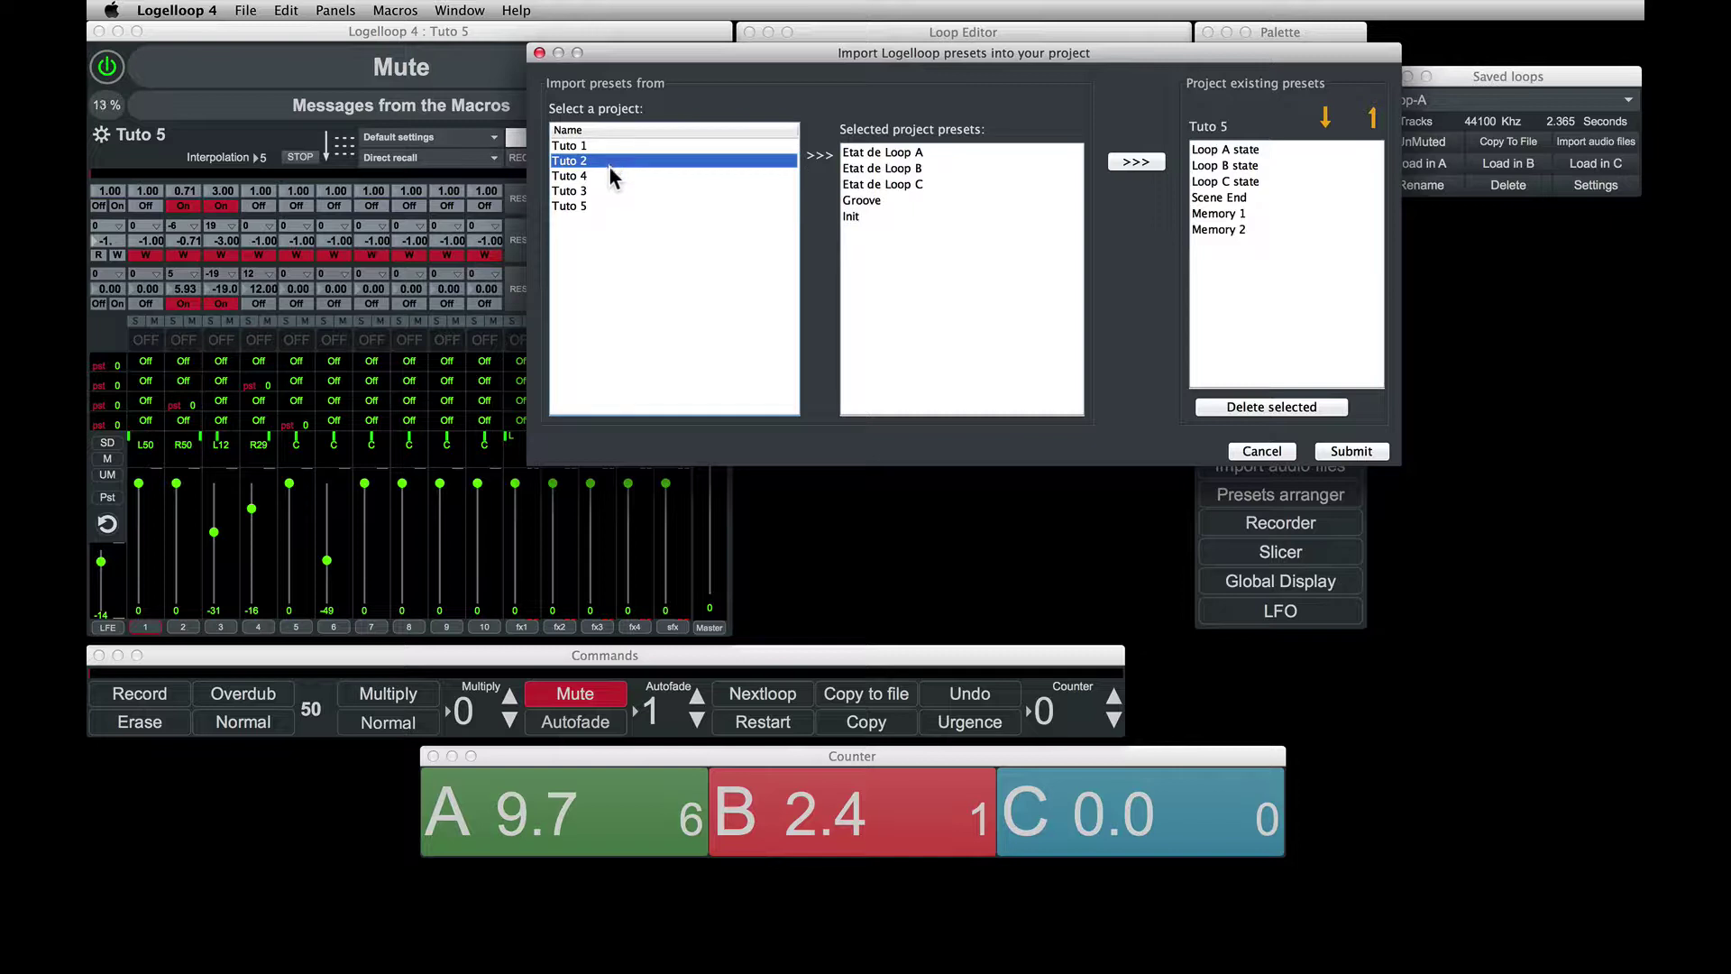
{"action": "left_click", "coordinate": [609, 169]}
{"action": "left_click", "coordinate": [610, 185]}
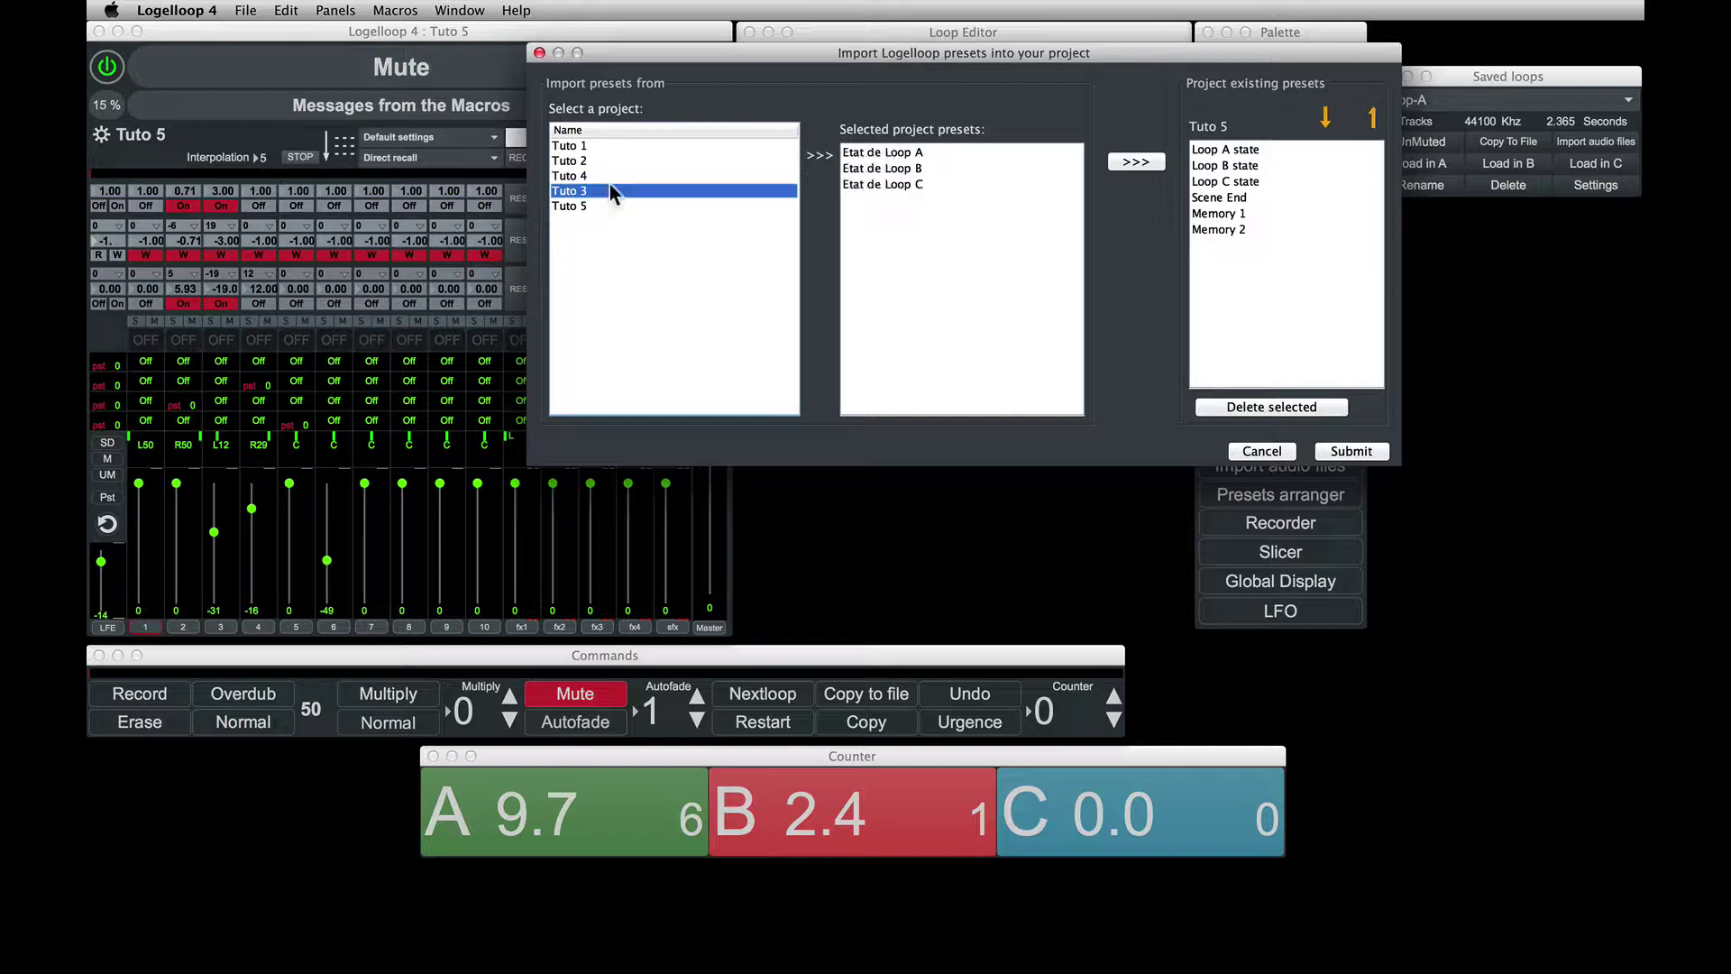
{"action": "left_click", "coordinate": [613, 160]}
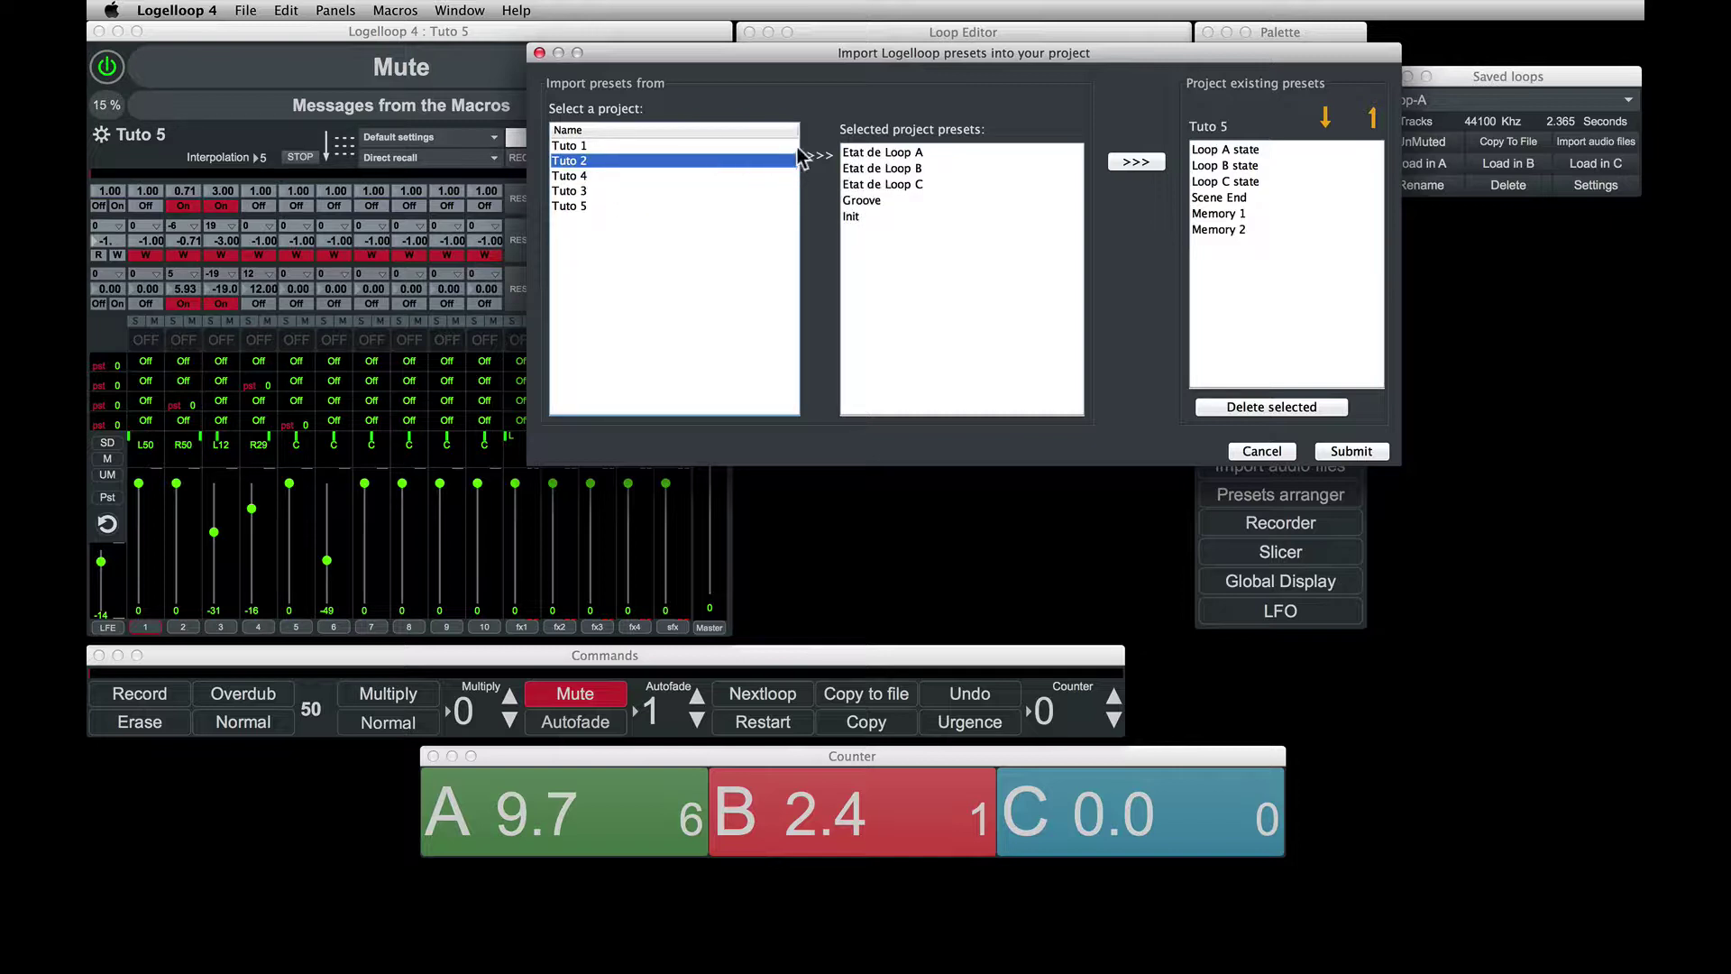
Step: Import the preset Groove from Tuto 2, move it above Memory 1 in the project's preset list, and submit the changes
{"action": "left_click", "coordinate": [875, 198]}
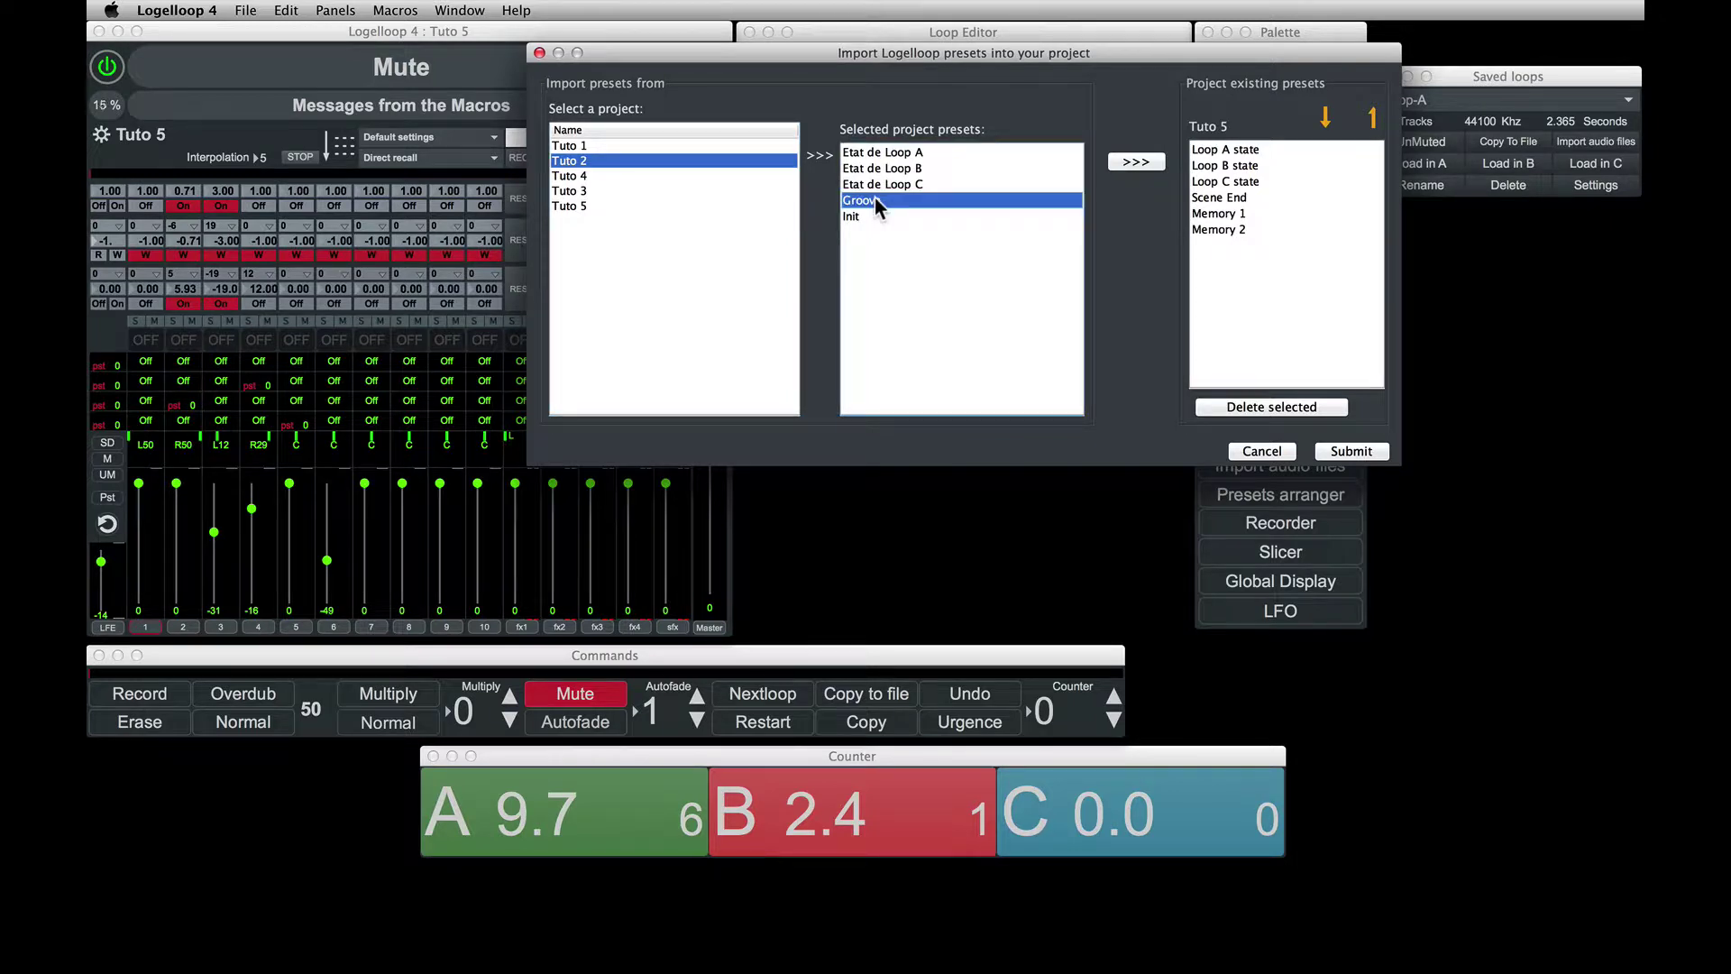
{"action": "left_click", "coordinate": [1129, 165]}
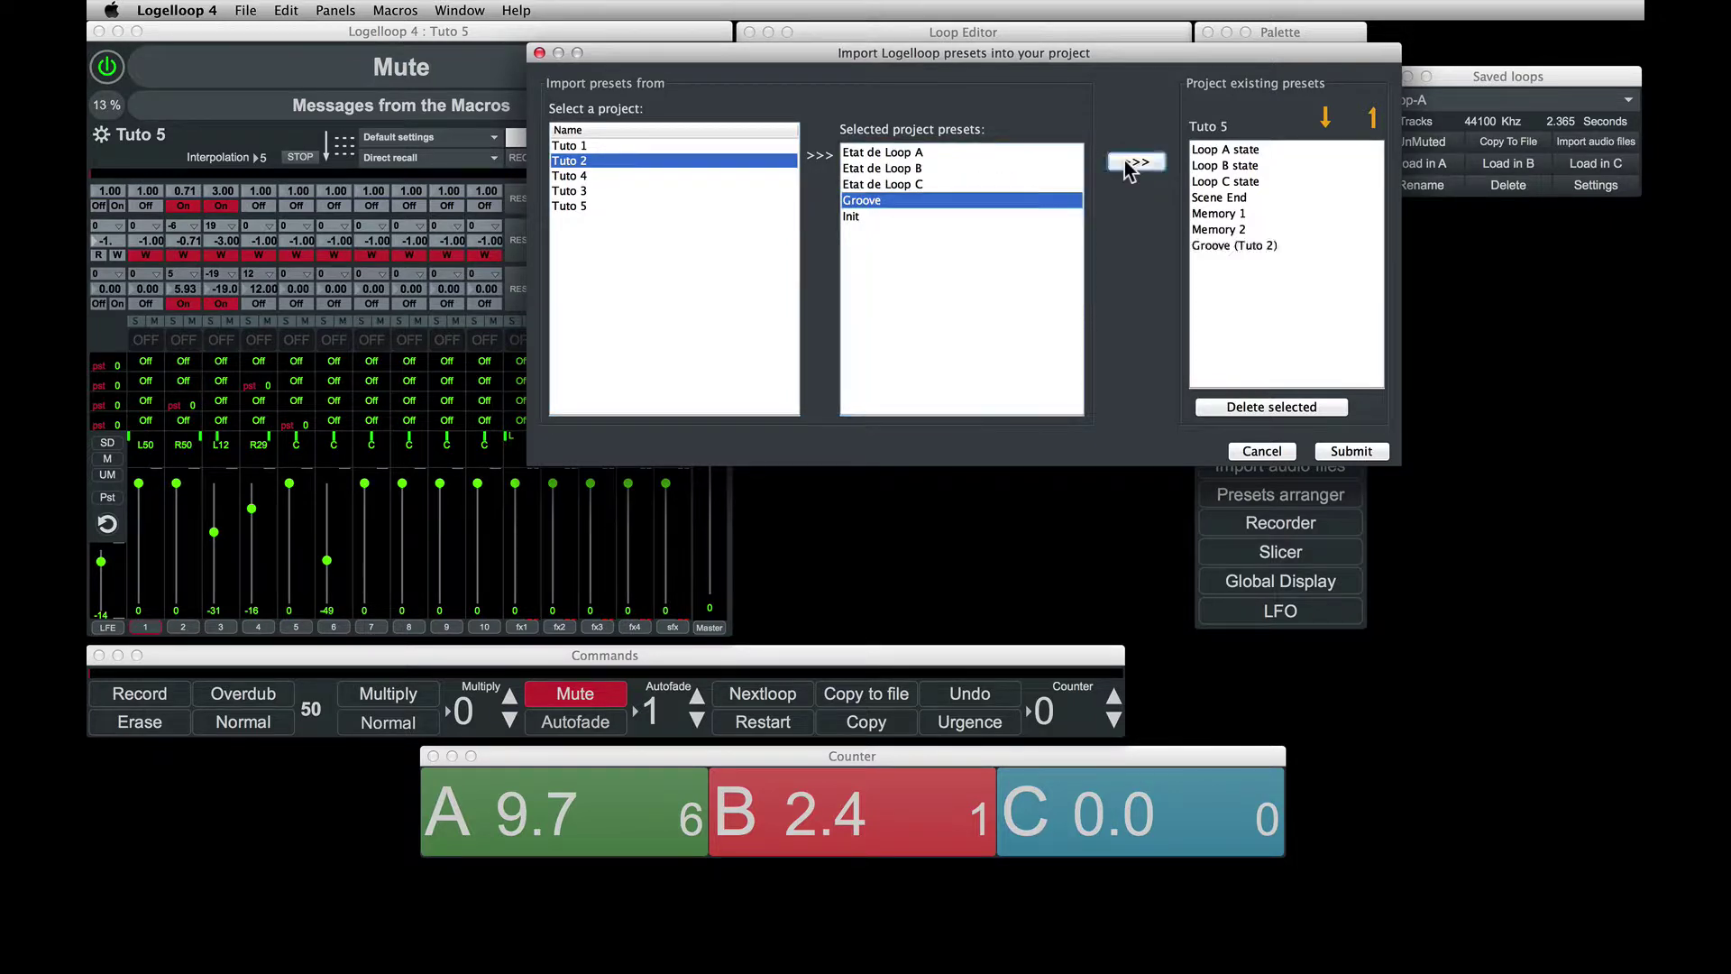
{"action": "left_click", "coordinate": [1221, 246]}
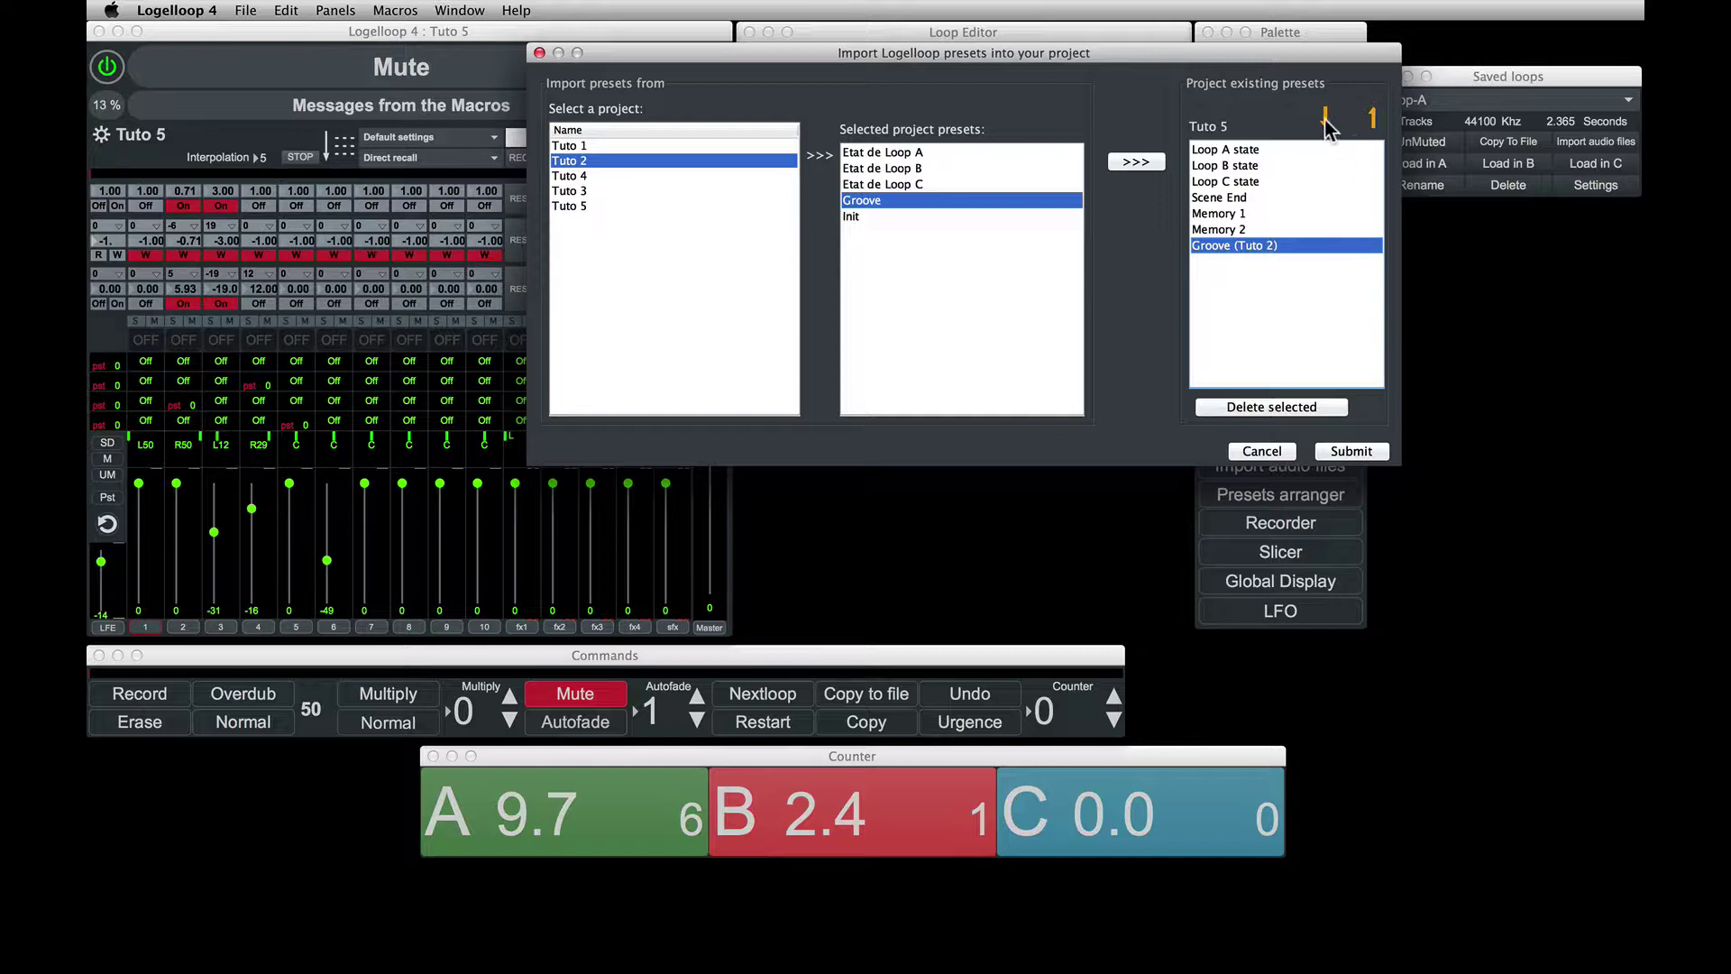
{"action": "left_click", "coordinate": [1372, 119]}
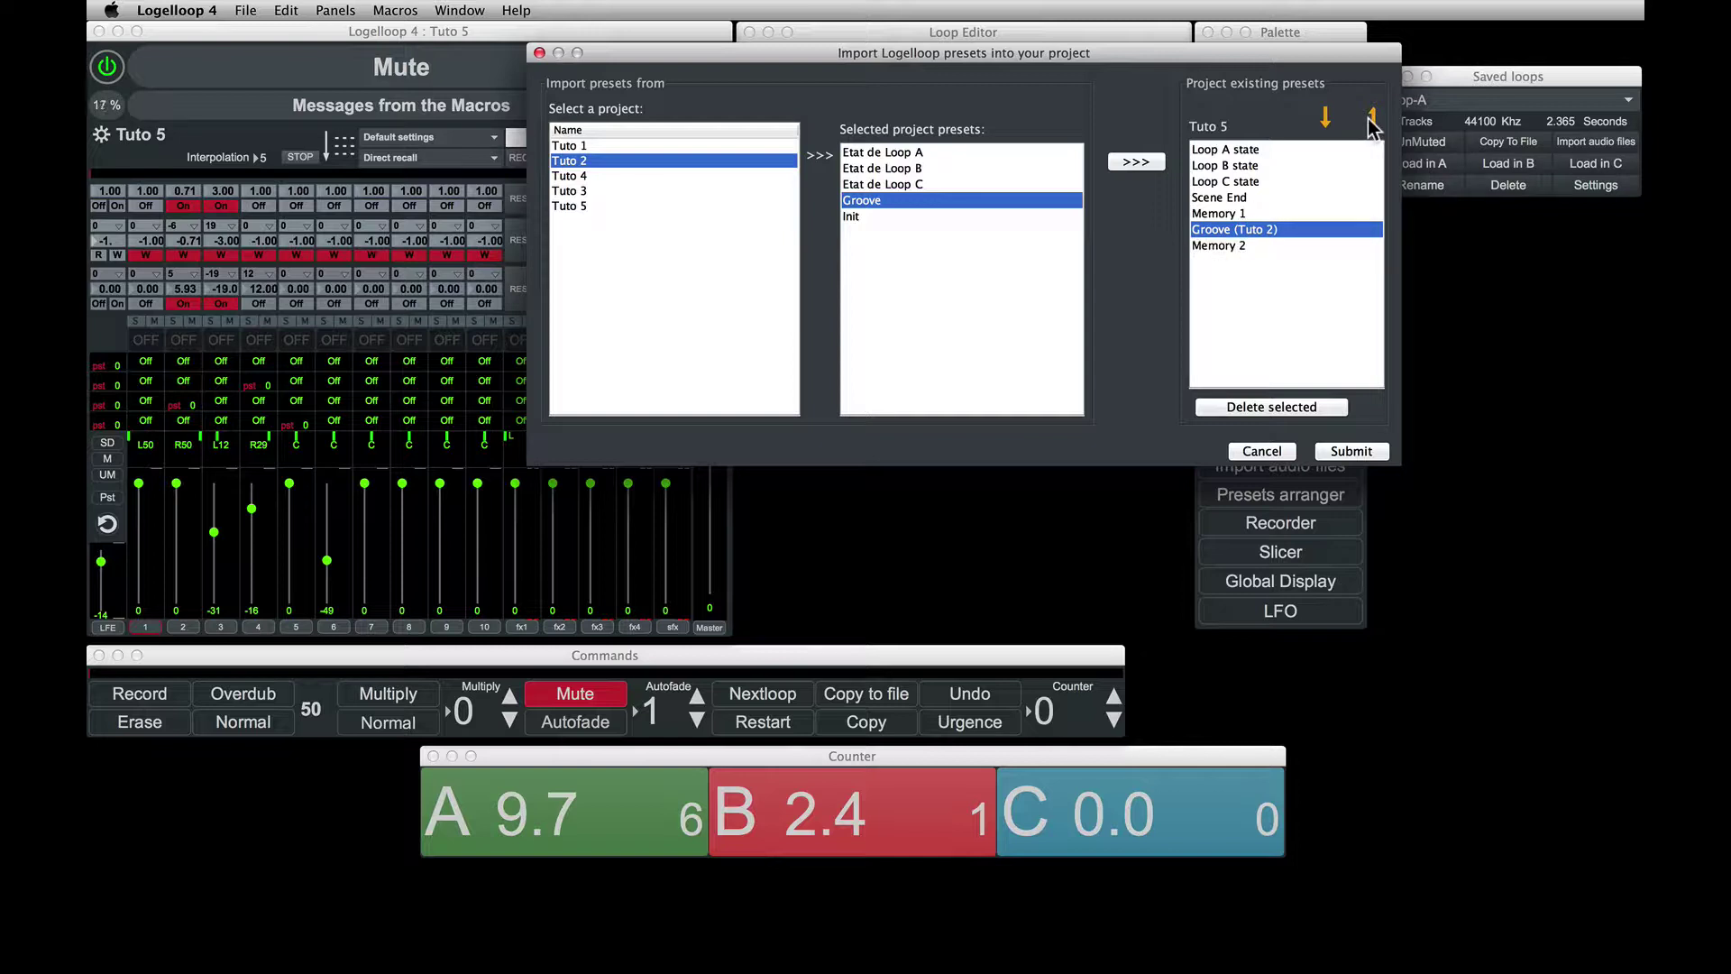
{"action": "left_click", "coordinate": [1372, 119]}
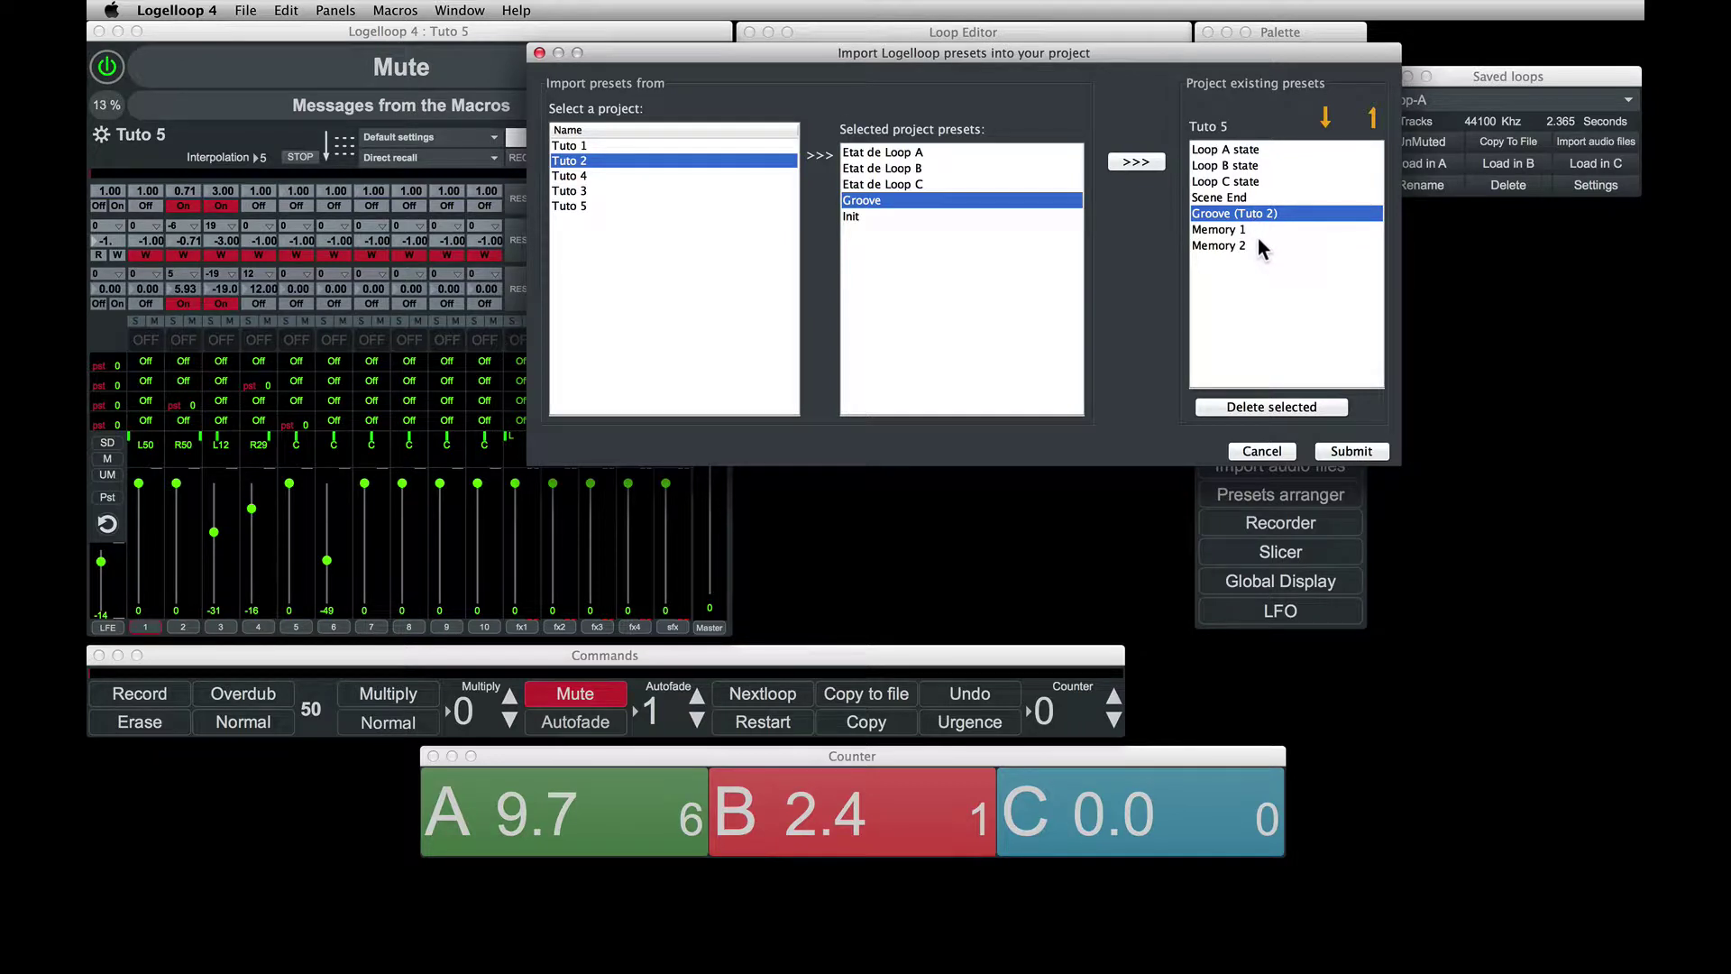
{"action": "left_click", "coordinate": [1343, 453]}
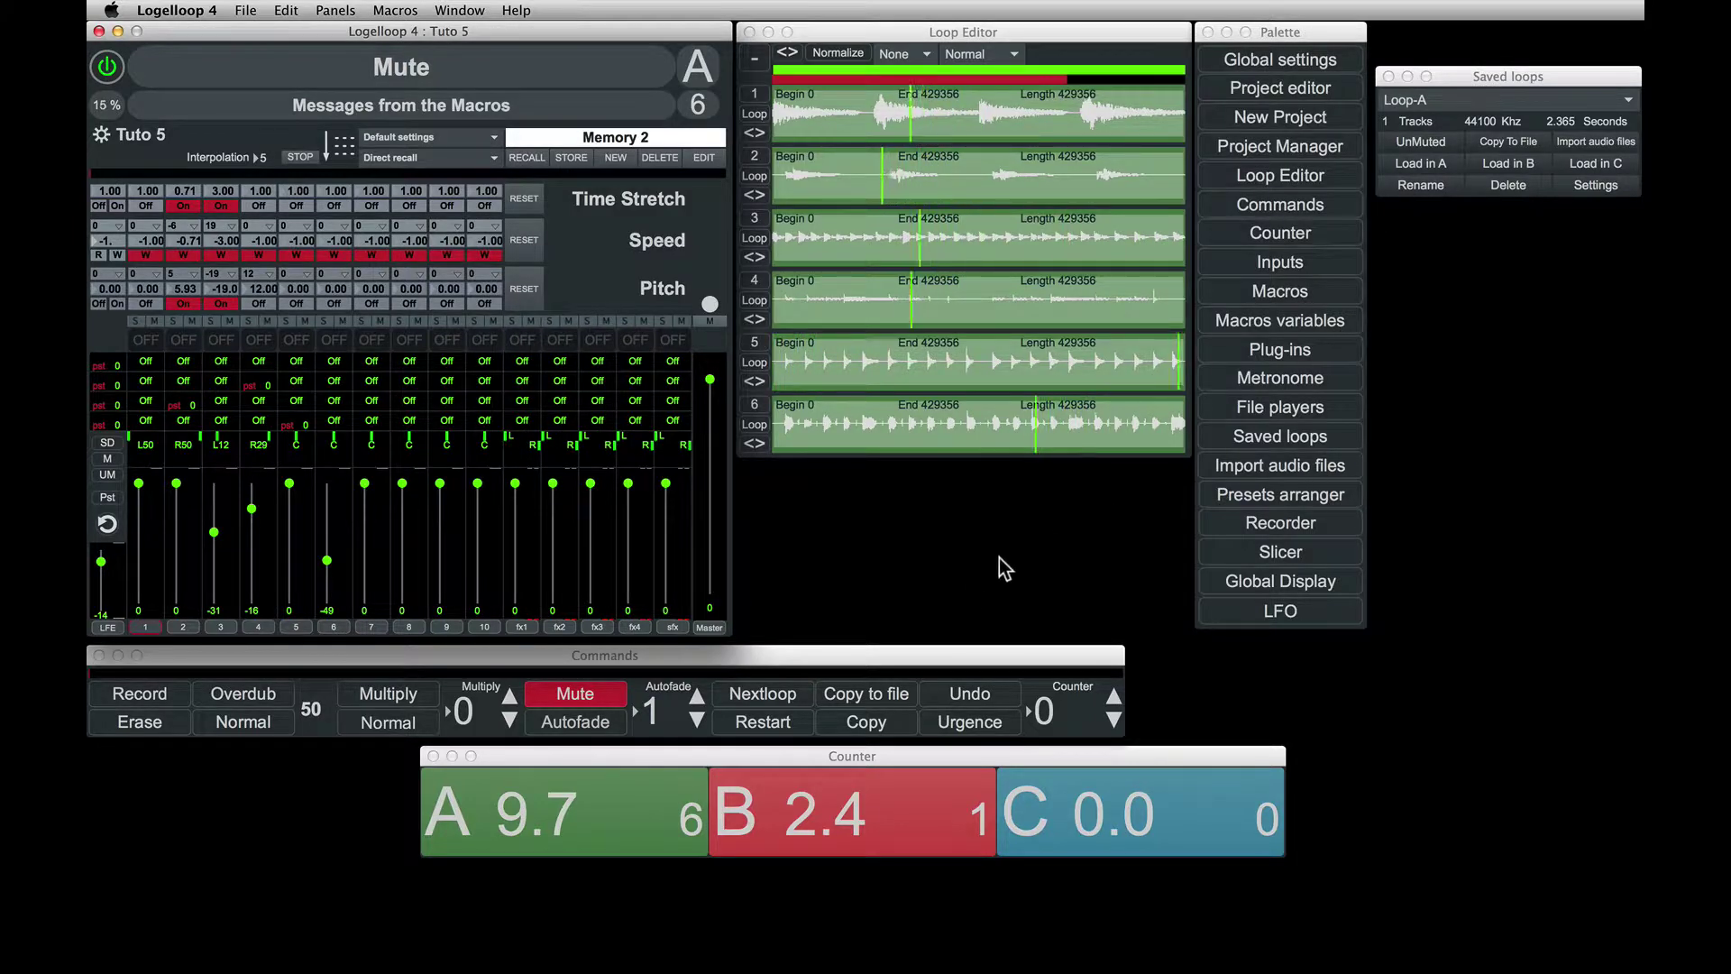
Step: Fade the muted loops back in with Autofade and recall the imported preset Groove
{"action": "left_click", "coordinate": [575, 723]}
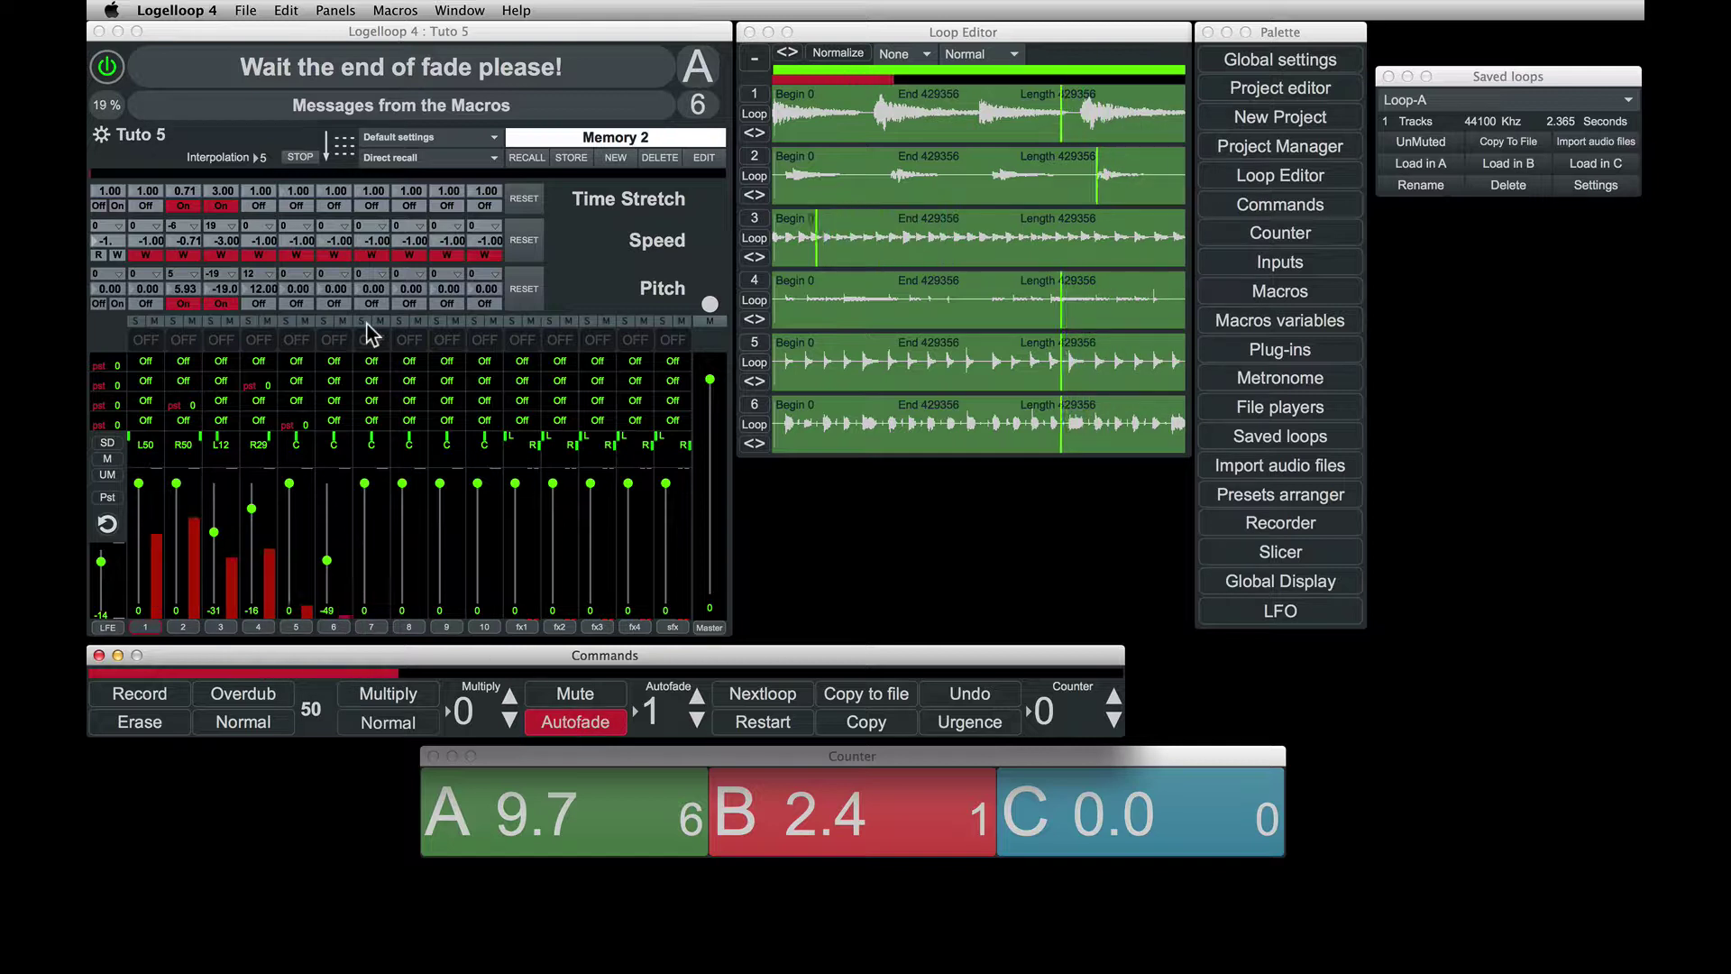
{"action": "left_click", "coordinate": [485, 145]}
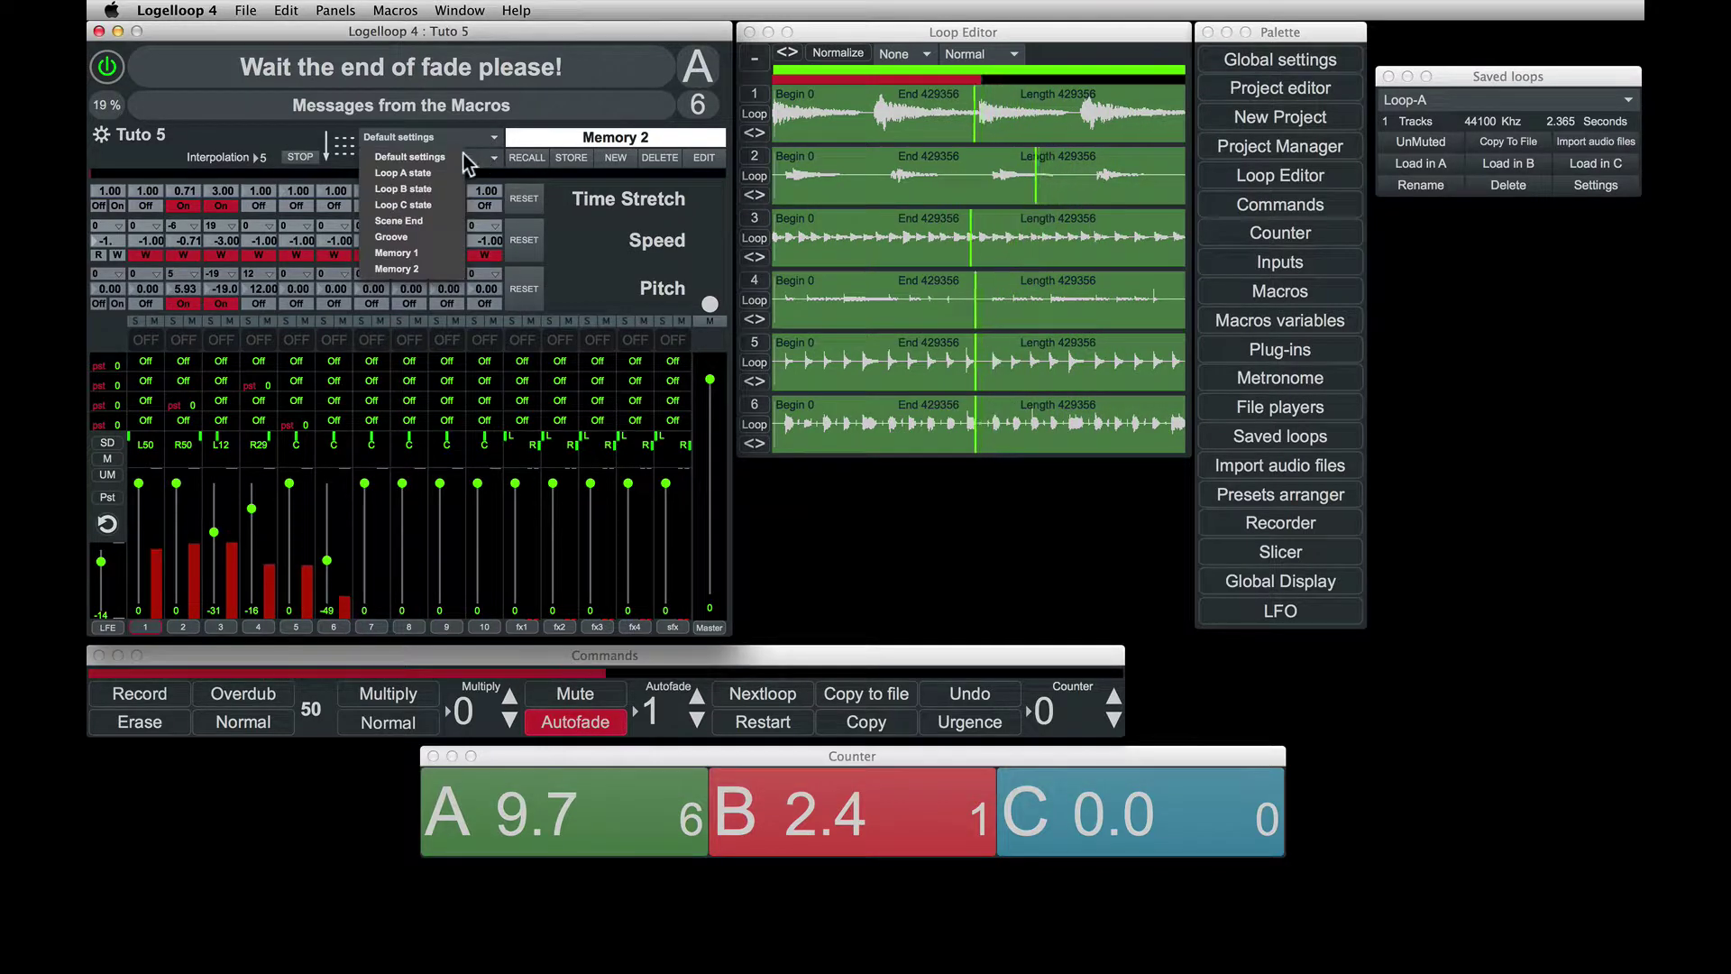
{"action": "left_click", "coordinate": [431, 236]}
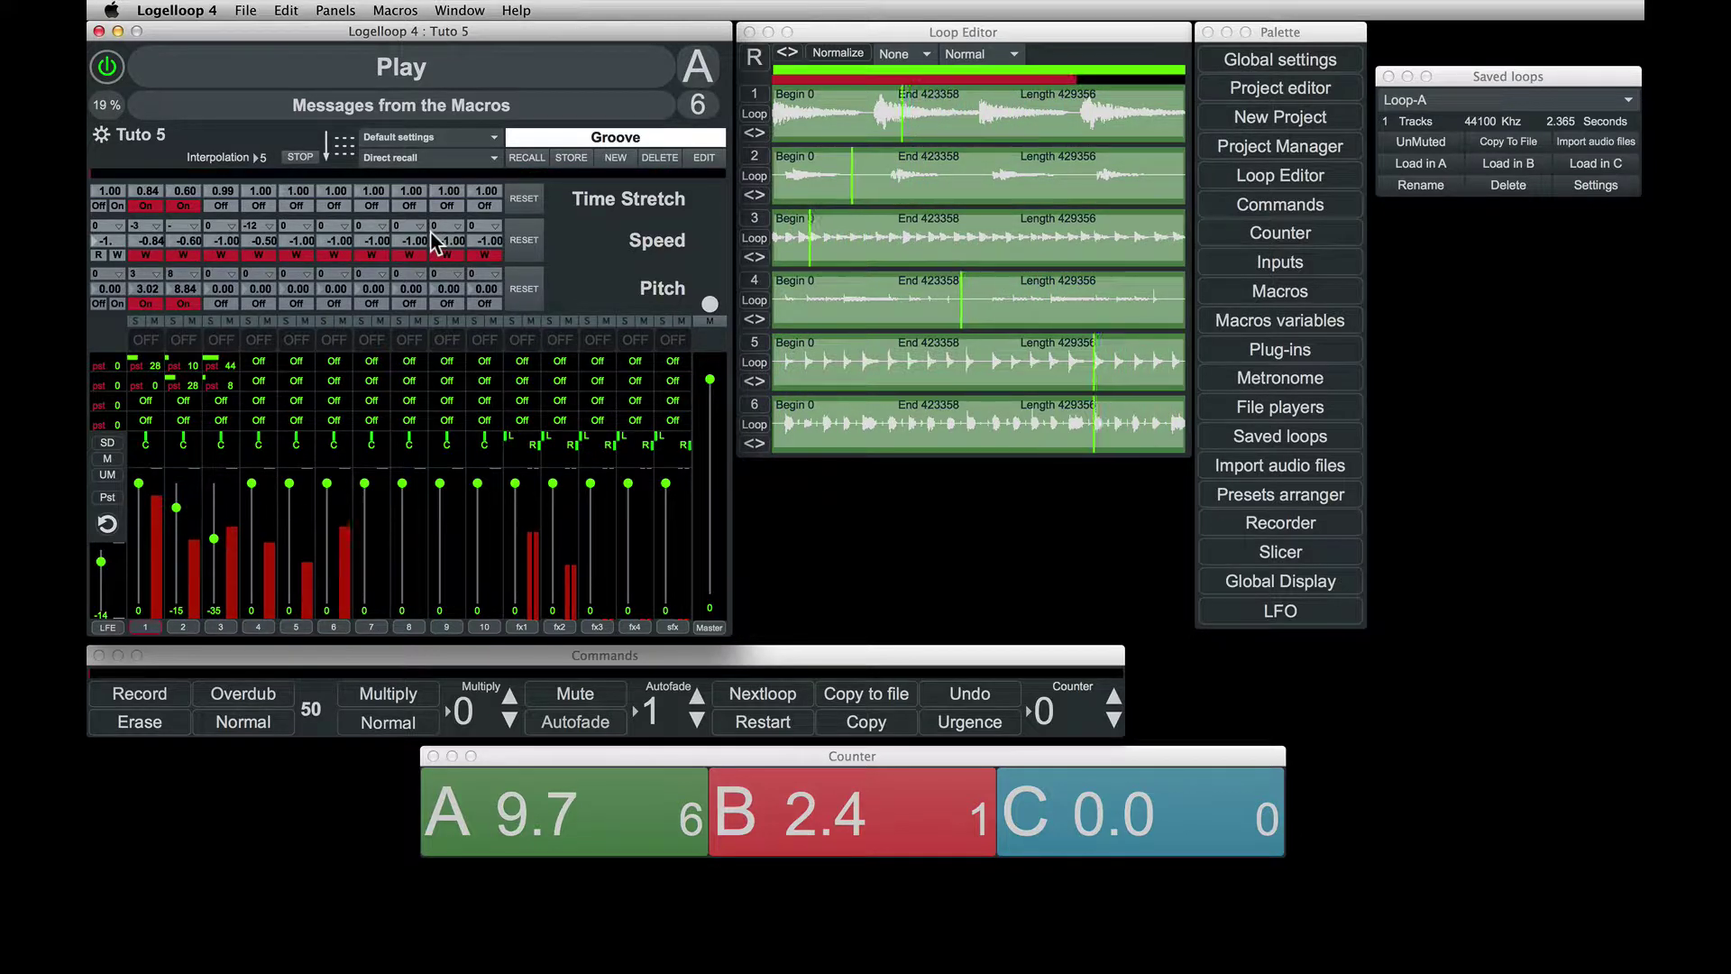
{"action": "left_click", "coordinate": [948, 544]}
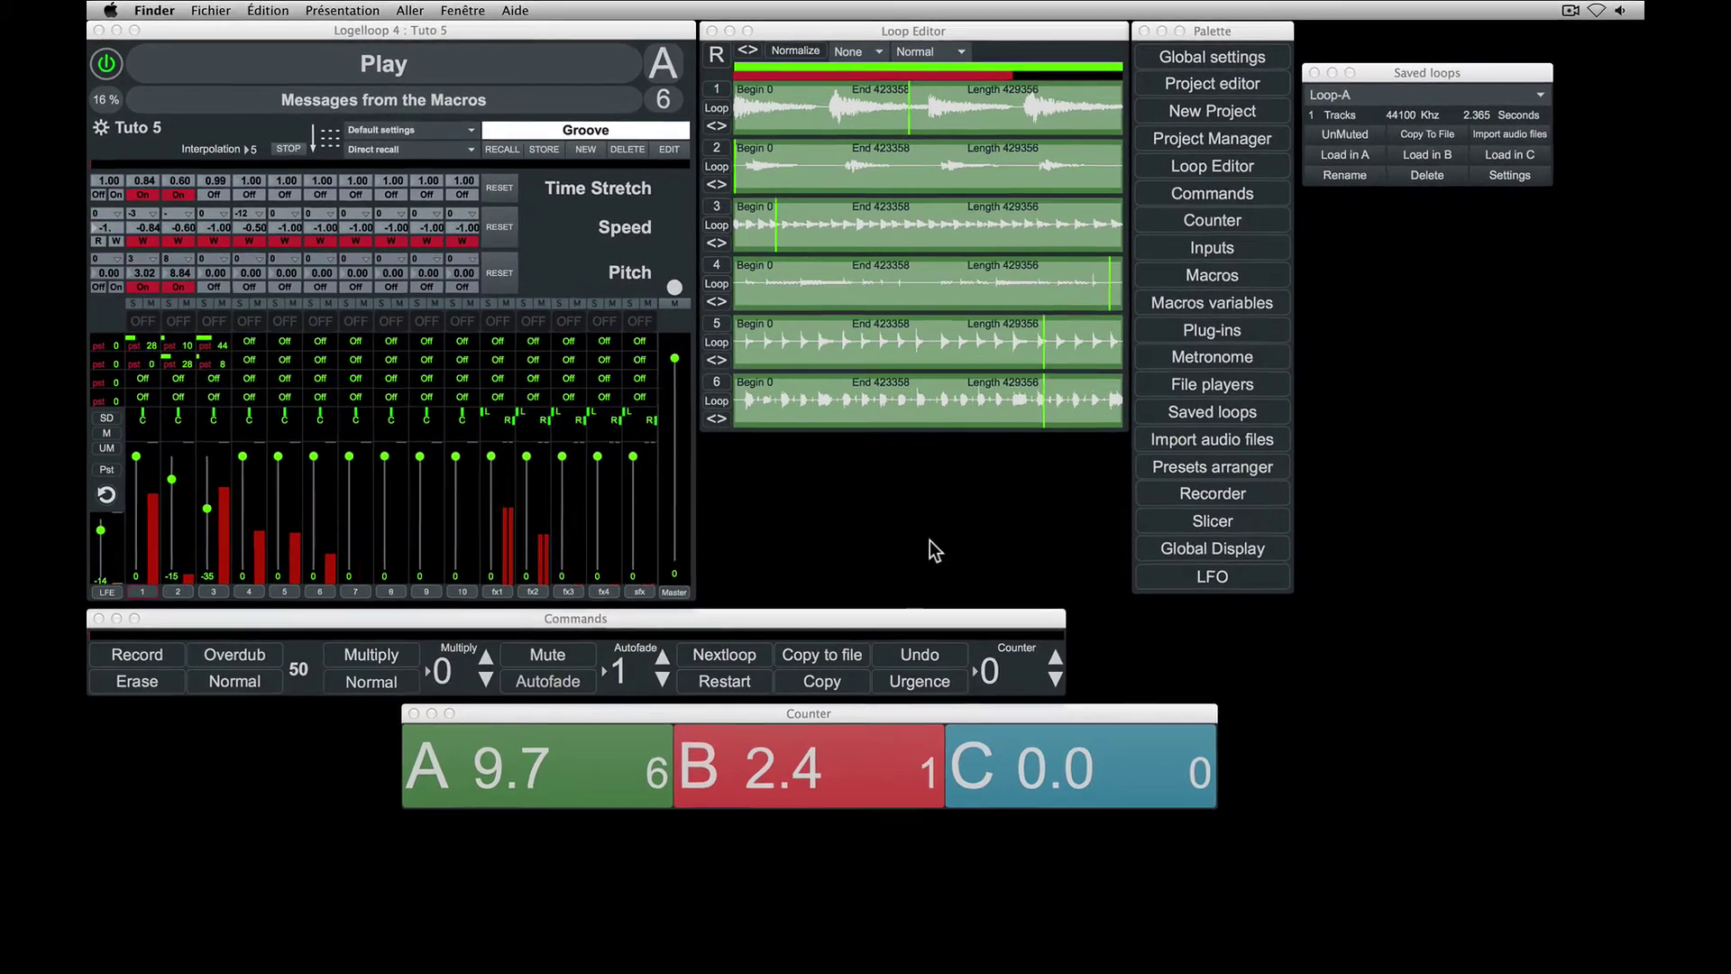
Step: Open the Presets arranger and create a new playlist named Playlist 1
{"action": "left_click", "coordinate": [1212, 466]}
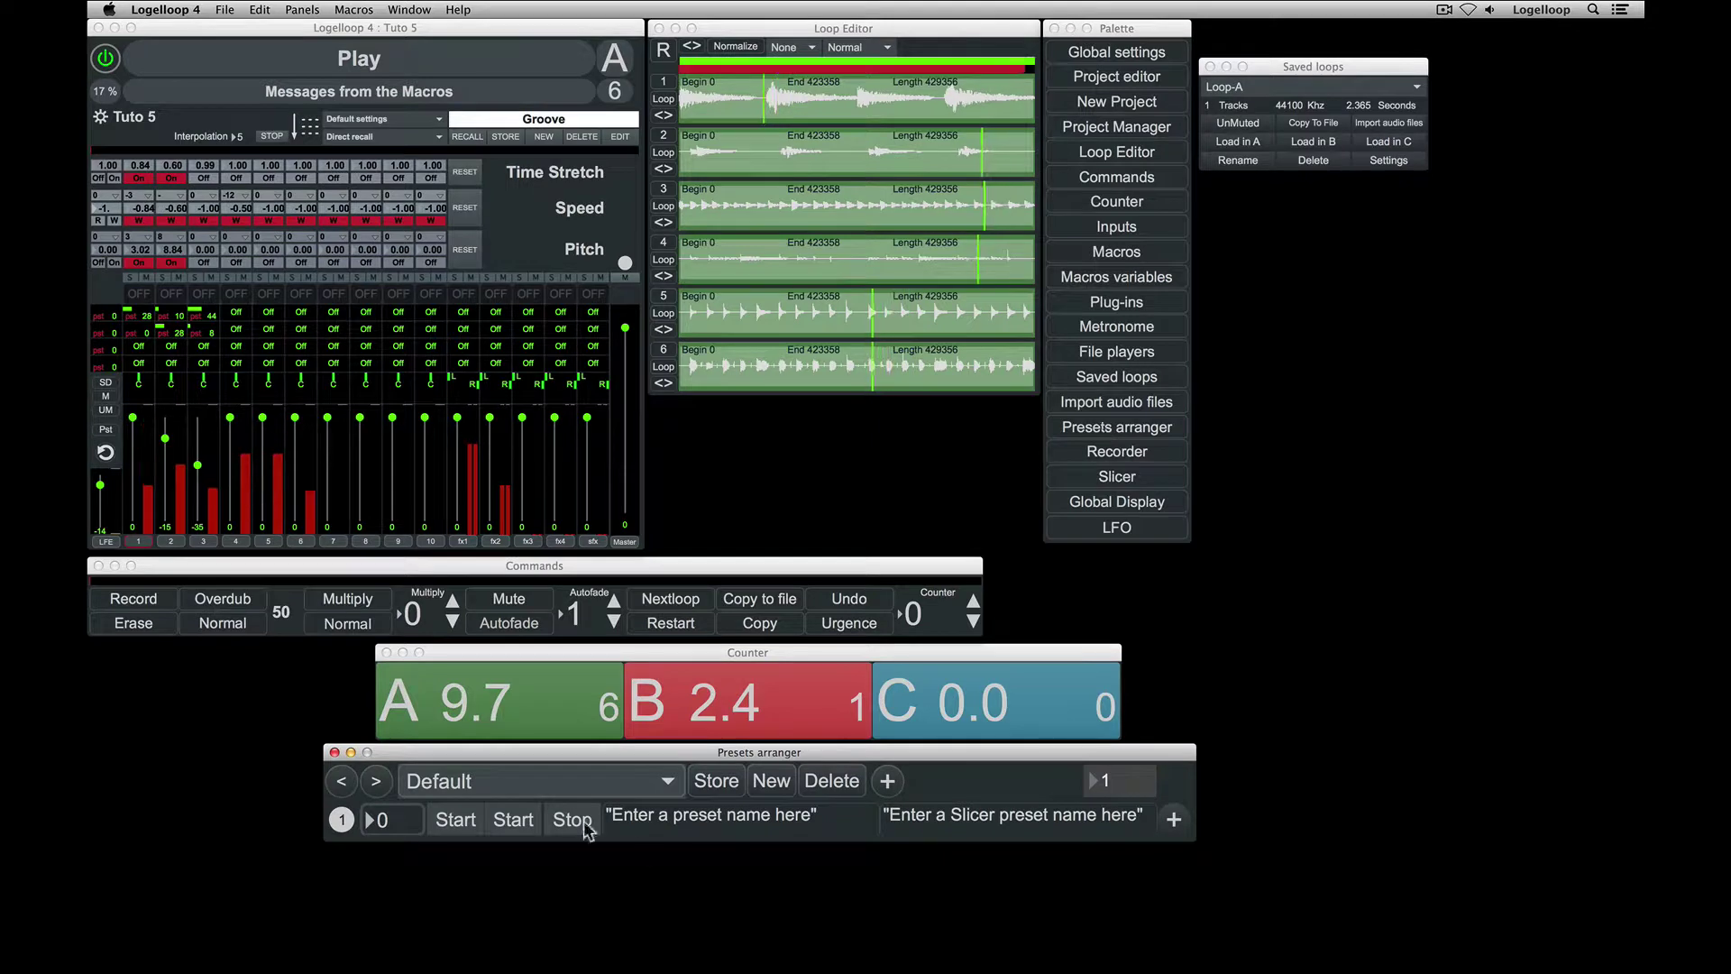
{"action": "left_click", "coordinate": [536, 782]}
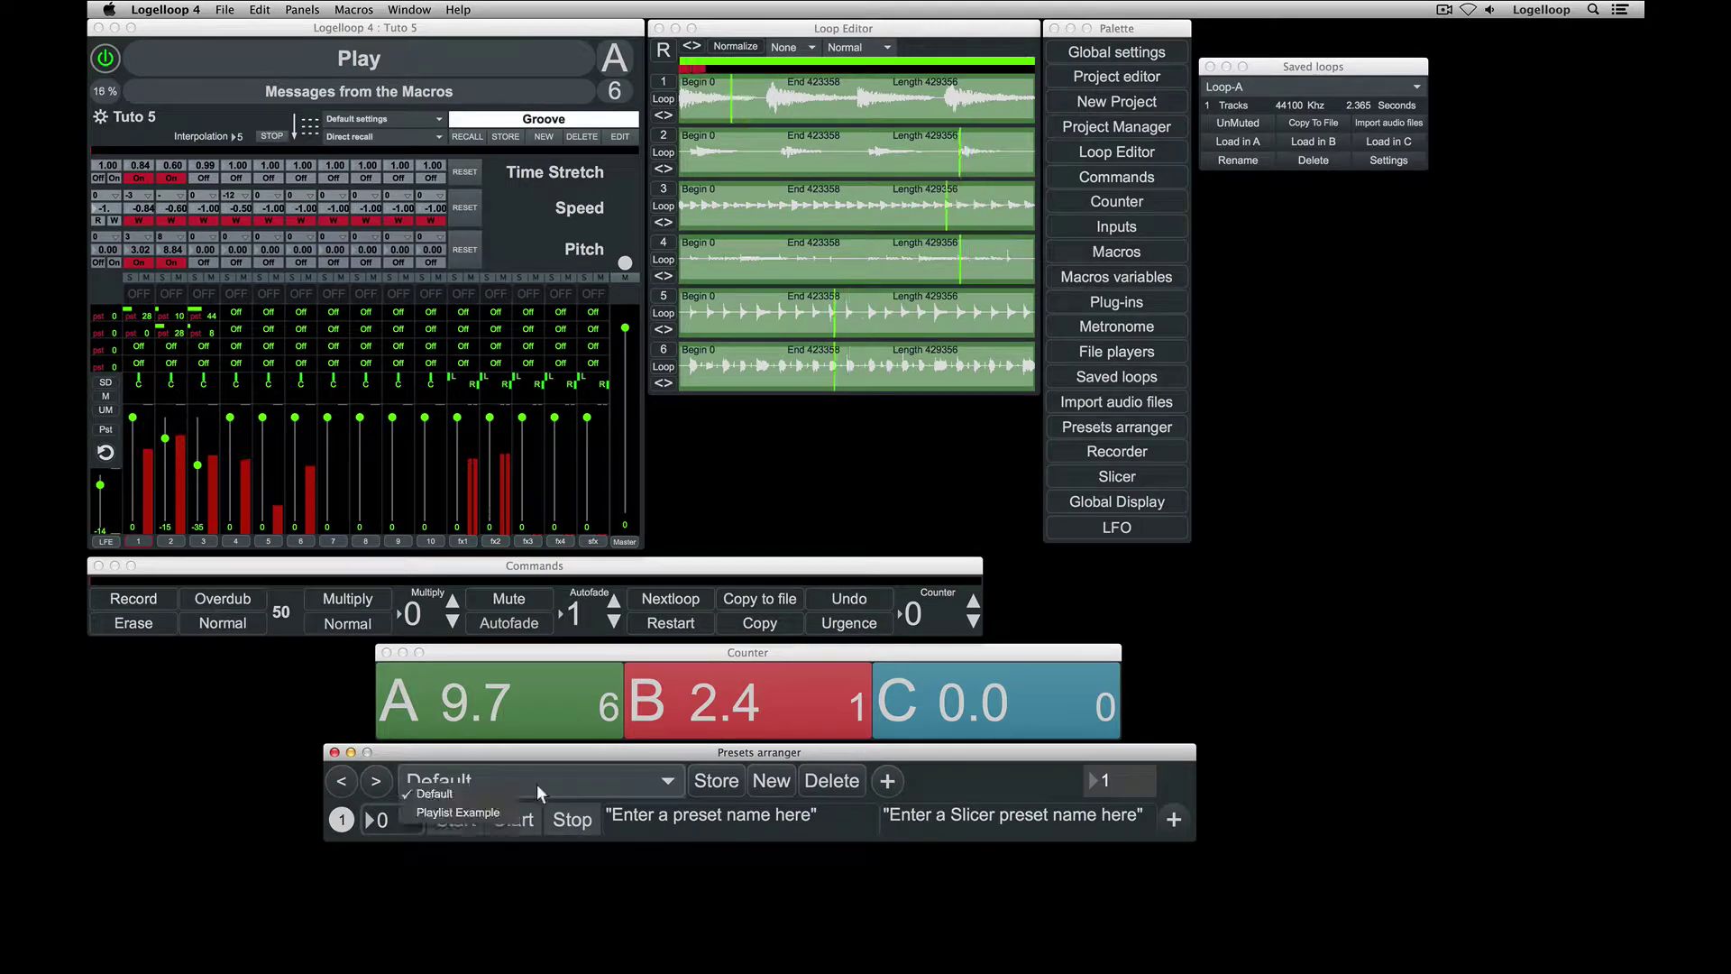
{"action": "left_click", "coordinate": [705, 792]}
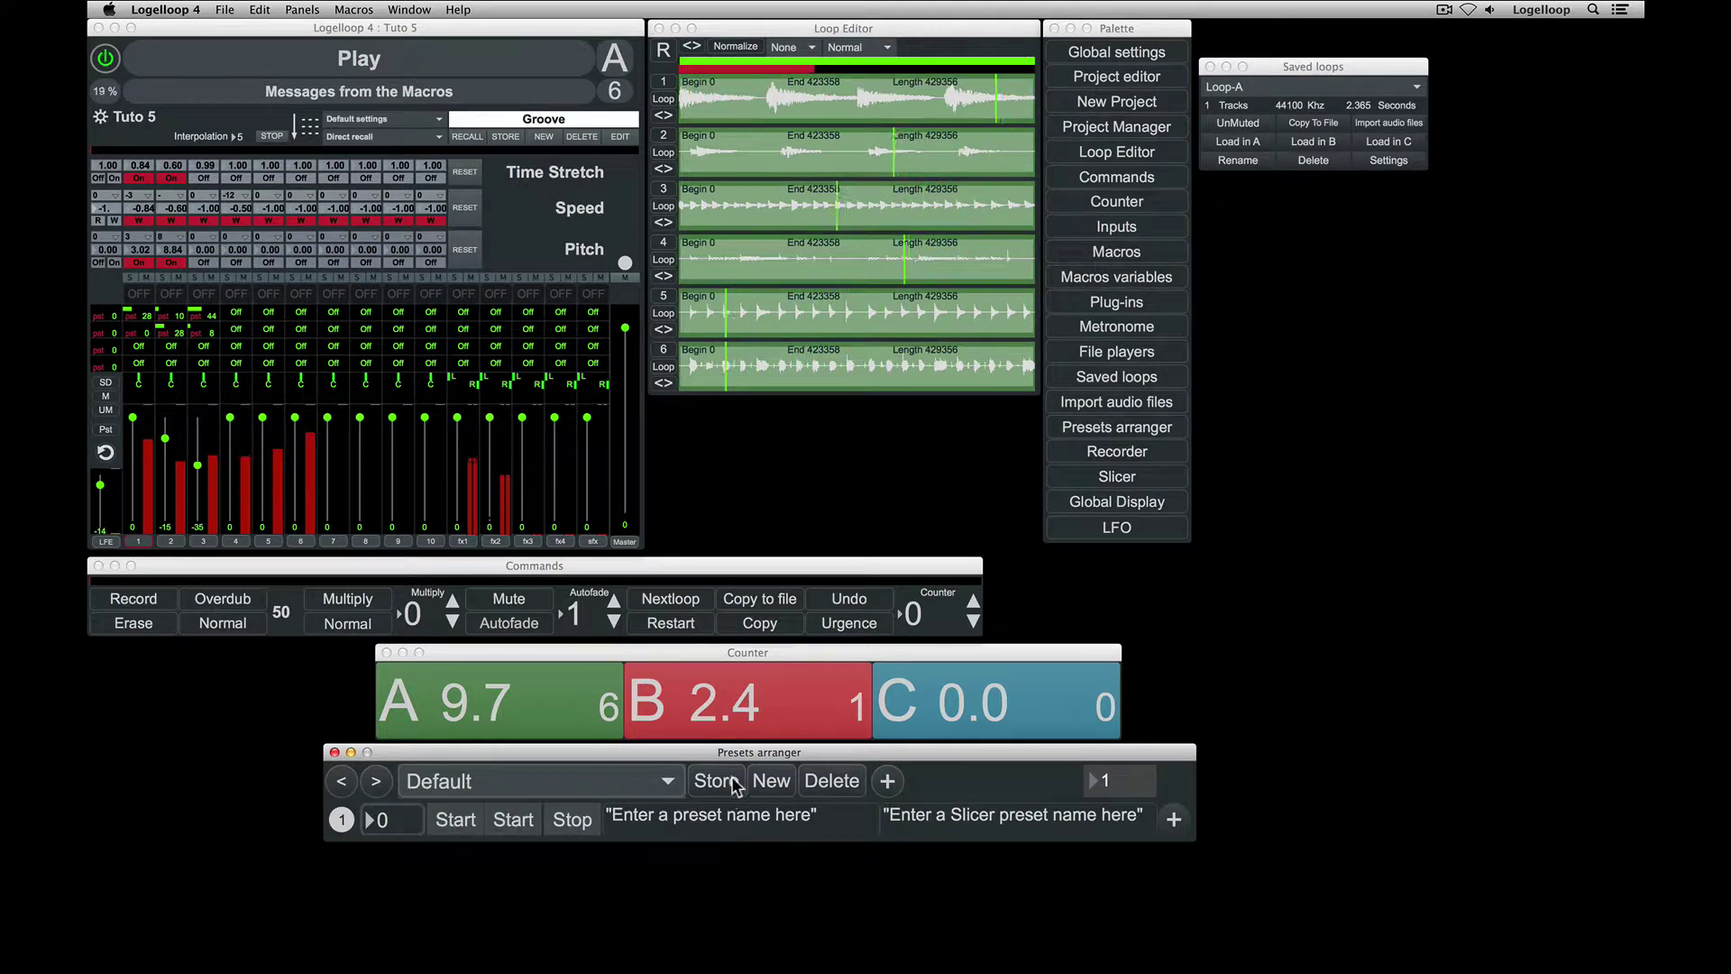
{"action": "left_click", "coordinate": [770, 782]}
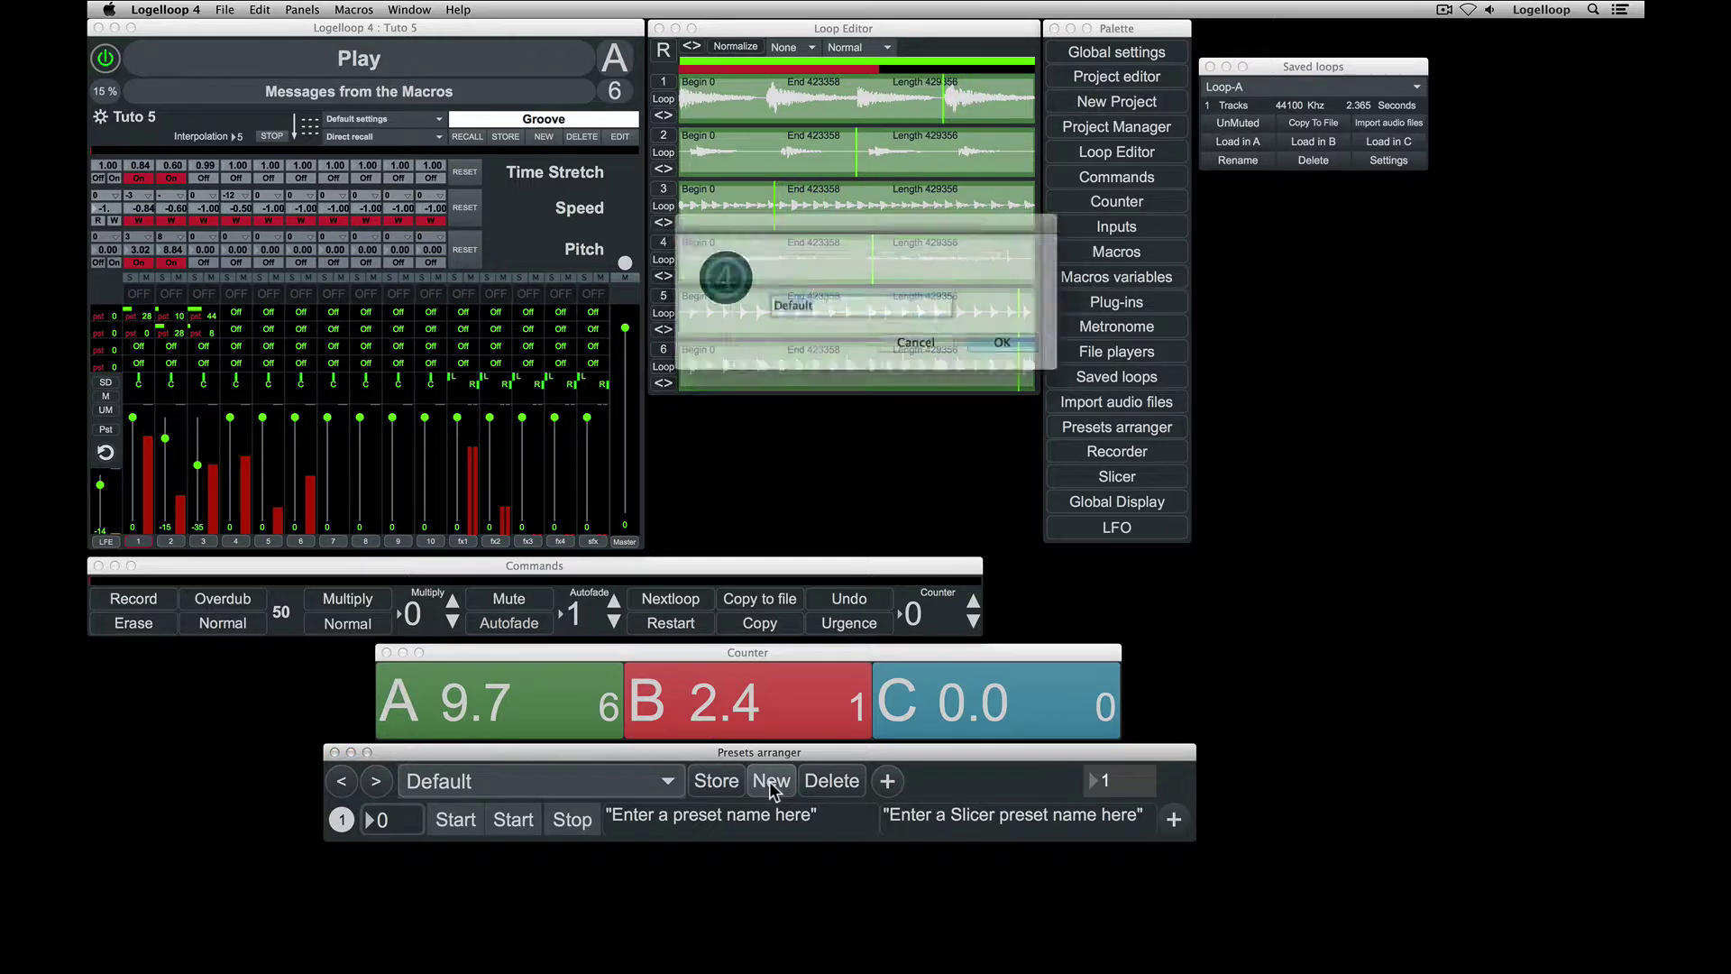
{"action": "type", "text": "Playlist 1"}
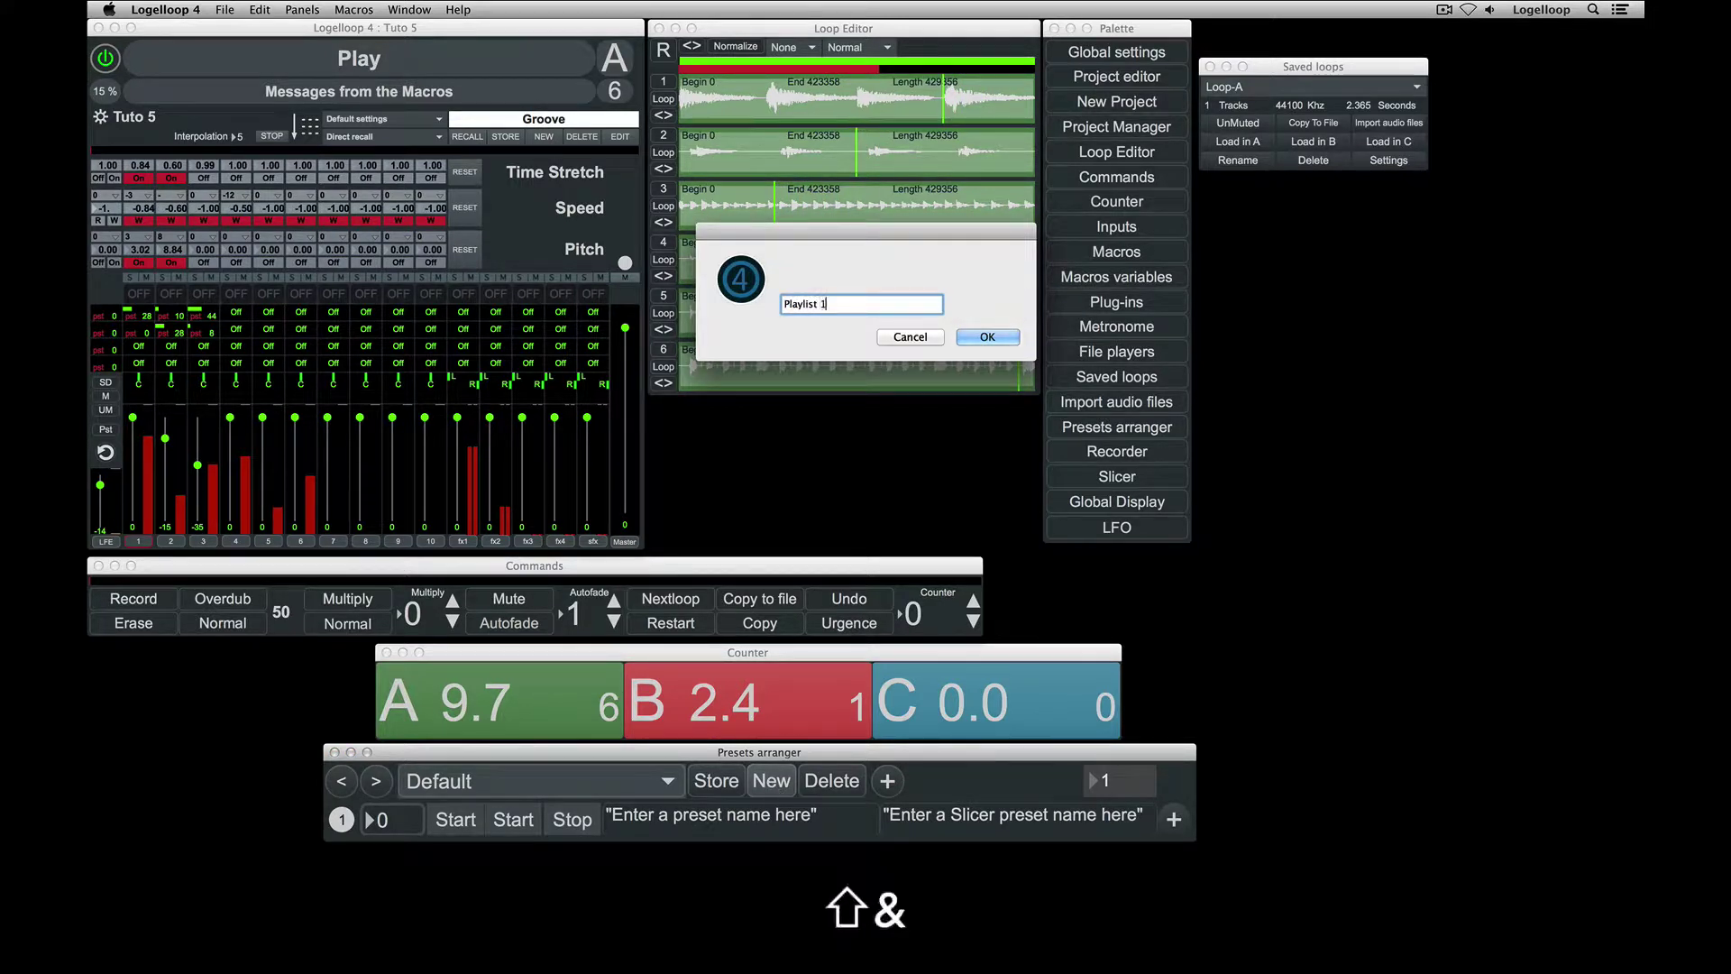
{"action": "key", "text": "shift+Return"}
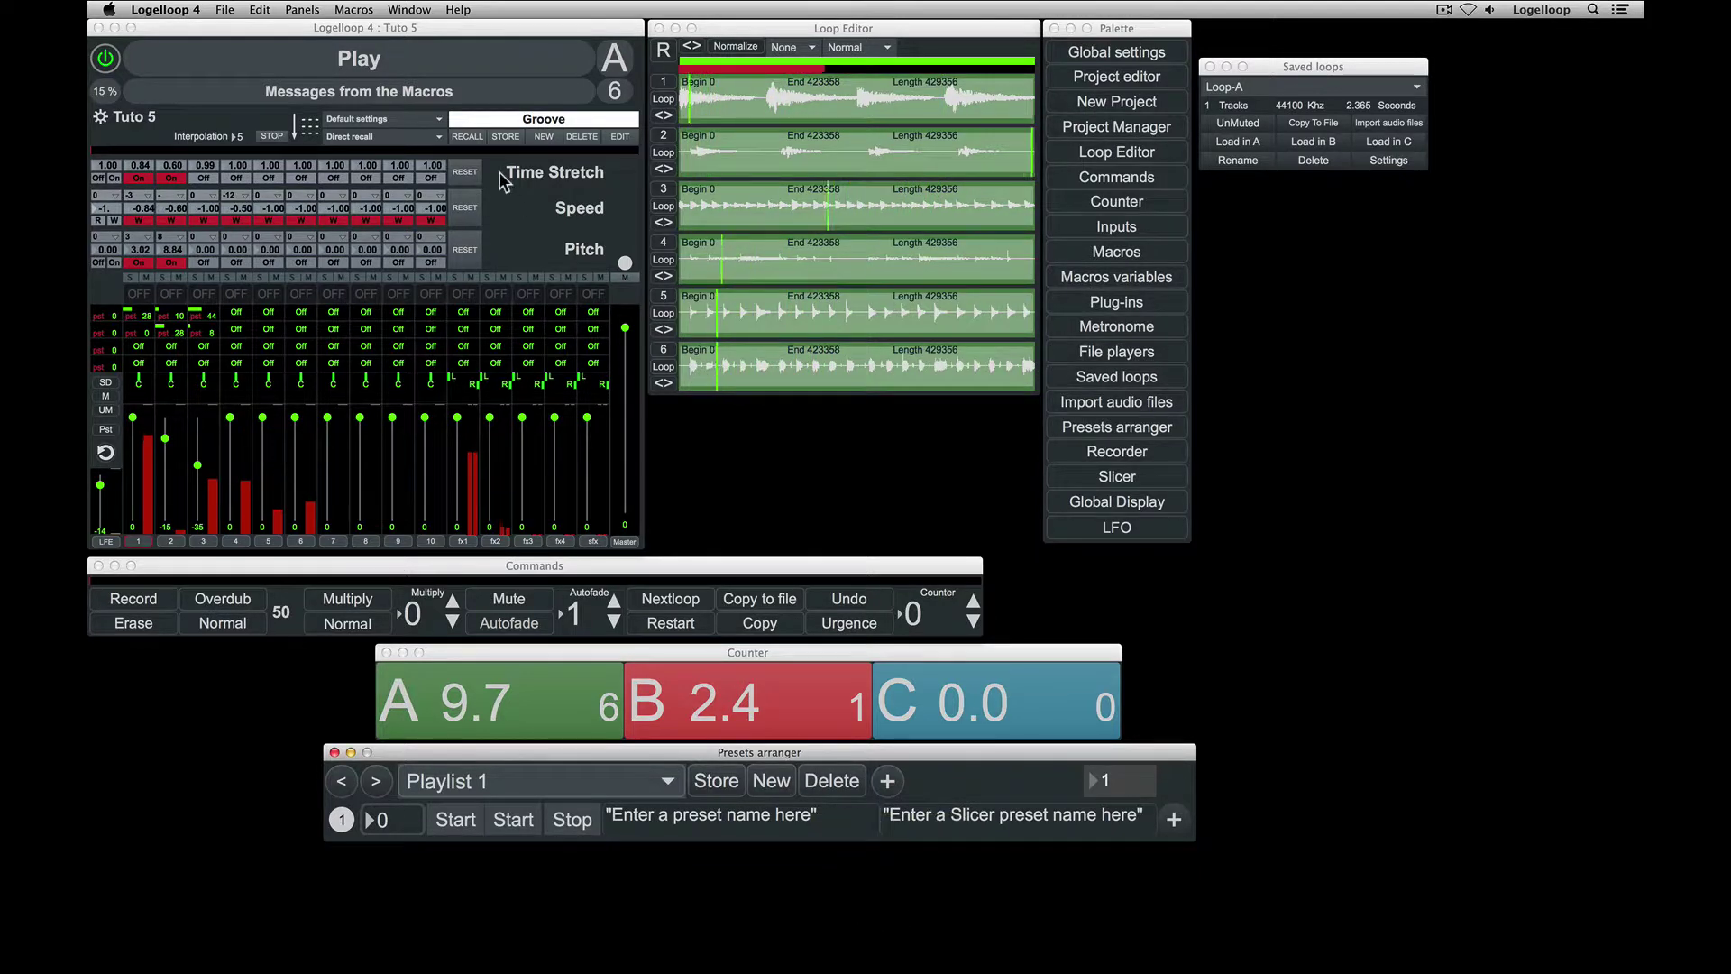
Step: Add the current preset Groove as a playlist line, recall the preset Memory 1, and add it as the following line
{"action": "left_click", "coordinate": [1172, 820]}
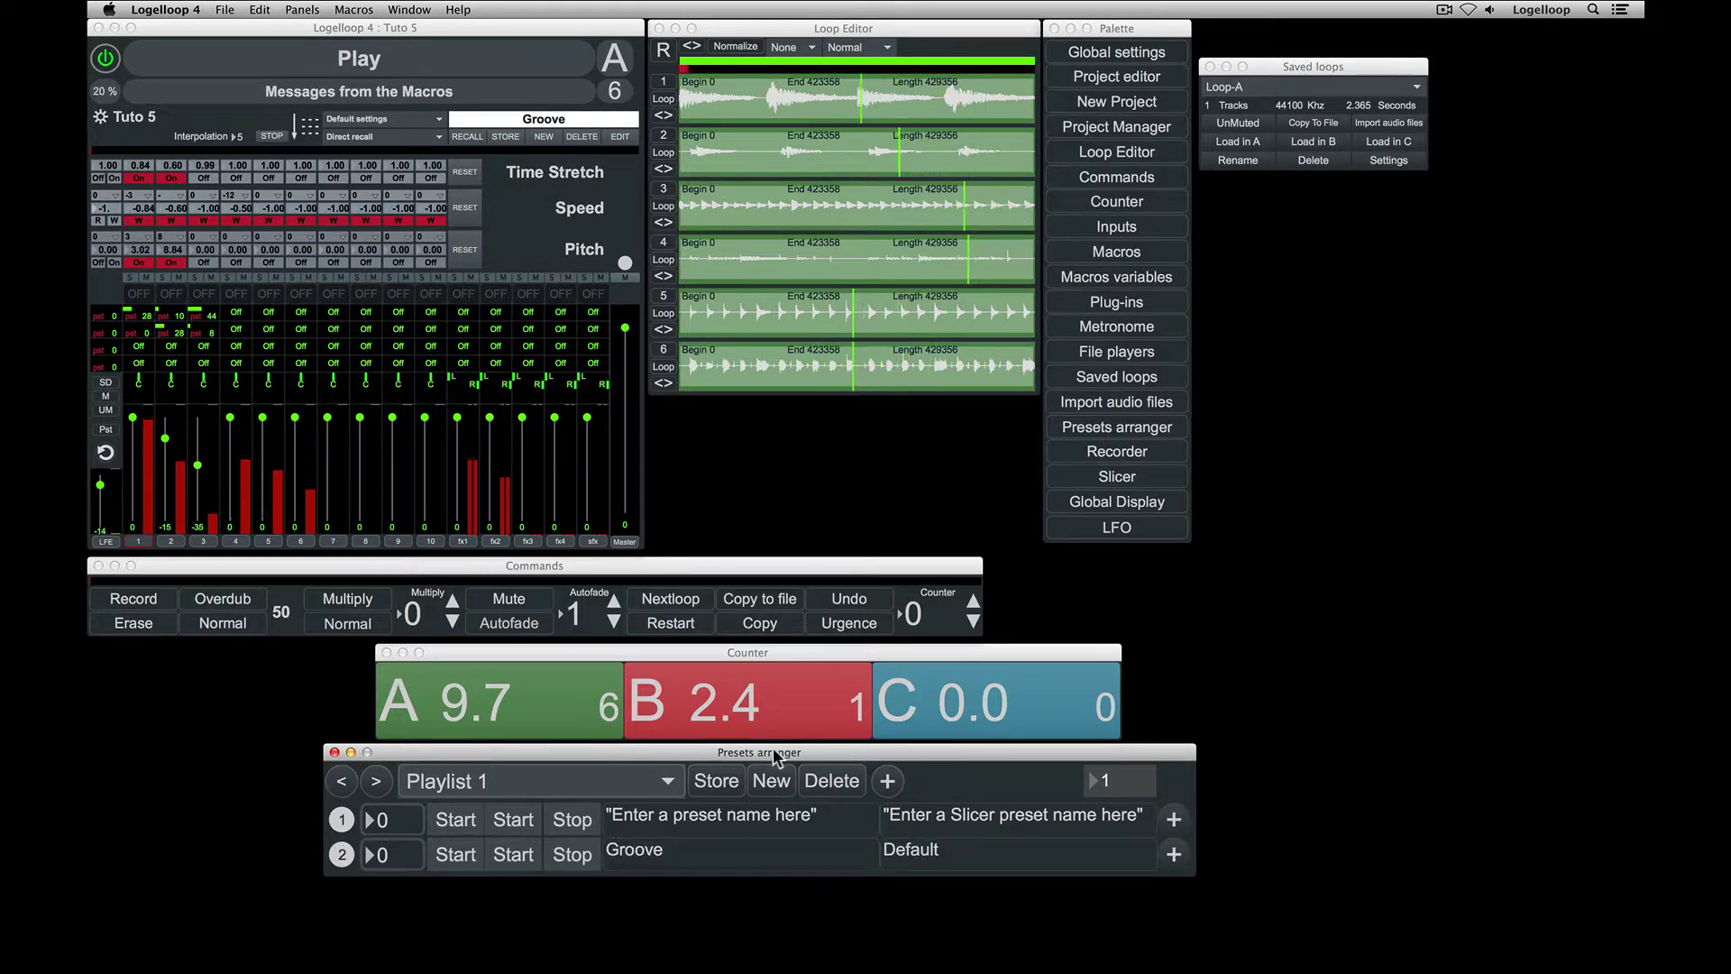
{"action": "left_click", "coordinate": [402, 122]}
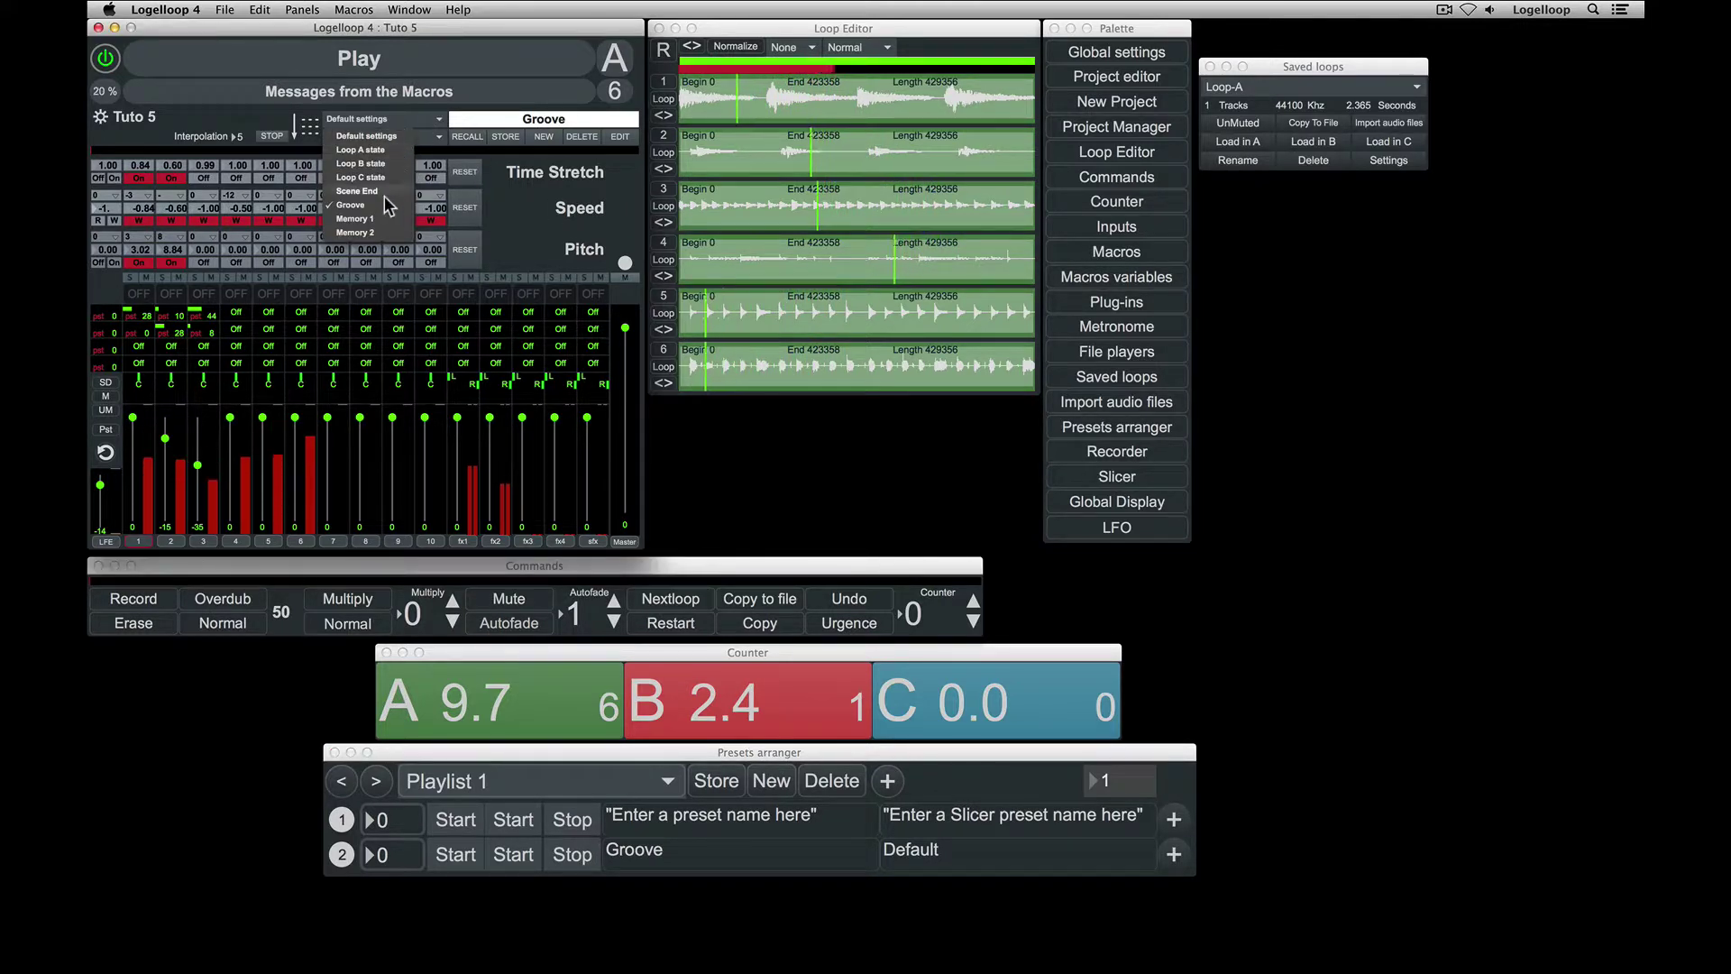
{"action": "left_click", "coordinate": [385, 219]}
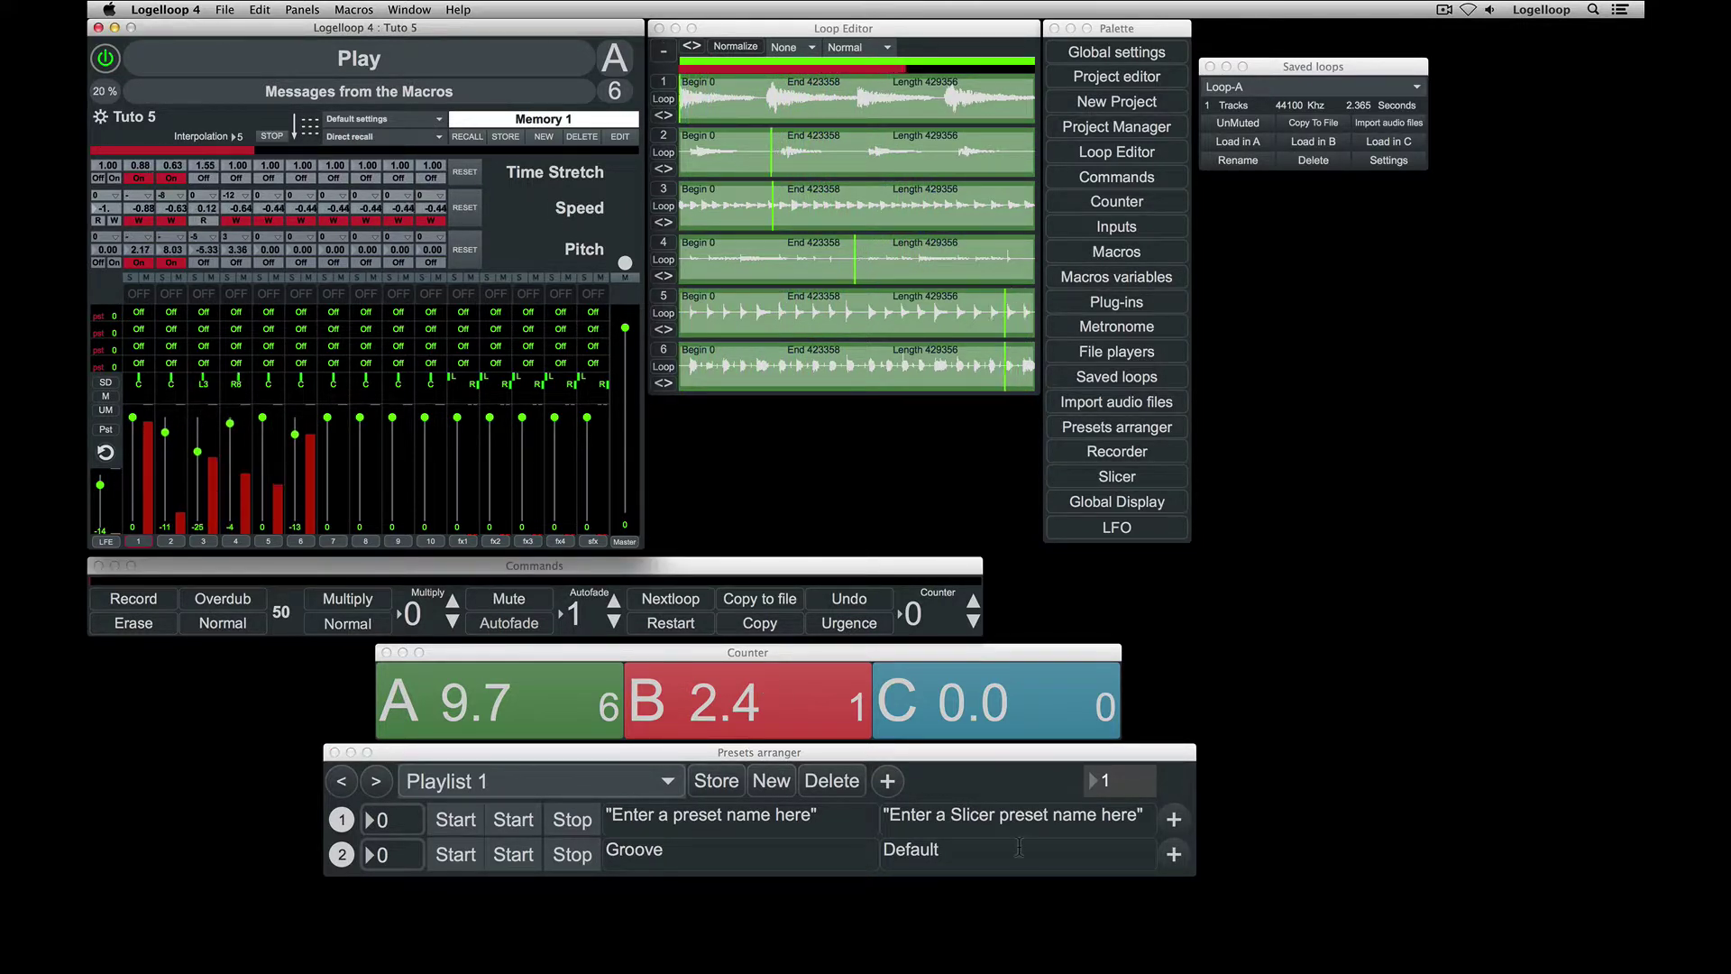
{"action": "left_click", "coordinate": [1175, 854]}
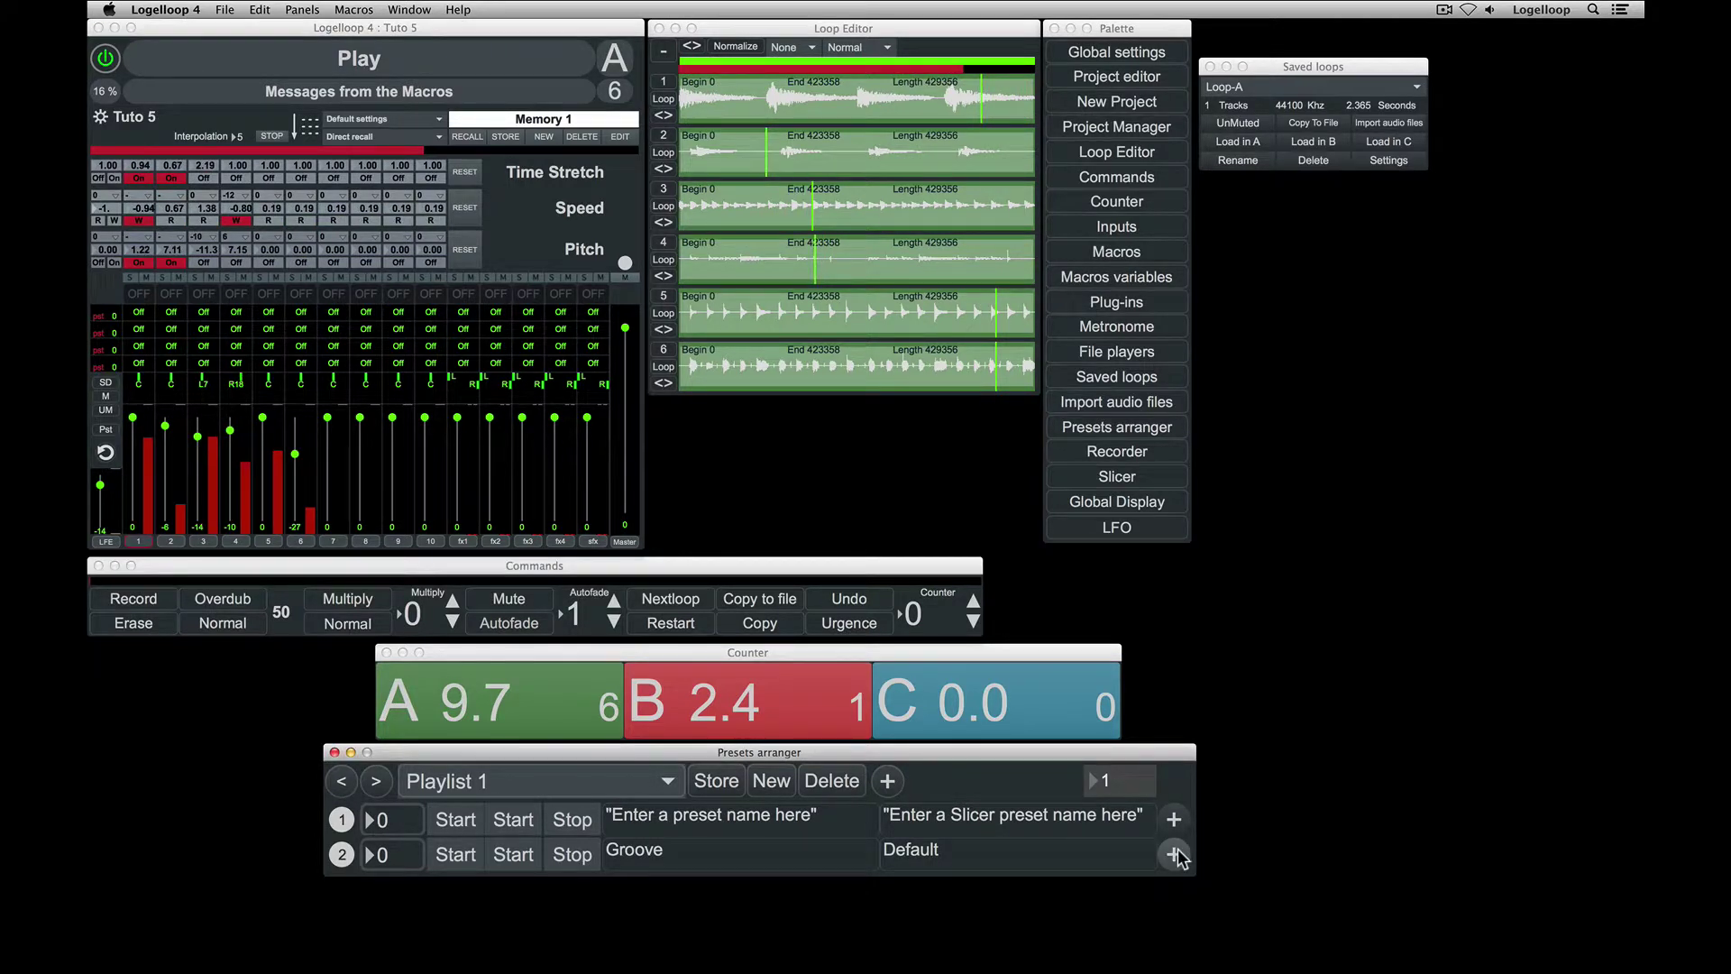
{"action": "left_click", "coordinate": [1176, 854]}
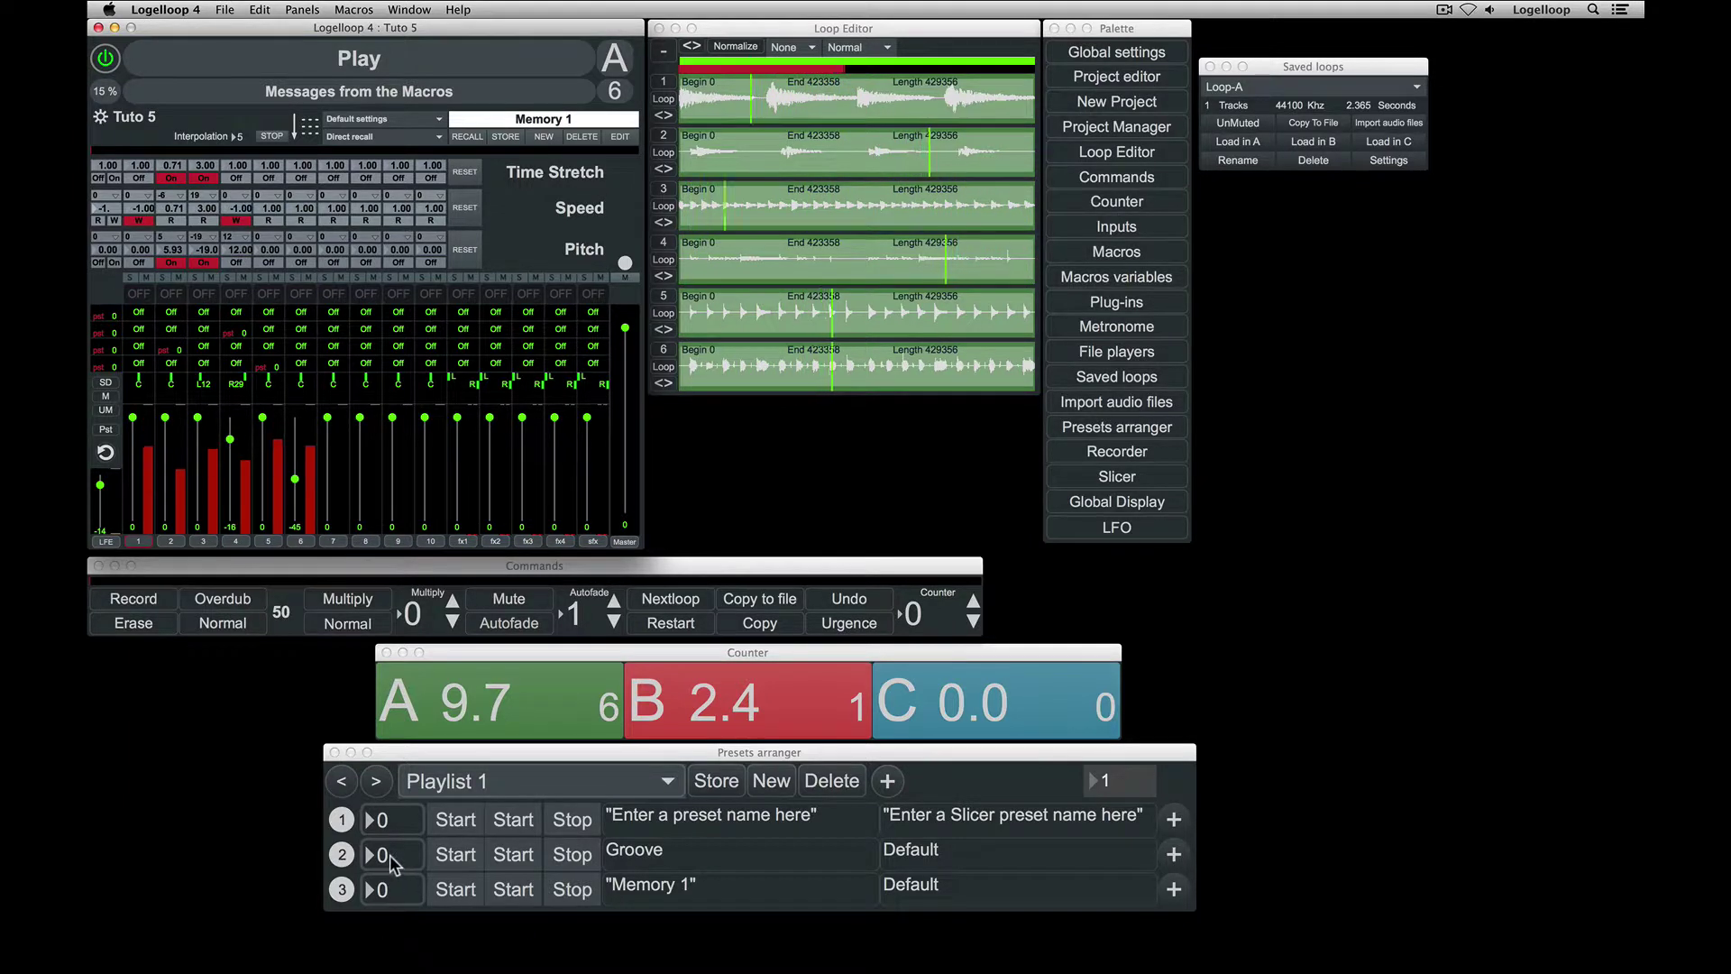
Step: Set the interpolation of playlist line 2 to 2 and line 3 to 4, and step forward to Memory 1 and back to Groove
{"action": "left_click_drag", "start_coordinate": [393, 861], "coordinate": [394, 882]}
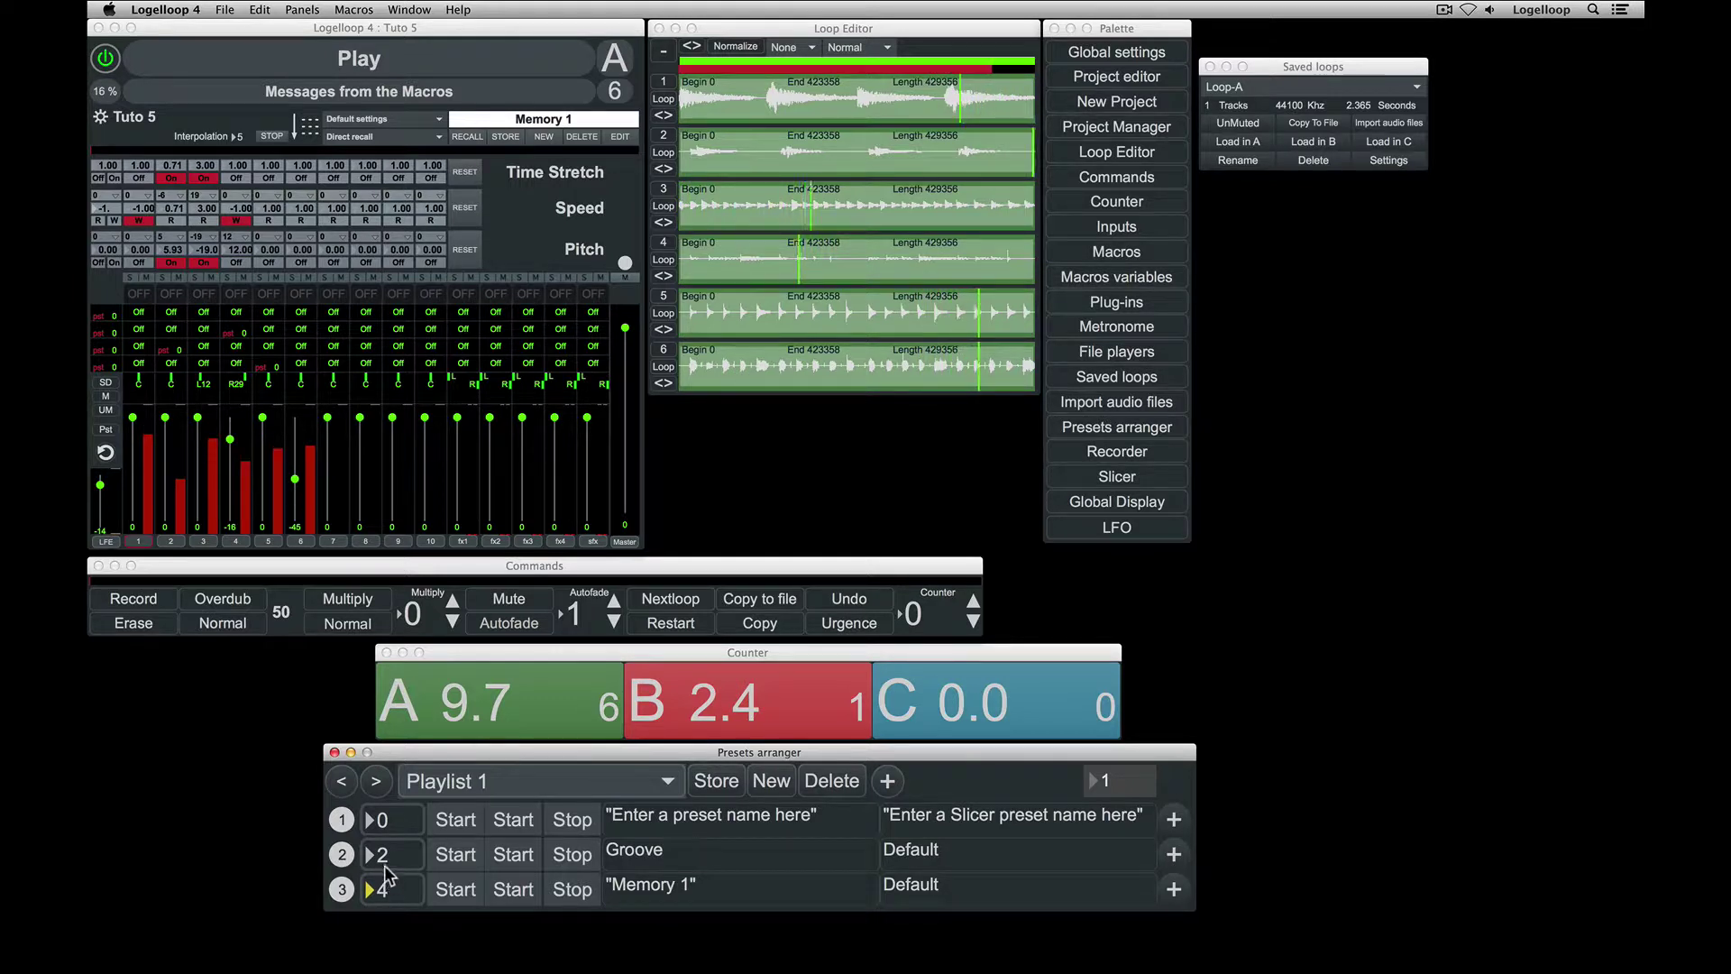
{"action": "left_click", "coordinate": [377, 781]}
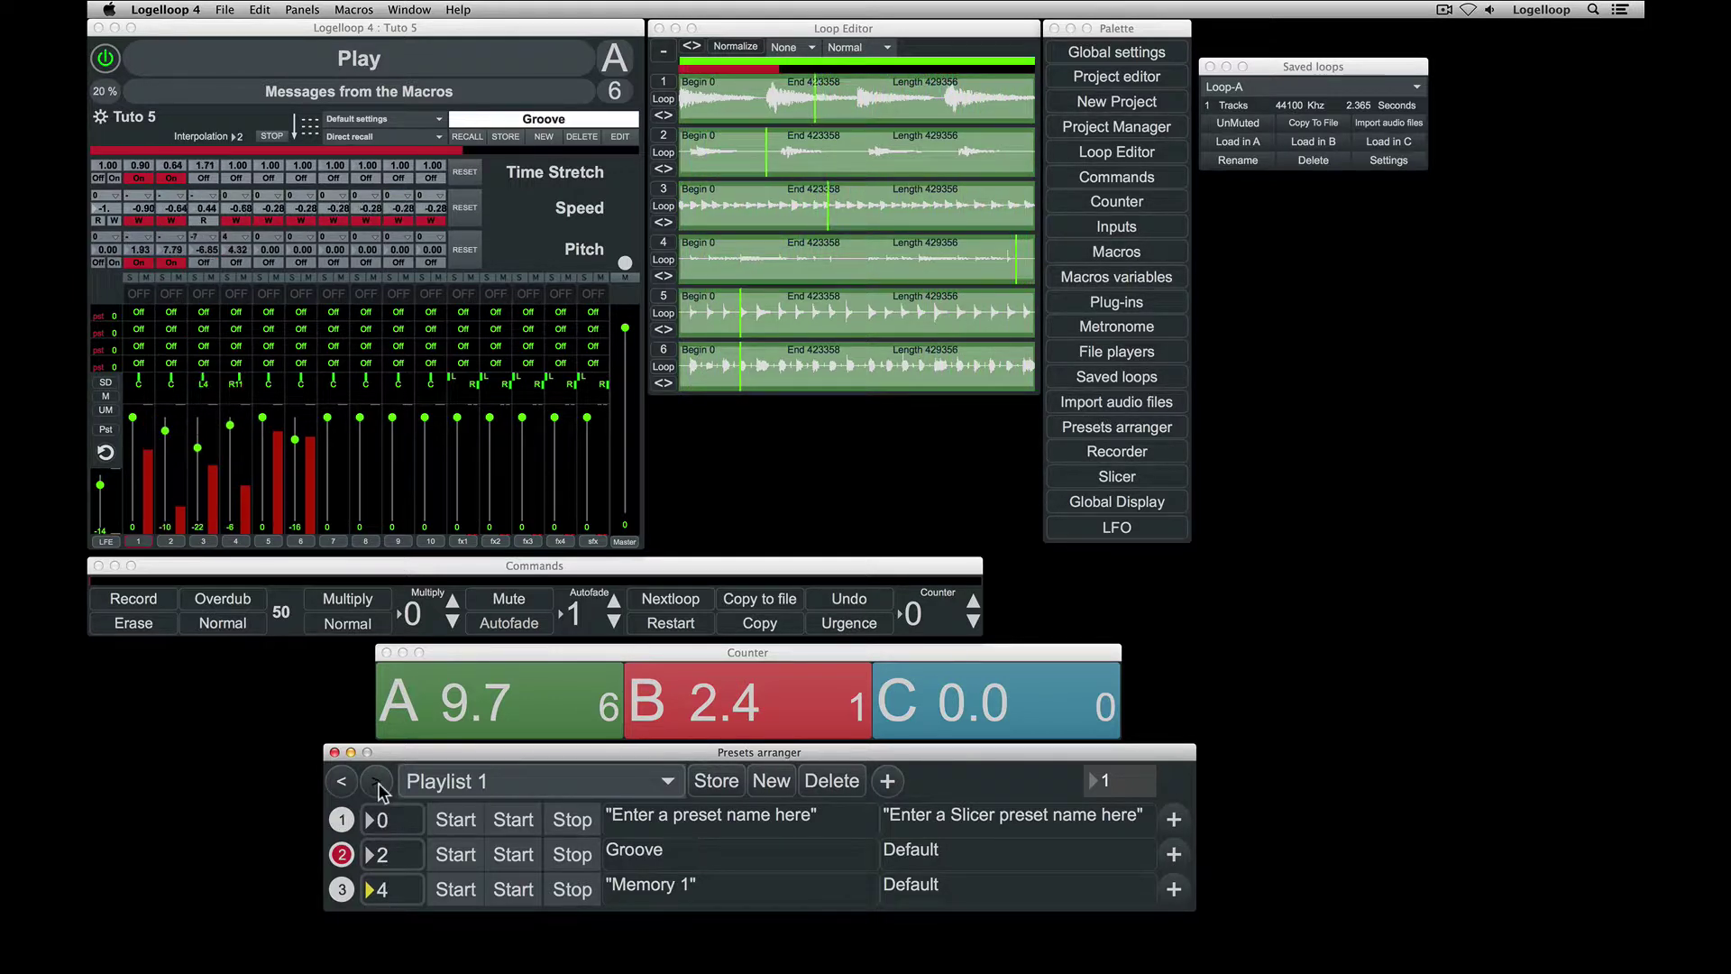
{"action": "left_click", "coordinate": [377, 782]}
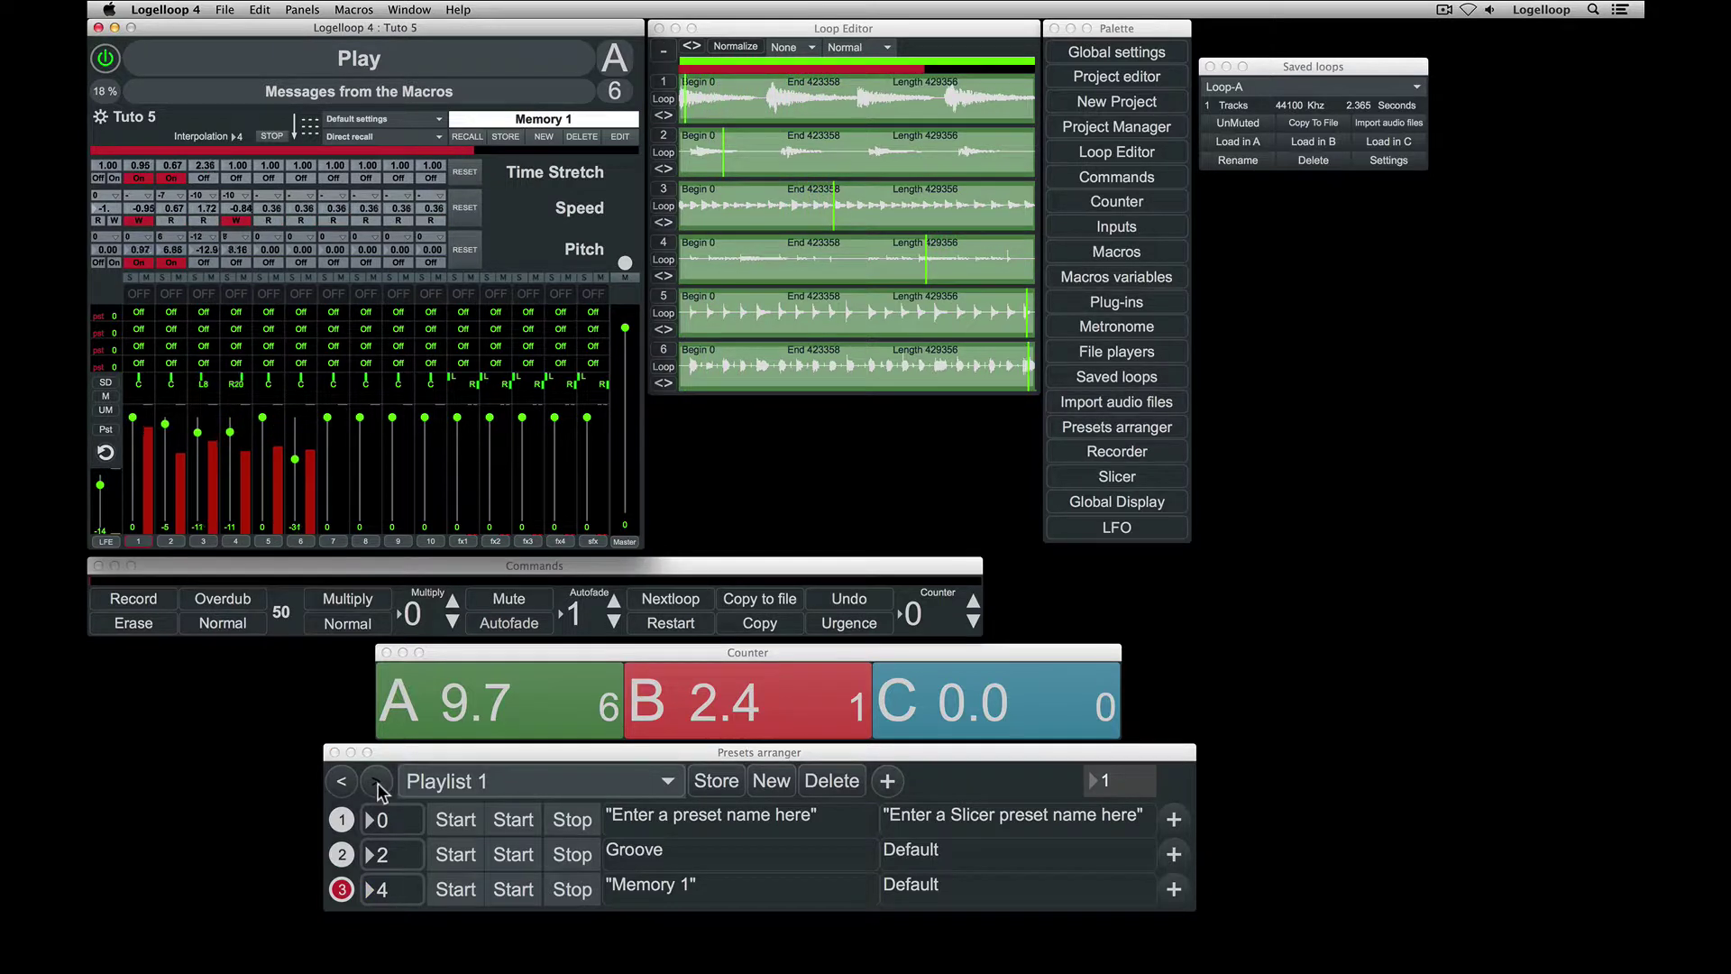
{"action": "left_click", "coordinate": [343, 785]}
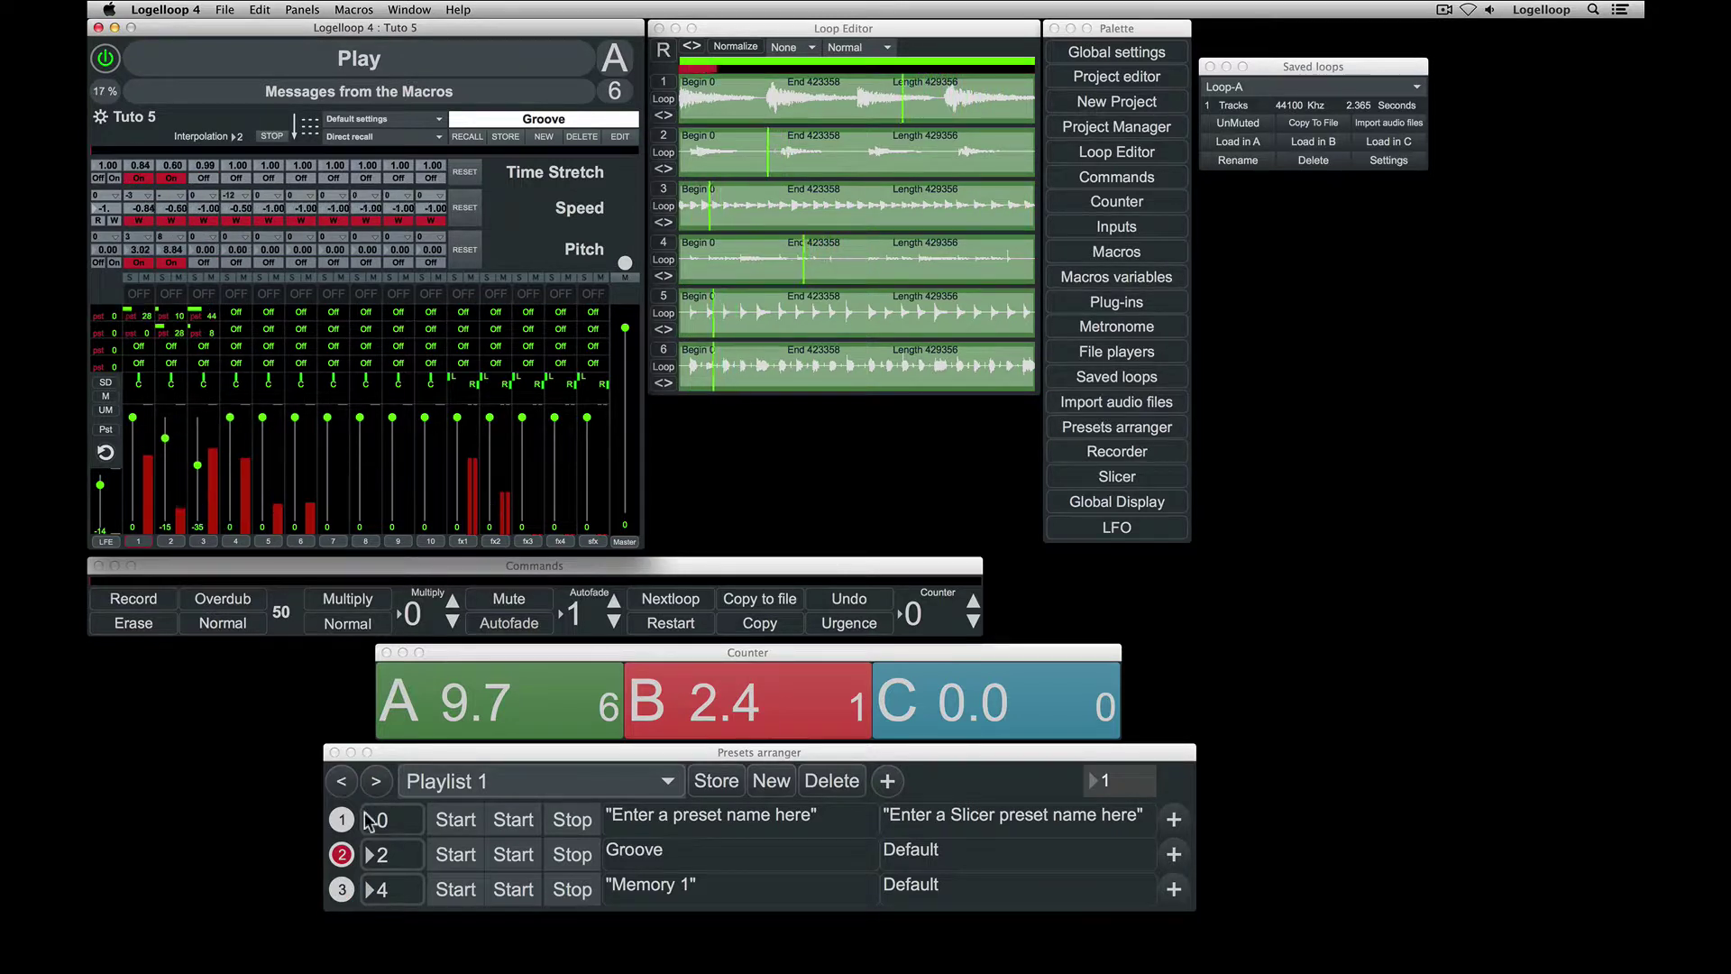
Step: Examine line 2's start and stop choices, the stored playlists and the line removal option, and close the Presets arranger
{"action": "left_click", "coordinate": [469, 859]}
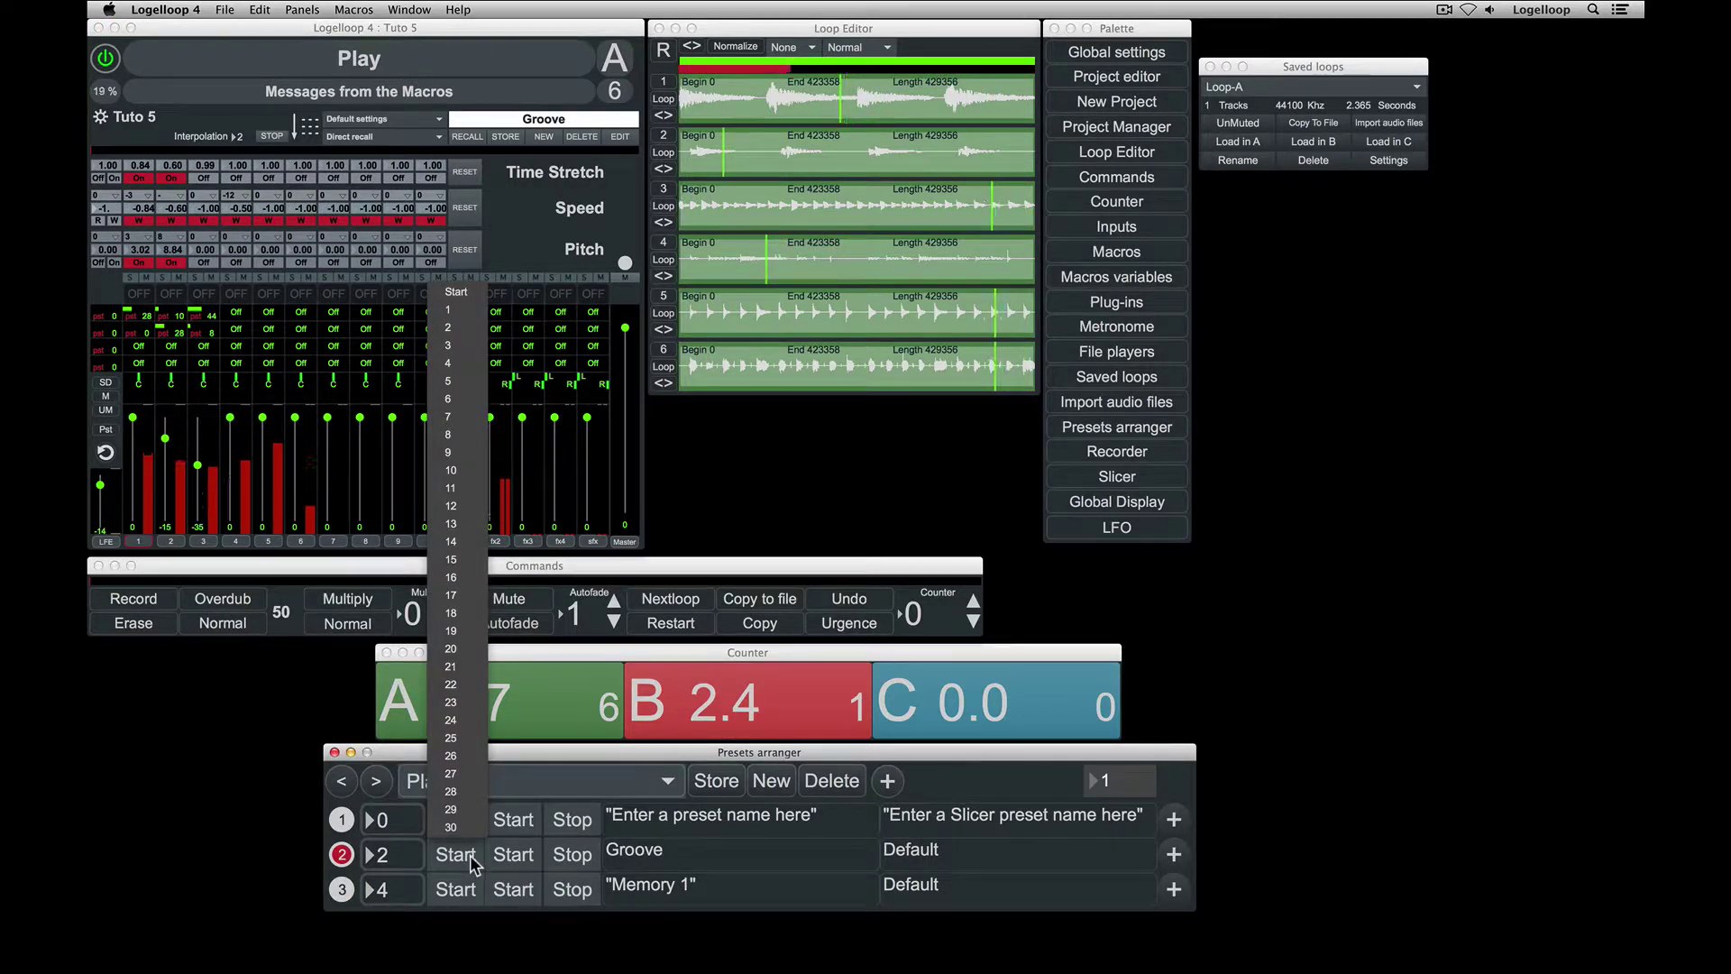
{"action": "left_click", "coordinate": [566, 864]}
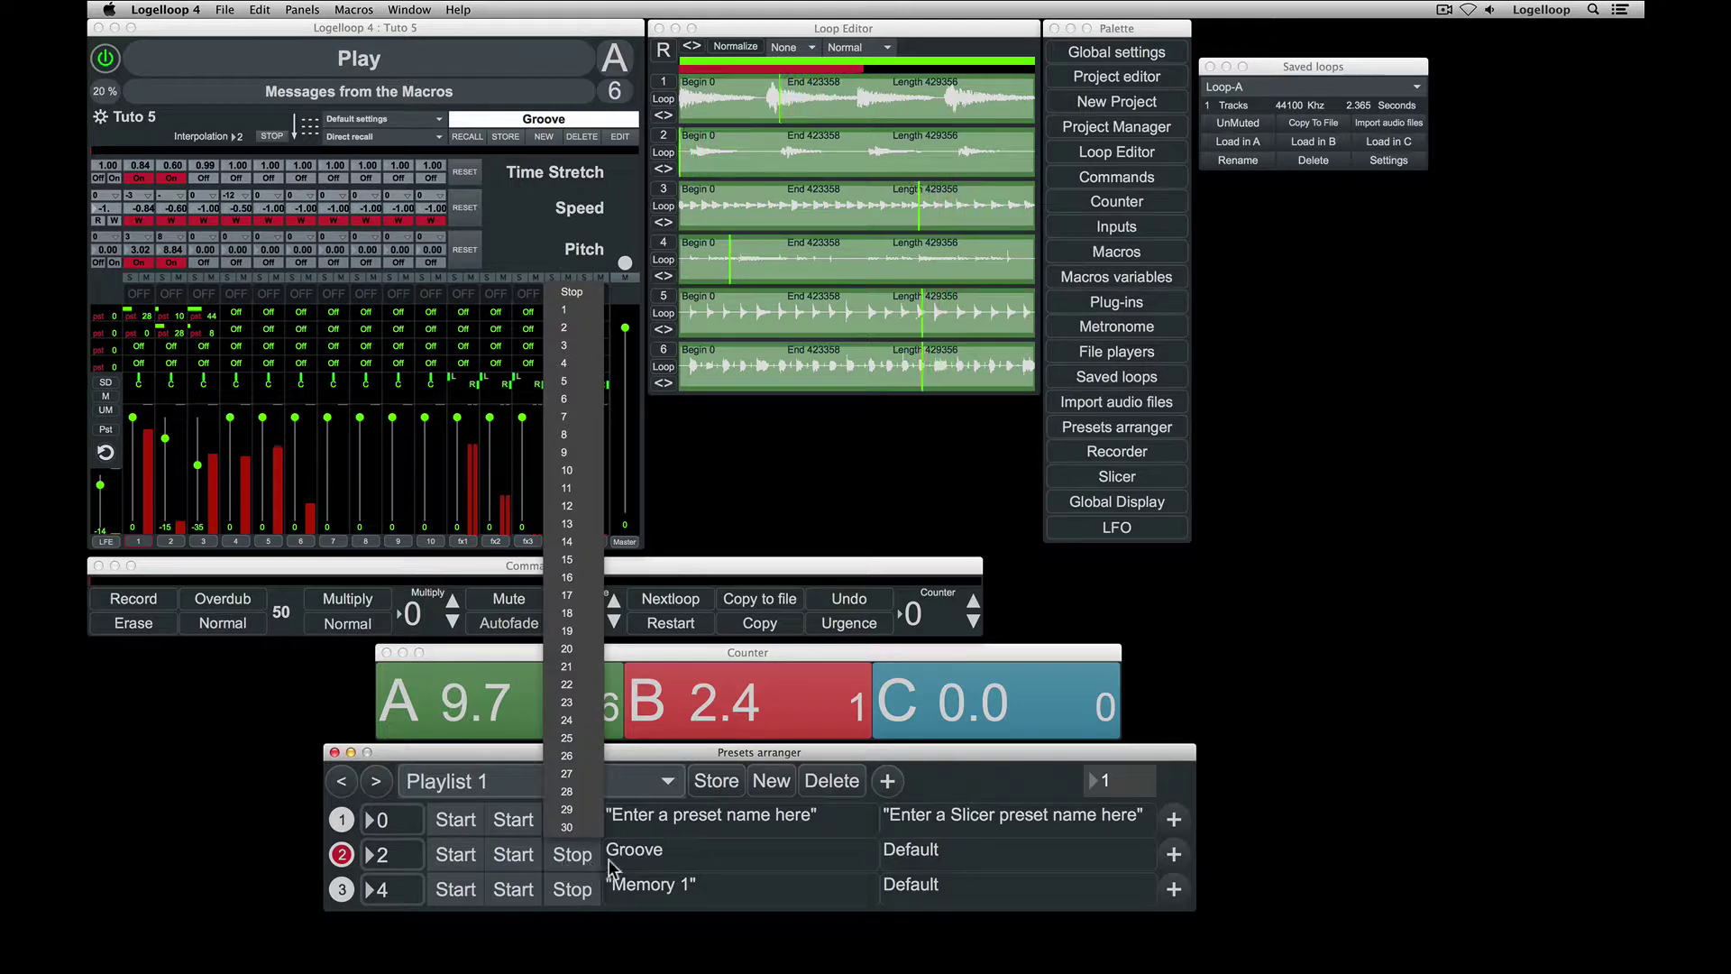
{"action": "left_click", "coordinate": [962, 849]}
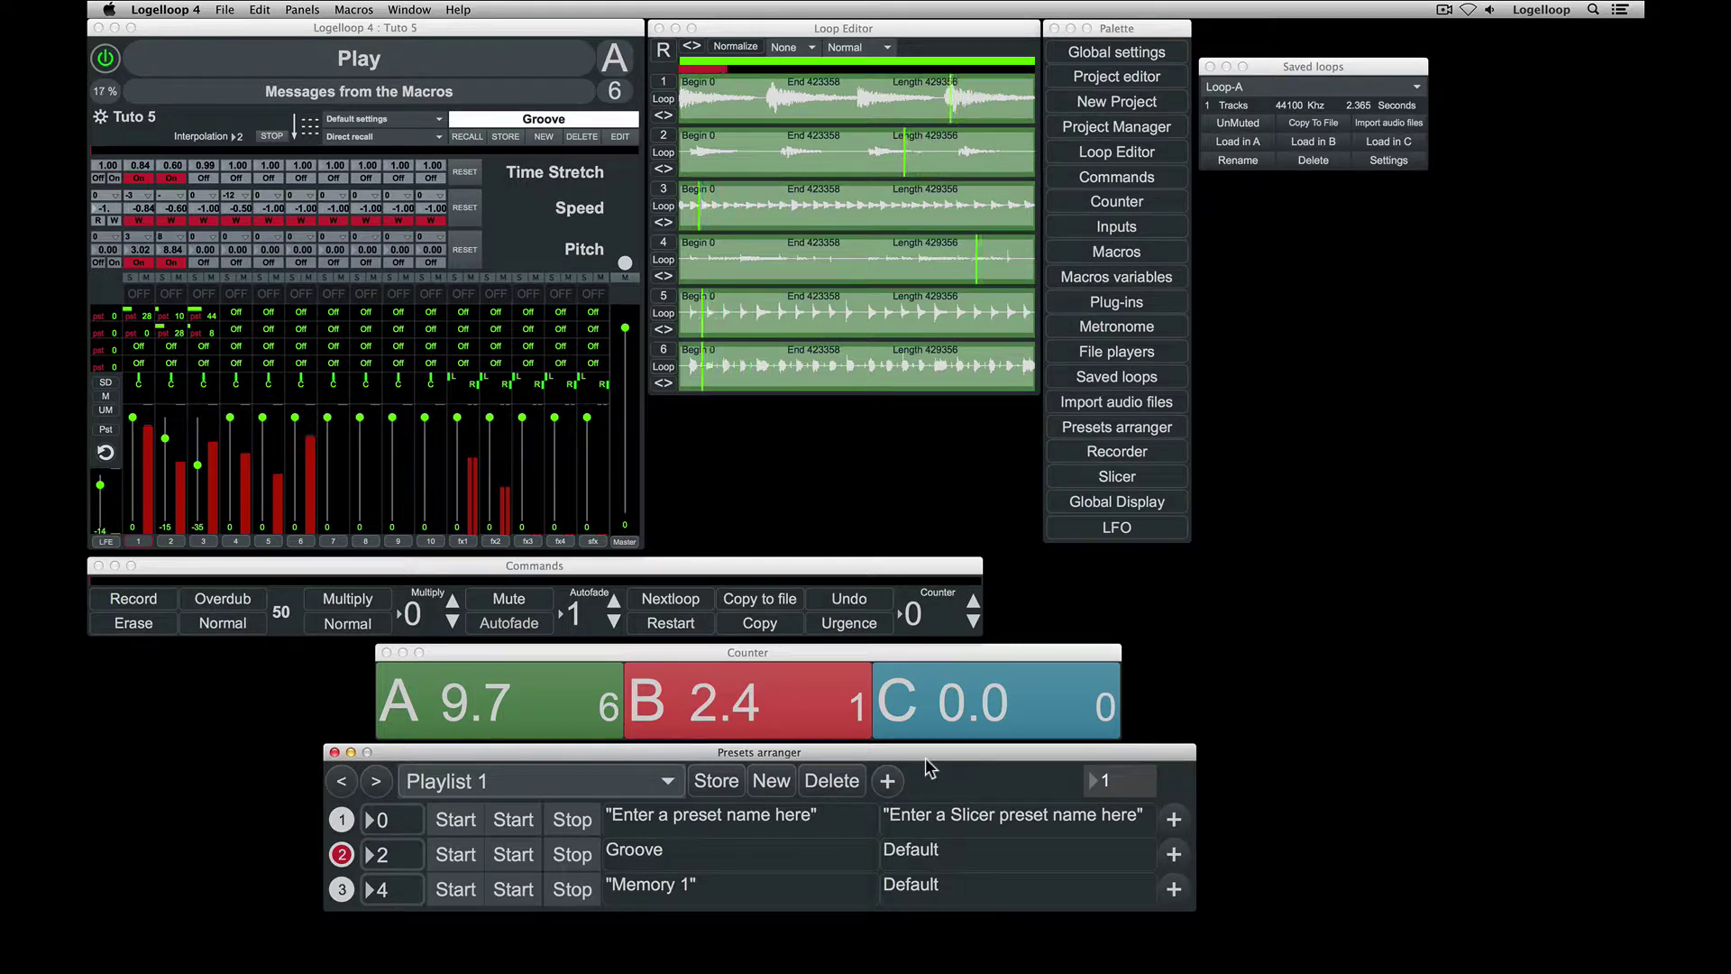
{"action": "left_click", "coordinate": [667, 781]}
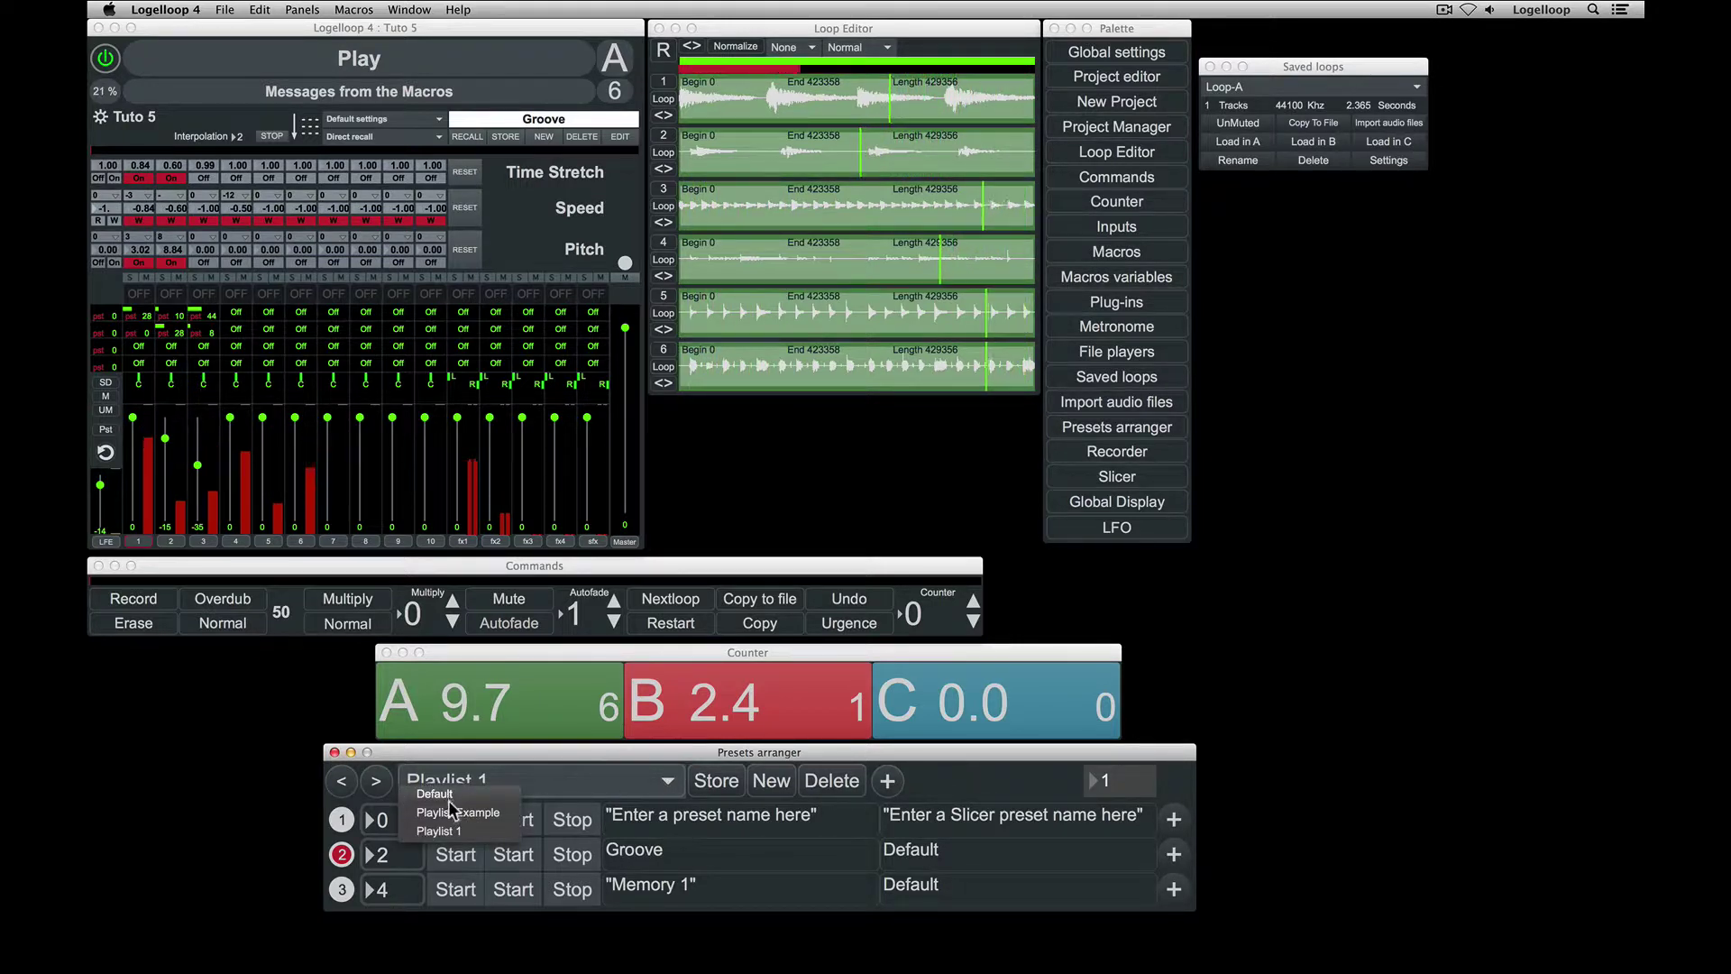
{"action": "left_click", "coordinate": [760, 750]}
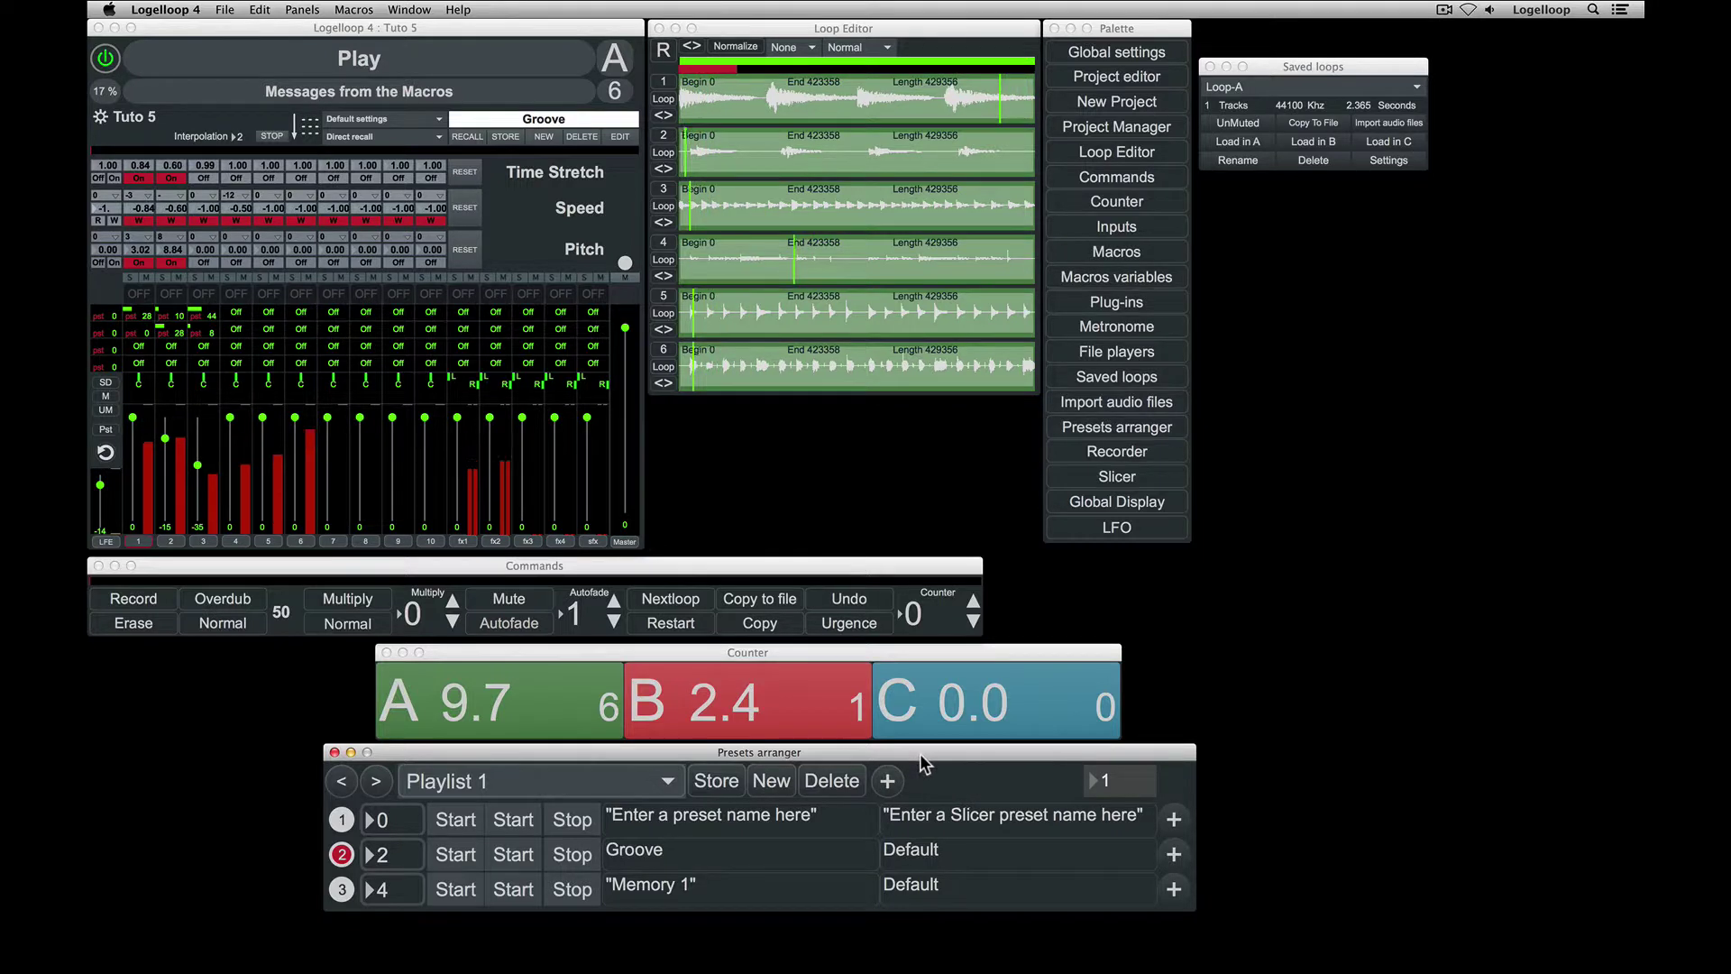
{"action": "key", "text": "alt"}
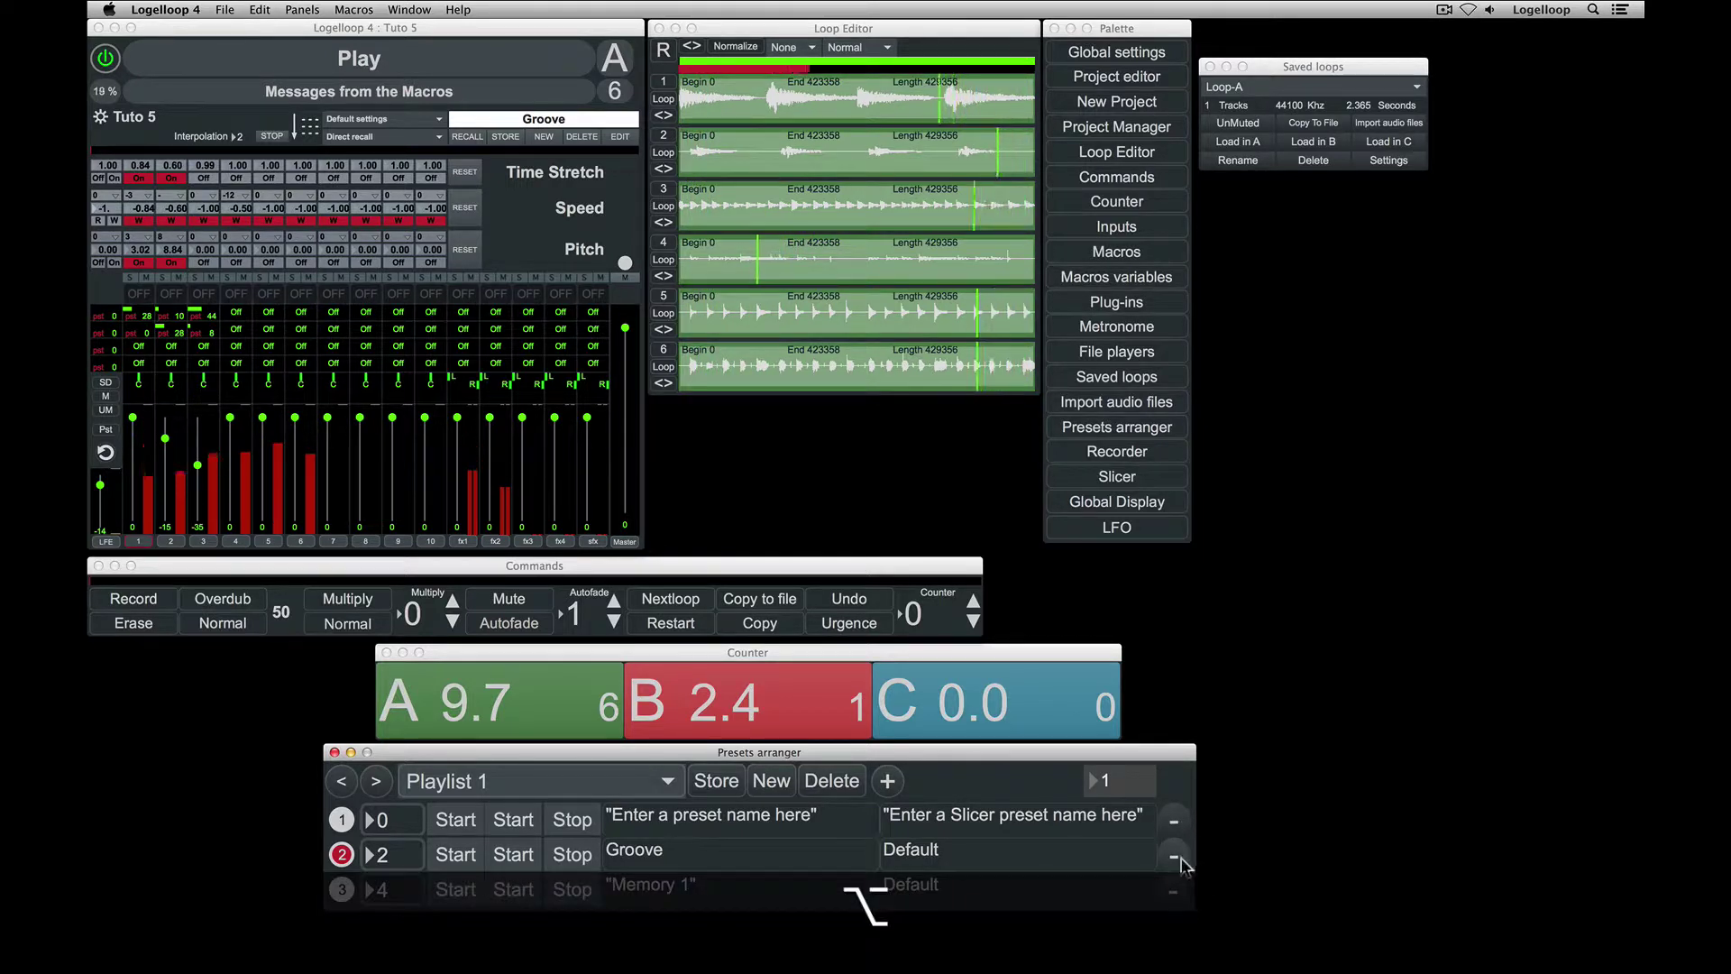
{"action": "key", "text": "alt"}
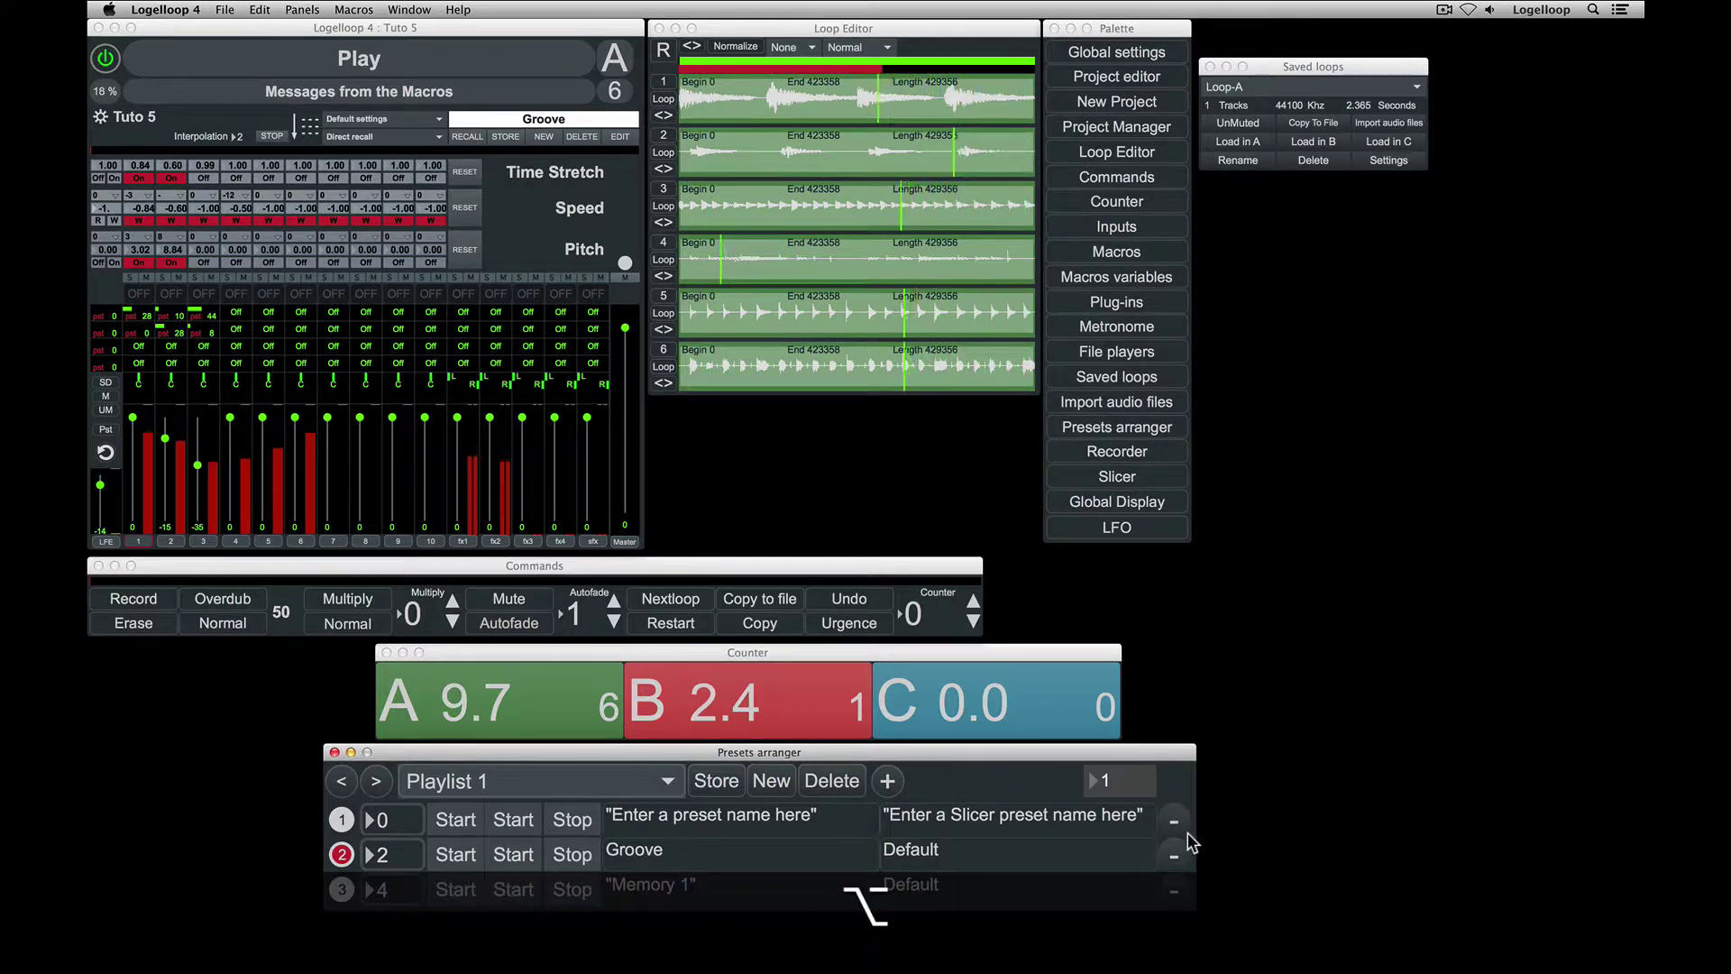
{"action": "left_click", "coordinate": [335, 752]}
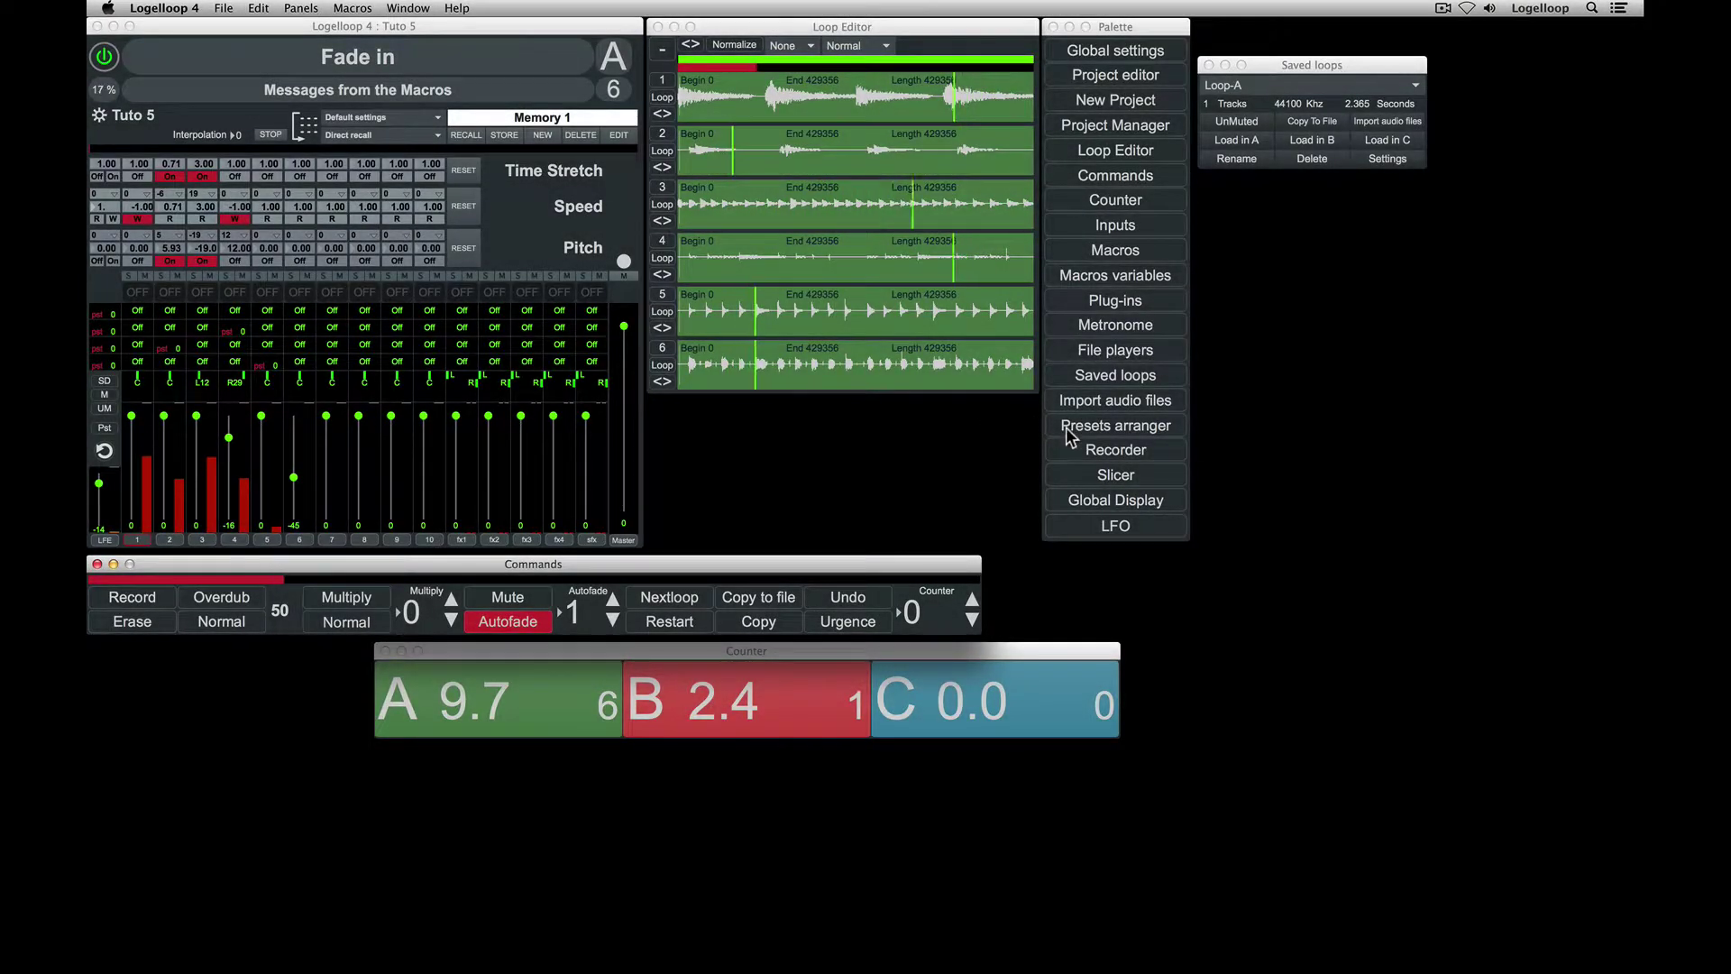
Step: Open the Slicer and restrict tracks 1 to 6 in the Loop Editor to short loop sections with lengths of about 17,800 to 55,300
{"action": "left_click", "coordinate": [1113, 472]}
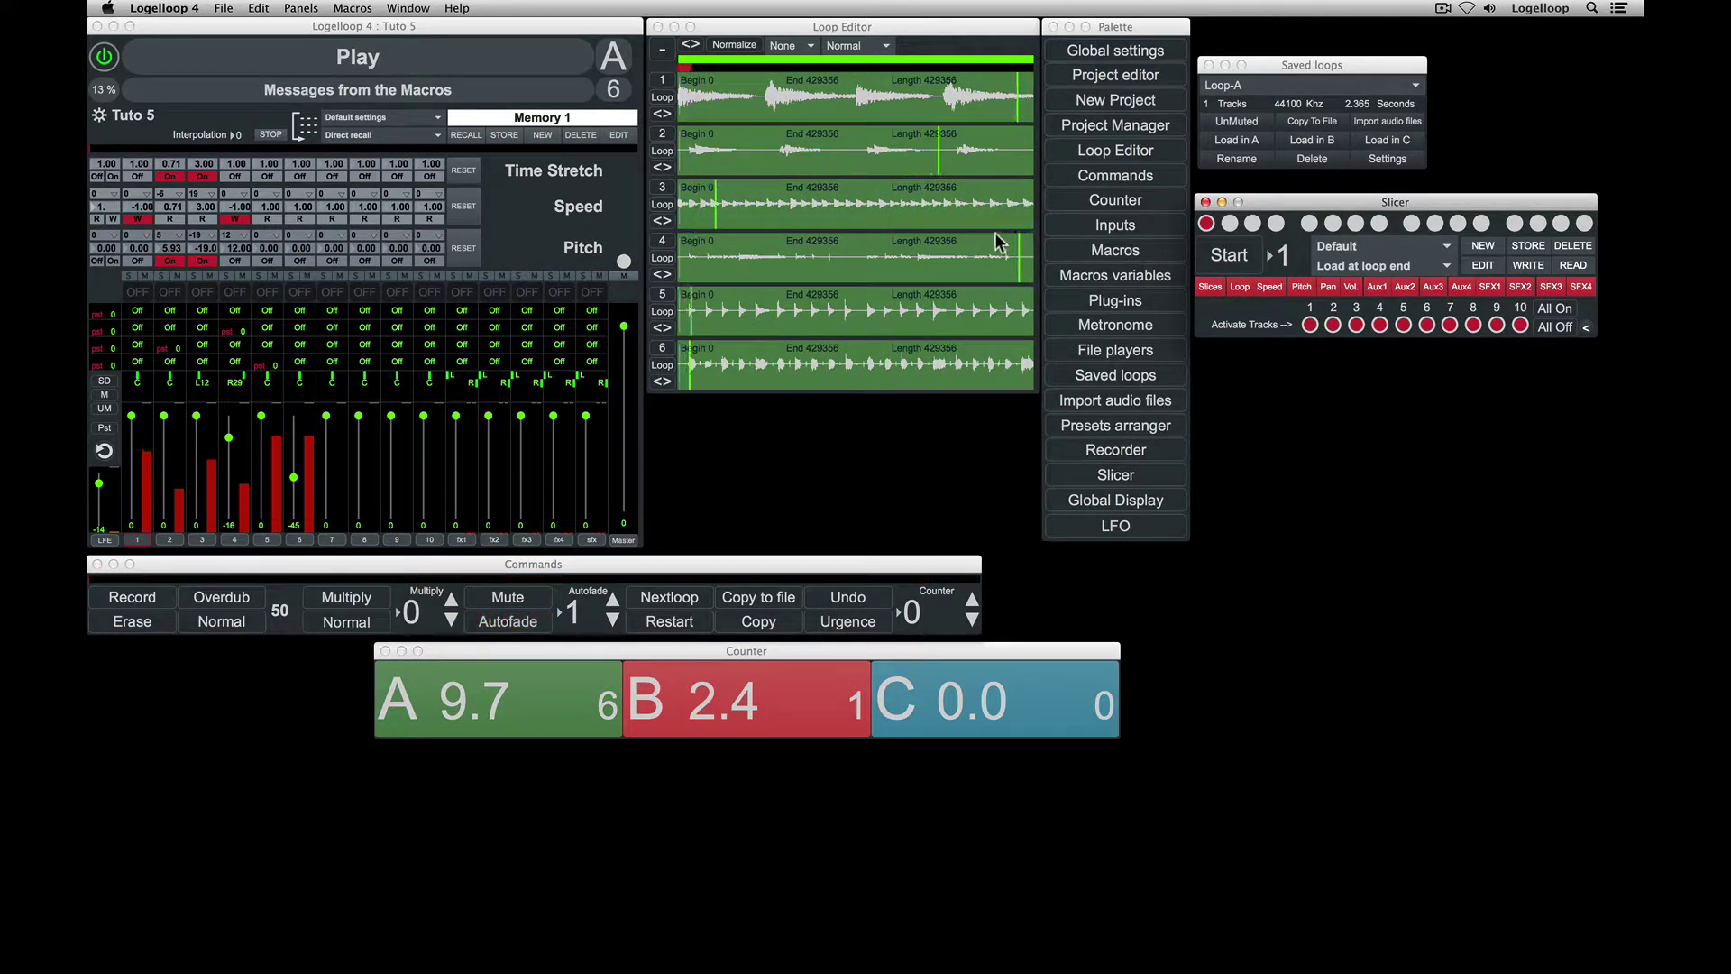
{"action": "left_click_drag", "start_coordinate": [684, 91], "coordinate": [814, 153]}
{"action": "left_click_drag", "start_coordinate": [753, 202], "coordinate": [767, 207]}
{"action": "left_click_drag", "start_coordinate": [792, 311], "coordinate": [822, 311]}
{"action": "left_click_drag", "start_coordinate": [797, 369], "coordinate": [815, 353]}
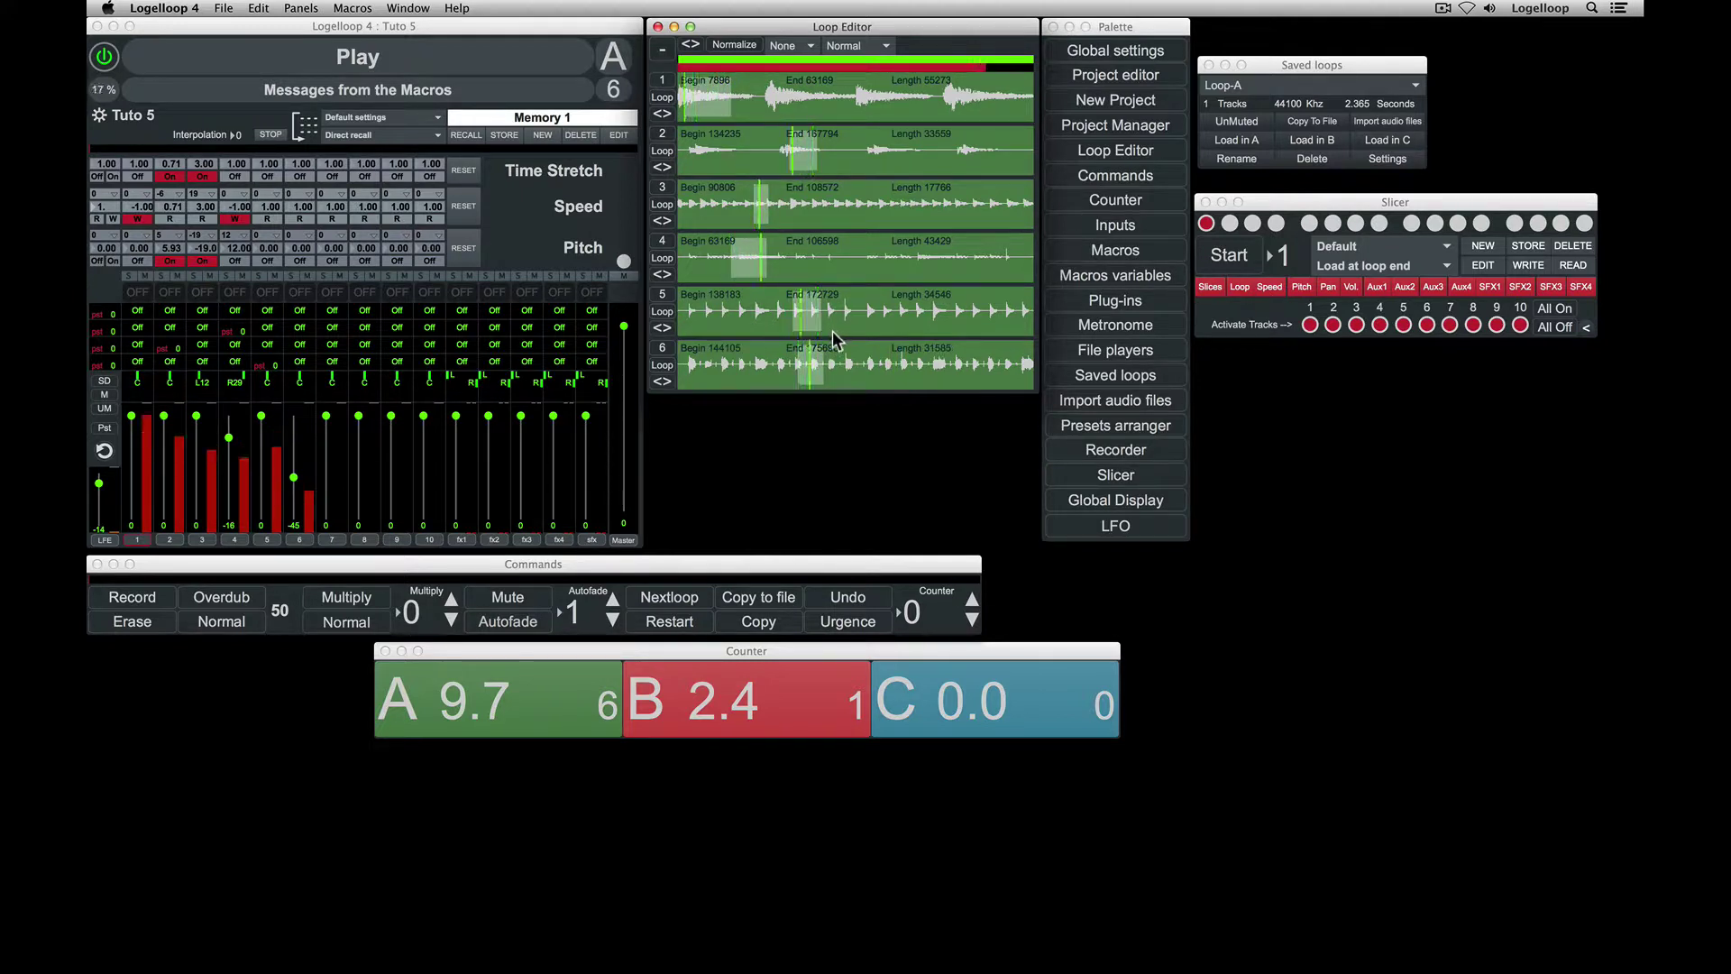
Step: Set only track 4 to reverse playback, loop track 1 over a section about 102,650 long, and store the state in Slicer step 1
{"action": "left_click", "coordinate": [238, 219]}
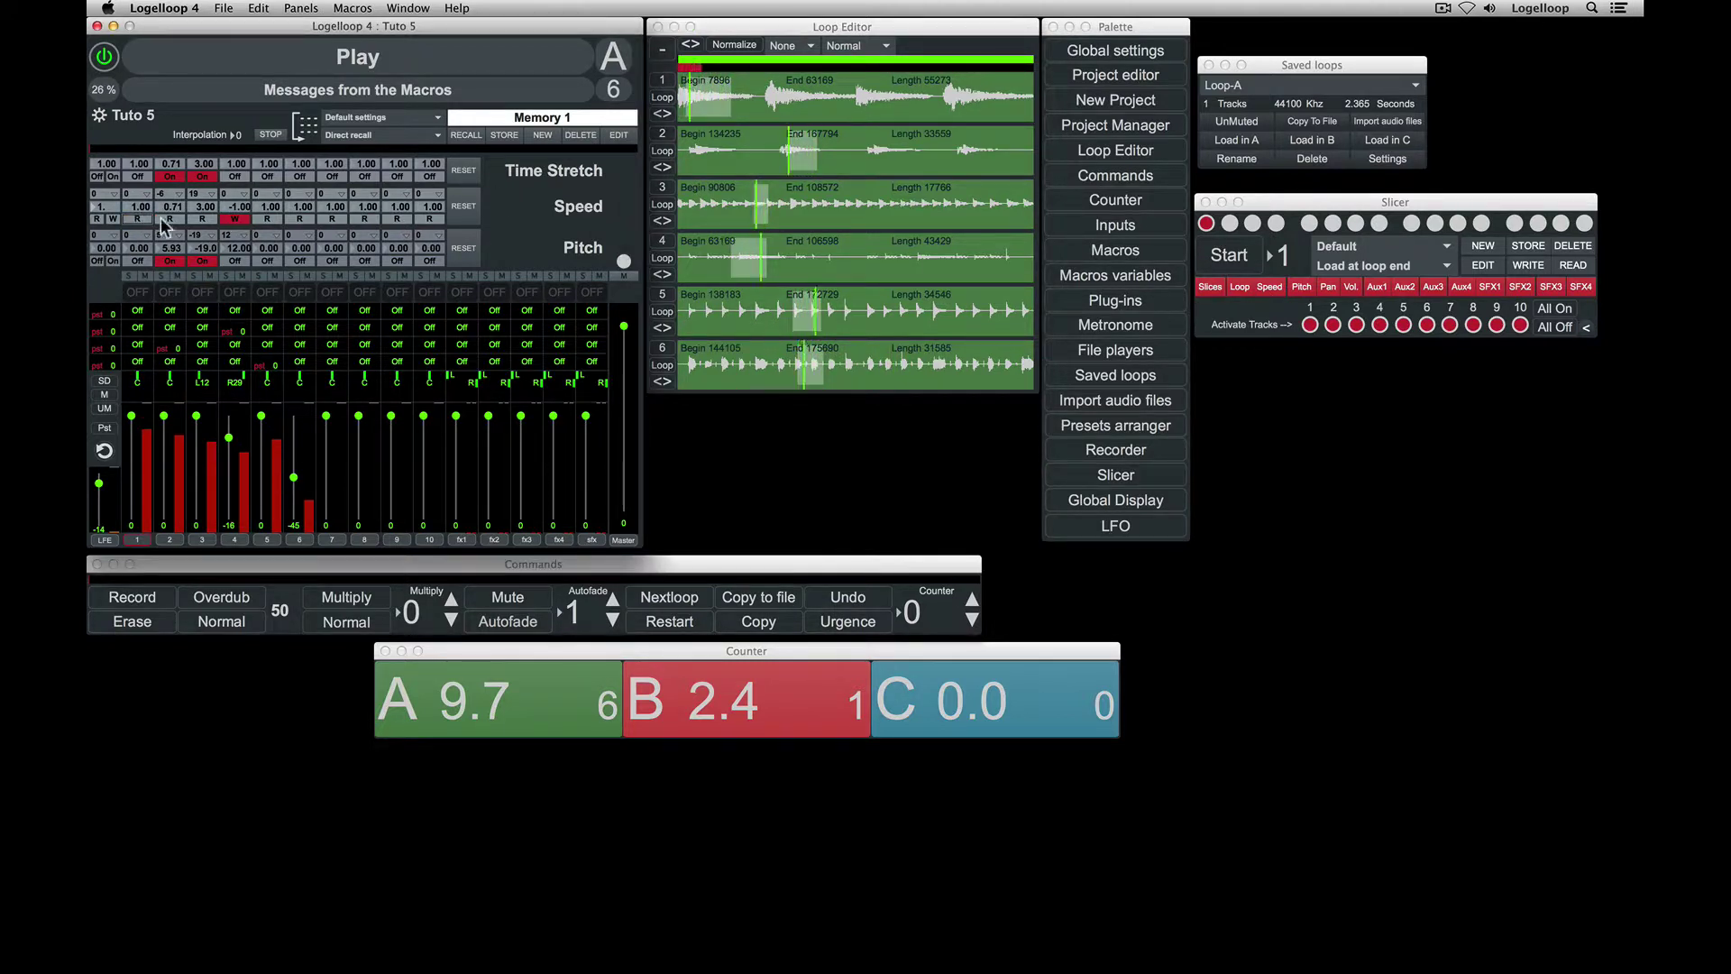
{"action": "left_click_drag", "start_coordinate": [766, 99], "coordinate": [834, 104]}
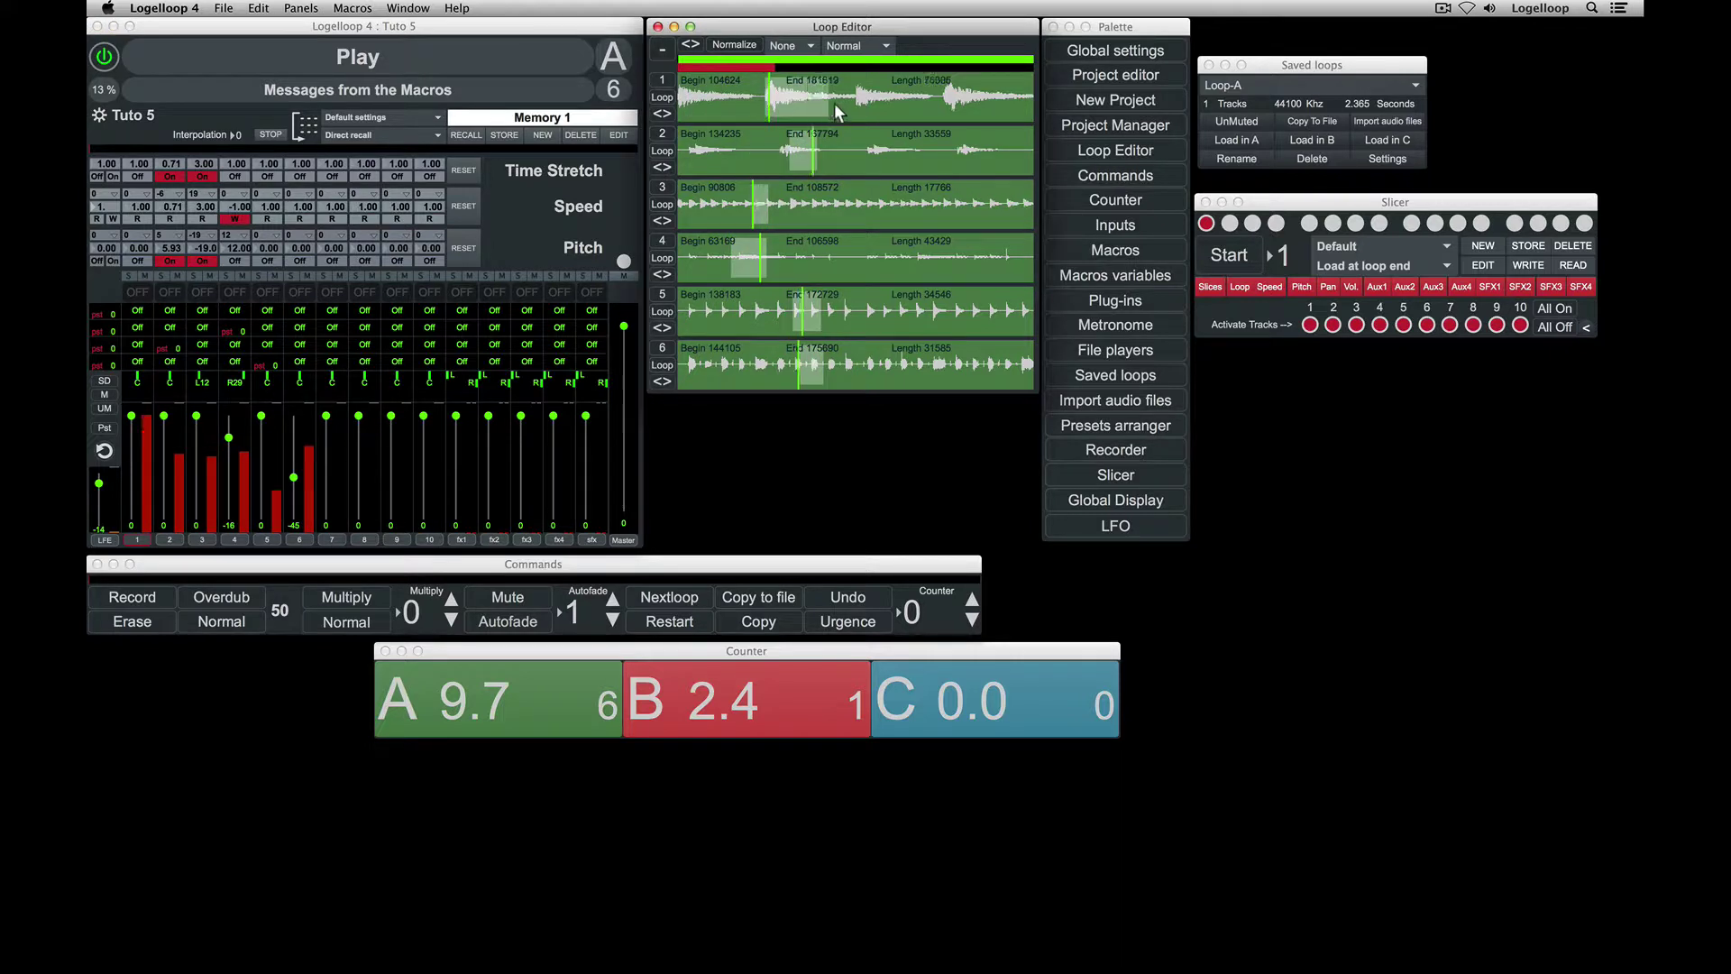
{"action": "left_click", "coordinate": [1206, 223], "text": "alt"}
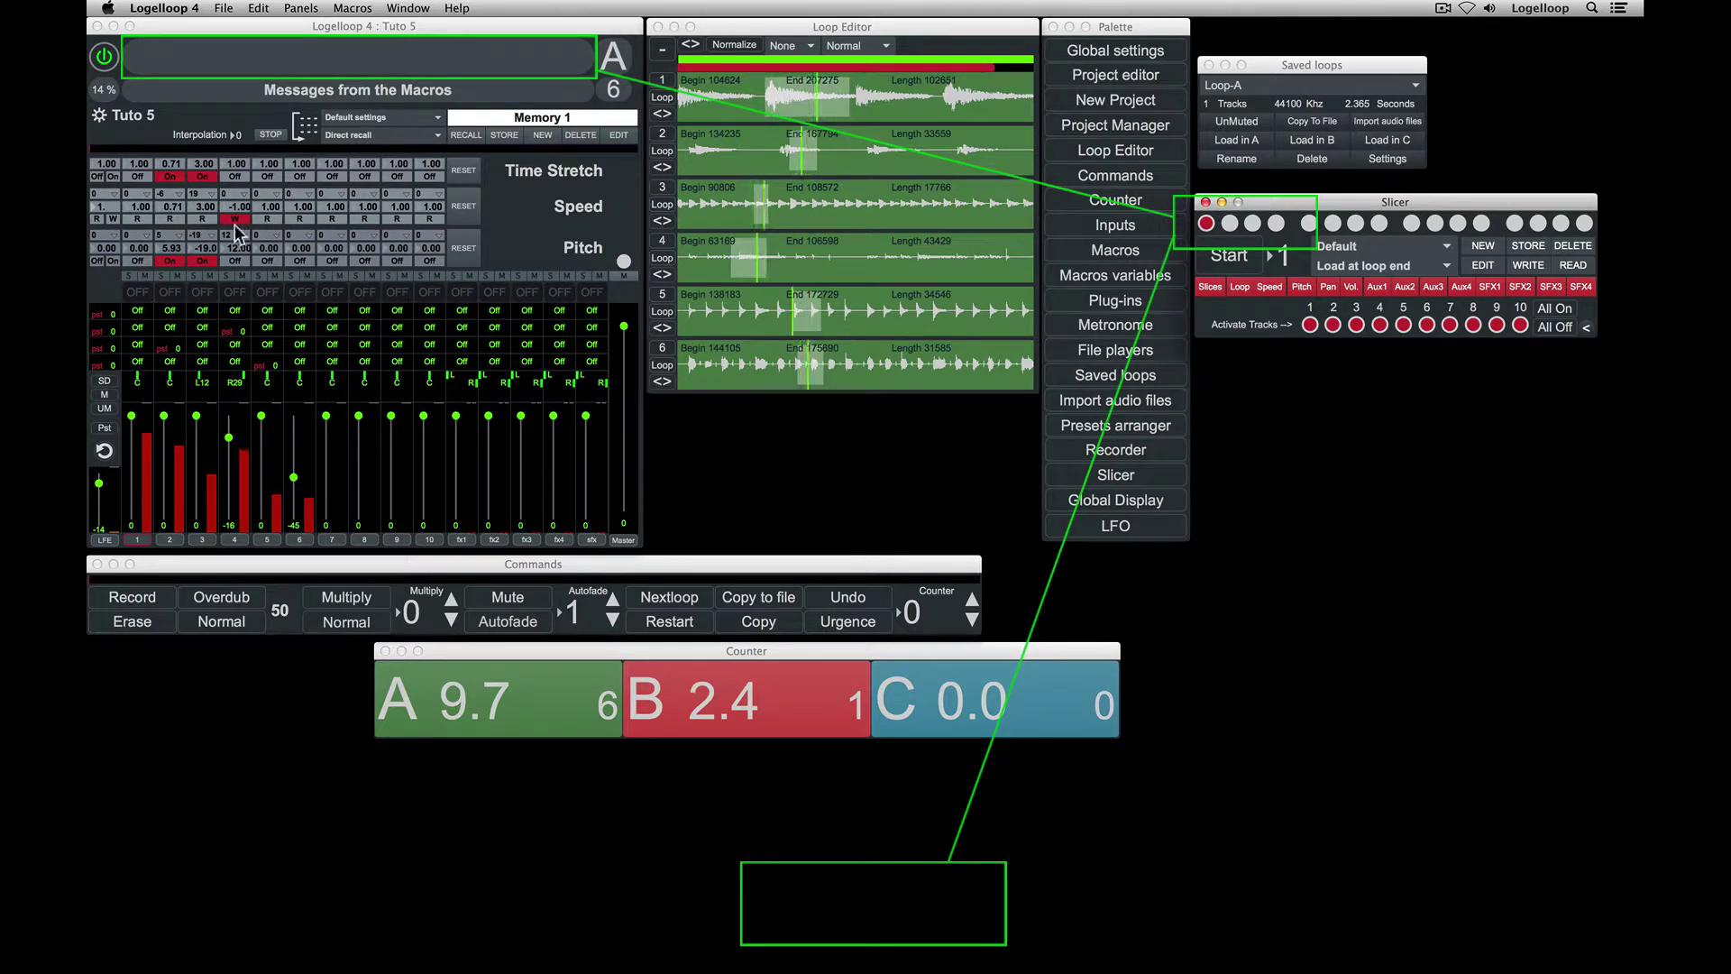
Step: Reverse the playback of all tracks, loop their second half using the 1/2 division, and store the state in Slicer step 2
{"action": "left_click", "coordinate": [107, 215]}
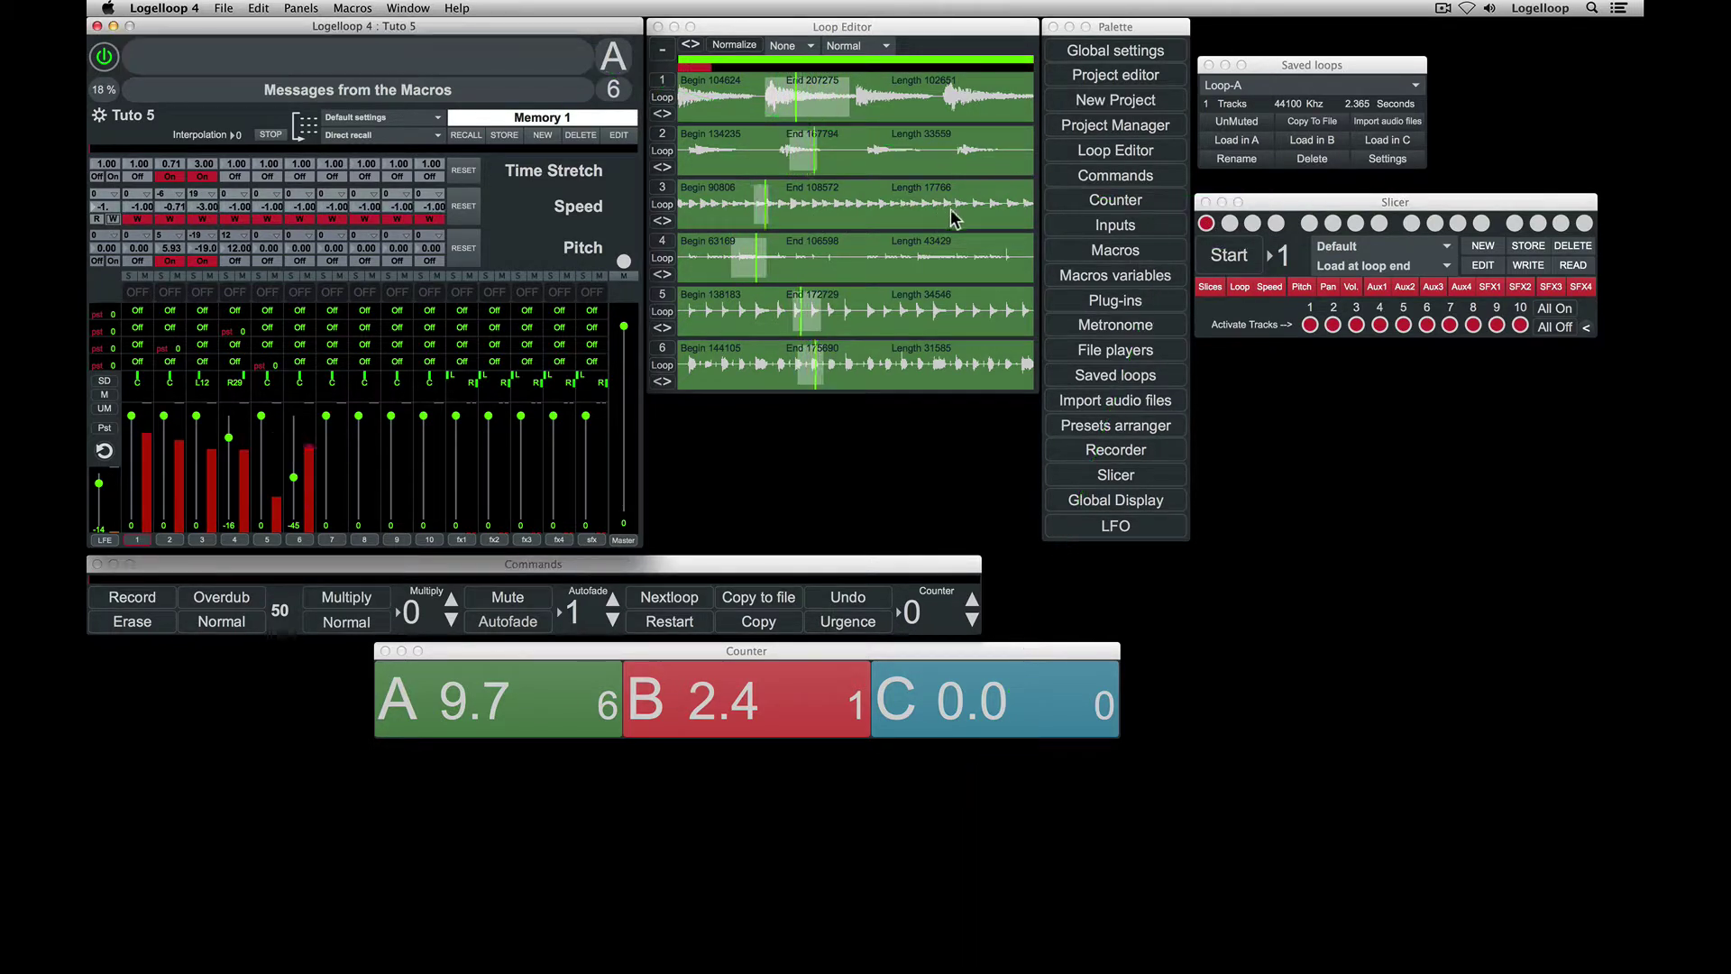
{"action": "left_click", "coordinate": [798, 48]}
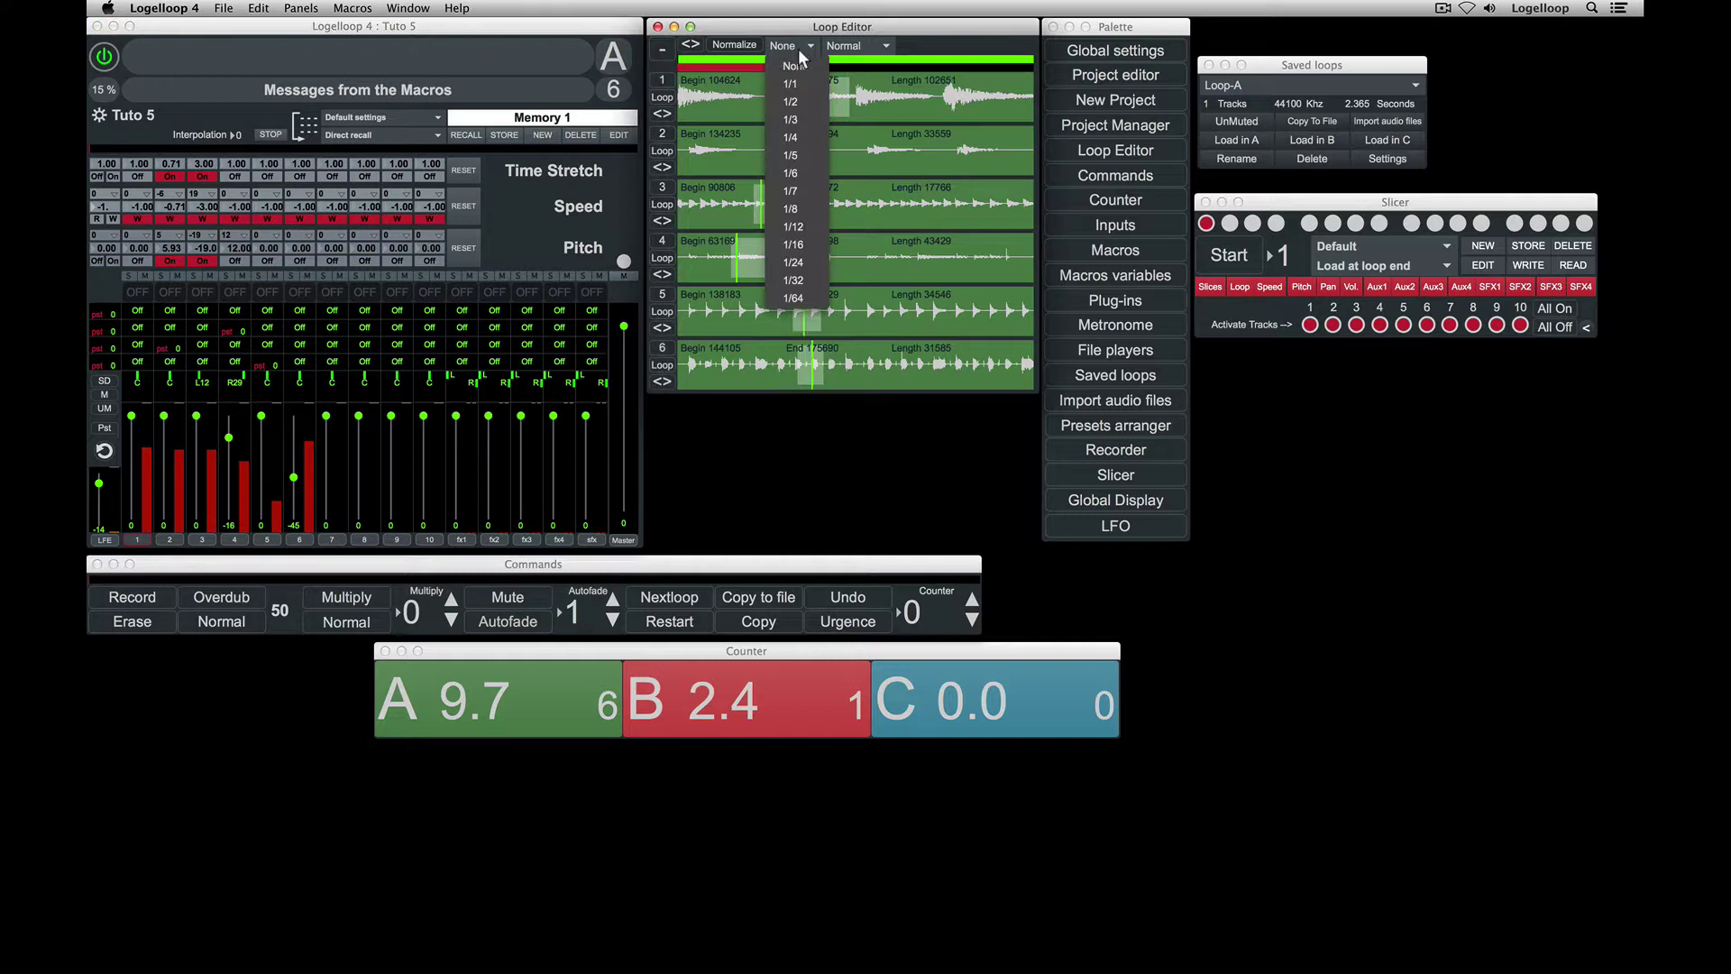
{"action": "left_click", "coordinate": [793, 102]}
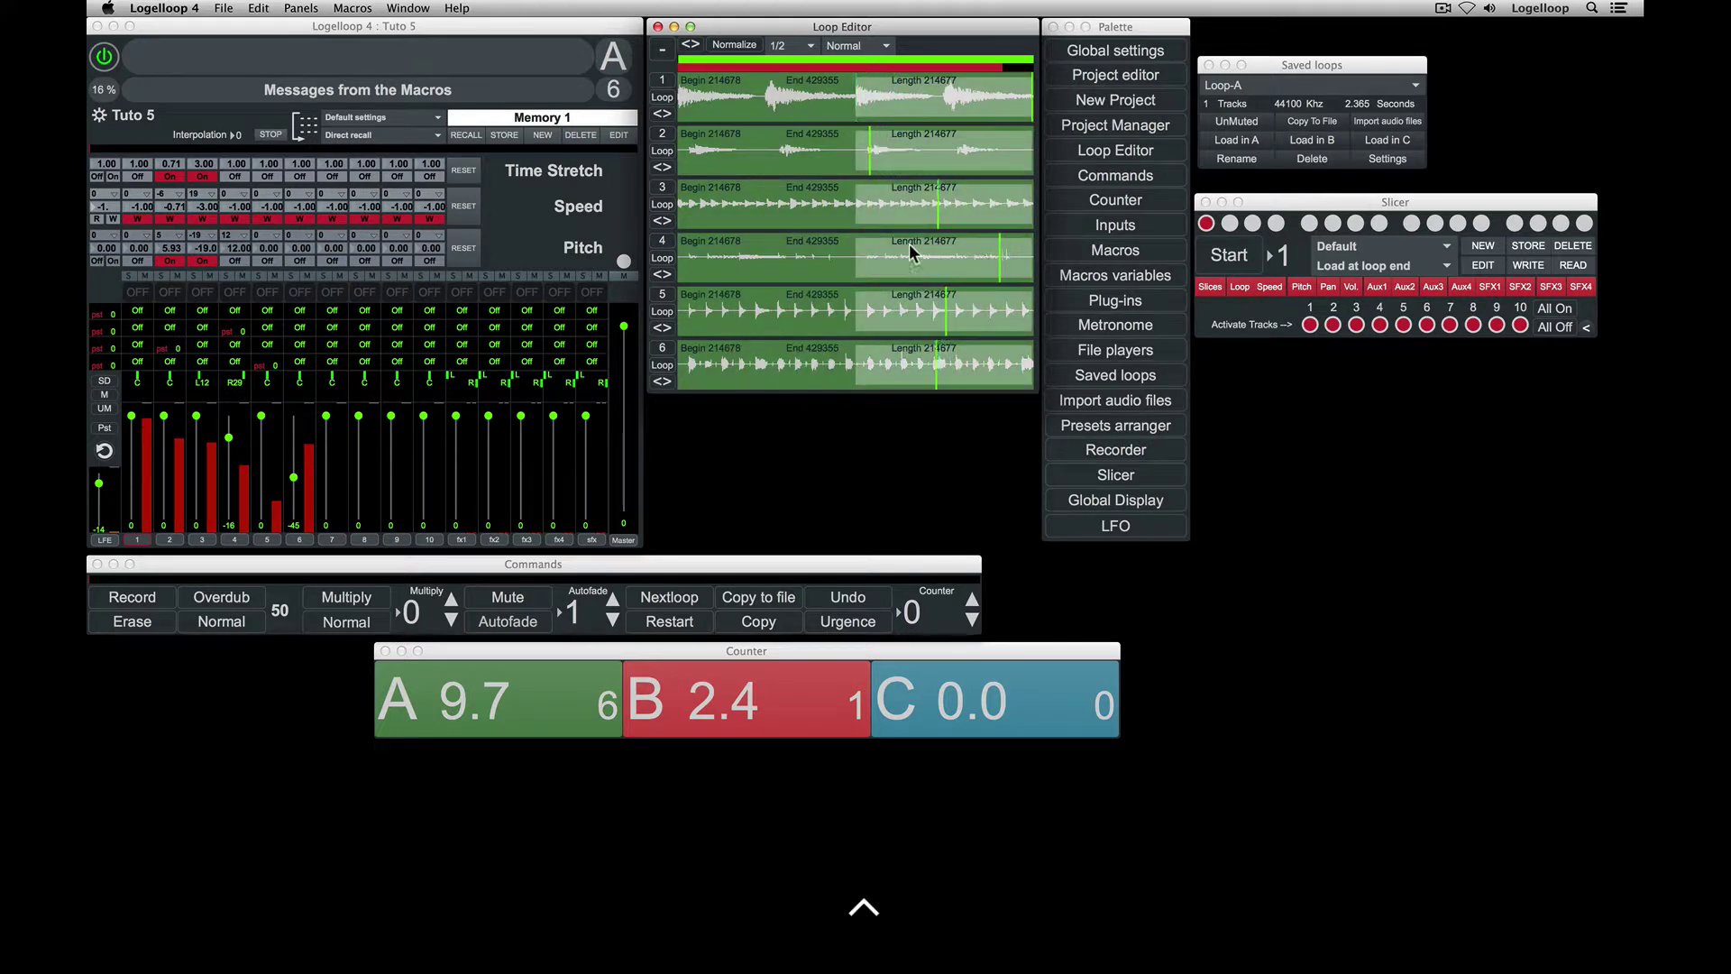
{"action": "left_click", "coordinate": [1231, 220], "text": "alt"}
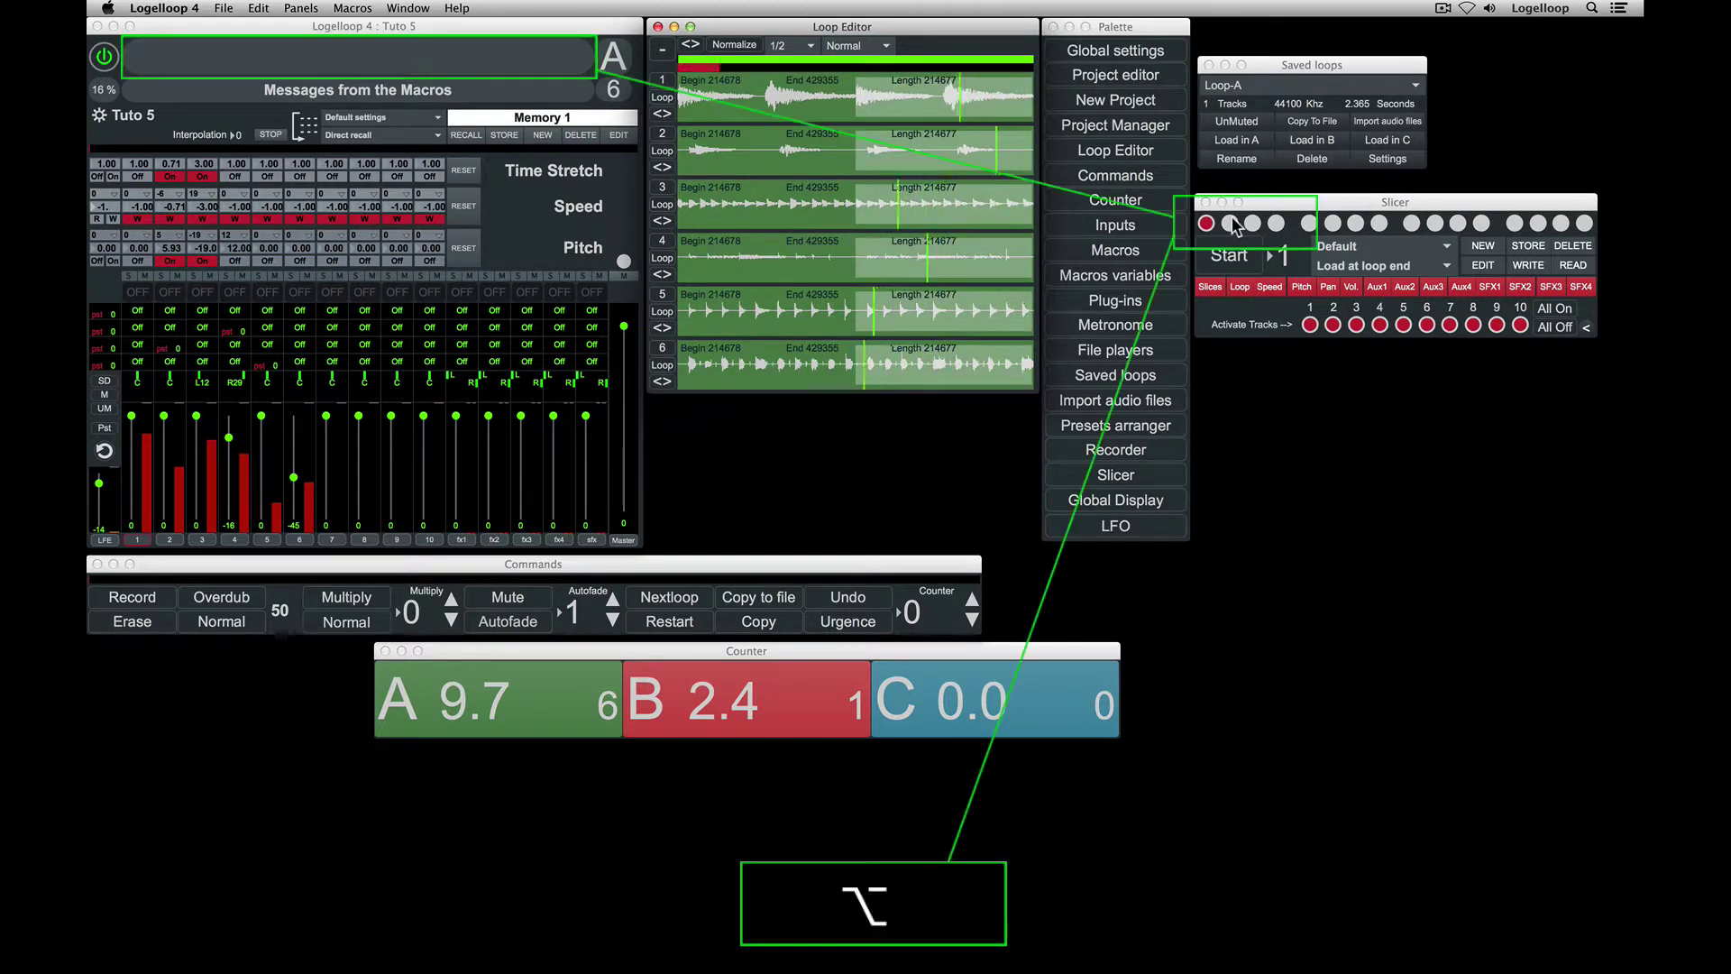
Step: Set the loop division to None, shift track 1's section to begin at about 70,400, and resize tracks 2 and 3 to about 60,100 and 285,250
{"action": "left_click", "coordinate": [777, 158], "text": "super"}
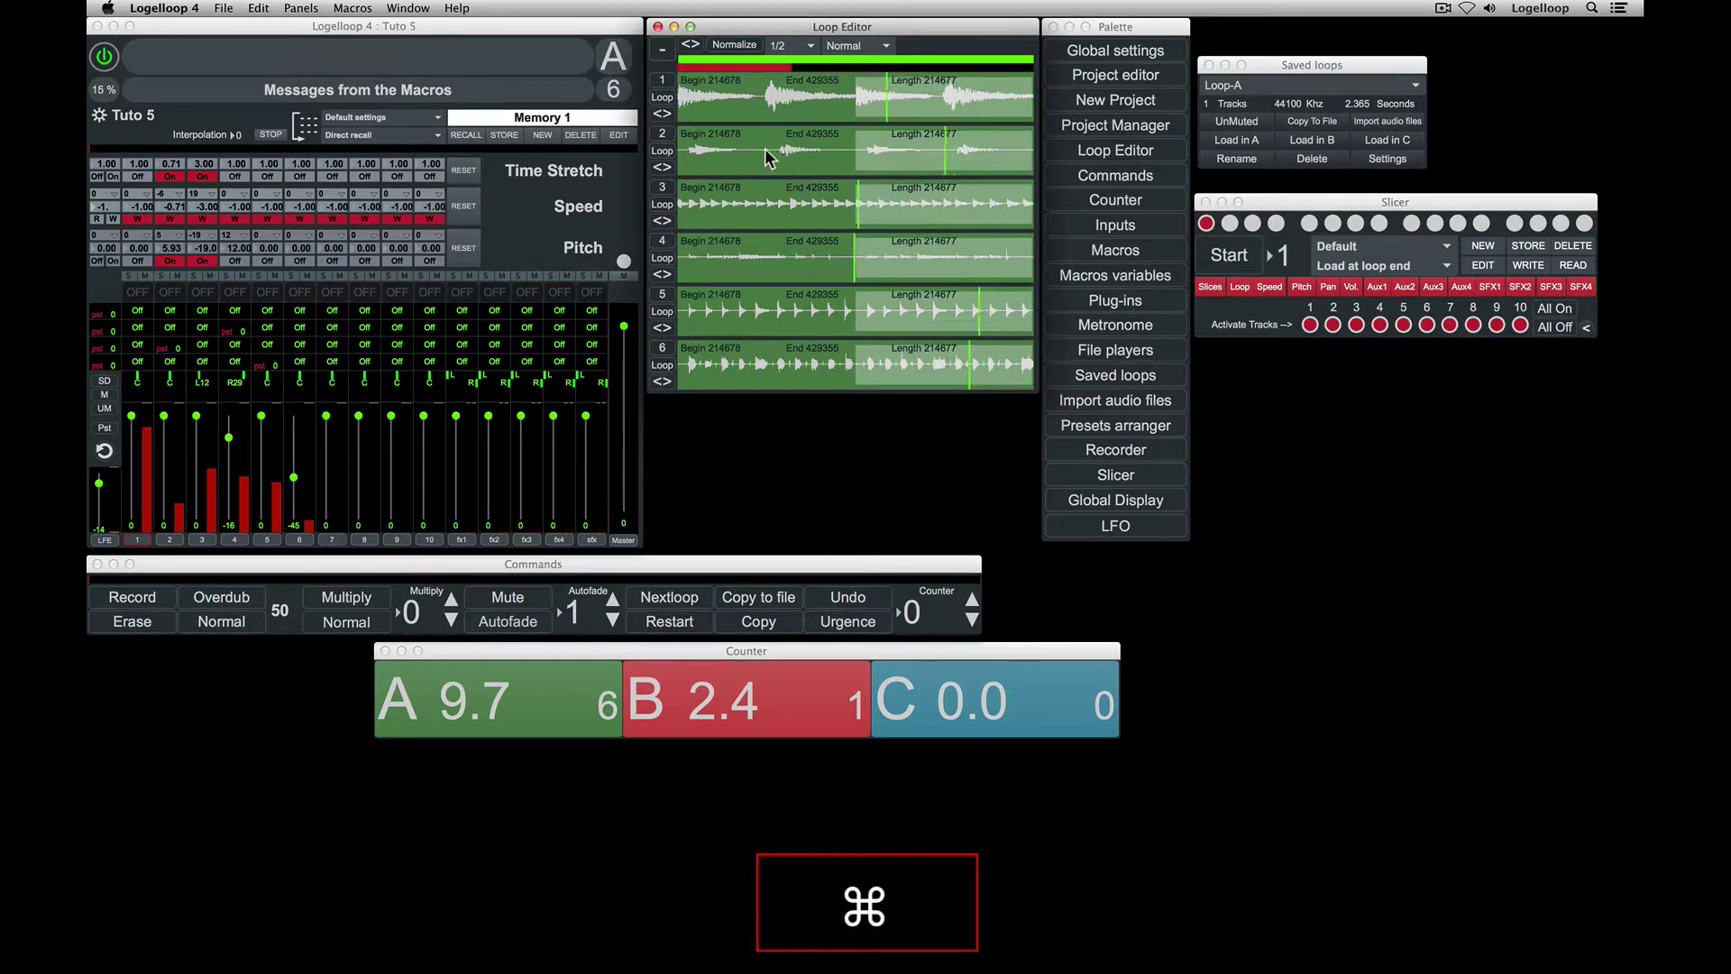
{"action": "left_click", "coordinate": [782, 53]}
{"action": "left_click", "coordinate": [789, 83]}
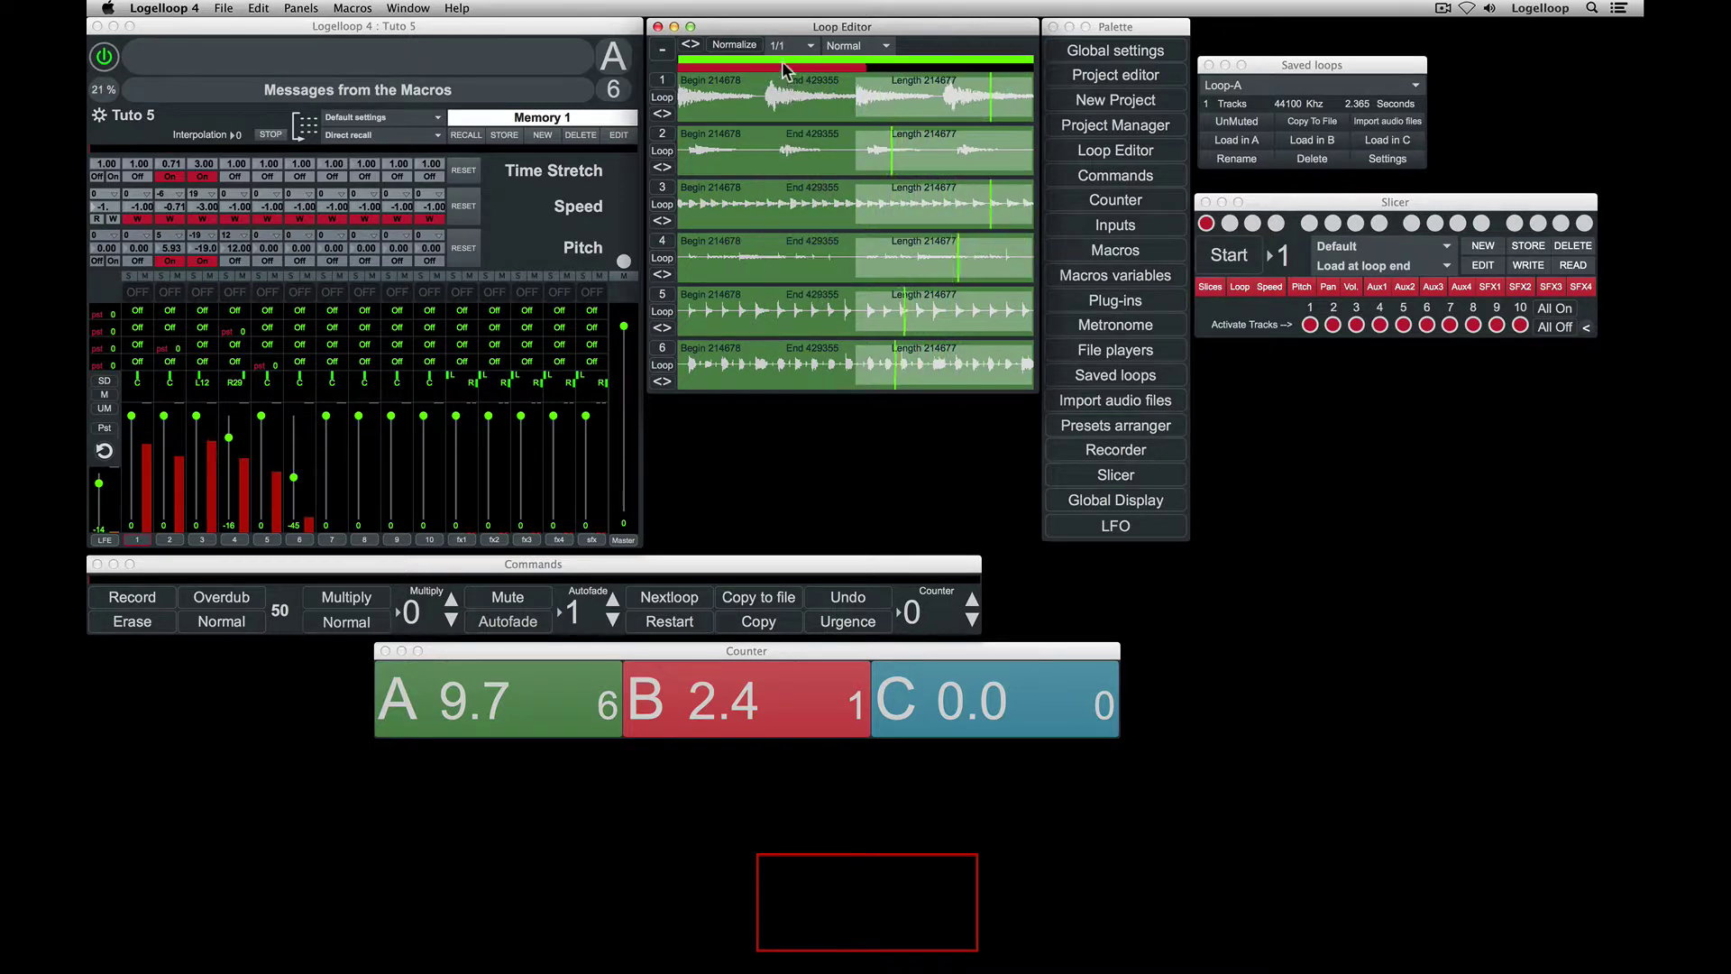
{"action": "left_click", "coordinate": [782, 50]}
{"action": "left_click", "coordinate": [786, 65]}
{"action": "left_click_drag", "start_coordinate": [909, 153], "coordinate": [959, 153]}
{"action": "scroll", "coordinate": [736, 128], "scroll_direction": "down", "scroll_amount": 2}
{"action": "scroll", "coordinate": [795, 96], "scroll_direction": "down", "scroll_amount": 5}
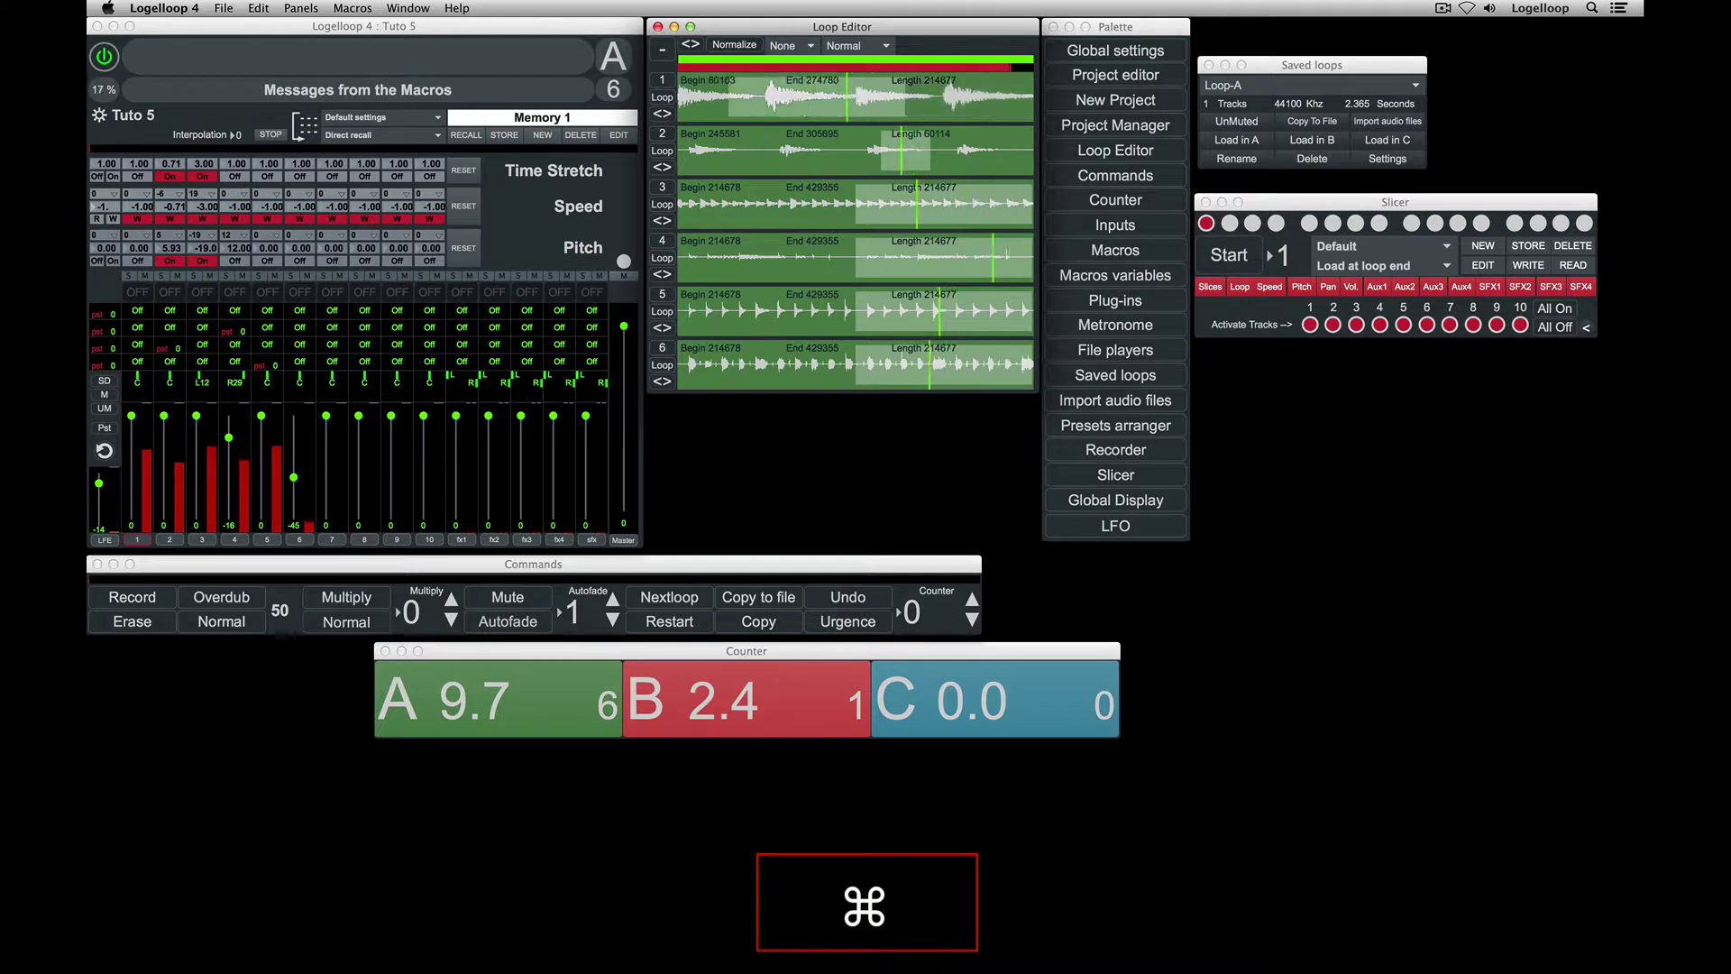
{"action": "scroll", "coordinate": [829, 203], "scroll_direction": "down", "scroll_amount": 4}
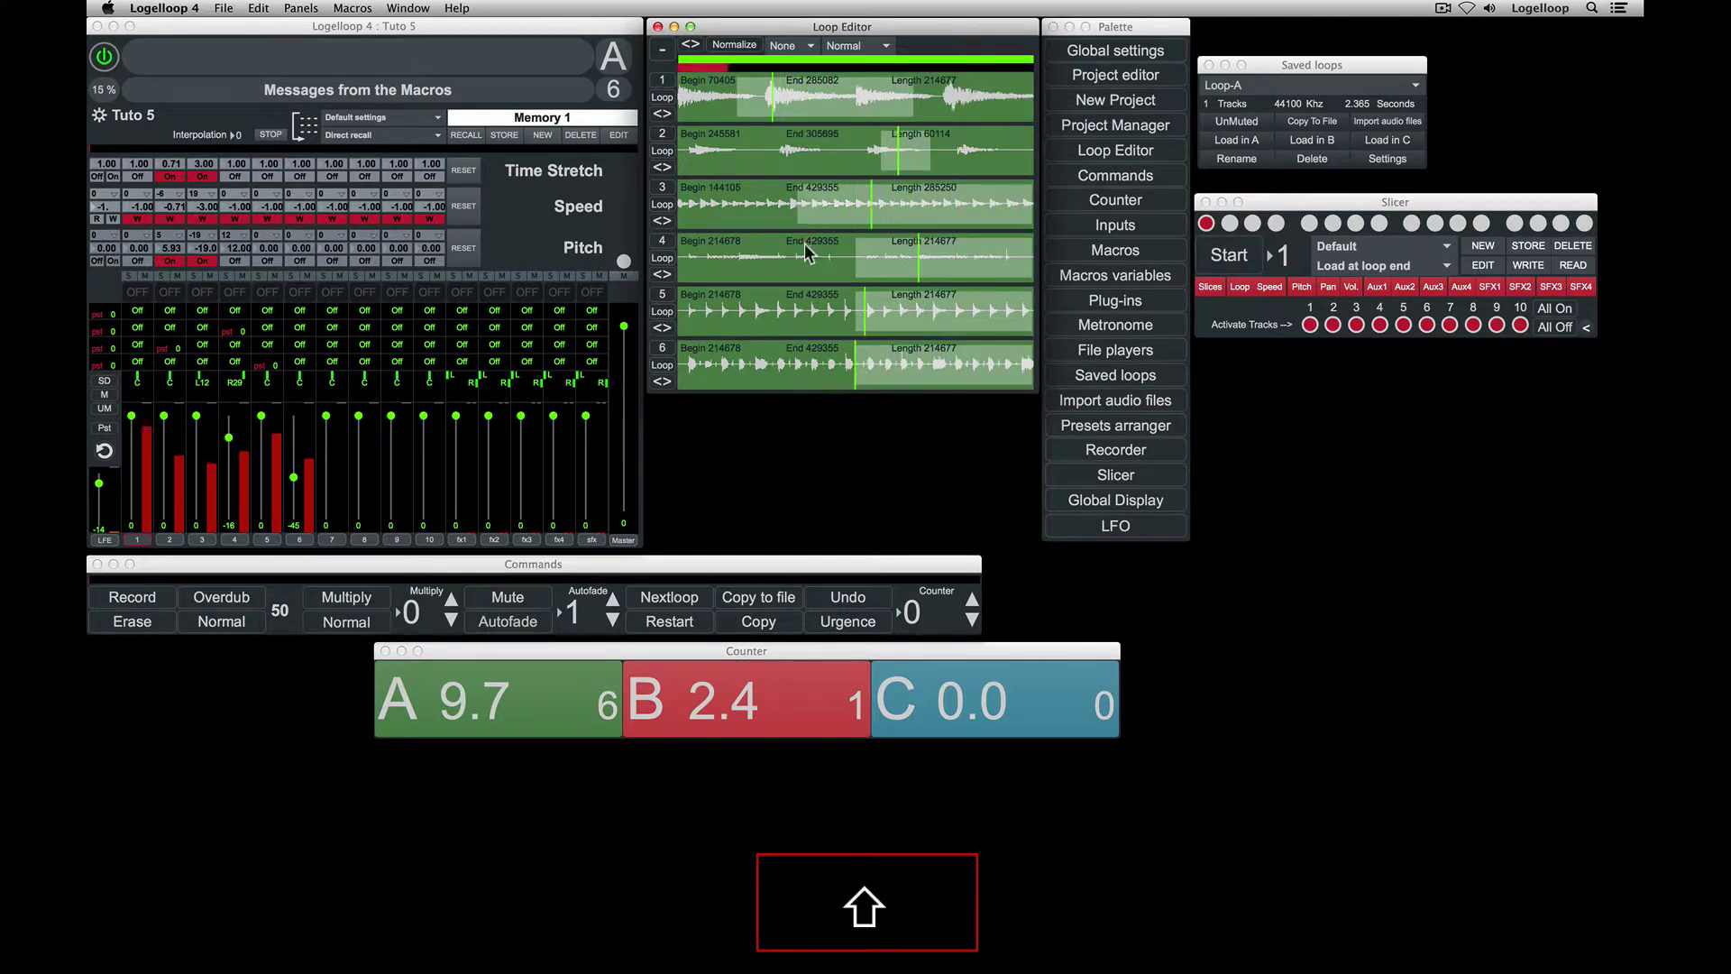
Step: Restrict tracks 4, 5 and 6 to loop sections about 56,260, 51,330 and 38,490 long, and store the state in Slicer step 3
{"action": "left_click_drag", "start_coordinate": [897, 263], "coordinate": [987, 266]}
{"action": "left_click_drag", "start_coordinate": [916, 327], "coordinate": [941, 354]}
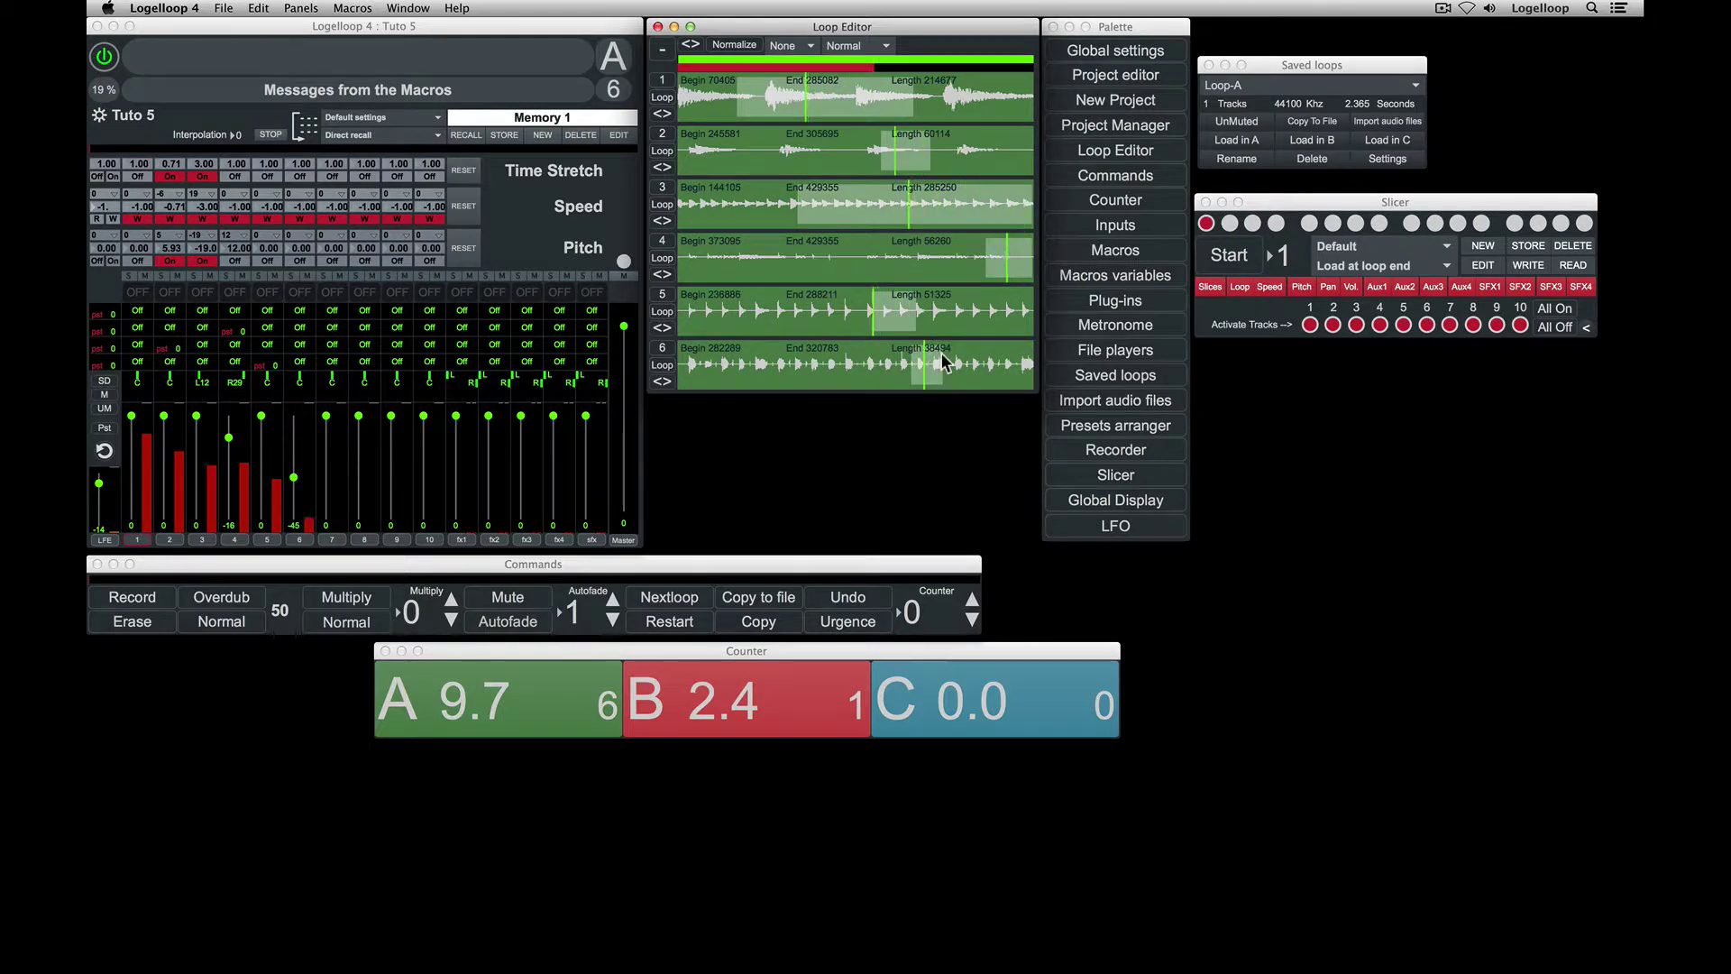
{"action": "left_click", "coordinate": [1250, 226], "text": "alt"}
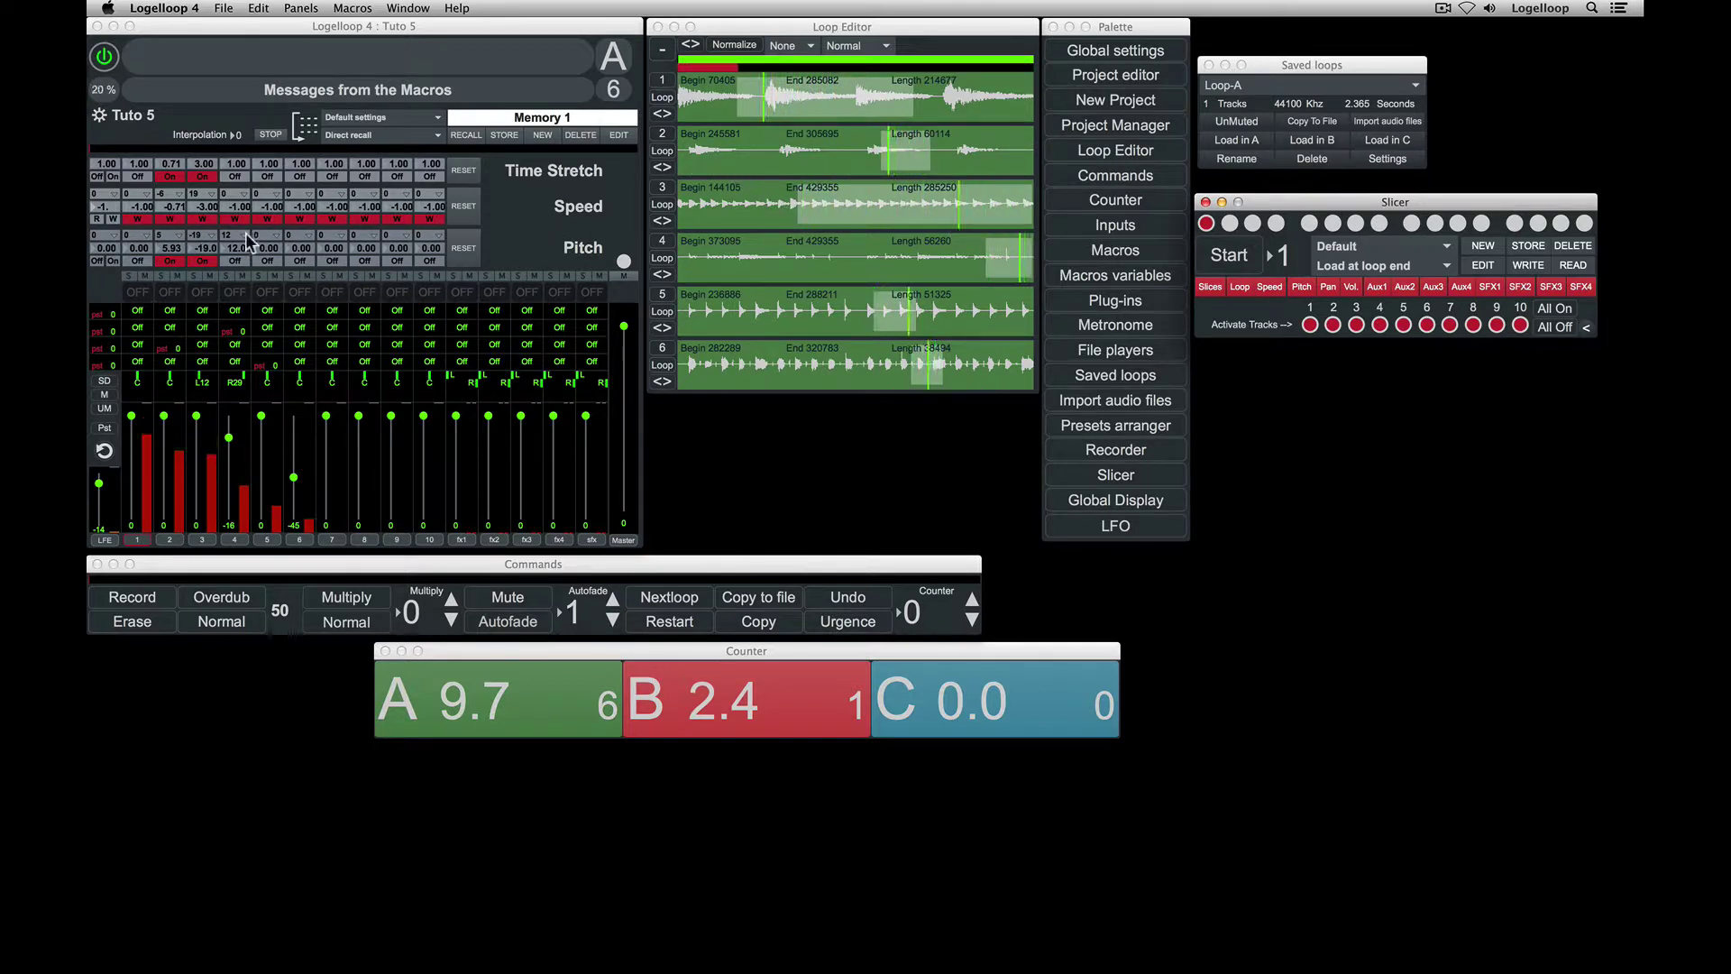
Step: Set the pitch of all tracks to 24 and store the state in Slicer step 4
{"action": "left_click", "coordinate": [103, 243]}
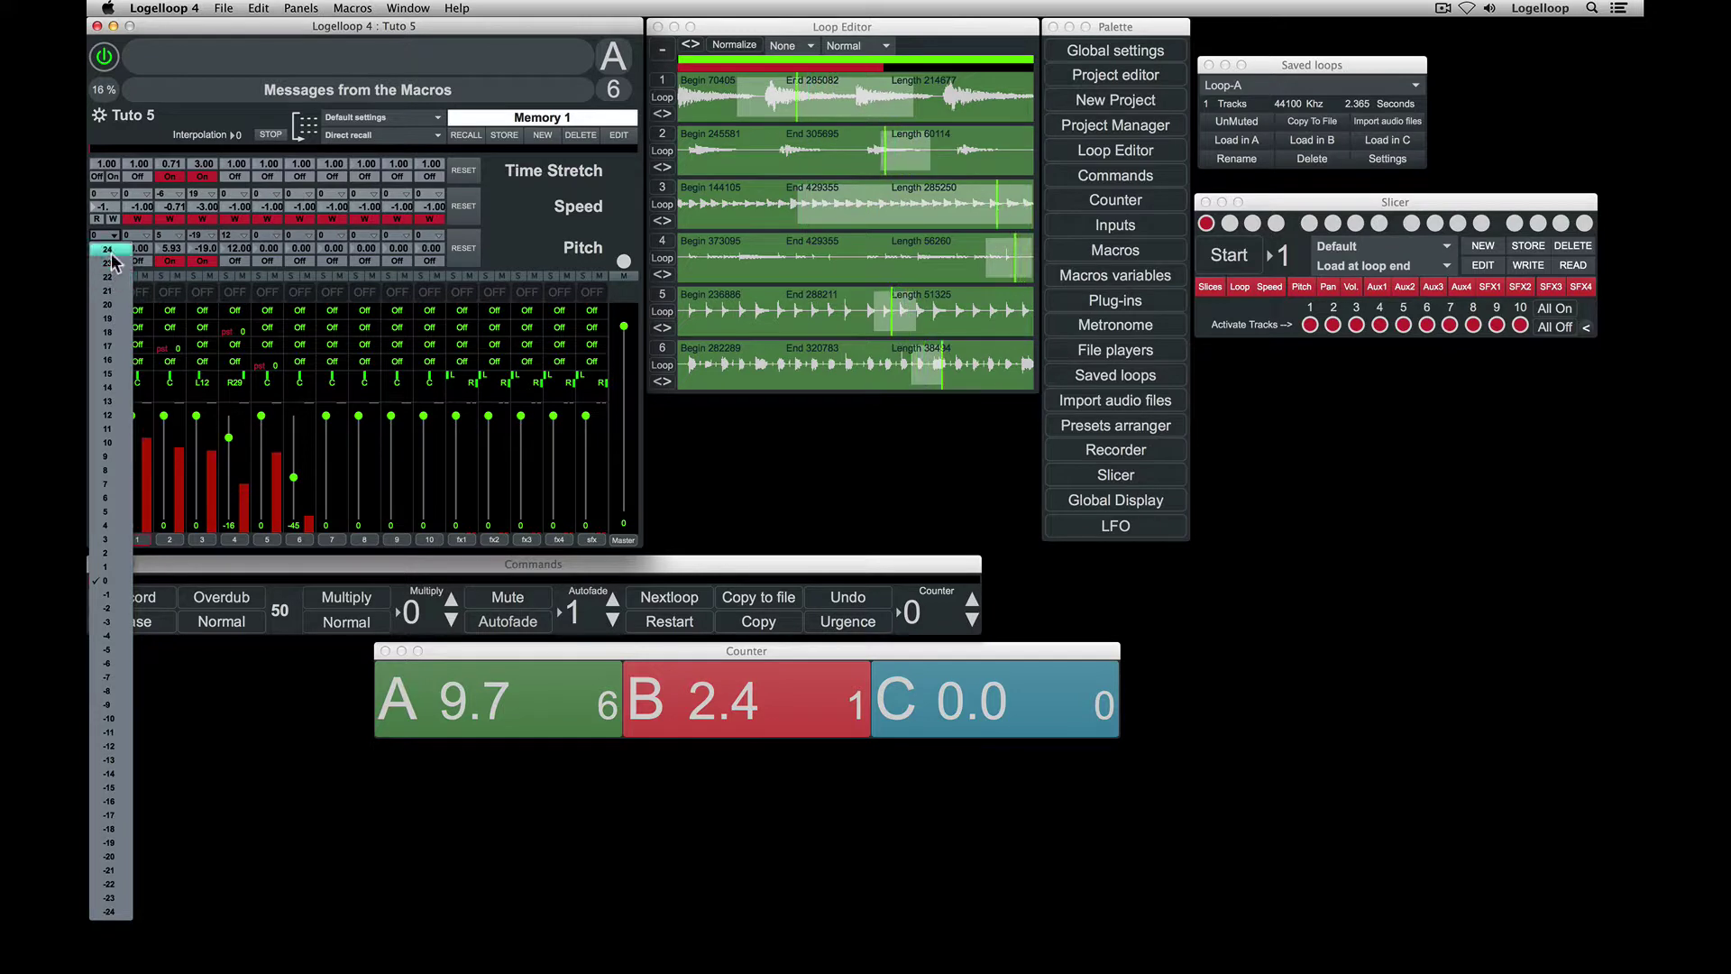
{"action": "left_click", "coordinate": [108, 250], "text": "alt"}
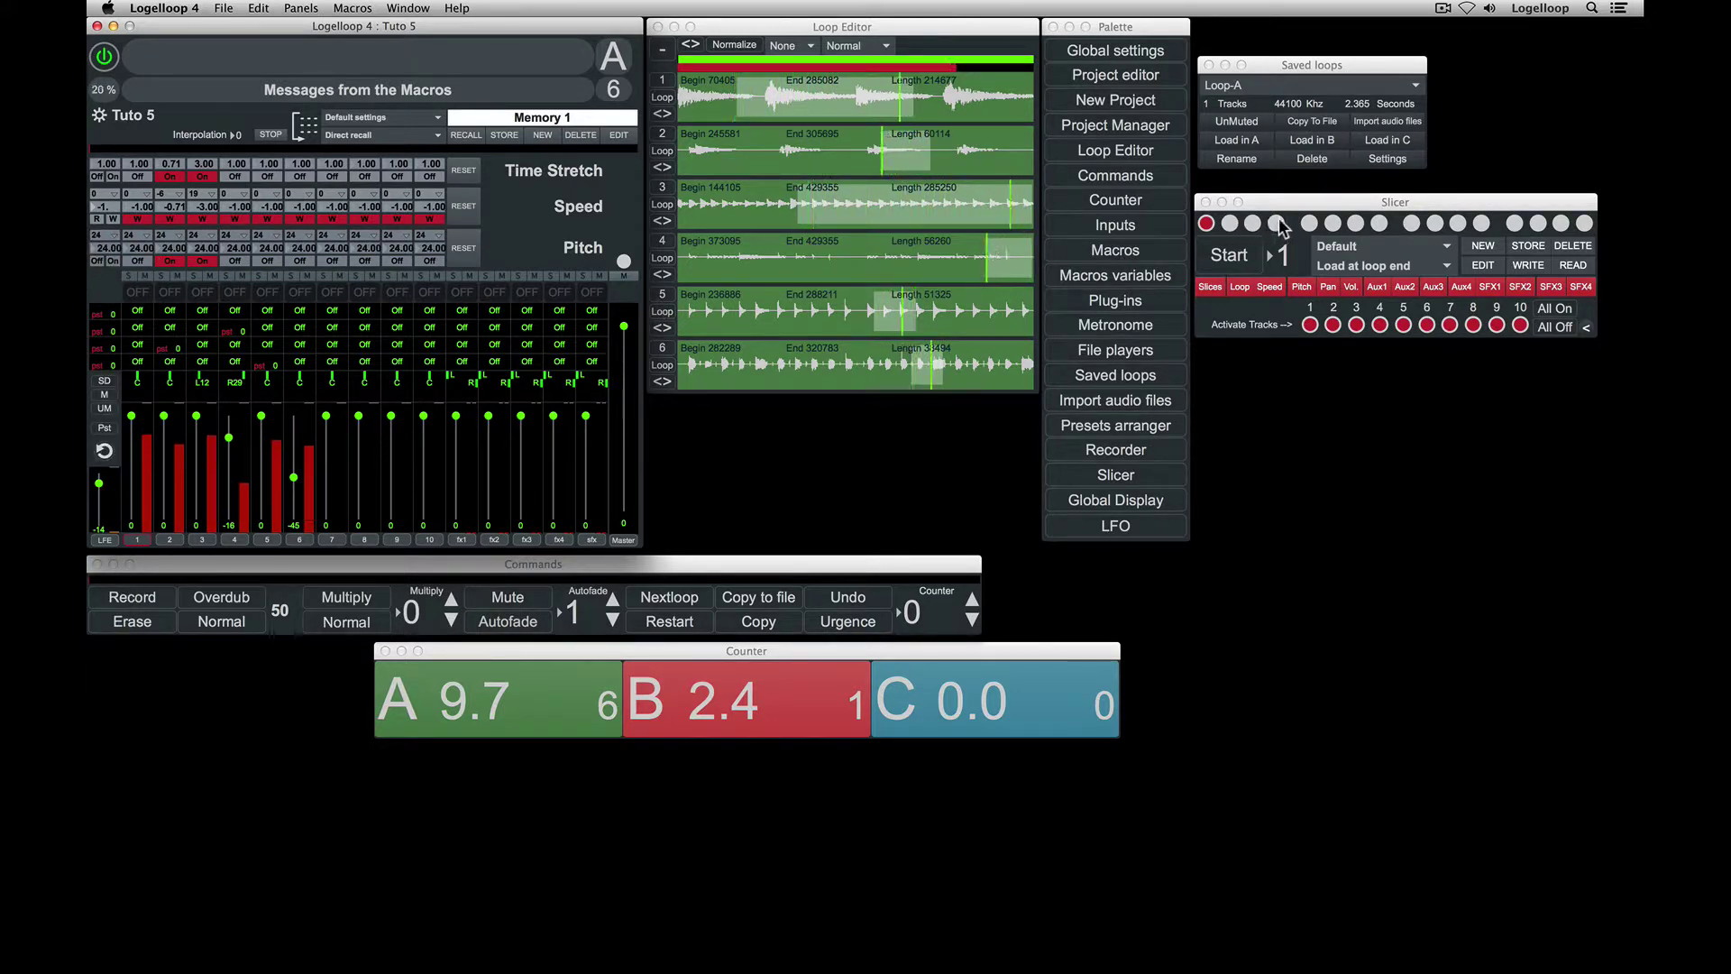
{"action": "left_click", "coordinate": [1278, 225], "text": "alt"}
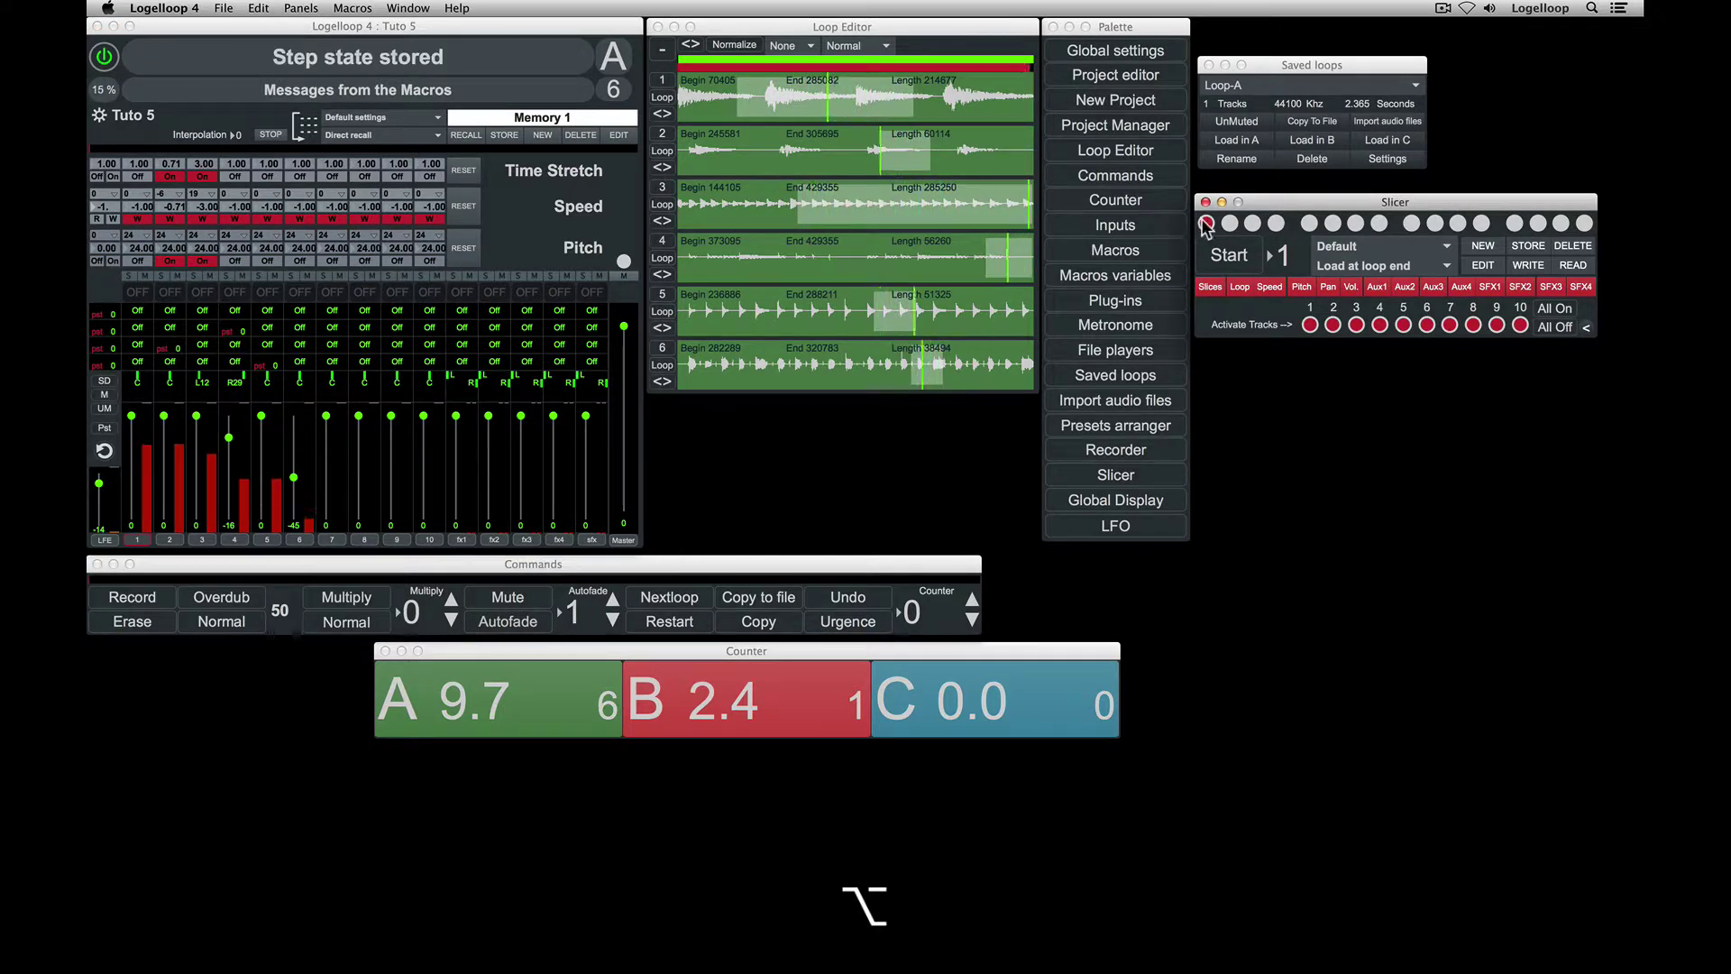
Step: Recall the stored Slicer steps 1 to 4 in turn to audition them, and return to step 1
{"action": "left_click", "coordinate": [1231, 221]}
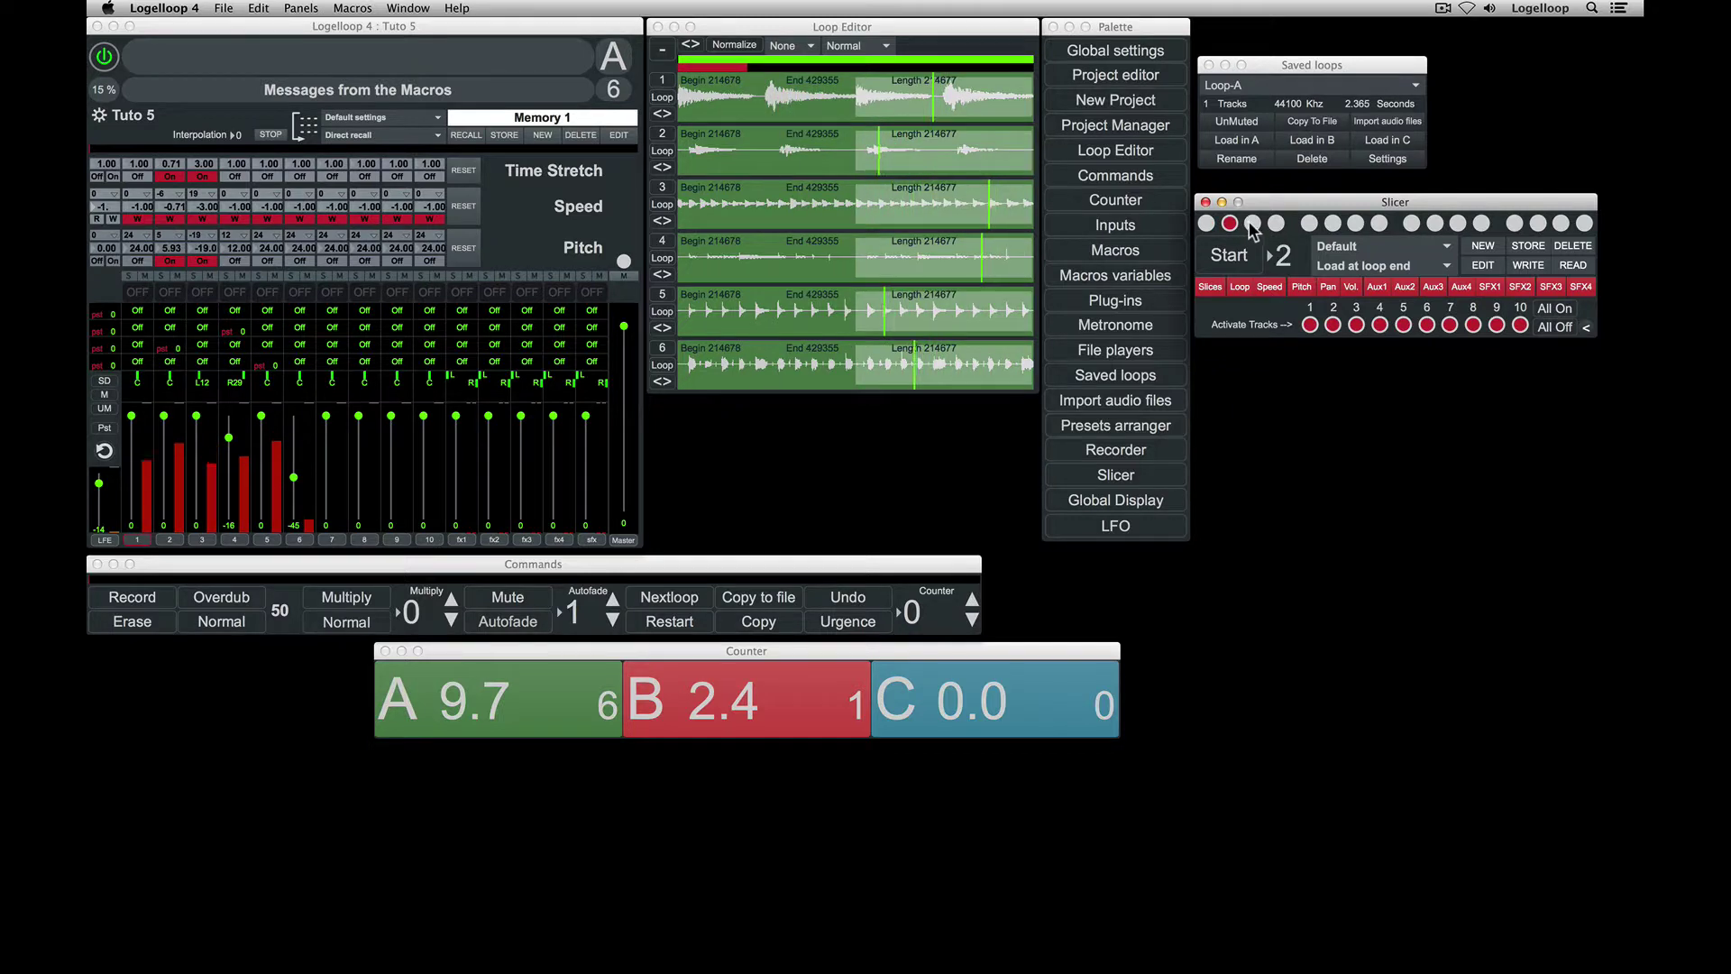
{"action": "left_click", "coordinate": [1252, 224]}
{"action": "left_click", "coordinate": [1206, 223]}
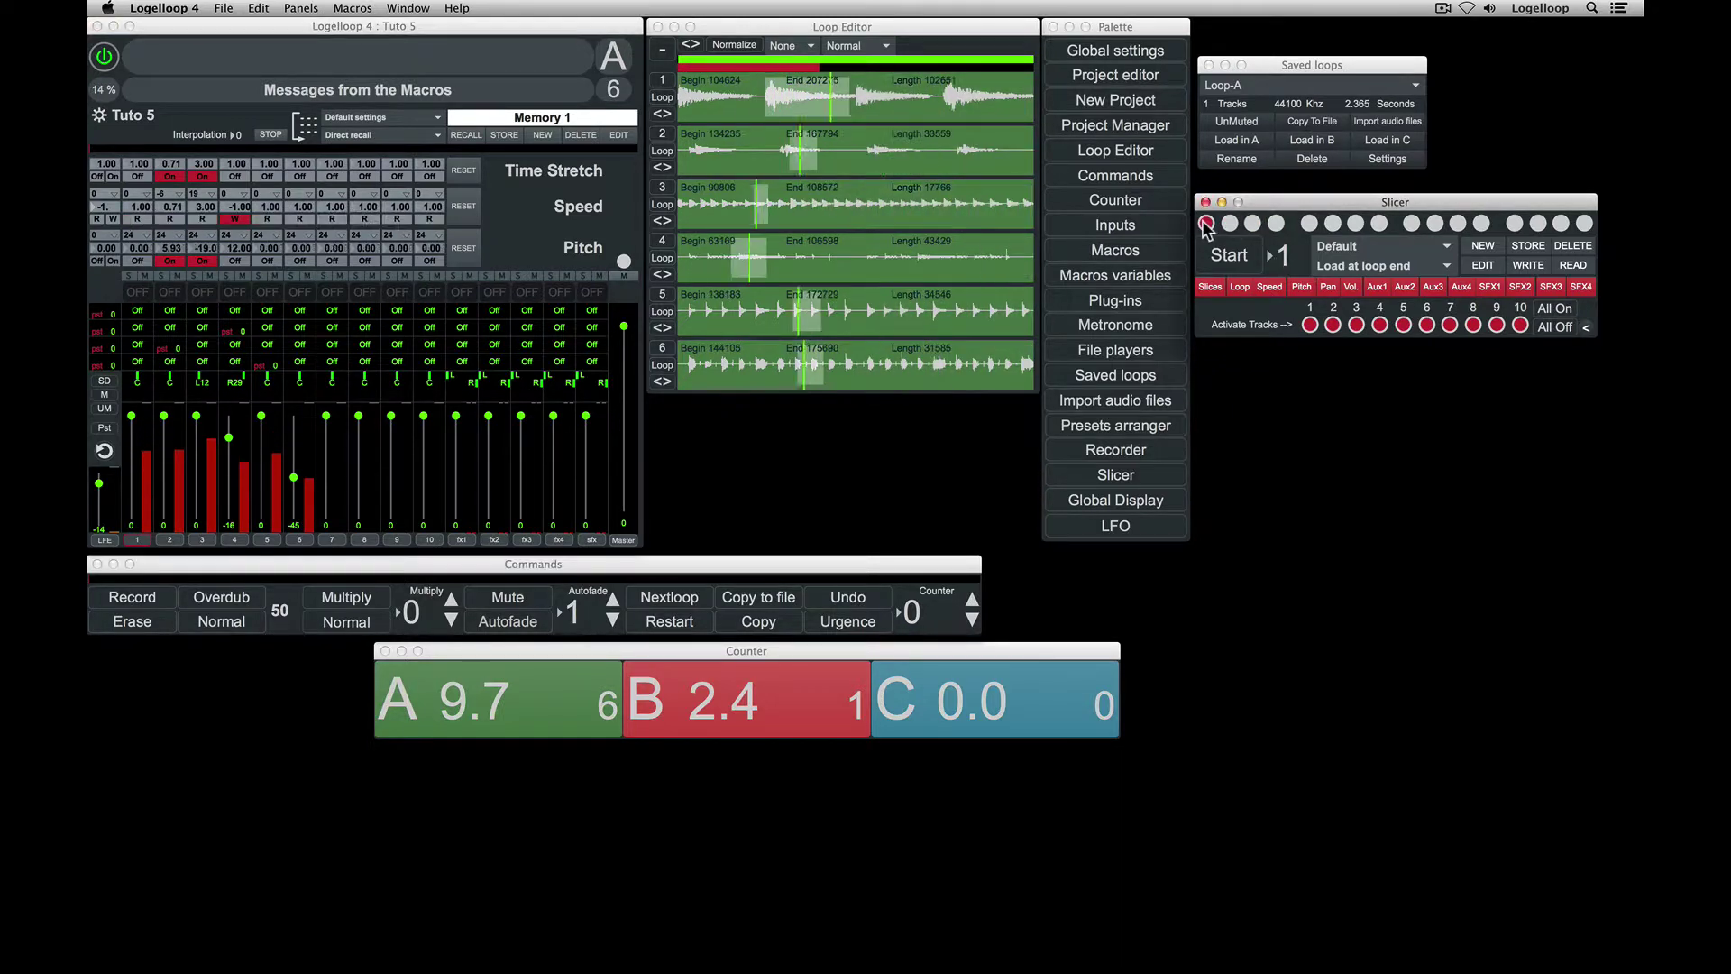
{"action": "left_click", "coordinate": [1230, 224]}
{"action": "left_click", "coordinate": [1252, 224]}
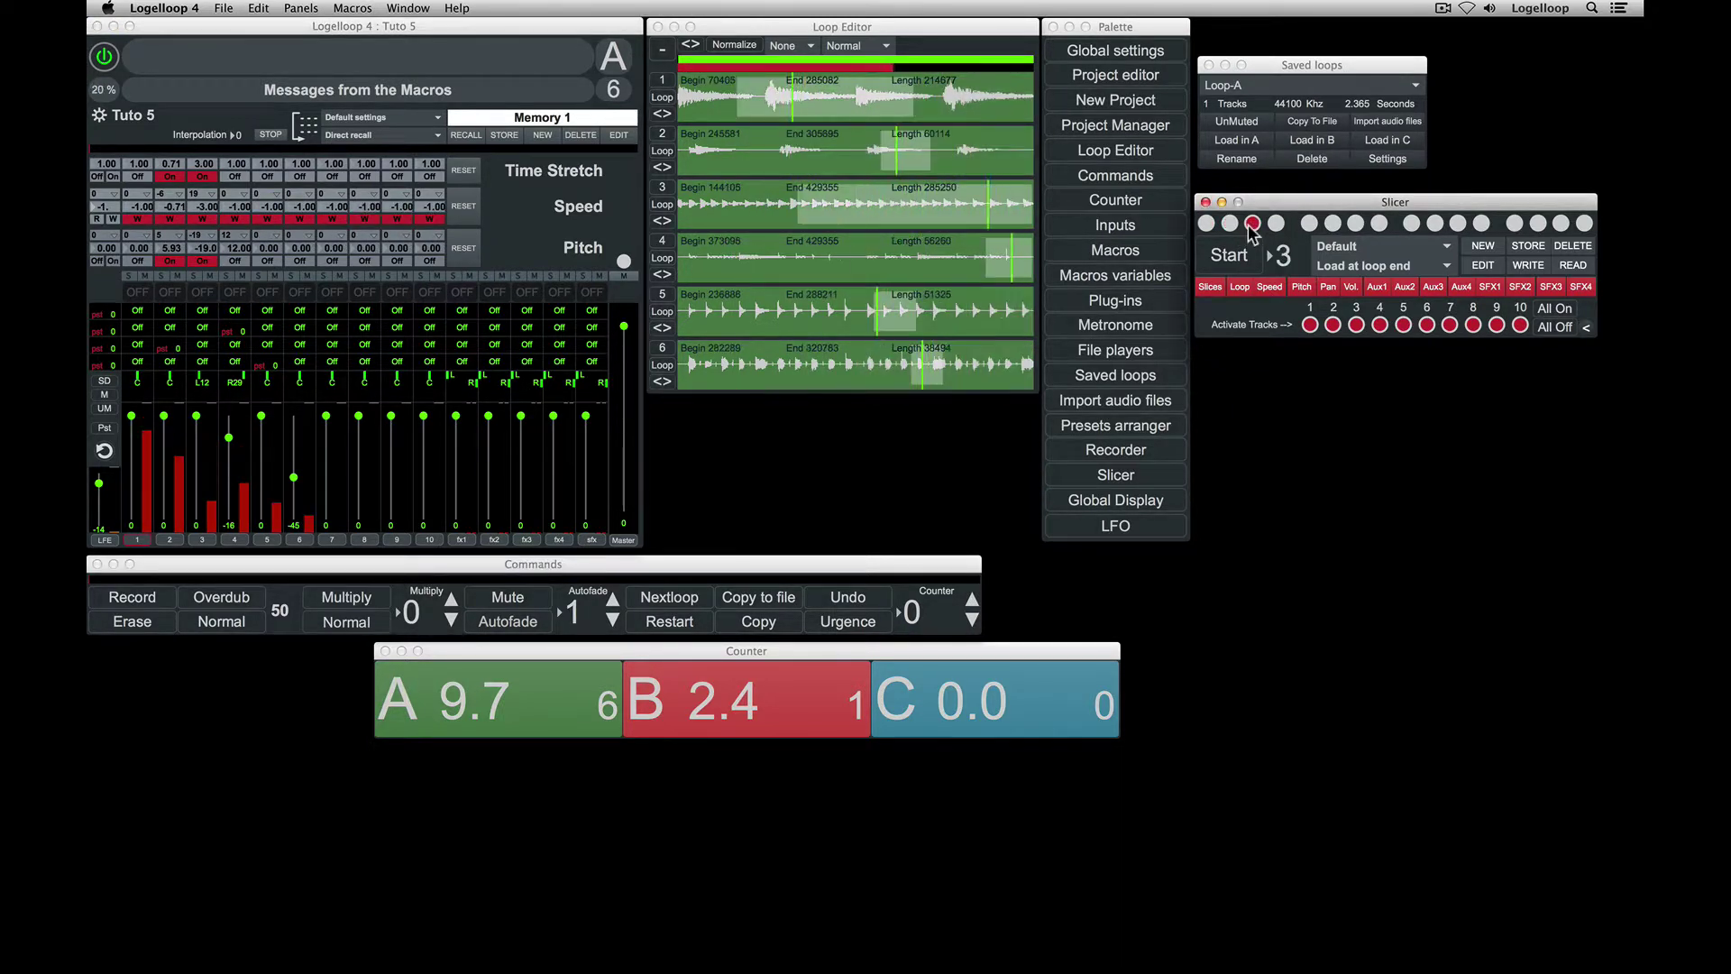
{"action": "left_click", "coordinate": [1275, 224]}
{"action": "left_click", "coordinate": [1207, 223]}
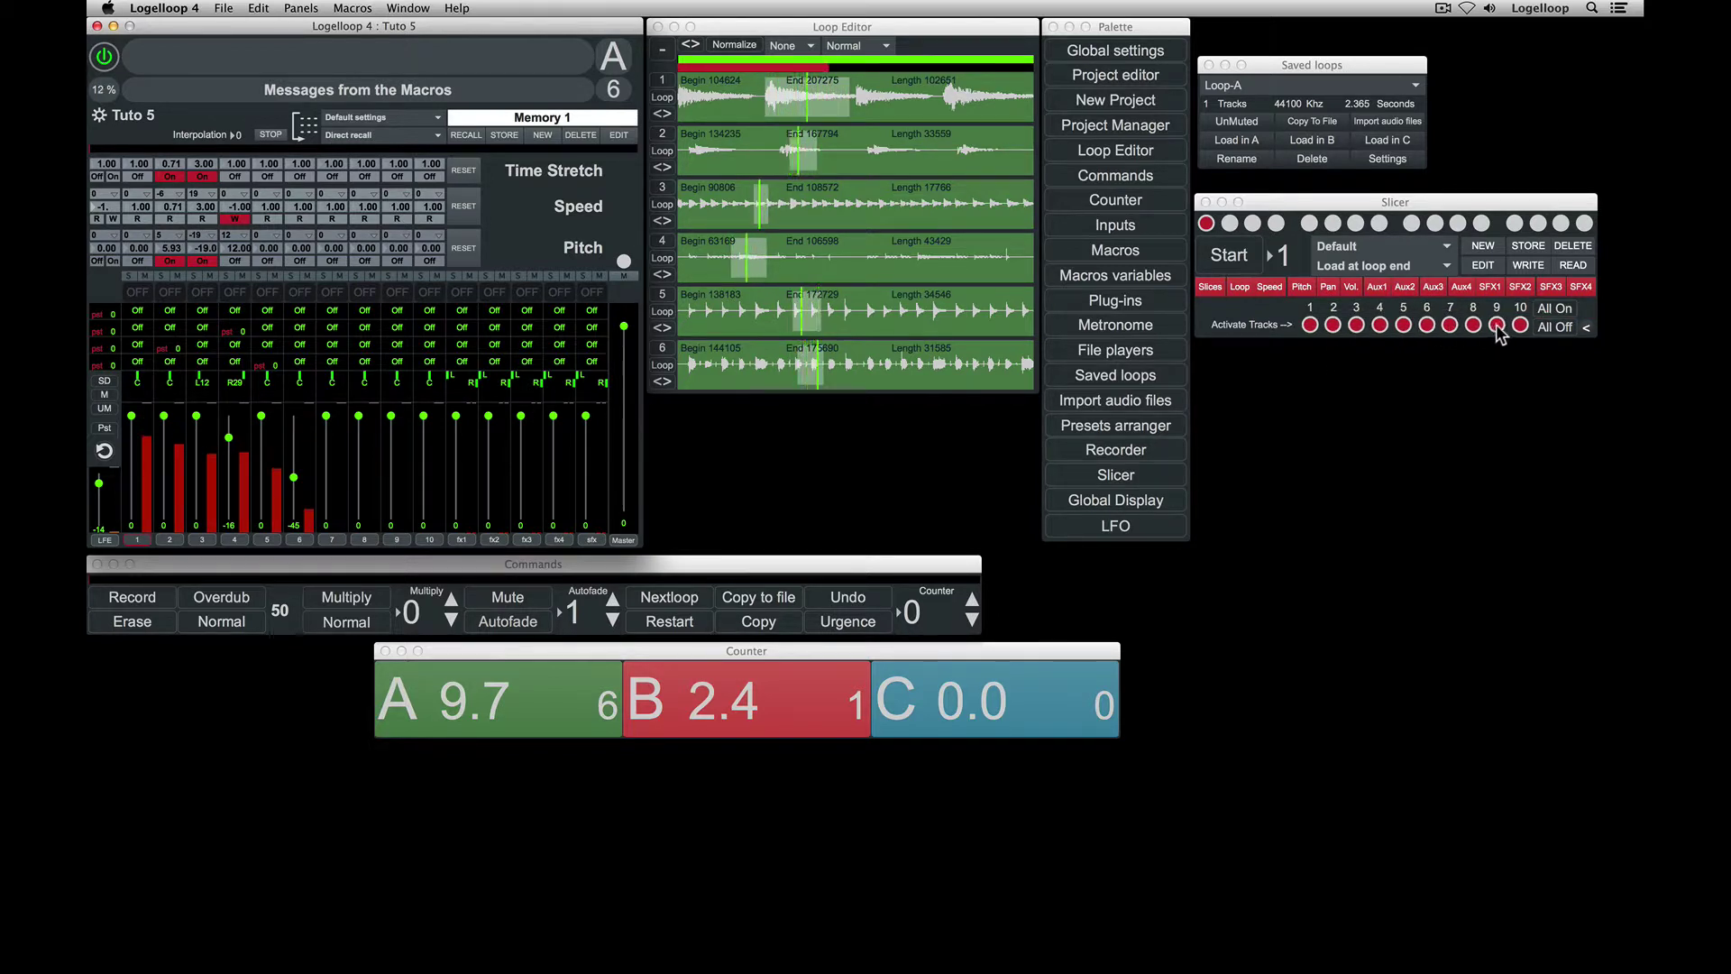
Step: Examine the Slicer's list of stored presets and its load timing options
{"action": "left_click", "coordinate": [1392, 244]}
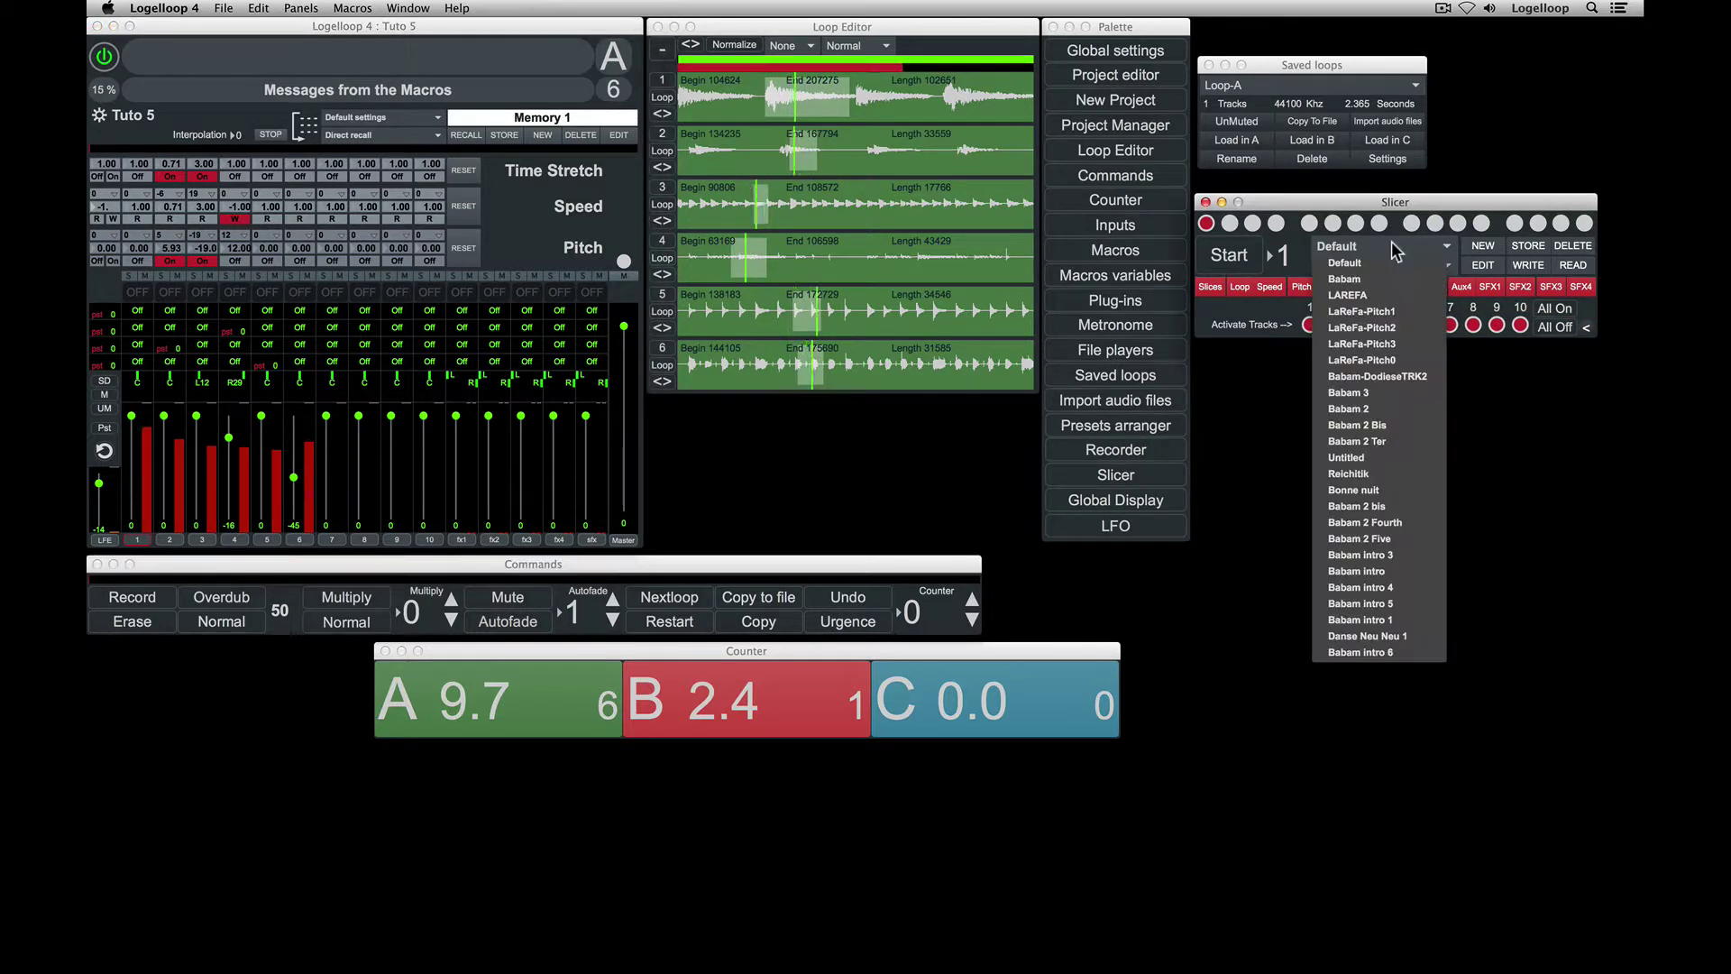
{"action": "left_click", "coordinate": [1504, 386]}
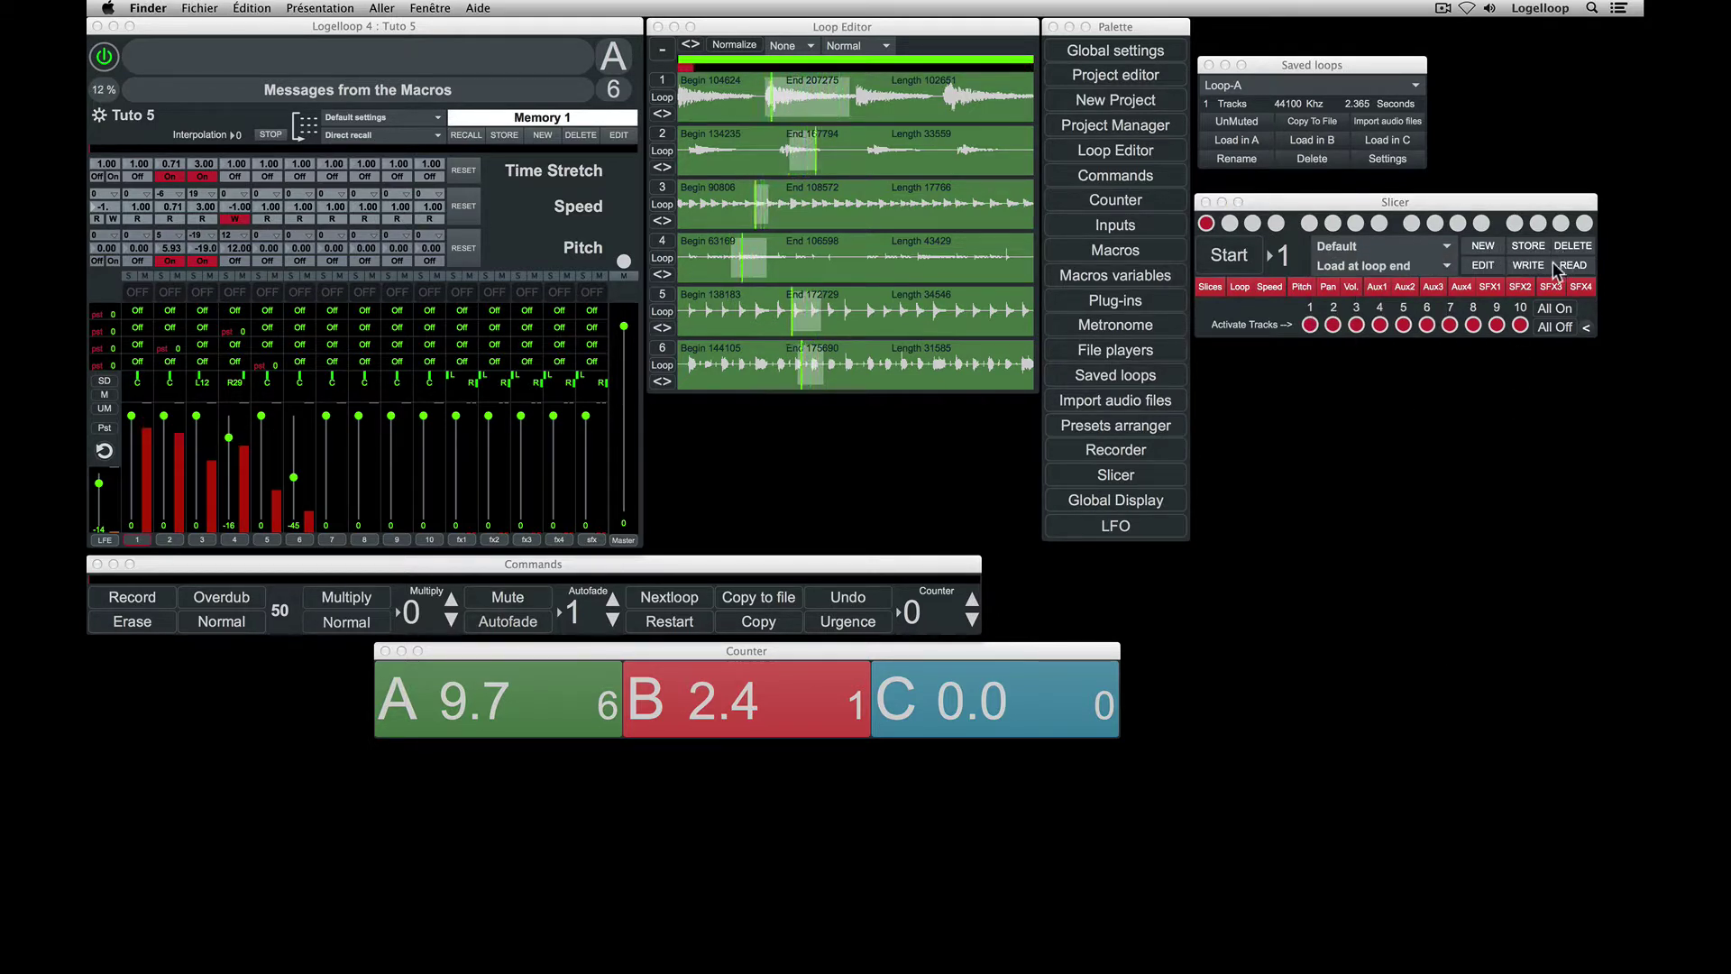
{"action": "left_click", "coordinate": [1400, 266]}
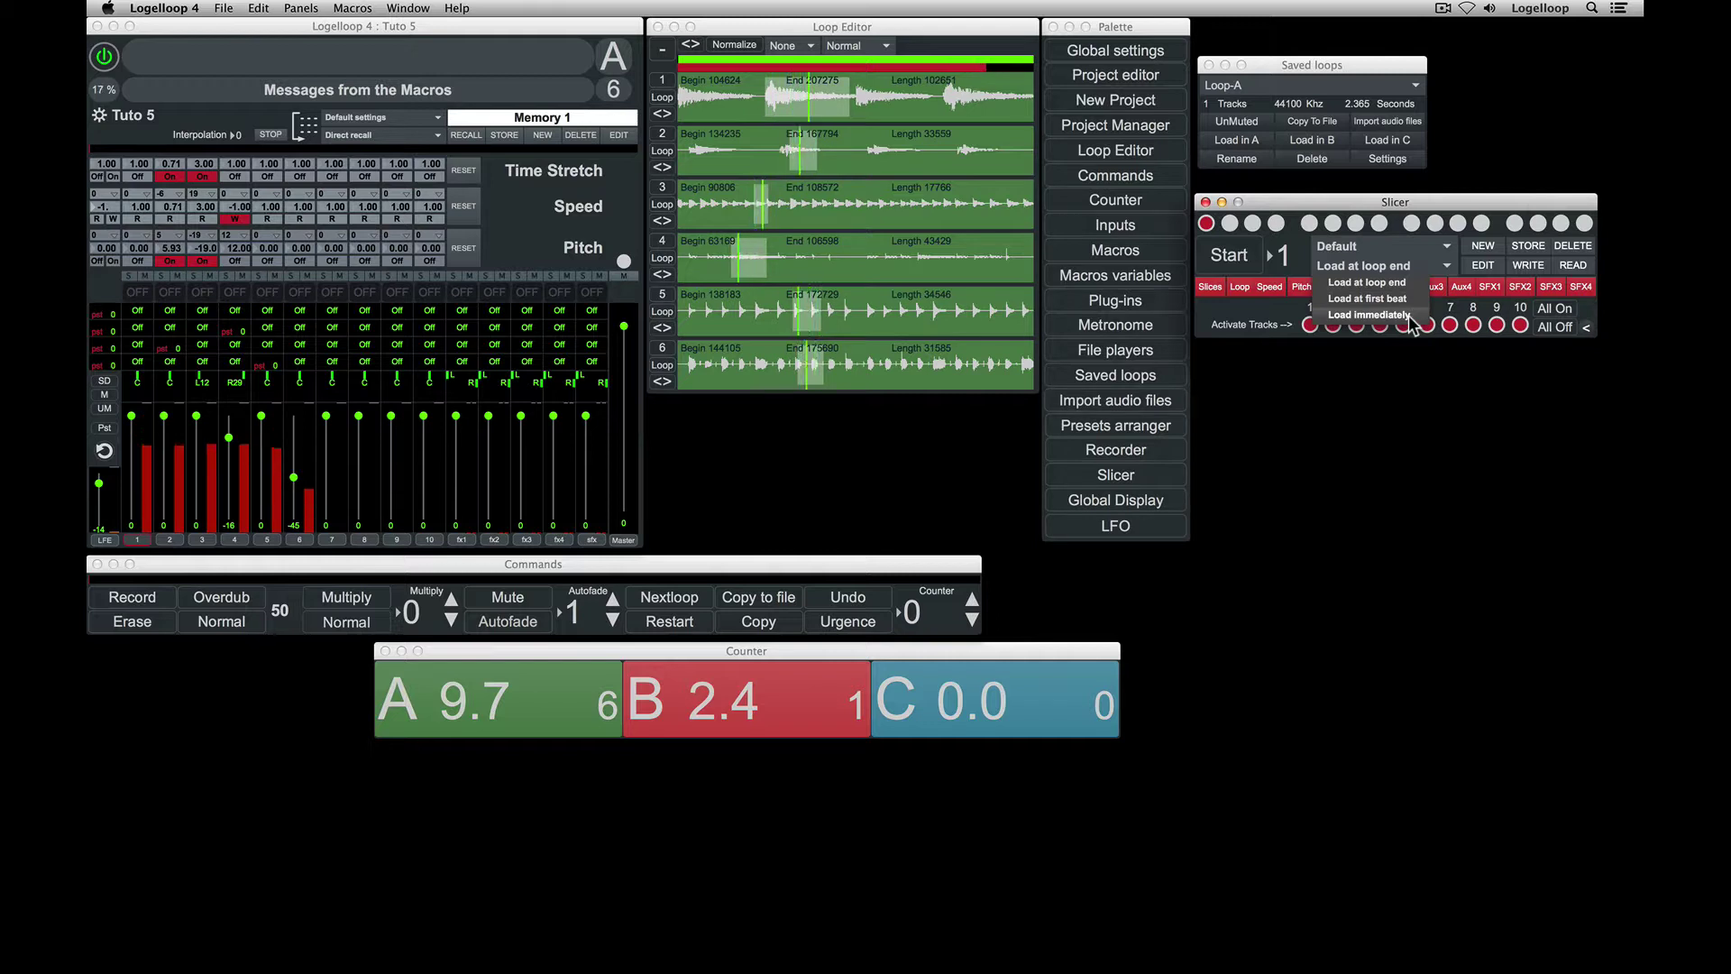
{"action": "left_click", "coordinate": [1384, 376]}
Step: Start the Slicer's step sequence and load the Slicer preset Babam 2
{"action": "left_click", "coordinate": [1246, 257]}
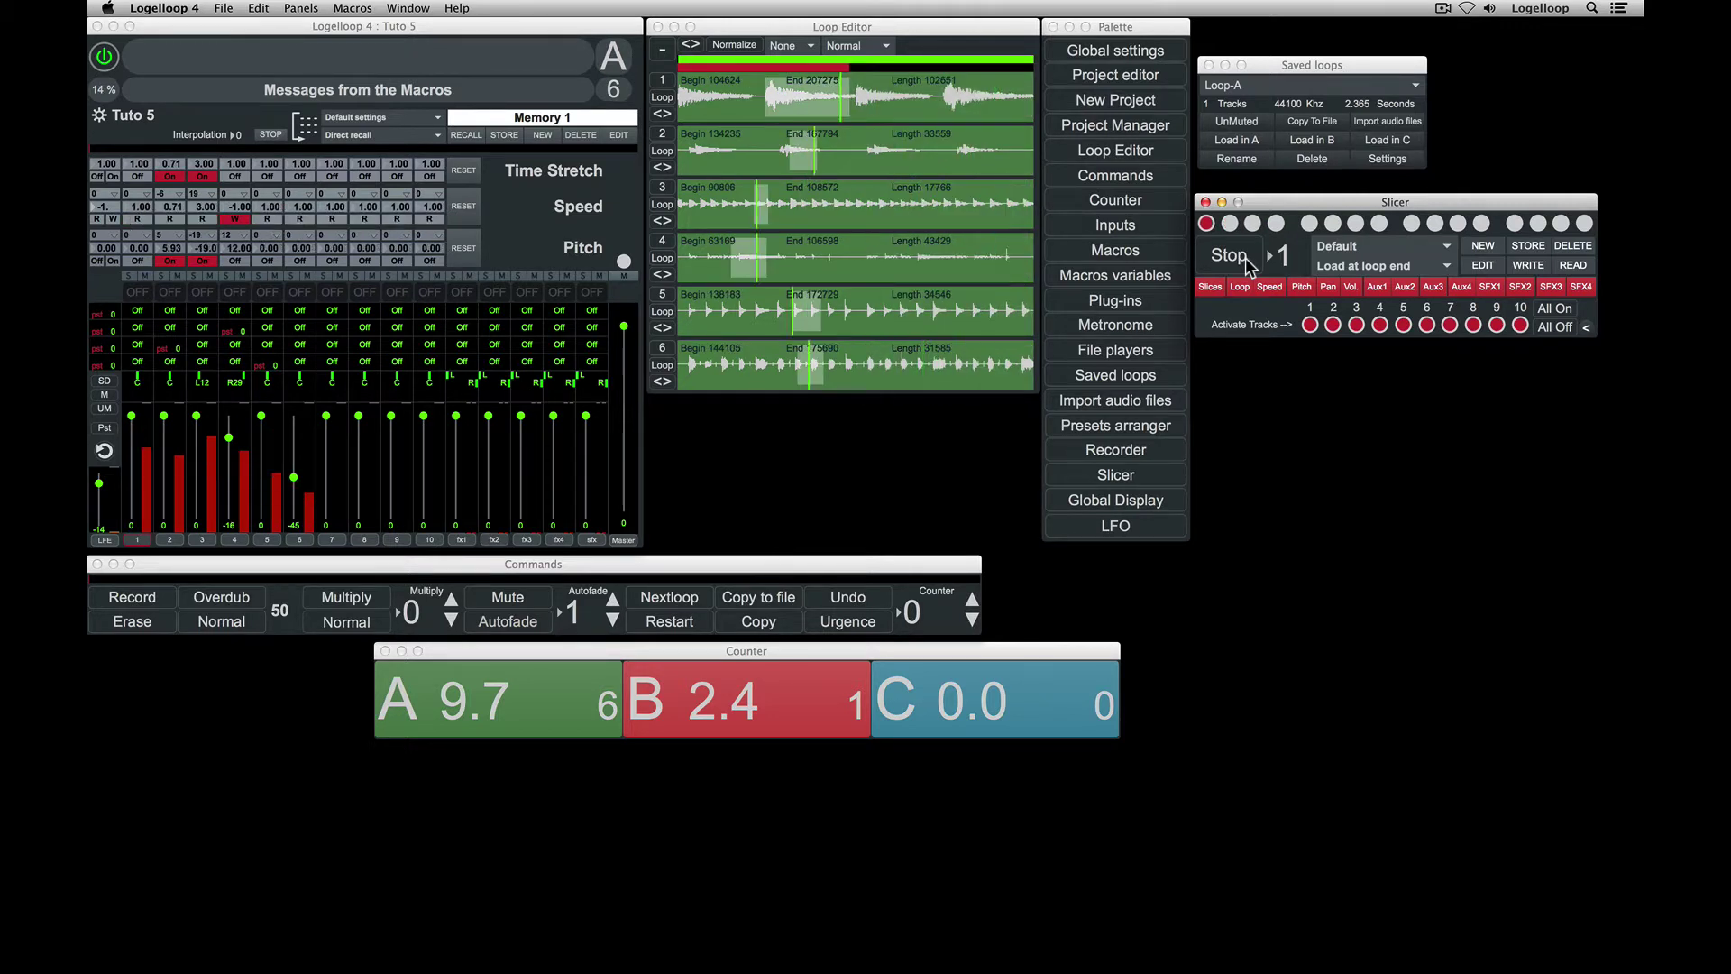
{"action": "left_click", "coordinate": [1414, 241]}
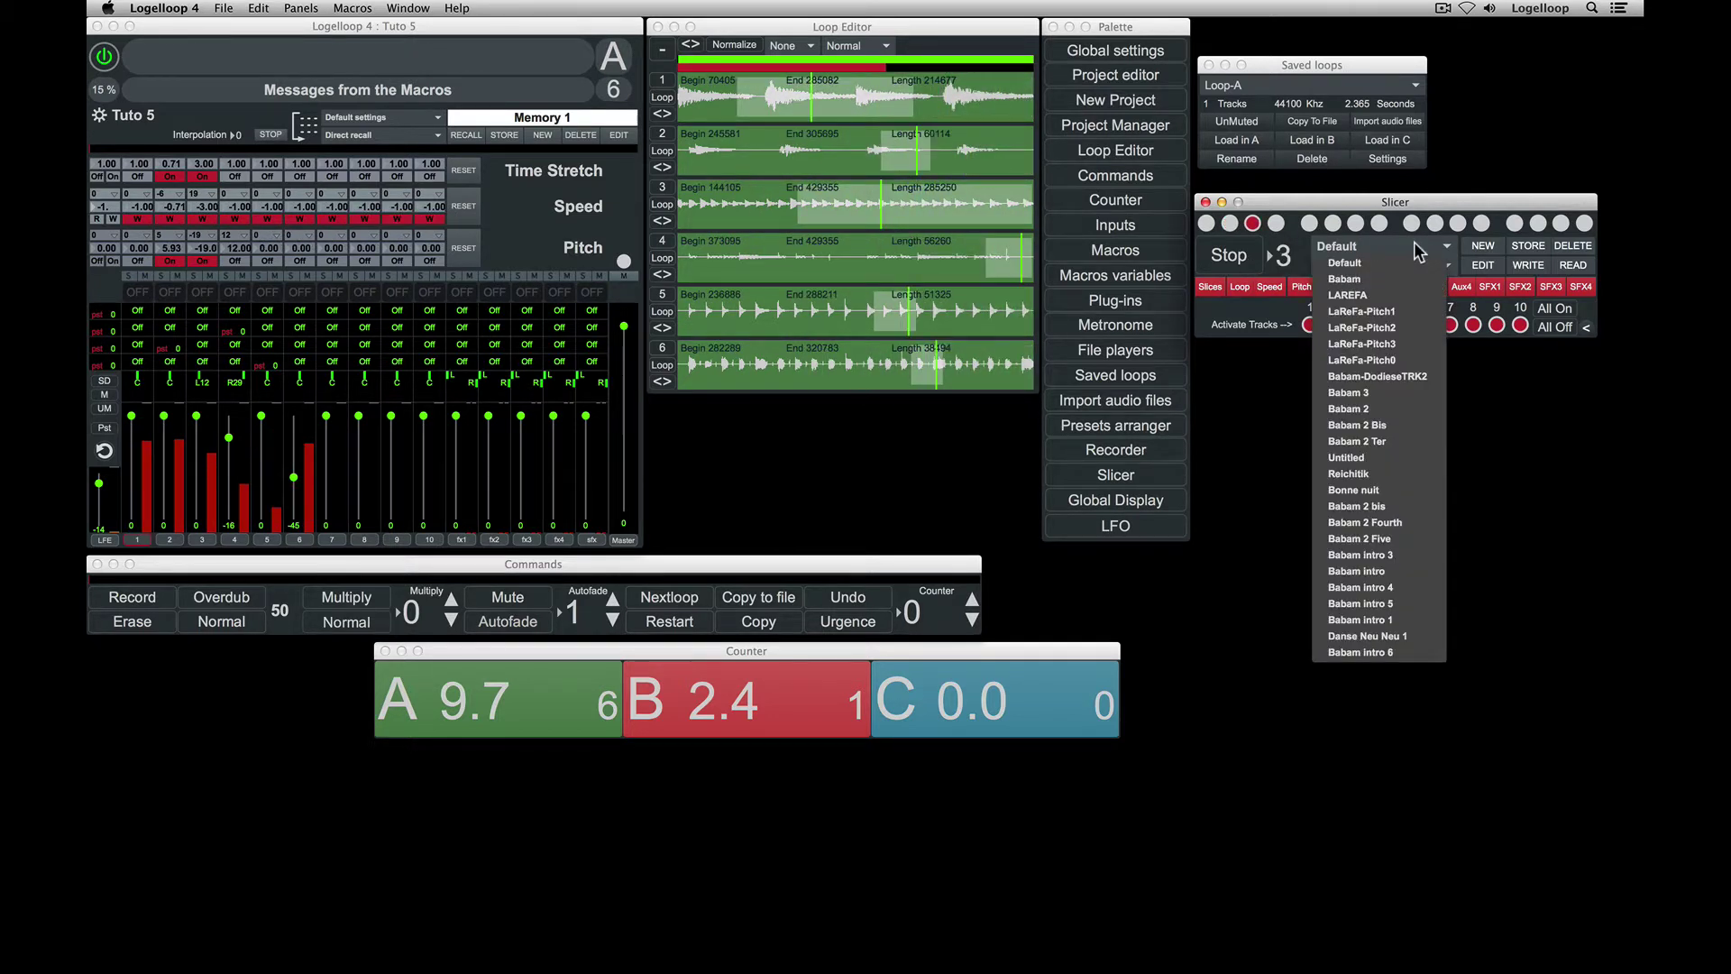
{"action": "left_click", "coordinate": [1371, 409]}
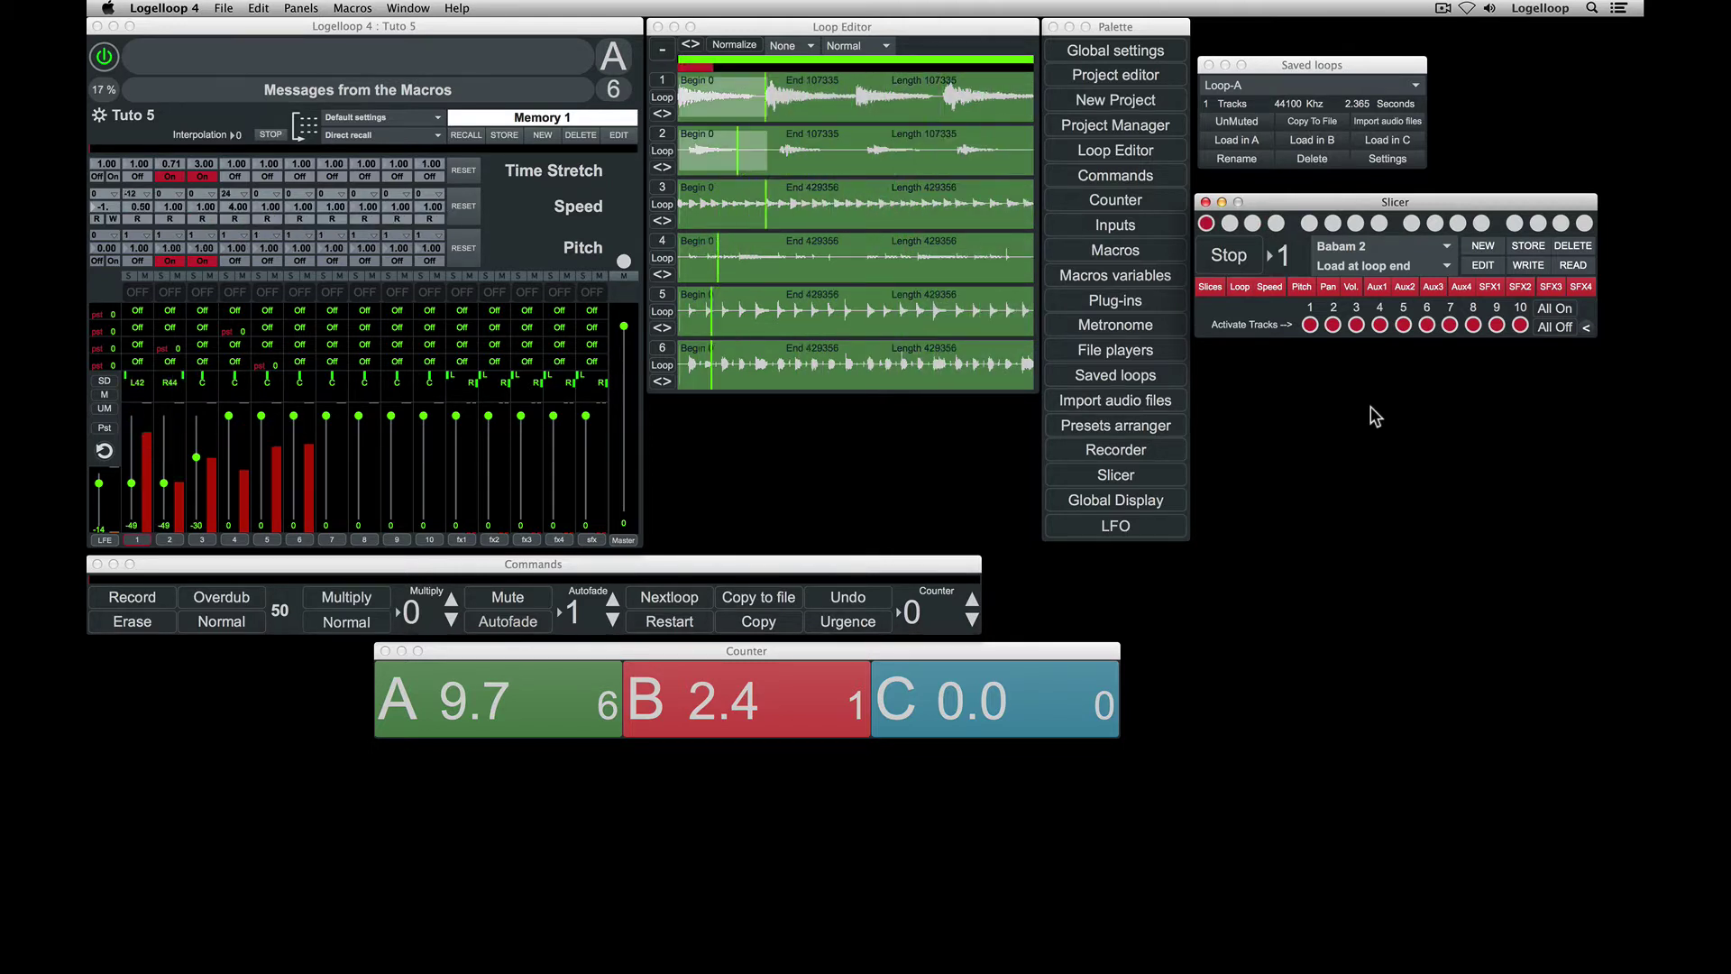
Step: Set Slicer presets to load at first beat, and load LAREFA followed by Reichitik
{"action": "left_click", "coordinate": [1390, 265]}
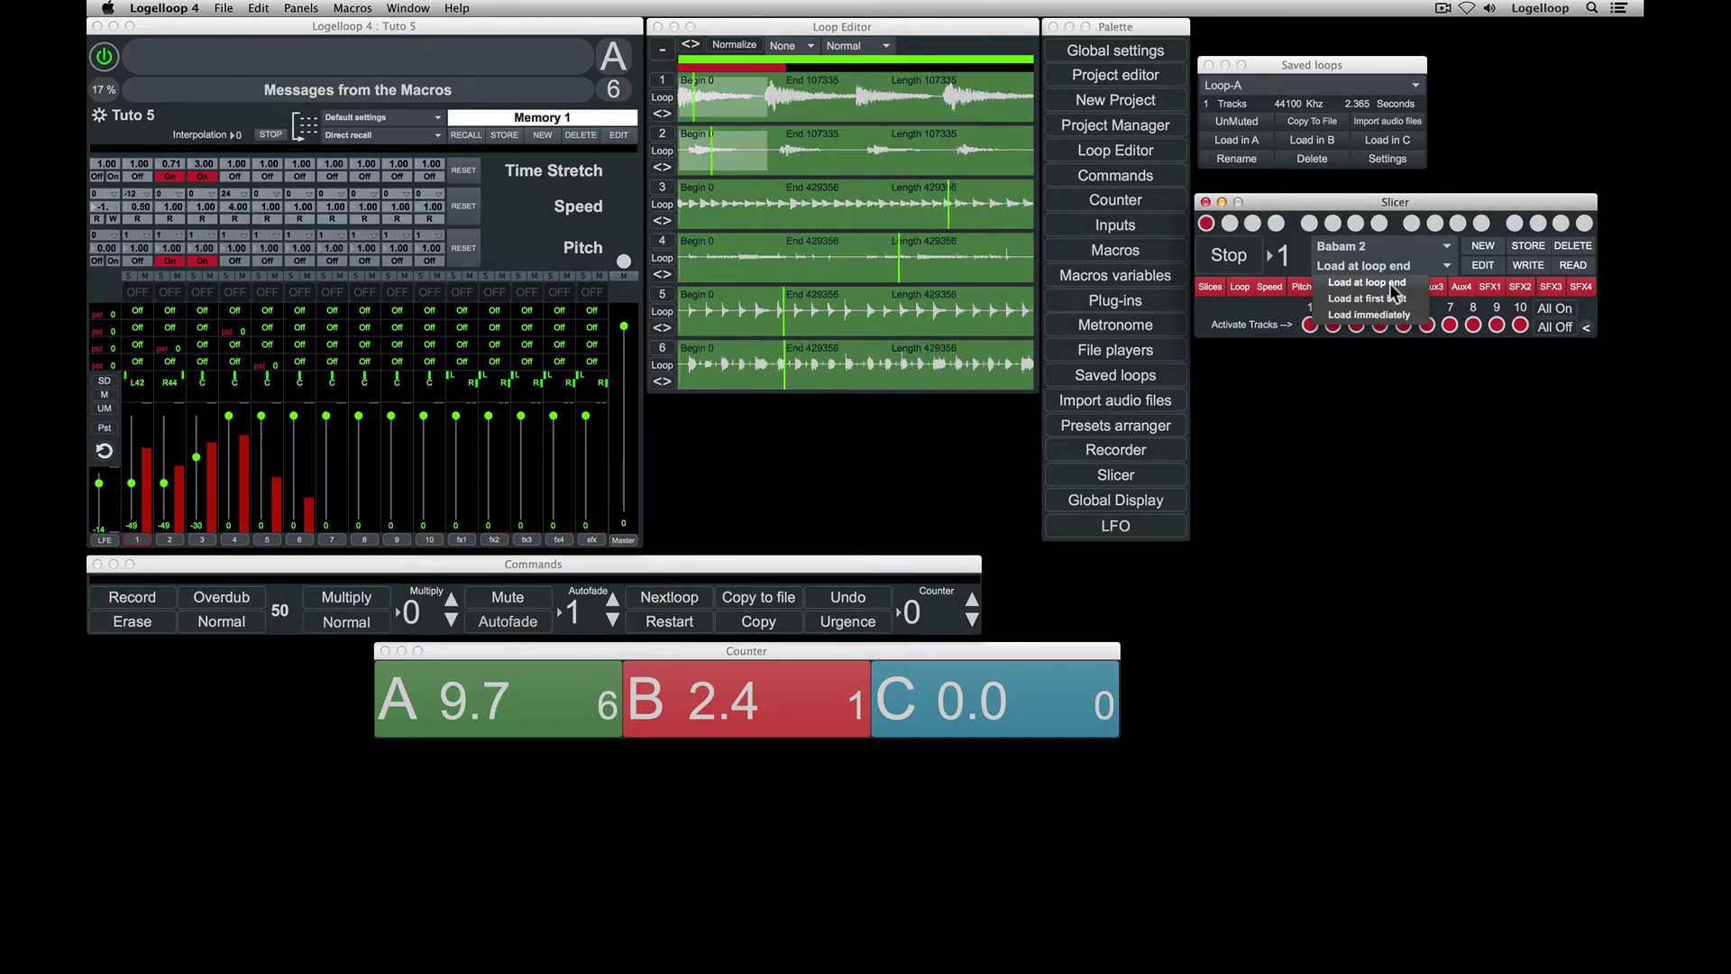
{"action": "left_click", "coordinate": [1391, 300]}
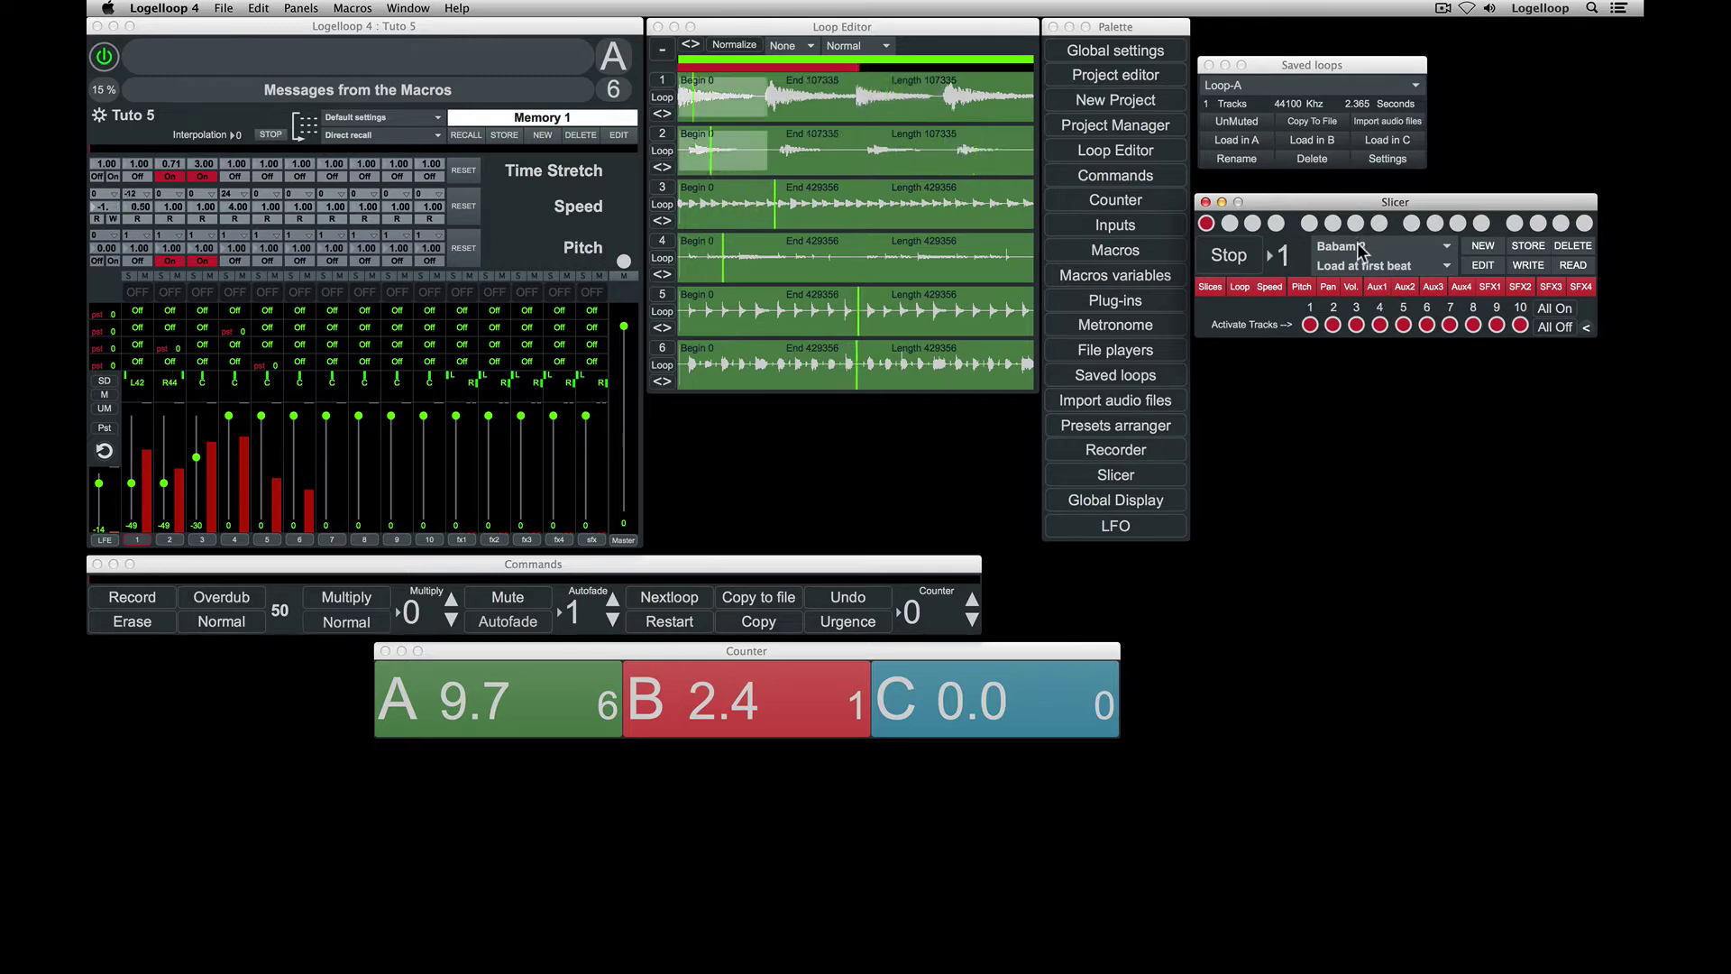
{"action": "left_click", "coordinate": [1360, 253]}
{"action": "left_click", "coordinate": [1374, 294]}
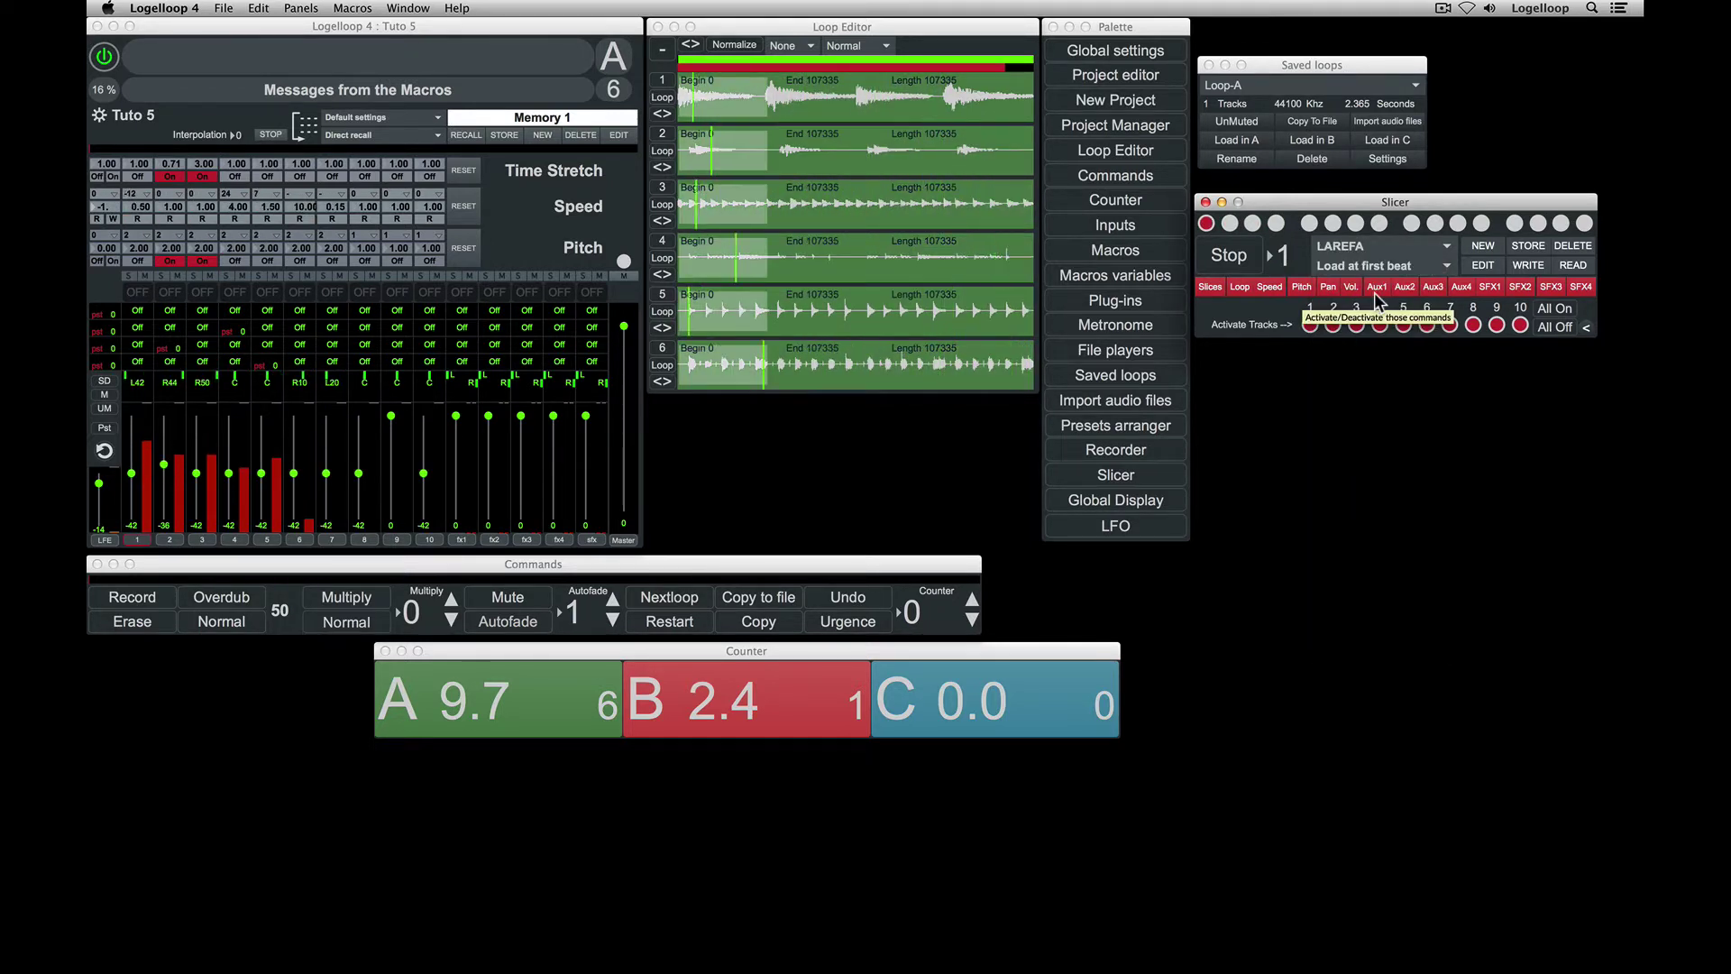
{"action": "left_click", "coordinate": [1382, 247]}
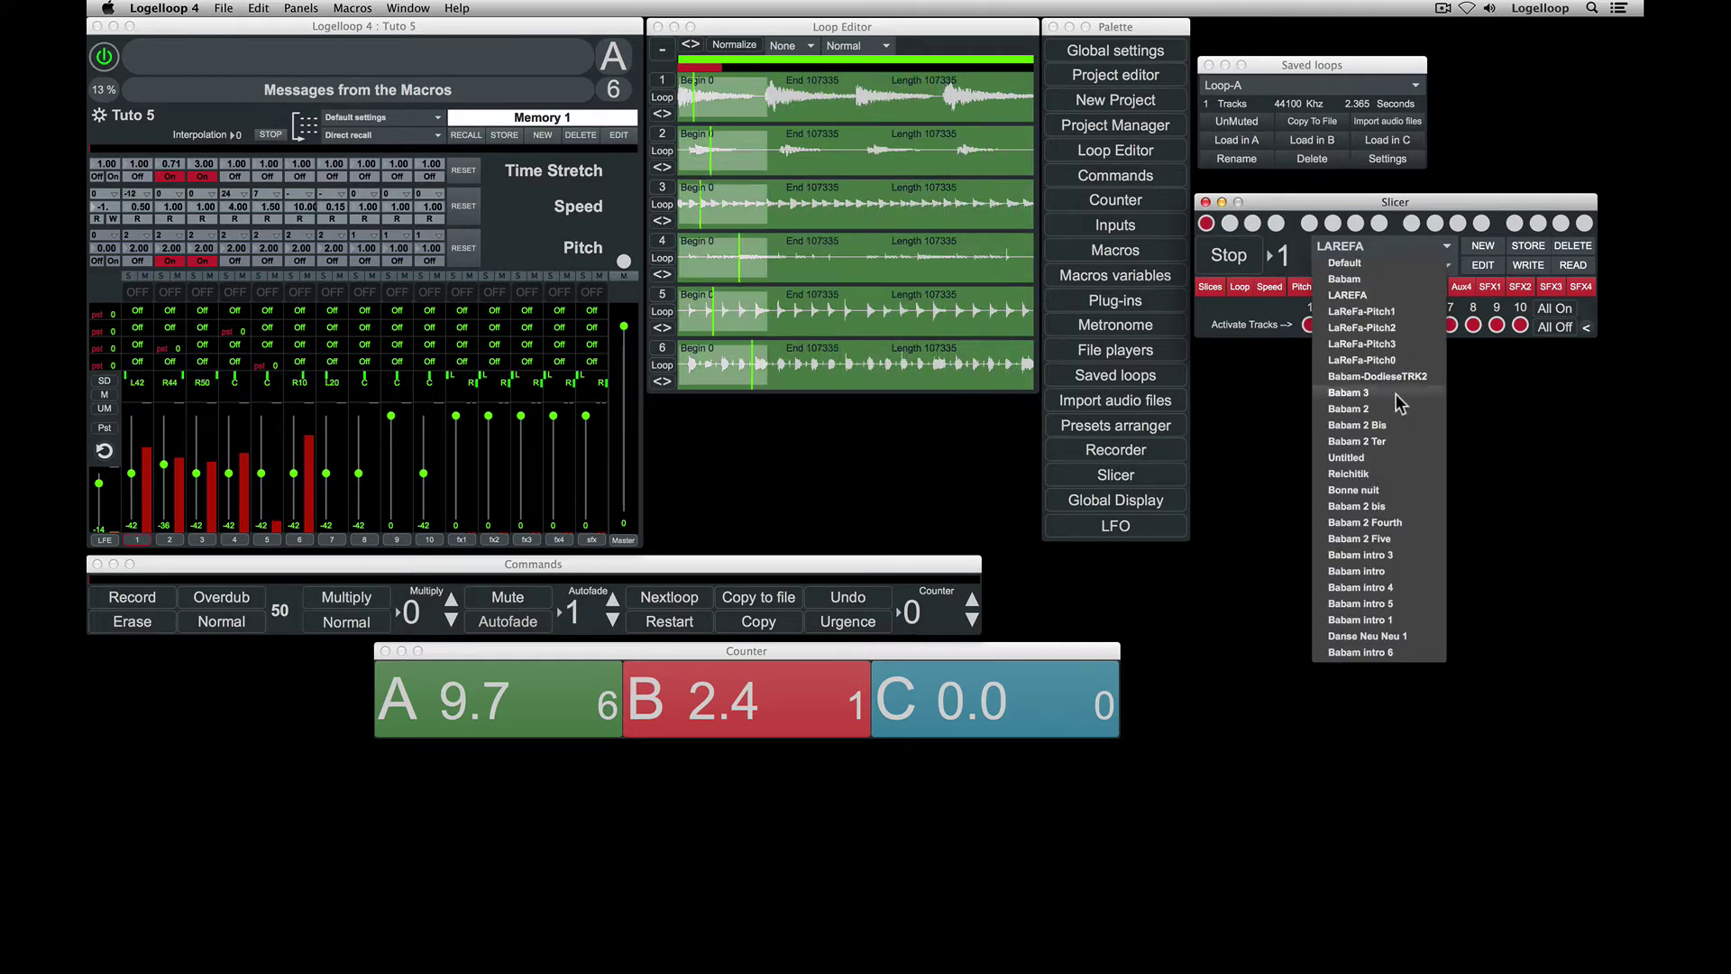
{"action": "left_click", "coordinate": [1395, 470]}
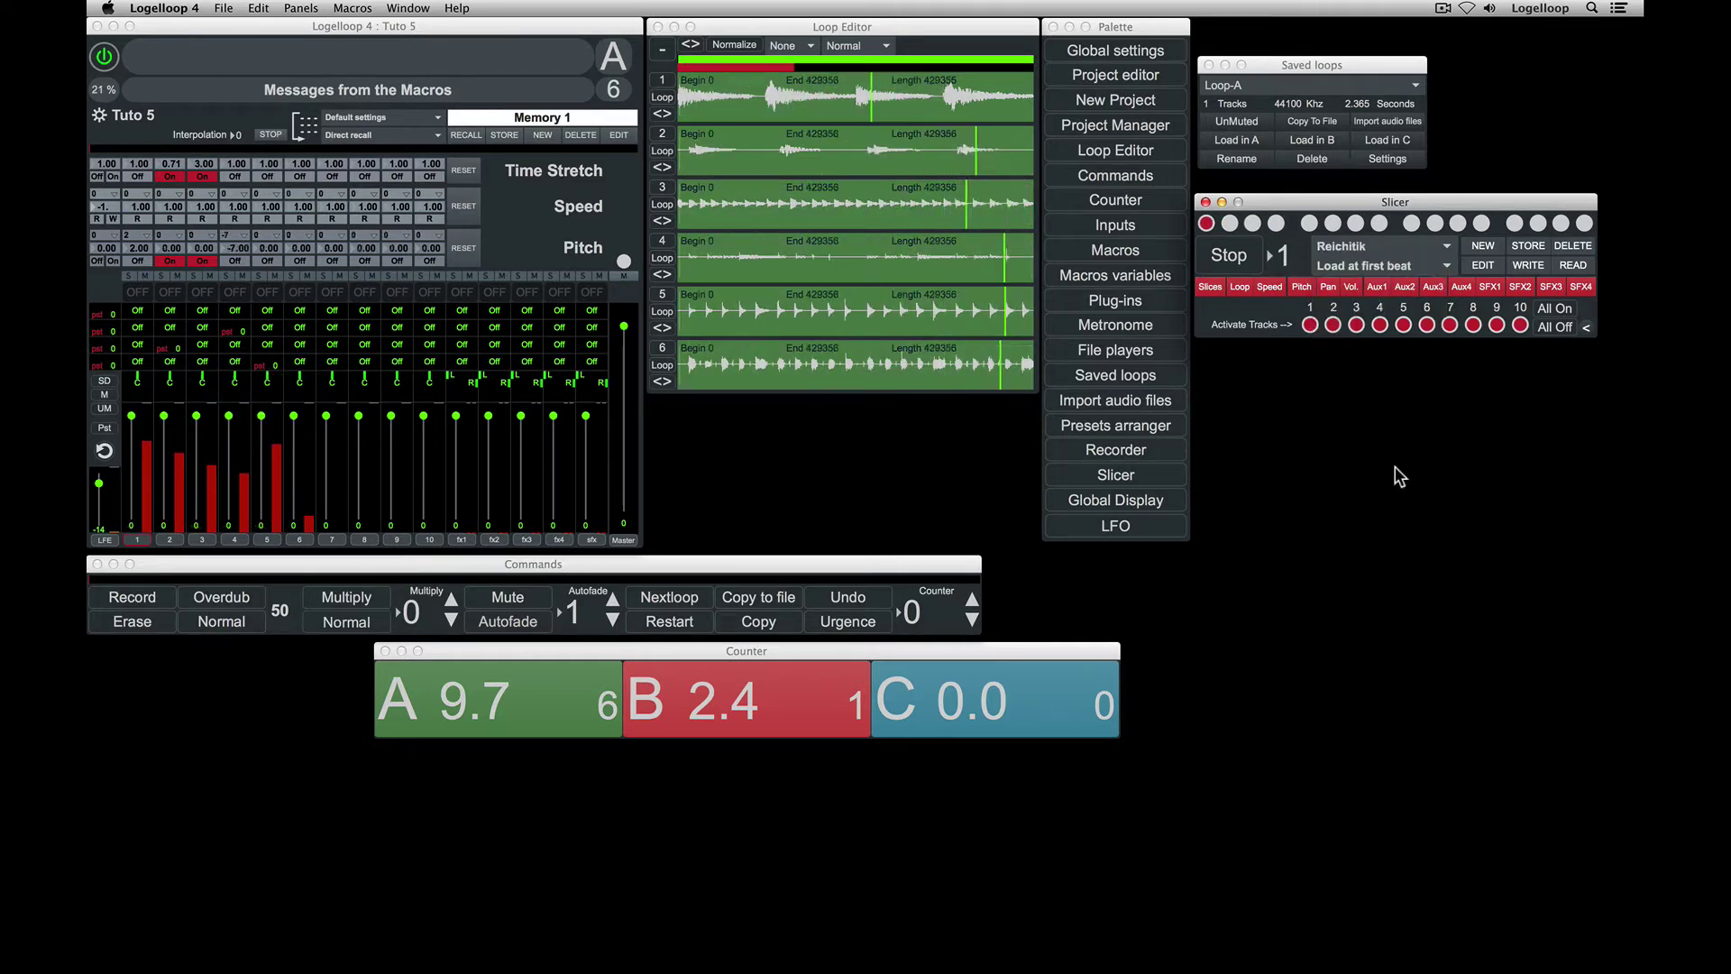